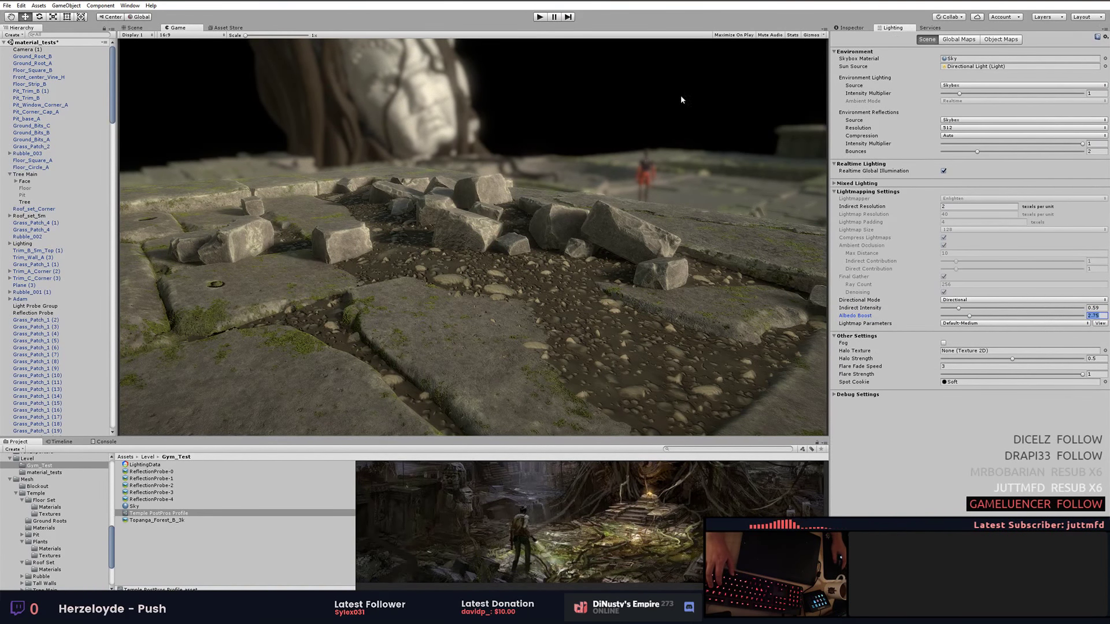
Fly the Scene view down into the temple pit and frame the Ground_Root_A mesh.
{"action": "key", "text": "ctrl+1"}
{"action": "mouse_move", "coordinate": [654, 87]}
{"action": "right_mouse_down"}
{"action": "mouse_move", "coordinate": [682, 247]}
{"action": "mouse_move", "coordinate": [1056, 285]}
{"action": "right_mouse_up"}
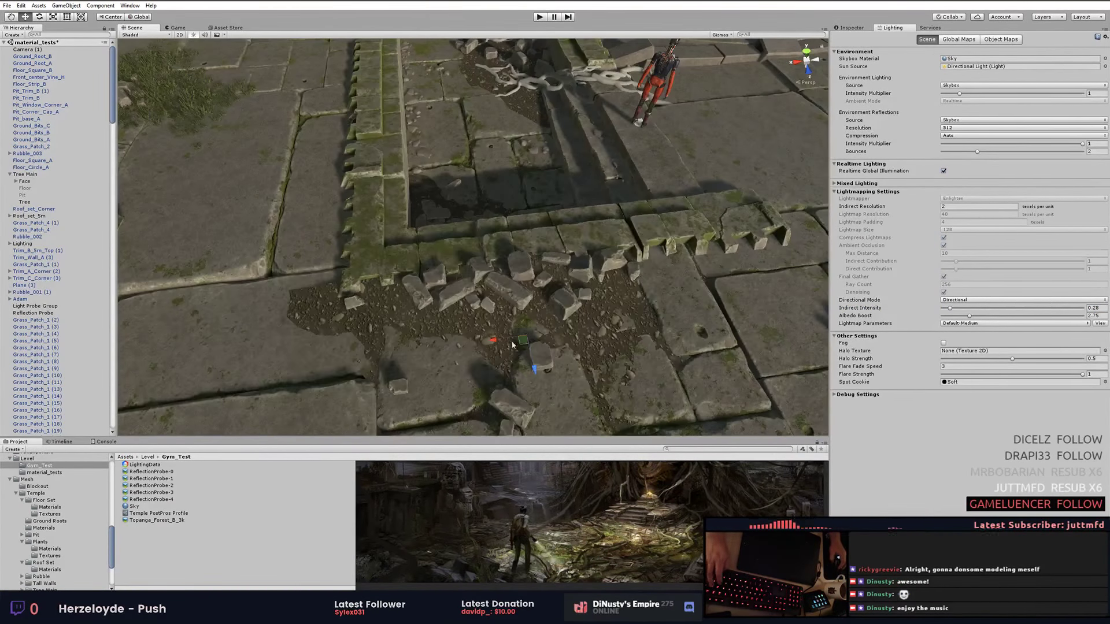
{"action": "mouse_move", "coordinate": [682, 260]}
{"action": "right_mouse_down", "text": "alt"}
{"action": "mouse_move", "coordinate": [704, 296]}
{"action": "mouse_move", "coordinate": [522, 201]}
{"action": "mouse_move", "coordinate": [541, 268]}
{"action": "mouse_move", "coordinate": [507, 357]}
{"action": "right_mouse_up", "text": "alt"}
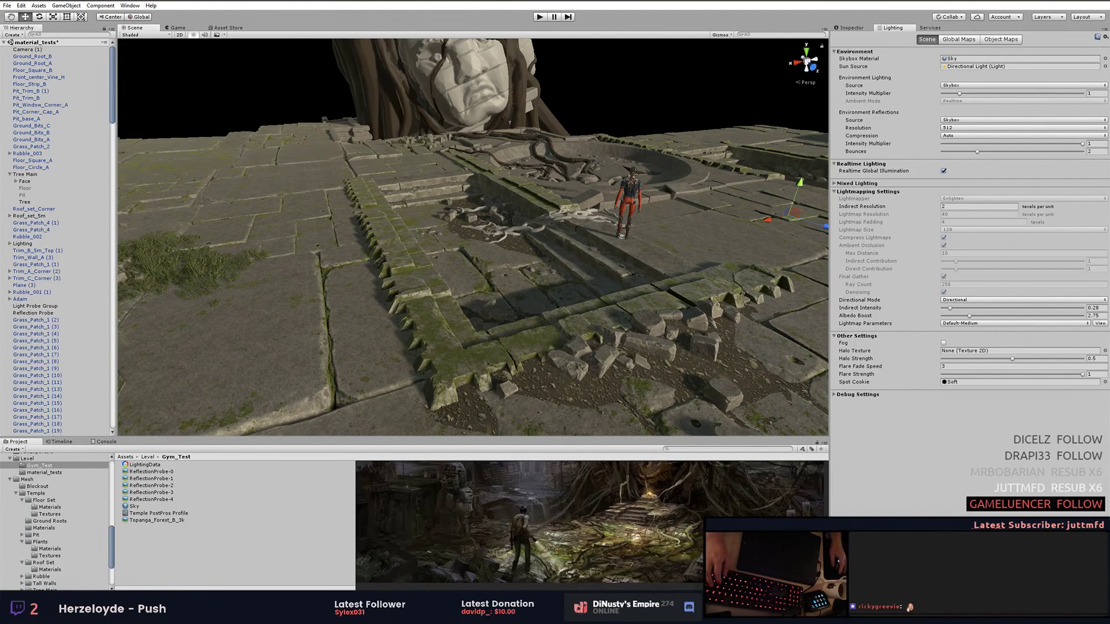
{"action": "key", "text": "f"}
{"action": "left_click", "coordinate": [850, 28]}
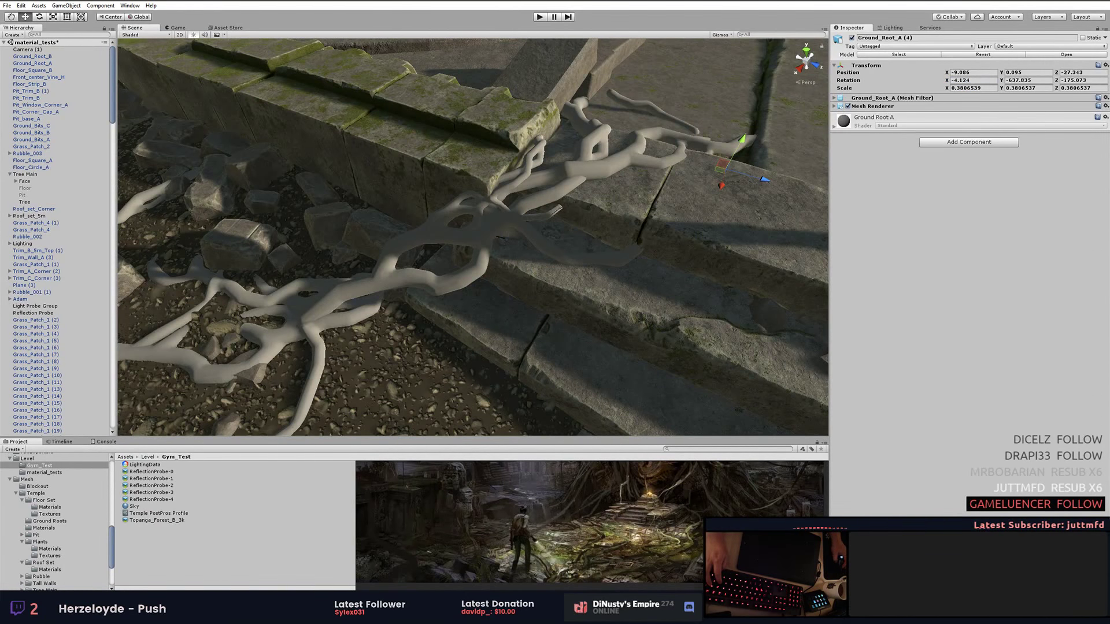
Look over the temple doorway and ruin reference photos, then move to ZBrush.
{"action": "key", "text": "alt+Tab"}
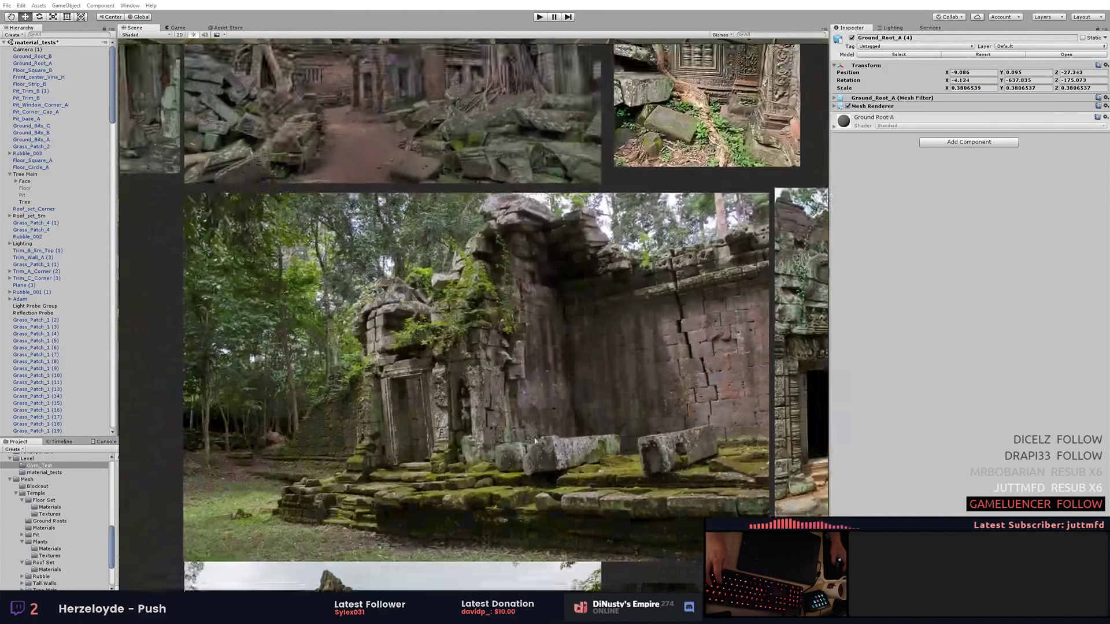
{"action": "scroll", "coordinate": [567, 99], "scroll_direction": "up", "scroll_amount": 3}
{"action": "scroll", "coordinate": [557, 213], "scroll_direction": "down", "scroll_amount": 2}
{"action": "scroll", "coordinate": [557, 214], "scroll_direction": "down", "scroll_amount": 2}
{"action": "middle_click_drag", "start_coordinate": [372, 424], "coordinate": [728, 198]}
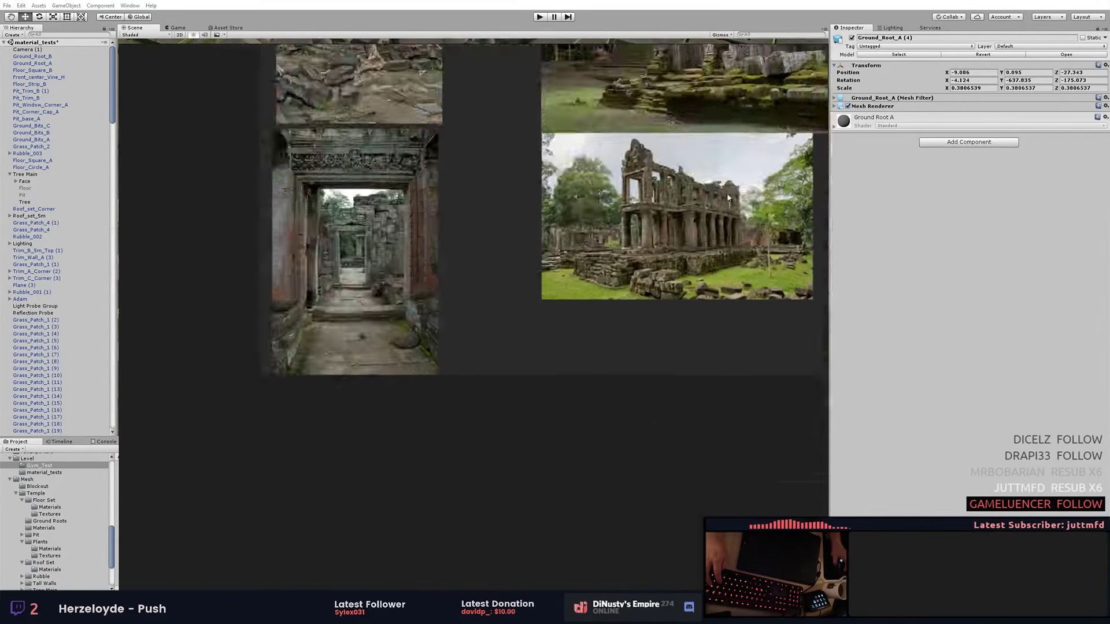
{"action": "scroll", "coordinate": [694, 208], "scroll_direction": "up", "scroll_amount": 3}
{"action": "key", "text": "alt+Tab"}
{"action": "left_click_drag", "start_coordinate": [584, 334], "coordinate": [692, 277]}
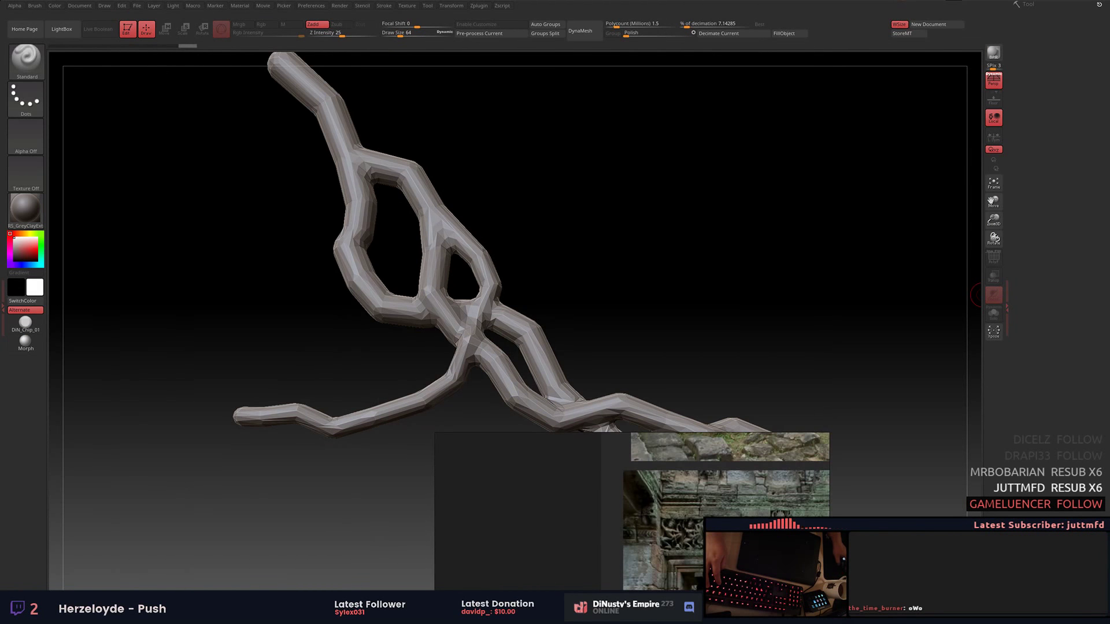
Load the ZSphere root over the brick wall and swing its branches along the stones.
{"action": "mouse_move", "coordinate": [692, 277]}
{"action": "right_mouse_down", "text": "ctrl"}
{"action": "mouse_move", "coordinate": [640, 267]}
{"action": "mouse_move", "coordinate": [726, 302]}
{"action": "right_mouse_up", "text": "ctrl"}
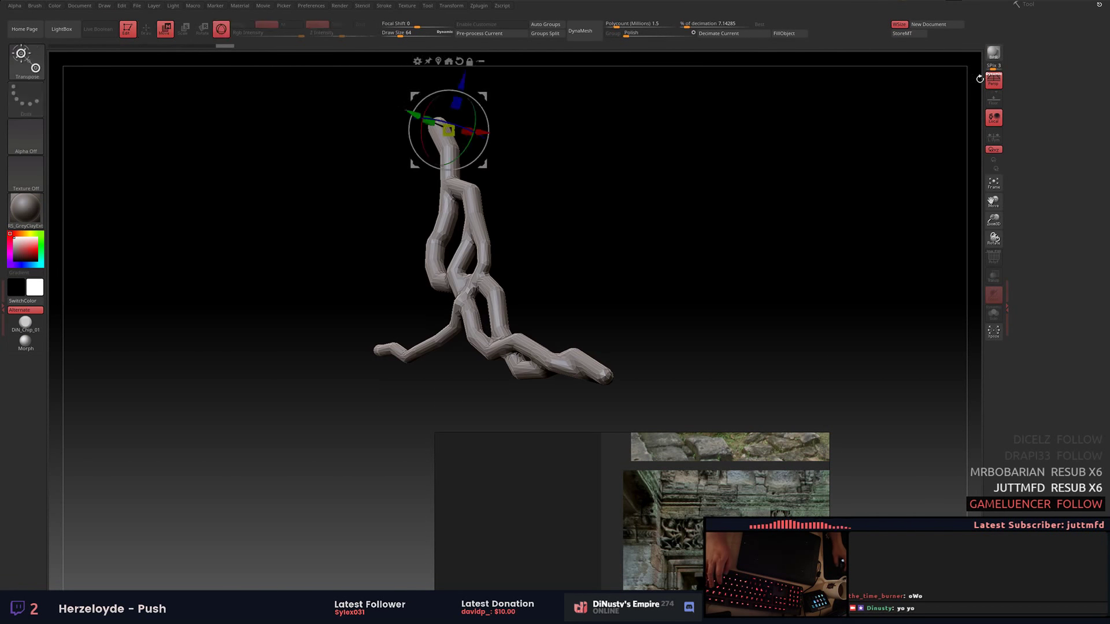
{"action": "left_click", "coordinate": [1028, 4]}
{"action": "left_click", "coordinate": [1041, 92]}
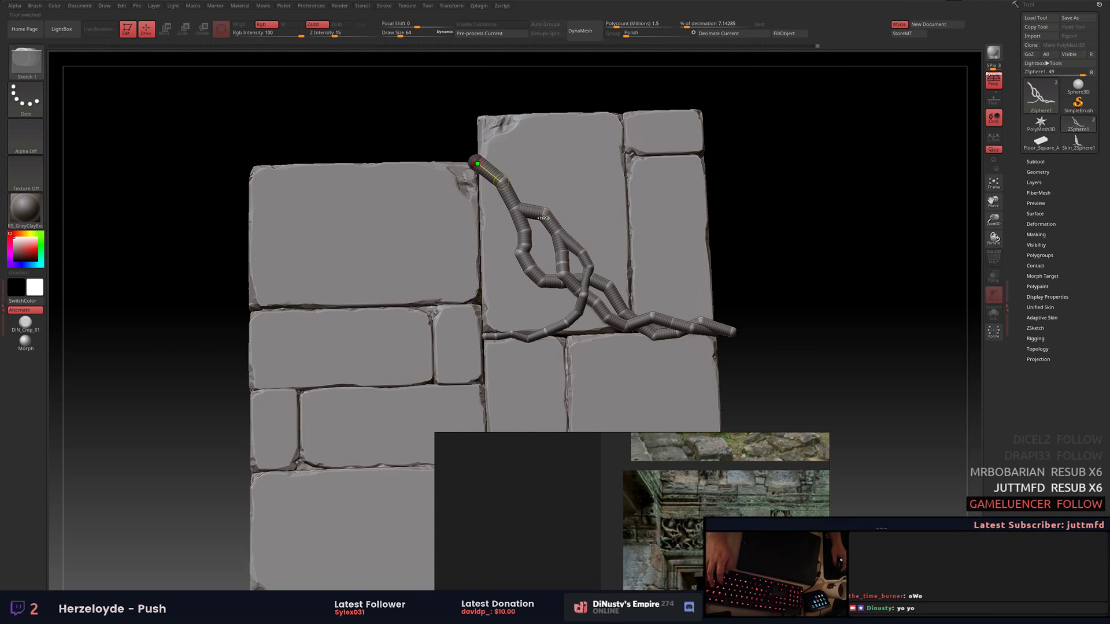
{"action": "right_click_drag", "start_coordinate": [546, 211], "coordinate": [546, 242], "text": "ctrl"}
{"action": "left_click_drag", "start_coordinate": [567, 260], "coordinate": [624, 278]}
{"action": "right_click_drag", "start_coordinate": [659, 379], "coordinate": [567, 330], "text": "alt"}
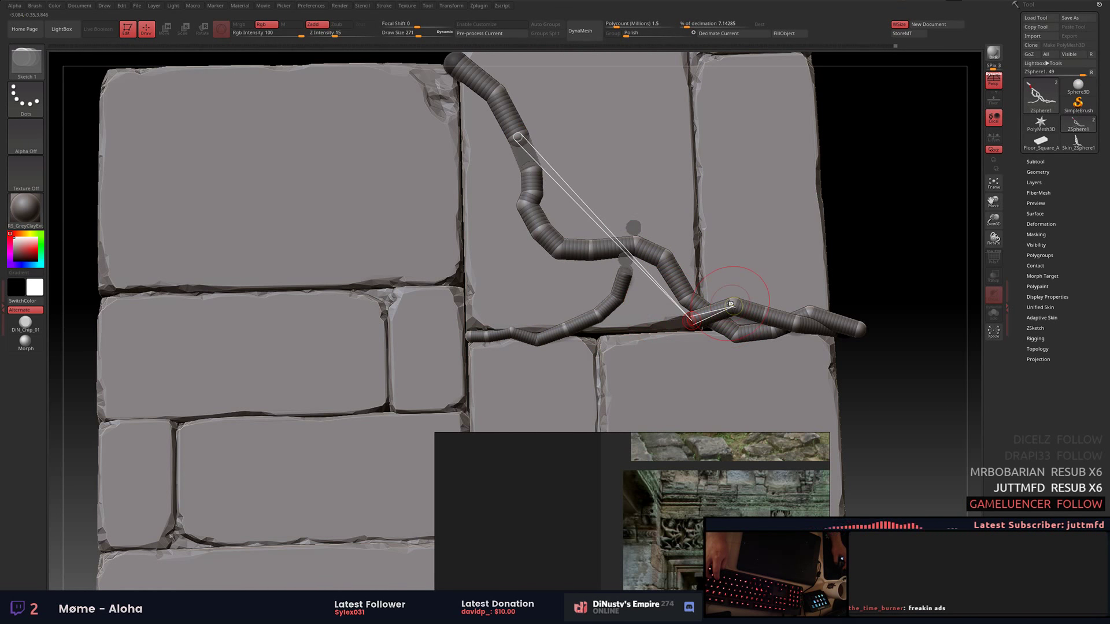
{"action": "left_click_drag", "start_coordinate": [763, 317], "coordinate": [851, 333]}
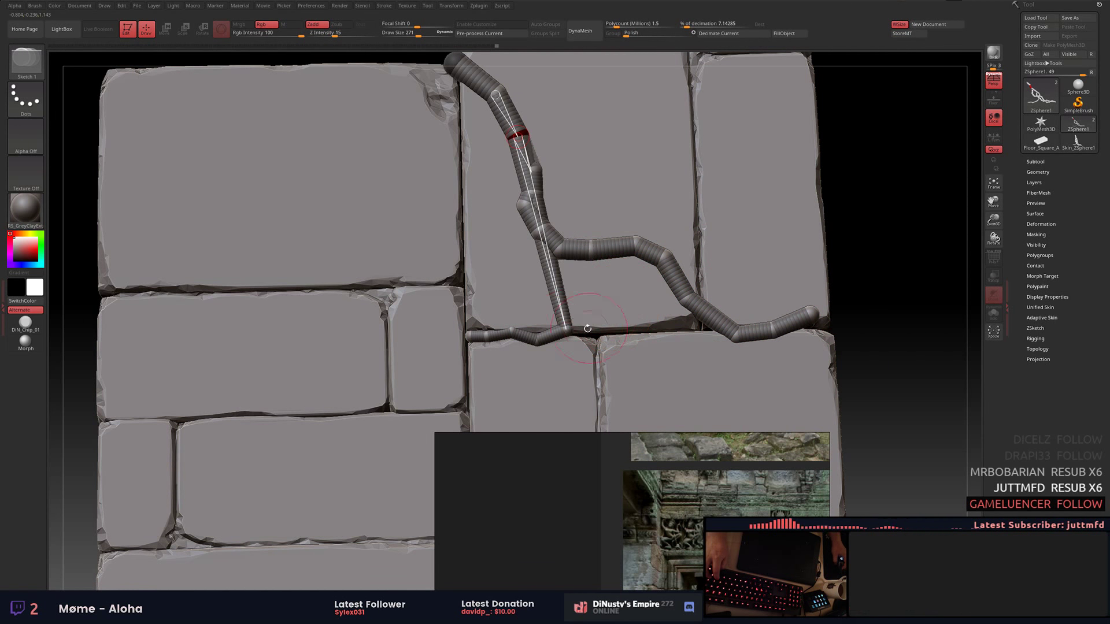
Move individual ZSpheres to shift the chain right, raising its middle and lowering its right end.
{"action": "right_click_drag", "start_coordinate": [637, 174], "coordinate": [650, 202], "text": "alt"}
{"action": "key", "text": "w"}
{"action": "left_click_drag", "start_coordinate": [549, 206], "coordinate": [566, 205]}
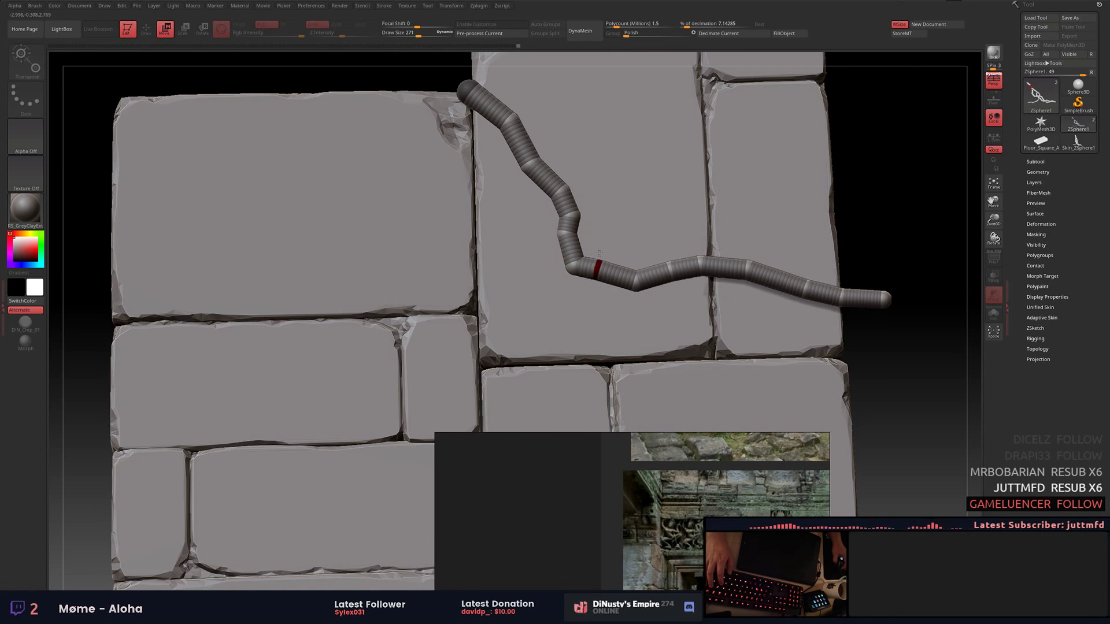
{"action": "left_click_drag", "start_coordinate": [597, 254], "coordinate": [572, 232]}
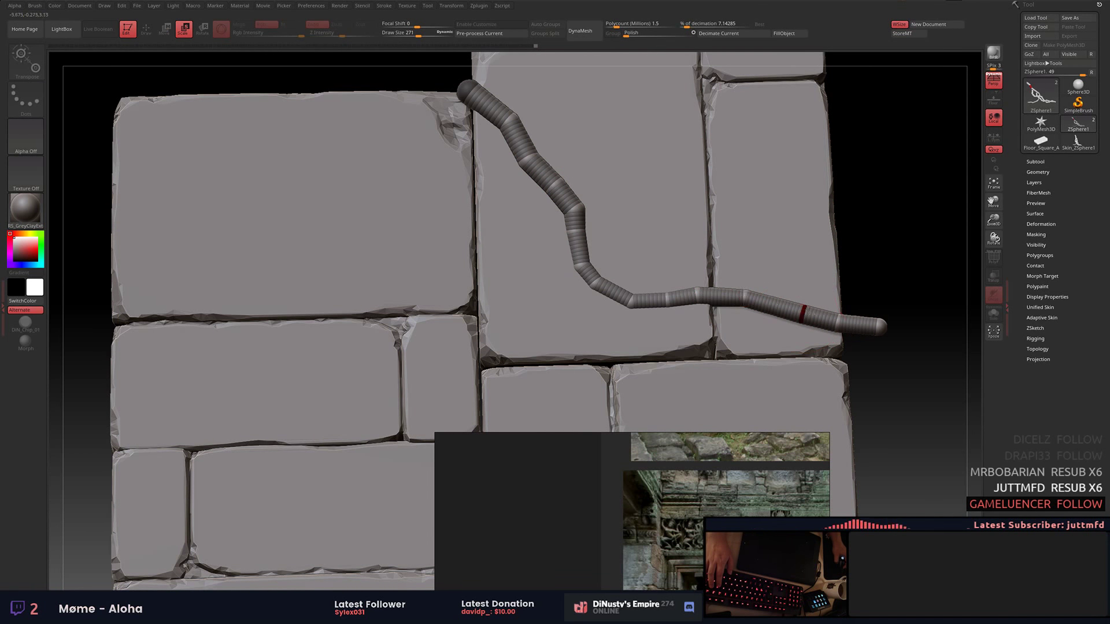
{"action": "right_click_drag", "start_coordinate": [594, 407], "coordinate": [554, 386], "text": "alt"}
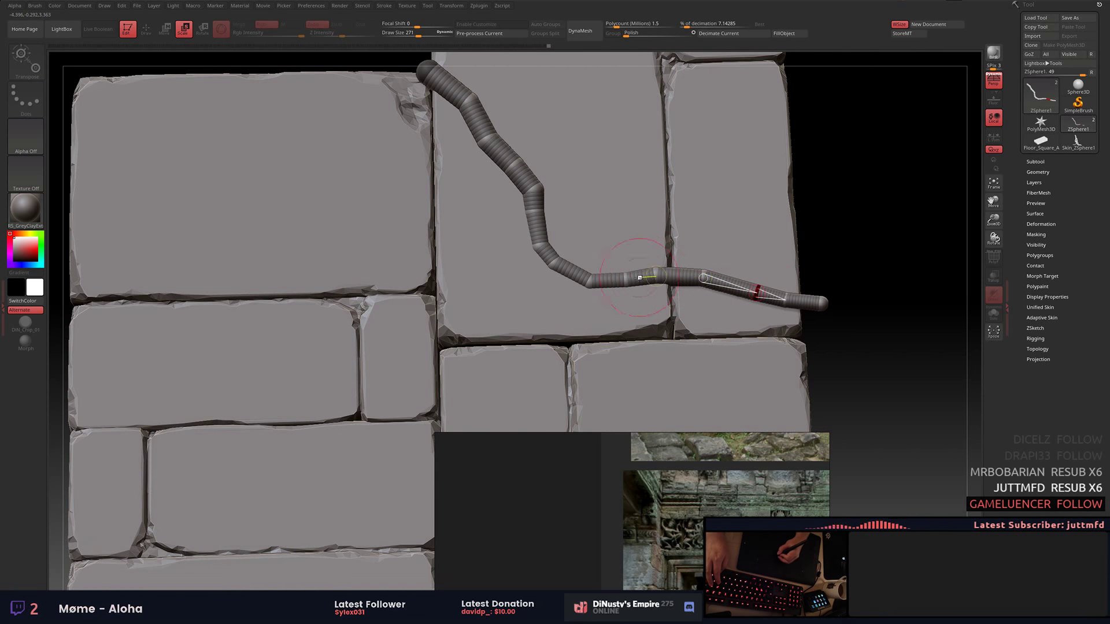
{"action": "right_click_drag", "start_coordinate": [577, 288], "coordinate": [306, 346]}
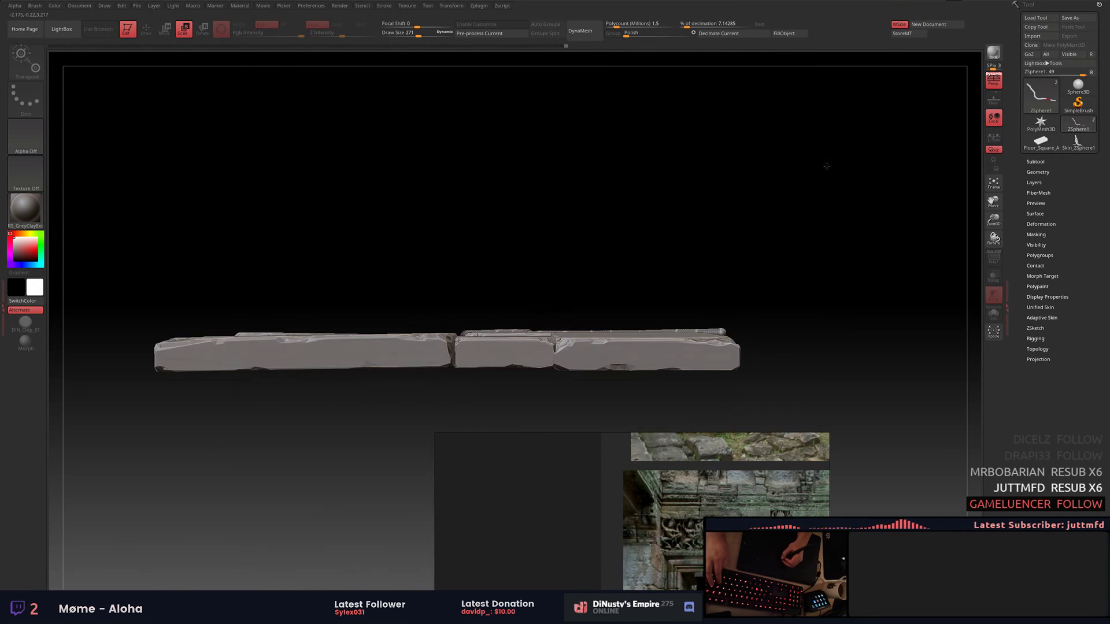
{"action": "key", "text": "w"}
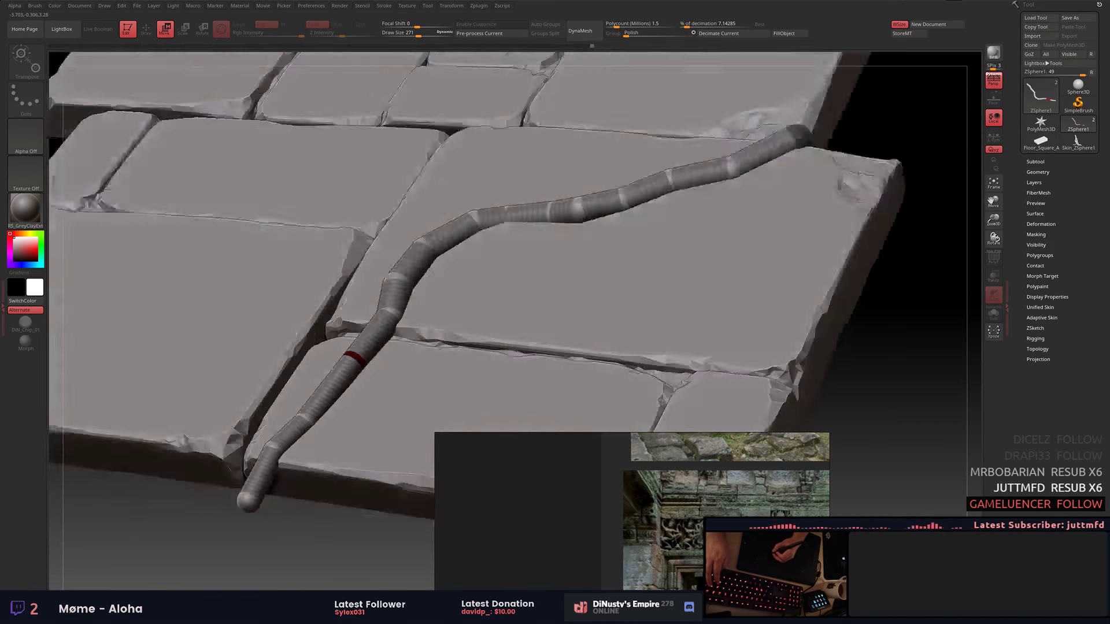
{"action": "right_click_drag", "start_coordinate": [385, 298], "coordinate": [601, 324]}
Scale the chain shorter toward its top-right root sphere and check it from low and top-down views.
{"action": "key", "text": "e"}
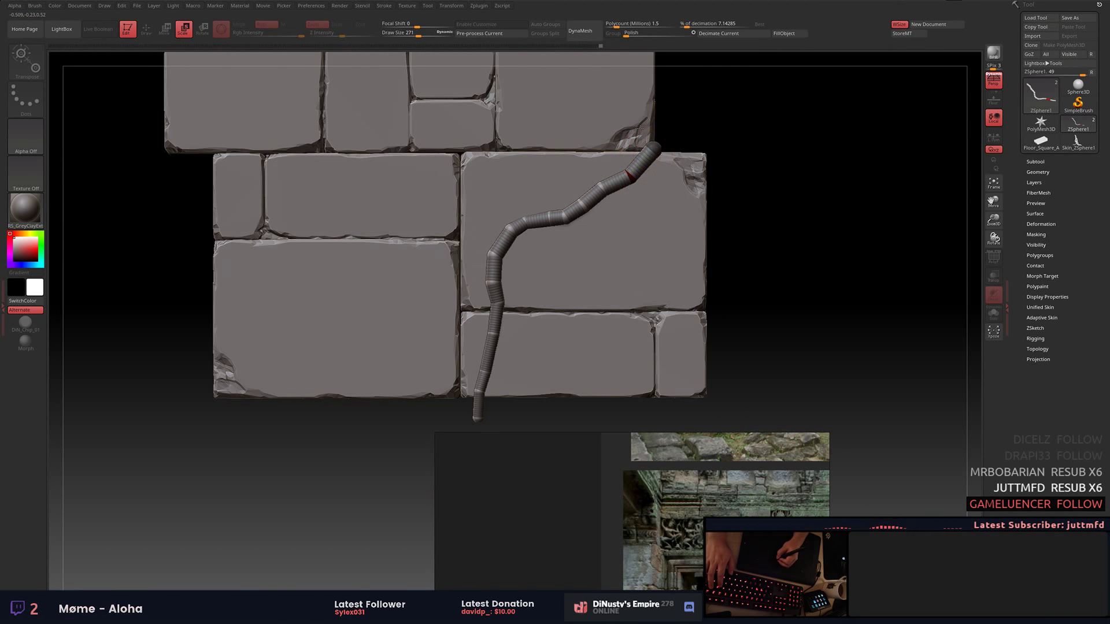
{"action": "left_click_drag", "start_coordinate": [652, 149], "coordinate": [629, 176]}
{"action": "key", "text": "f"}
{"action": "key", "text": "w"}
{"action": "mouse_move", "coordinate": [668, 128]}
{"action": "left_mouse_down"}
{"action": "mouse_move", "coordinate": [516, 265]}
{"action": "mouse_move", "coordinate": [527, 262]}
{"action": "left_mouse_up"}
{"action": "key", "text": "w"}
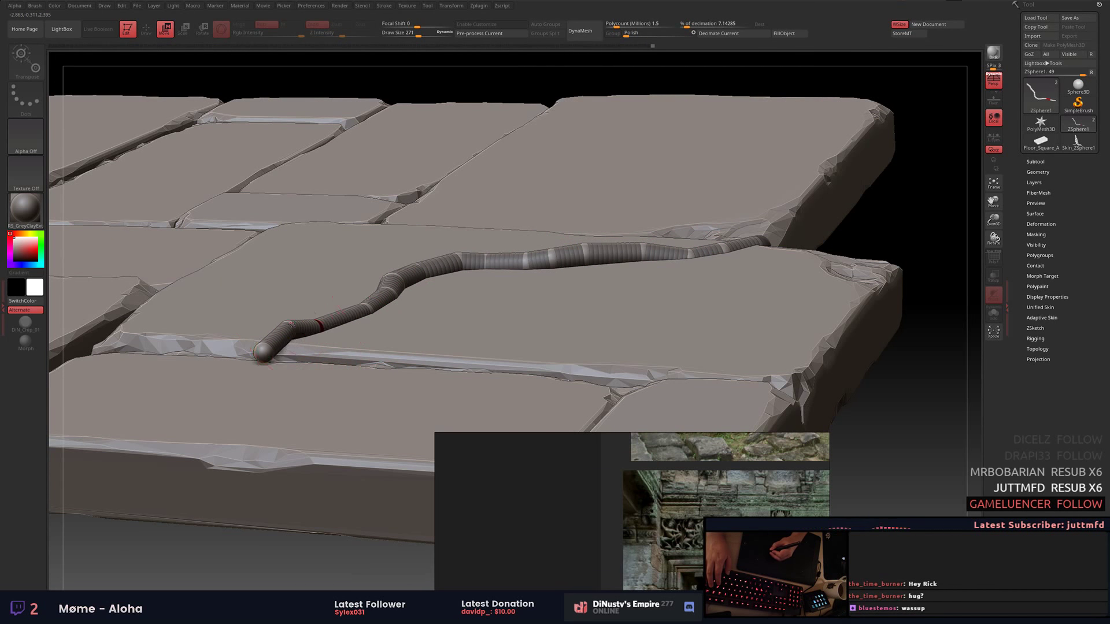
{"action": "key", "text": "q"}
{"action": "left_click_drag", "start_coordinate": [902, 145], "coordinate": [972, 97], "text": "shift"}
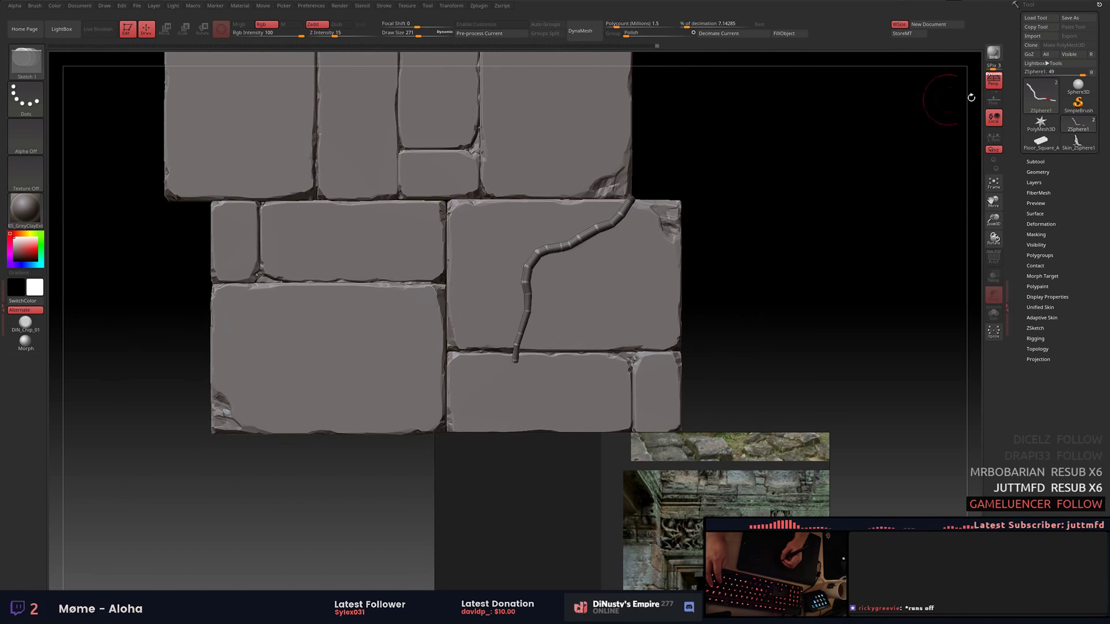
{"action": "left_click_drag", "start_coordinate": [977, 193], "coordinate": [855, 297]}
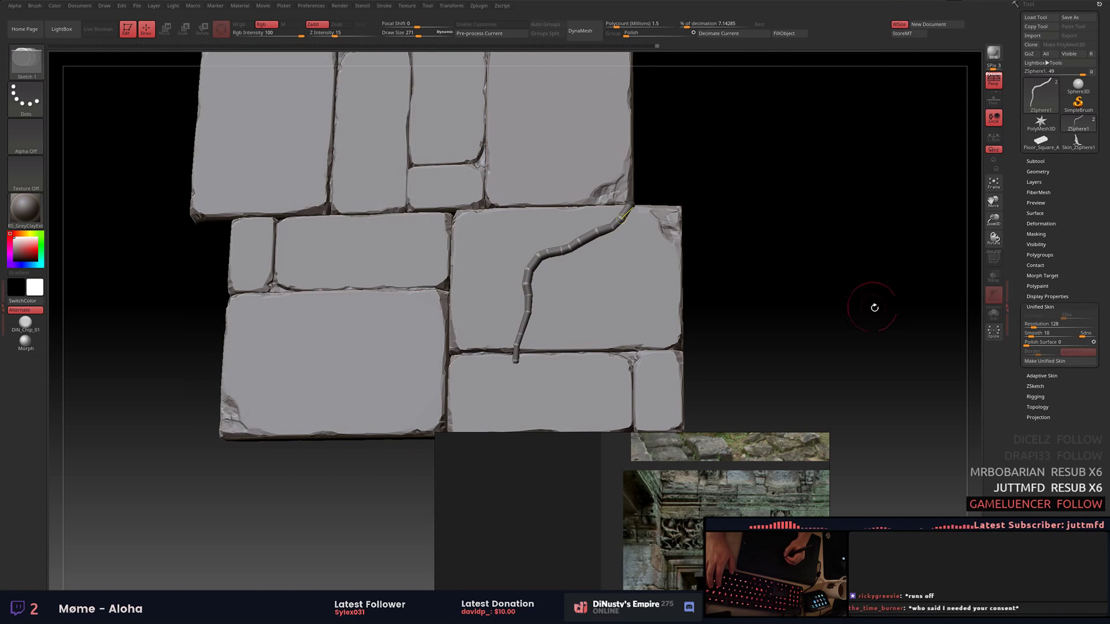
Hide the floor slab and preview the ZSphere chain and a PolyMesh3D tube as skinned meshes.
{"action": "left_click_drag", "start_coordinate": [933, 230], "coordinate": [960, 301]}
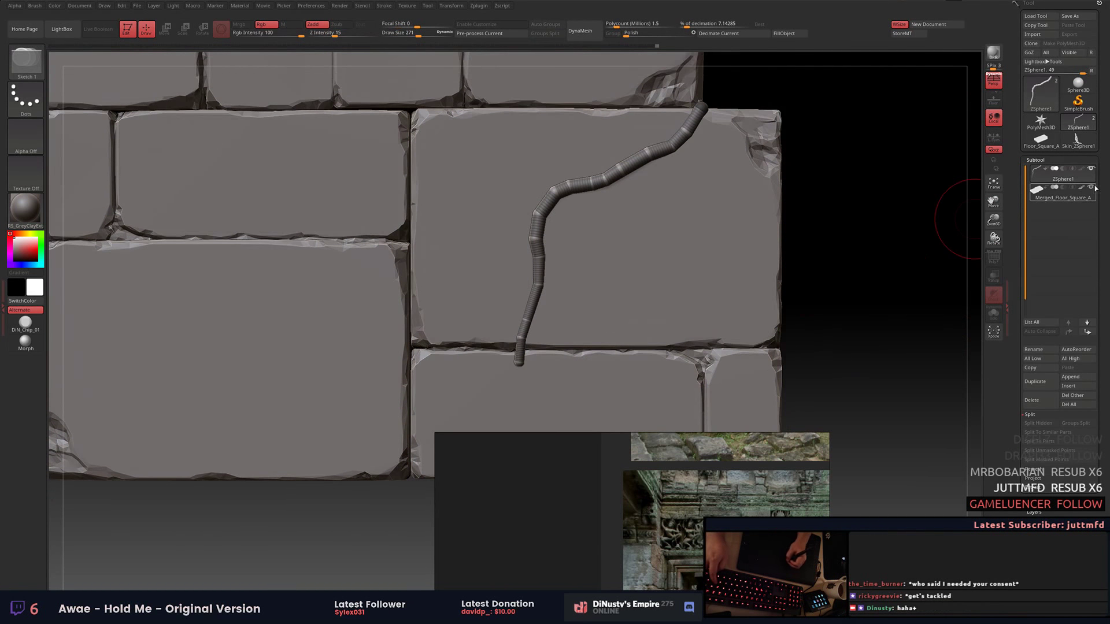
{"action": "left_click", "coordinate": [1091, 188]}
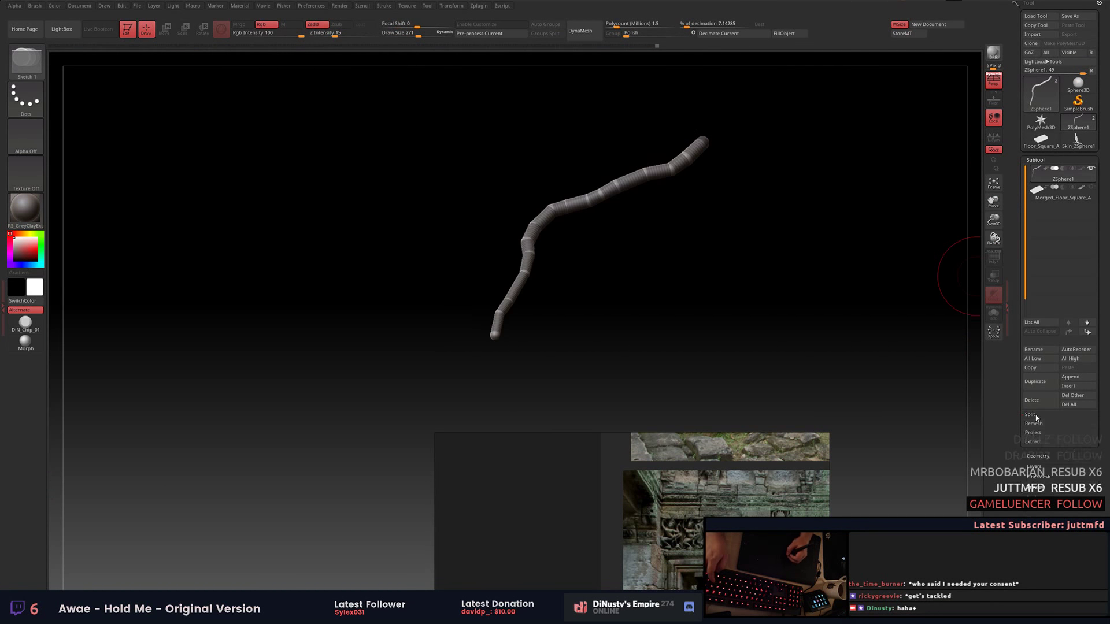
{"action": "left_click", "coordinate": [1049, 305]}
{"action": "left_click", "coordinate": [1041, 305]}
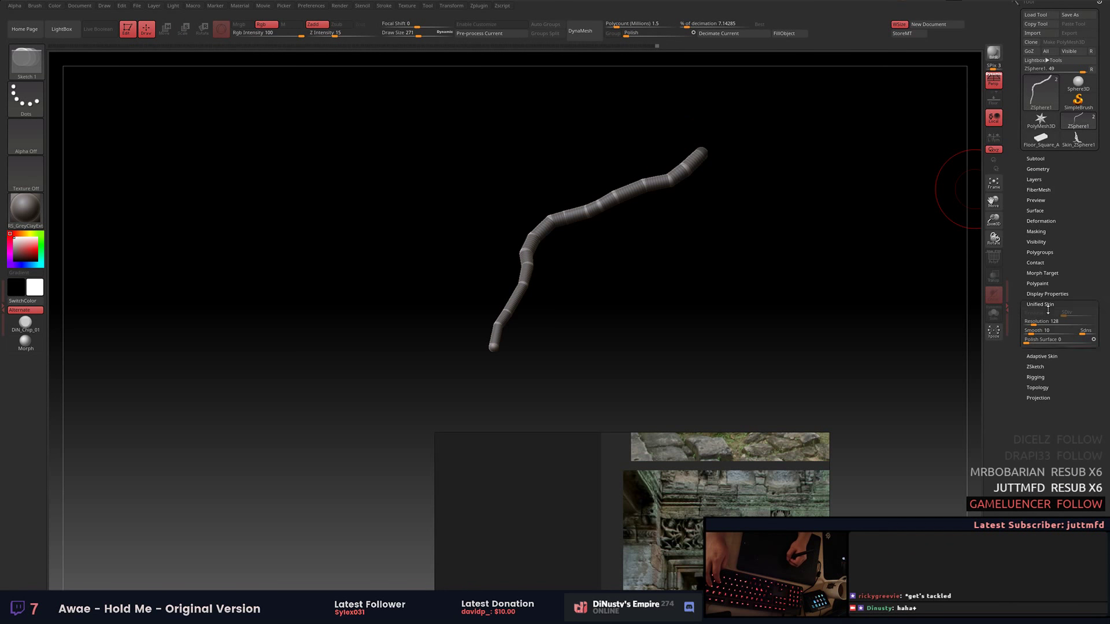
{"action": "key", "text": "shift+a"}
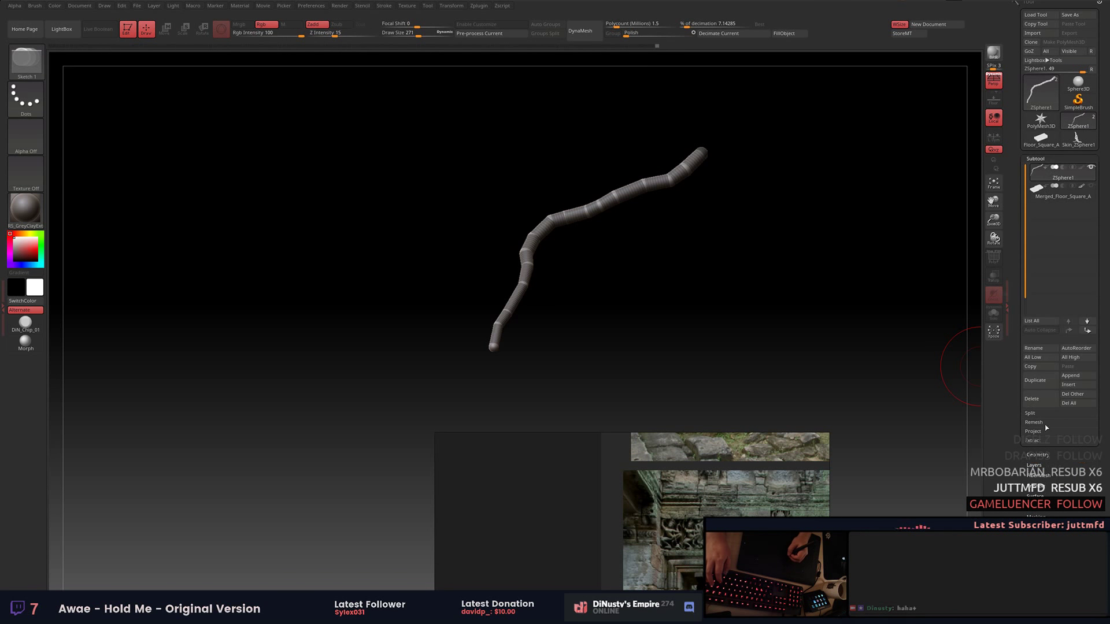
{"action": "left_click", "coordinate": [1060, 405]}
{"action": "left_click_drag", "start_coordinate": [902, 307], "coordinate": [844, 322]}
{"action": "key", "text": "shift+a"}
{"action": "left_click", "coordinate": [1040, 320]}
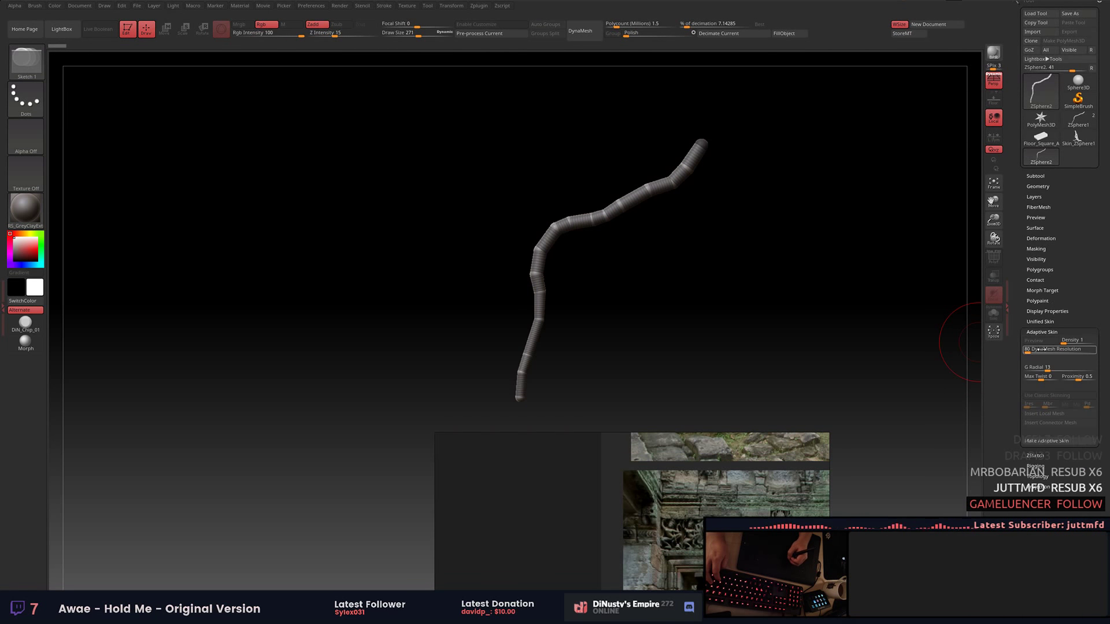
Append the ZSphere3 tube as a subtool, select the Standard brush and start saving the tube.
{"action": "left_click", "coordinate": [1035, 174]}
{"action": "left_click", "coordinate": [1070, 390]}
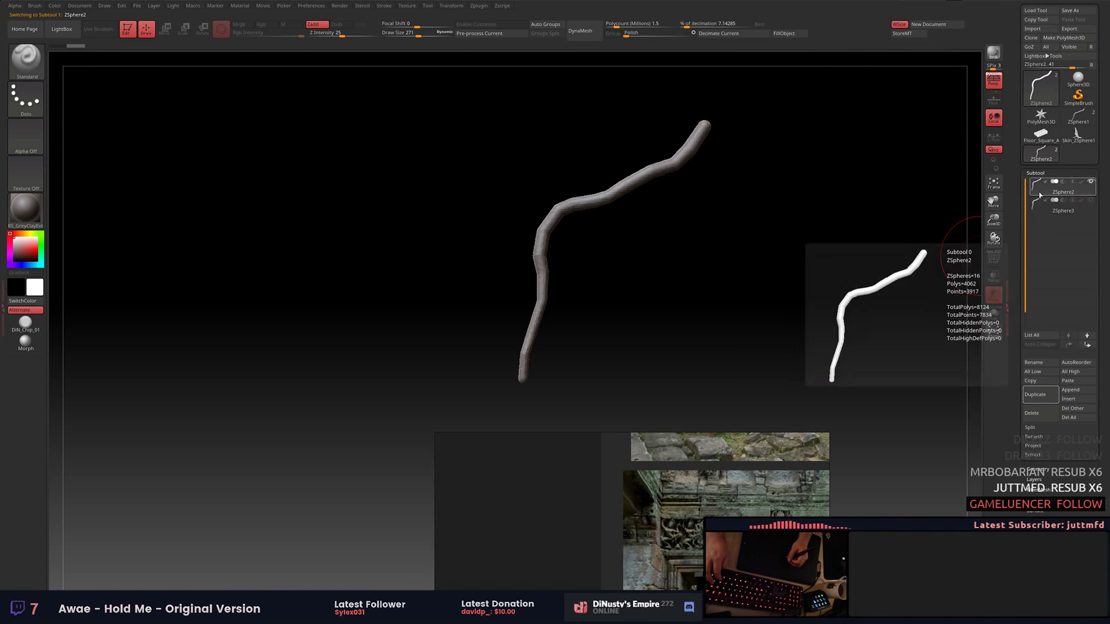
{"action": "left_click", "coordinate": [960, 312]}
{"action": "left_click", "coordinate": [894, 297]}
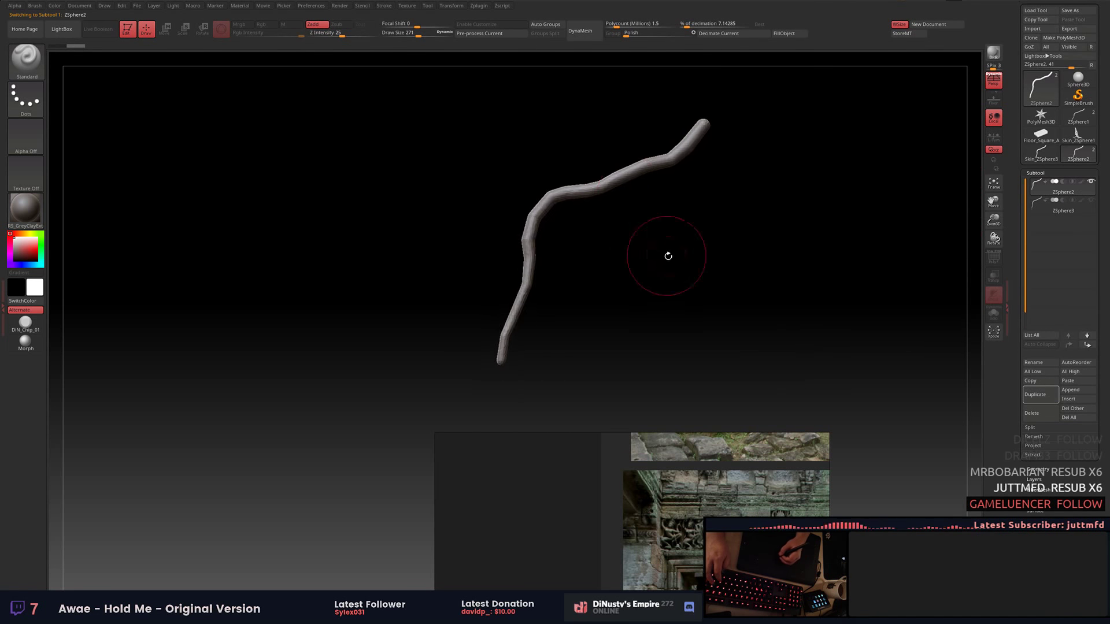
{"action": "left_click_drag", "start_coordinate": [587, 55], "coordinate": [704, 120], "text": "shift"}
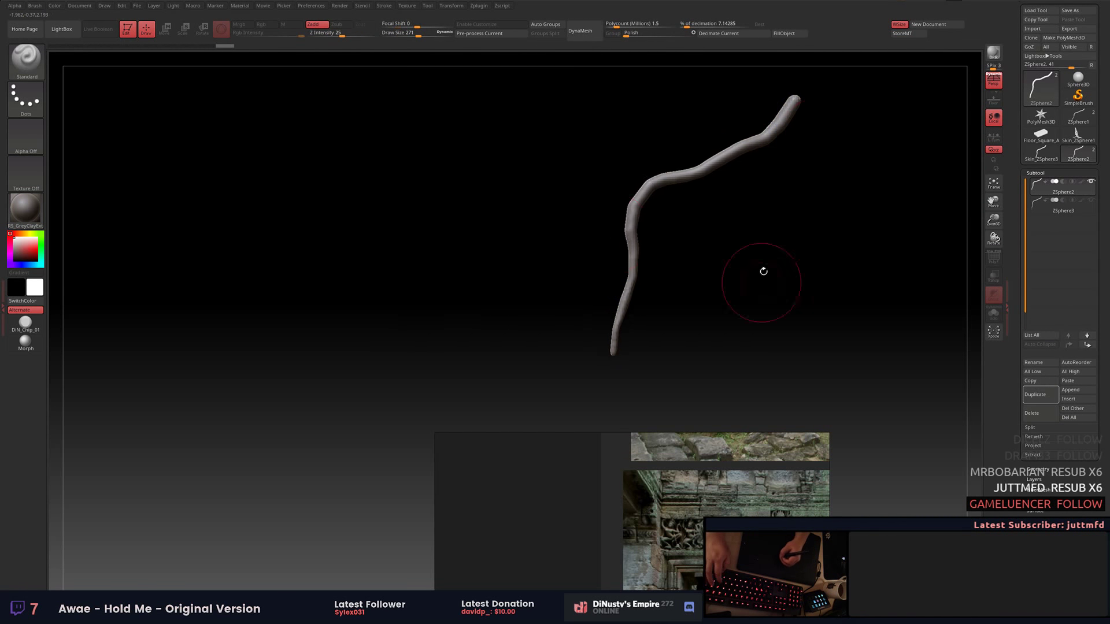
{"action": "left_click_drag", "start_coordinate": [730, 281], "coordinate": [682, 220]}
{"action": "key", "text": "b"}
{"action": "key", "text": "s"}
{"action": "key", "text": "t"}
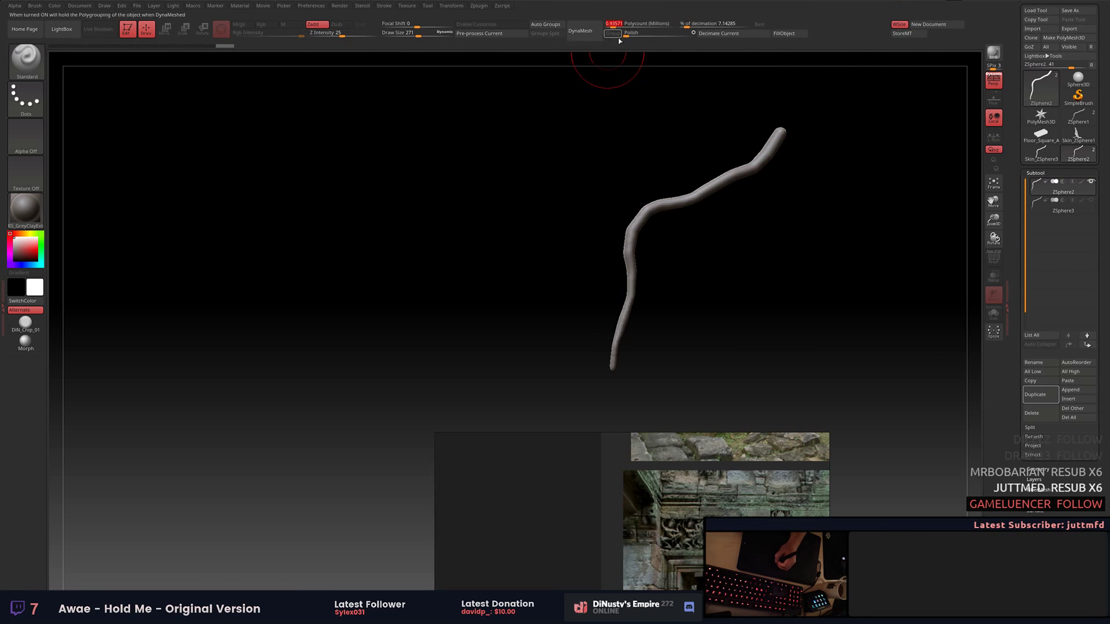
{"action": "key", "text": "ctrl+s"}
Reveal Ground_Root_A on disk from Unity and open Ground_Root_A.fbx in Modo.
{"action": "key", "text": "alt+Tab"}
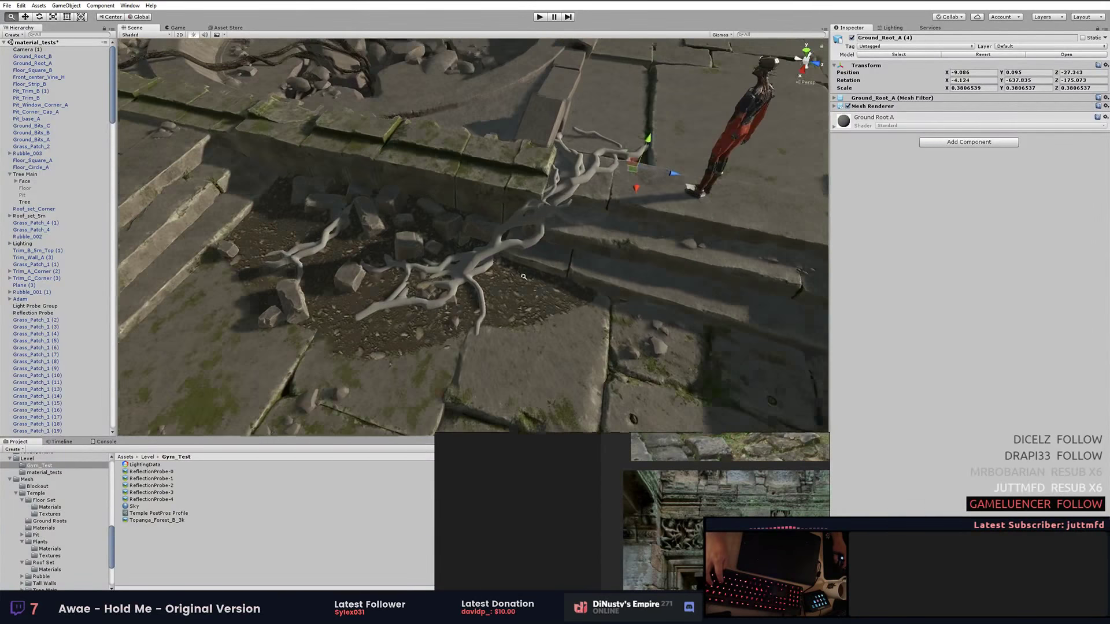
{"action": "left_click", "coordinate": [898, 54]}
{"action": "right_click", "coordinate": [152, 465]}
{"action": "left_click", "coordinate": [174, 298]}
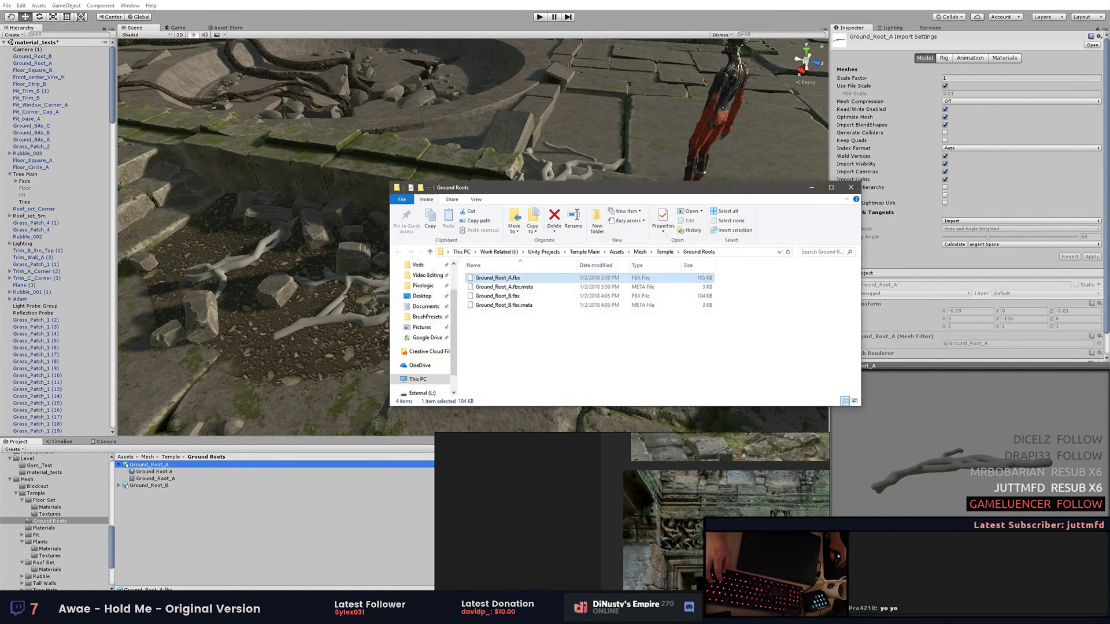
{"action": "key", "text": "alt+Tab"}
{"action": "left_click", "coordinate": [1018, 126]}
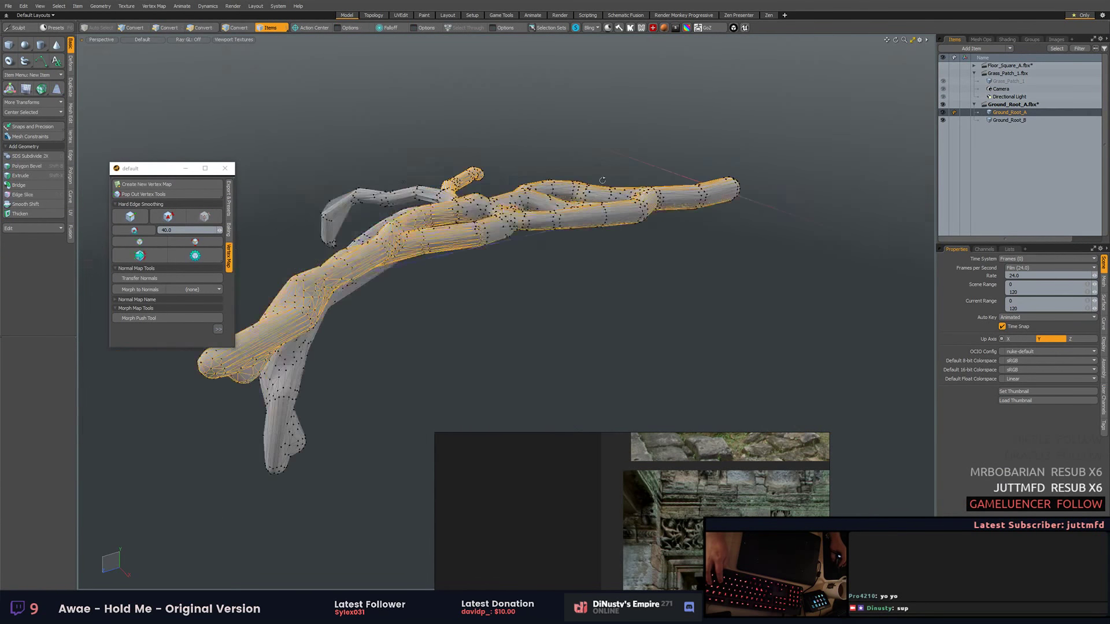
{"action": "key", "text": "alt+Tab"}
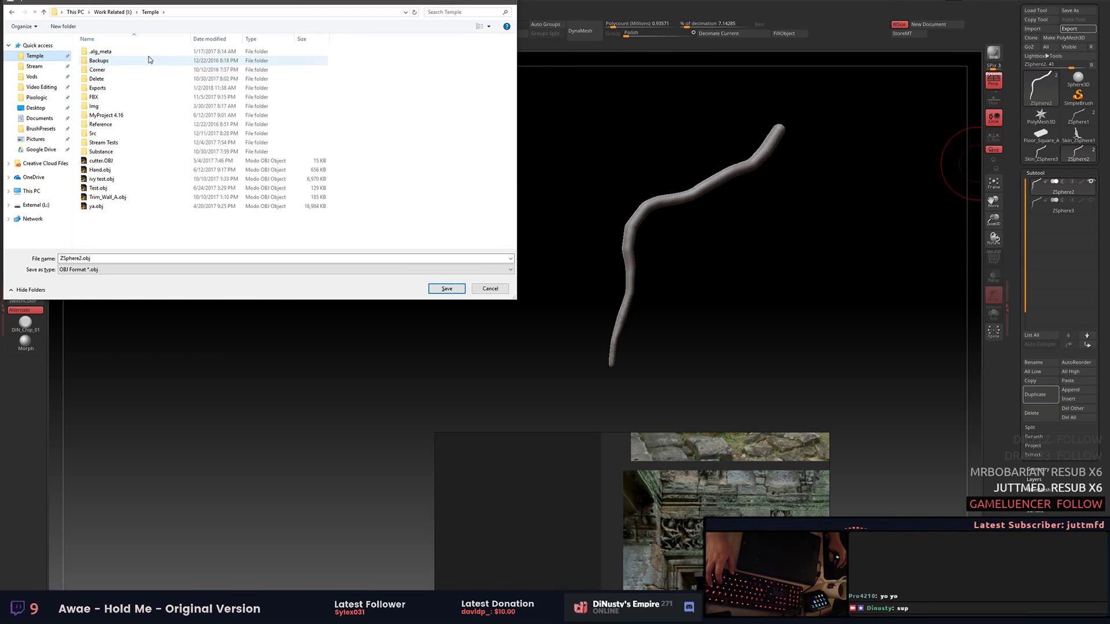
{"action": "key", "text": "alt+Tab"}
Switch to polygon mode and save the scene as rootkit.lxo under Temple > Src.
{"action": "left_click_drag", "start_coordinate": [581, 219], "coordinate": [763, 125], "text": "alt"}
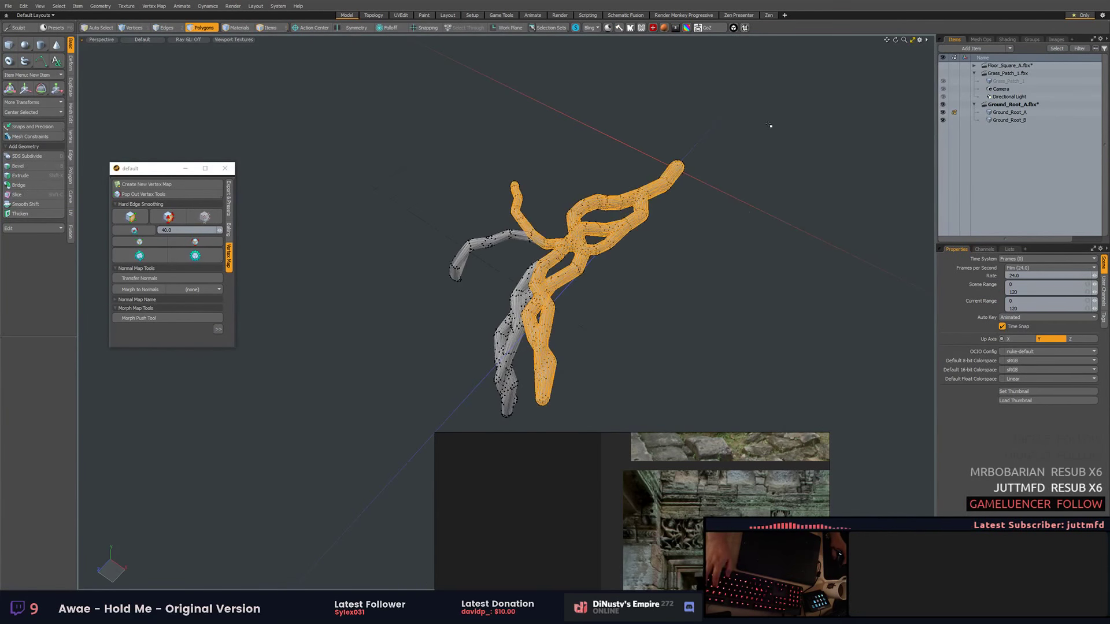
{"action": "key", "text": "3"}
{"action": "left_click", "coordinate": [8, 6]}
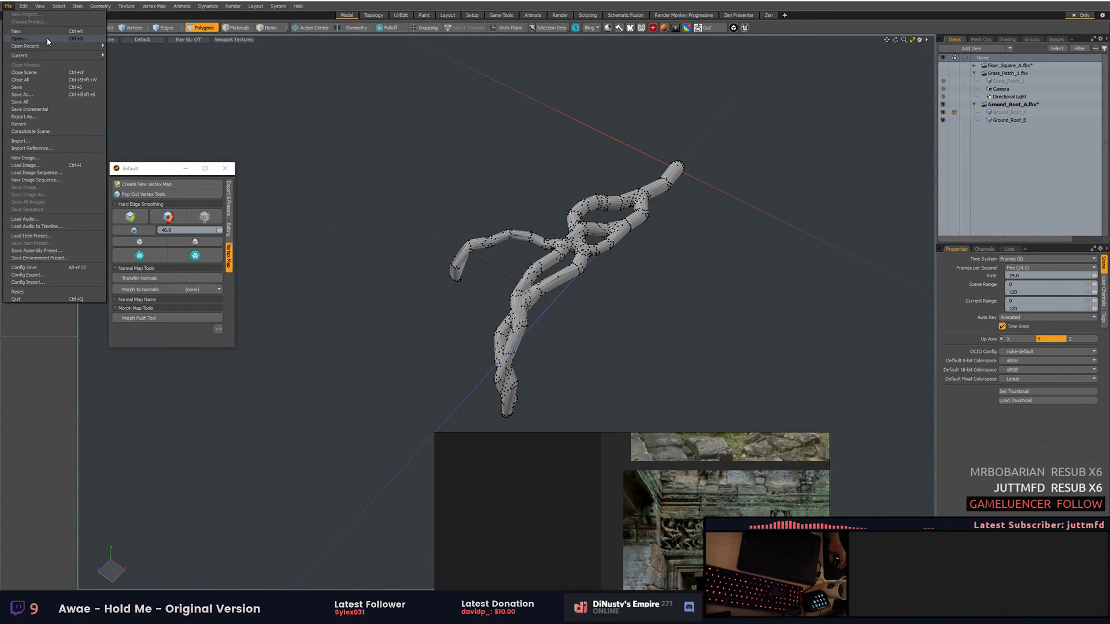
{"action": "left_click", "coordinate": [22, 94]}
{"action": "left_click", "coordinate": [554, 175]}
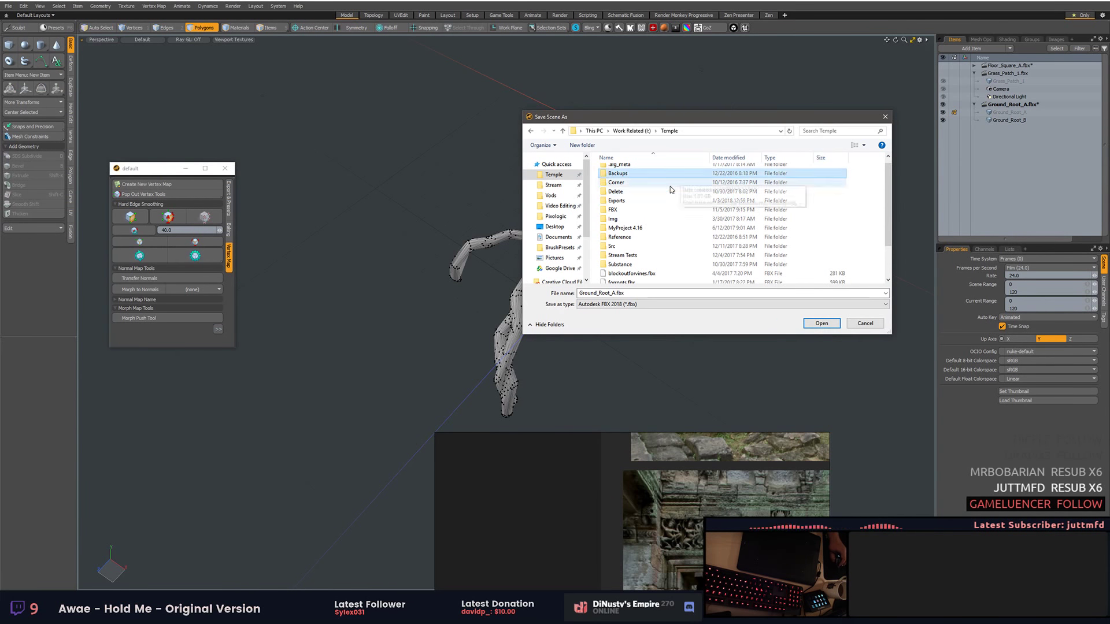
{"action": "double_click", "coordinate": [671, 201]}
{"action": "key", "text": "Return"}
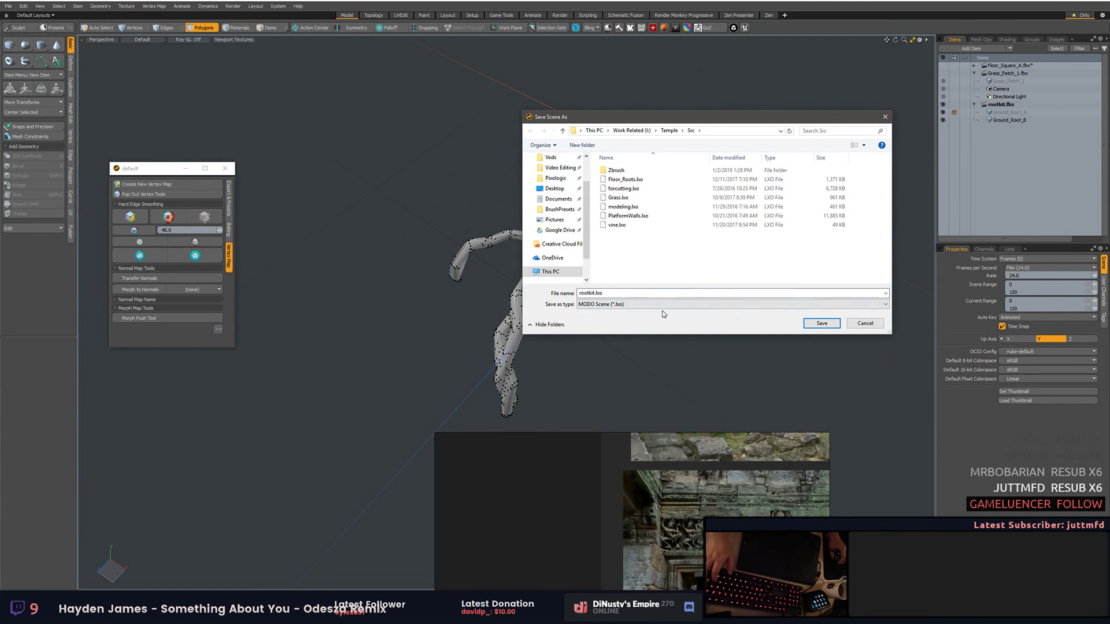
Open the scene's folder in Explorer to confirm rootkit.lxo is there.
{"action": "left_click", "coordinate": [9, 8]}
{"action": "left_click", "coordinate": [49, 132]}
{"action": "right_click", "coordinate": [450, 279]}
{"action": "key", "text": "Escape"}
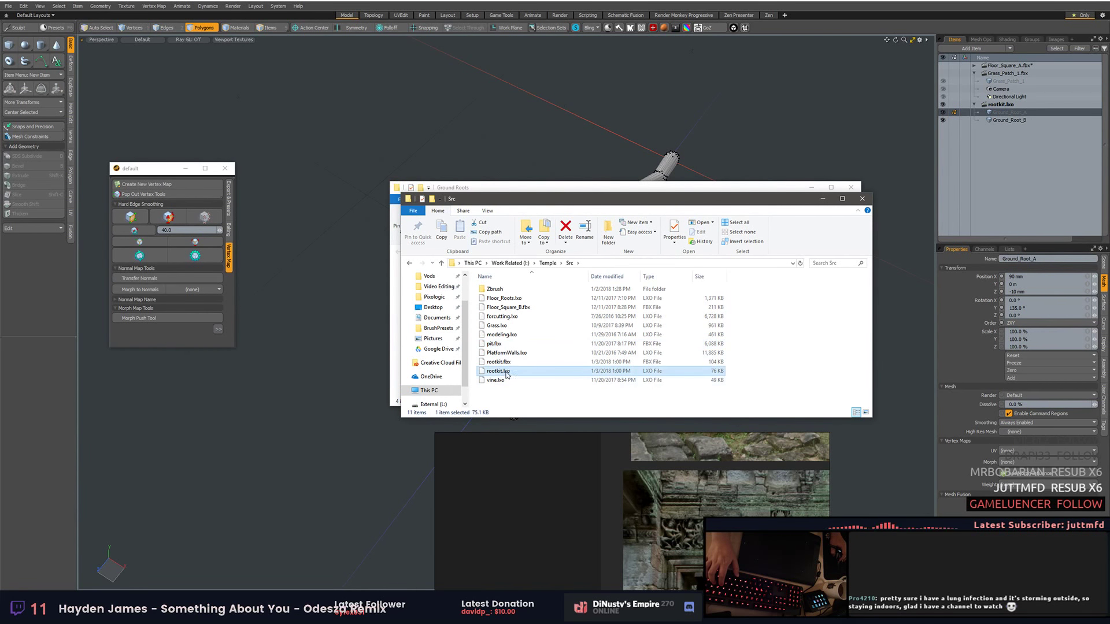
Drag rootA.OBJ from the Exports folder into Modo and GoZ the ZBrush root mesh across.
{"action": "double_click", "coordinate": [494, 288]}
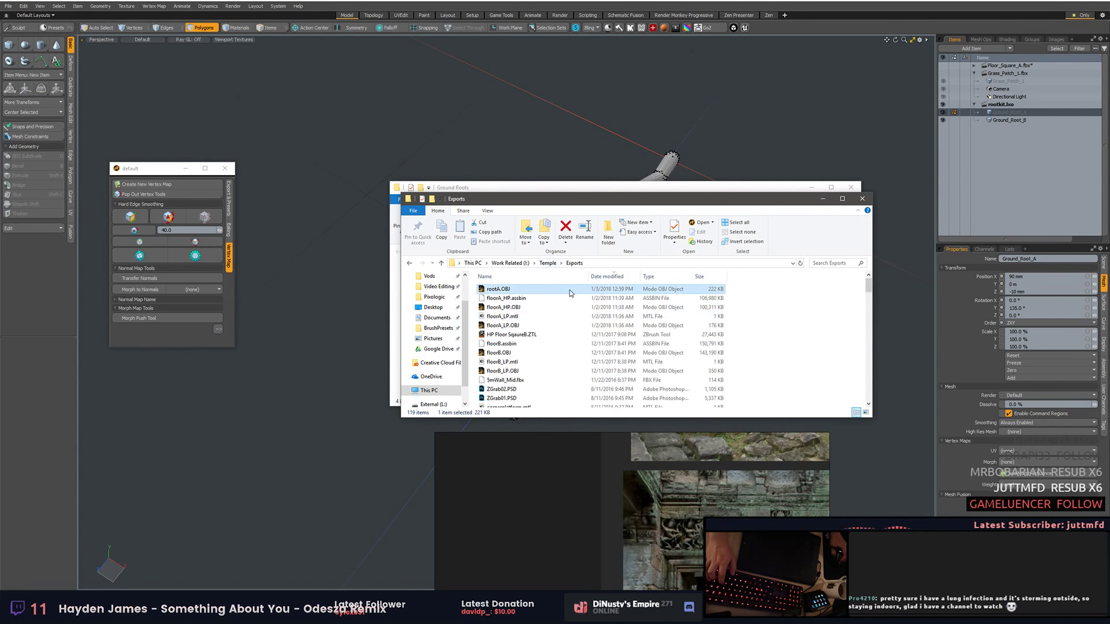
{"action": "left_click_drag", "start_coordinate": [500, 289], "coordinate": [647, 238]}
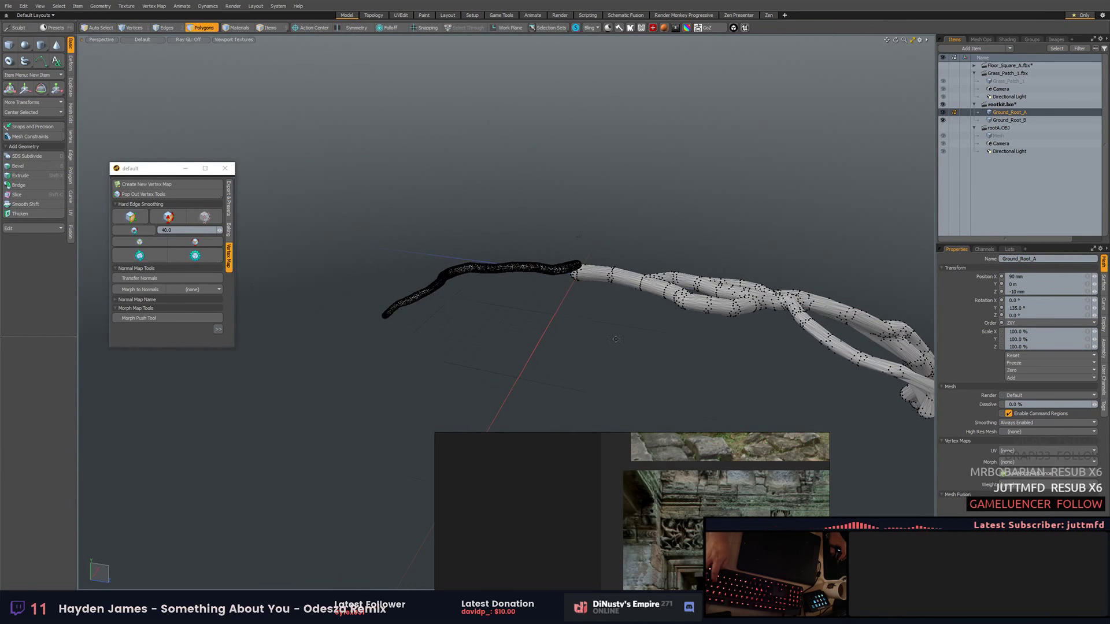
{"action": "key", "text": "alt+Tab"}
{"action": "key", "text": "alt+Tab"}
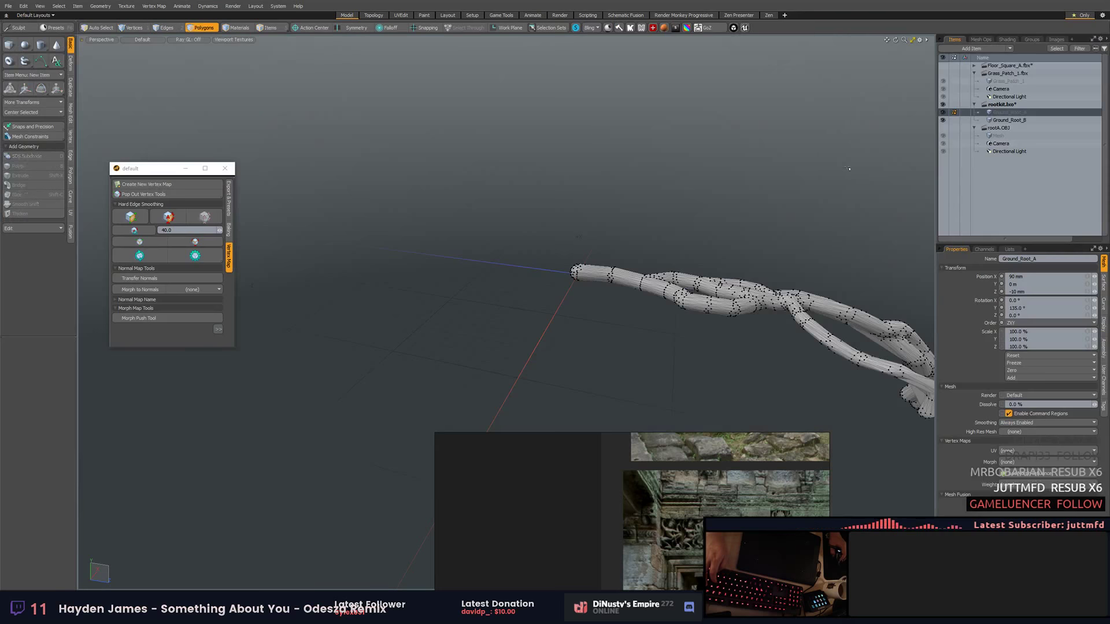
{"action": "key", "text": "alt+Tab"}
{"action": "key", "text": "alt+Tab"}
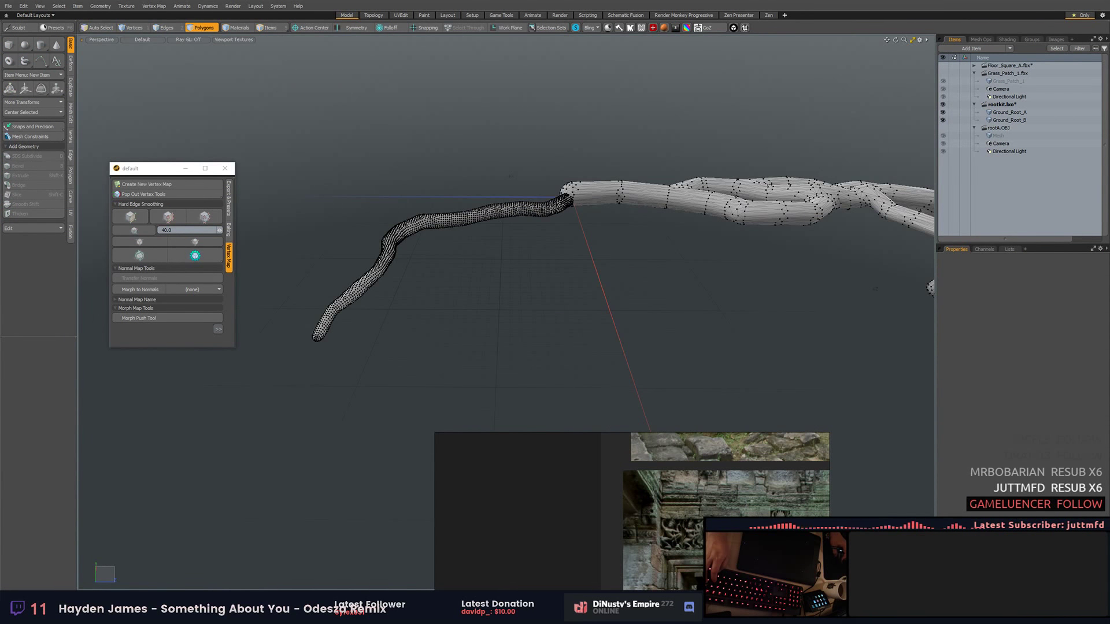
{"action": "key", "text": "alt+Tab"}
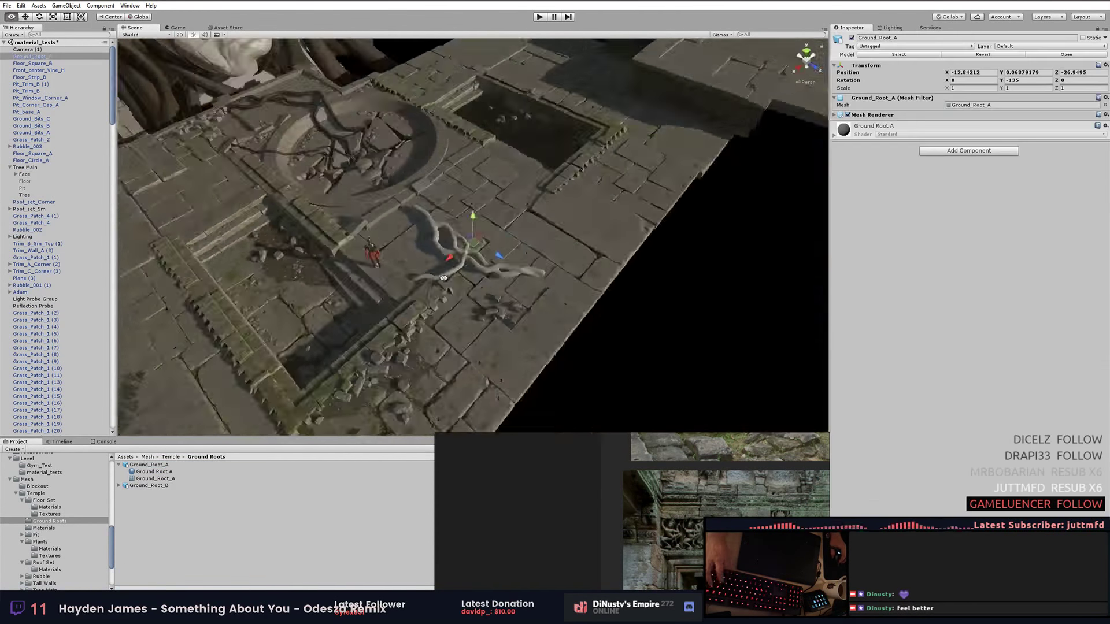
Export the selected Modo root as FBX over Ground_Root_A in the Ground Roots folder.
{"action": "key", "text": "alt+Tab"}
{"action": "right_click", "coordinate": [986, 113]}
{"action": "left_click", "coordinate": [1012, 149]}
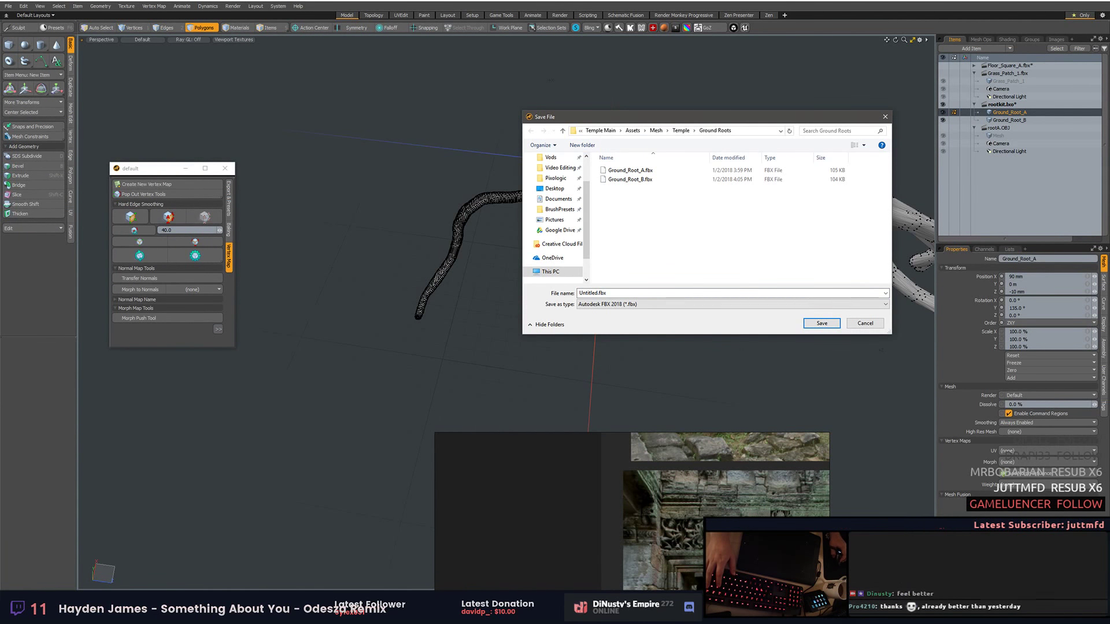
{"action": "double_click", "coordinate": [656, 174]}
Move Ground_Root_A in Unity onto the stone ledge and view it from low down.
{"action": "key", "text": "alt+Tab"}
{"action": "mouse_move", "coordinate": [546, 293]}
{"action": "right_mouse_down"}
{"action": "mouse_move", "coordinate": [674, 231]}
{"action": "mouse_move", "coordinate": [543, 295]}
{"action": "right_mouse_up"}
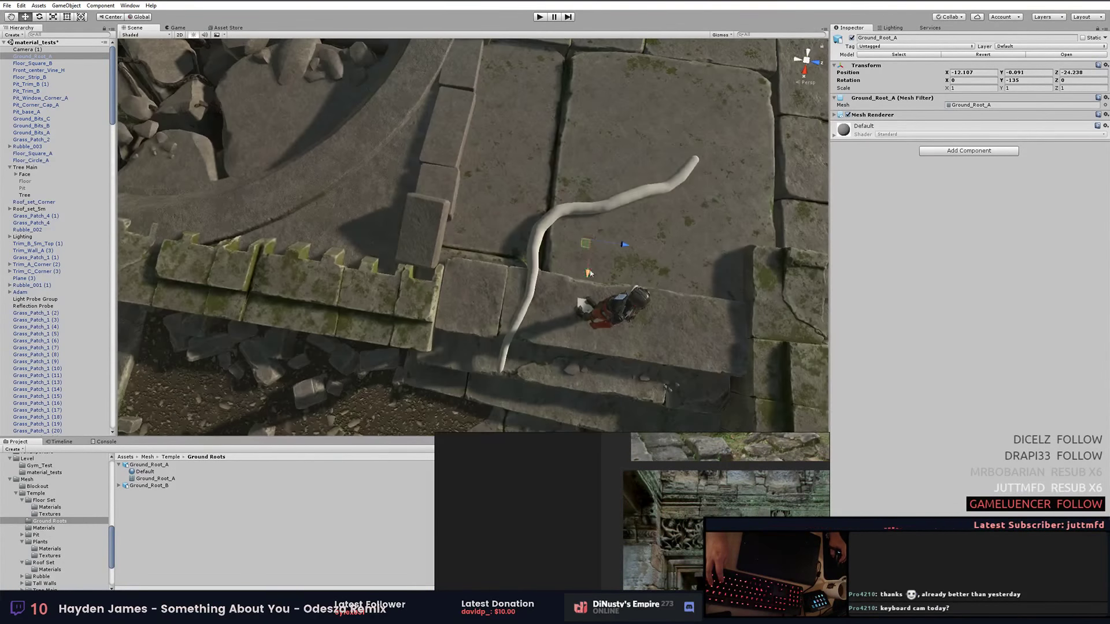
{"action": "left_click_drag", "start_coordinate": [543, 295], "coordinate": [473, 267]}
{"action": "mouse_move", "coordinate": [371, 248]}
{"action": "right_mouse_down"}
{"action": "mouse_move", "coordinate": [457, 256]}
{"action": "mouse_move", "coordinate": [458, 240]}
{"action": "right_mouse_up"}
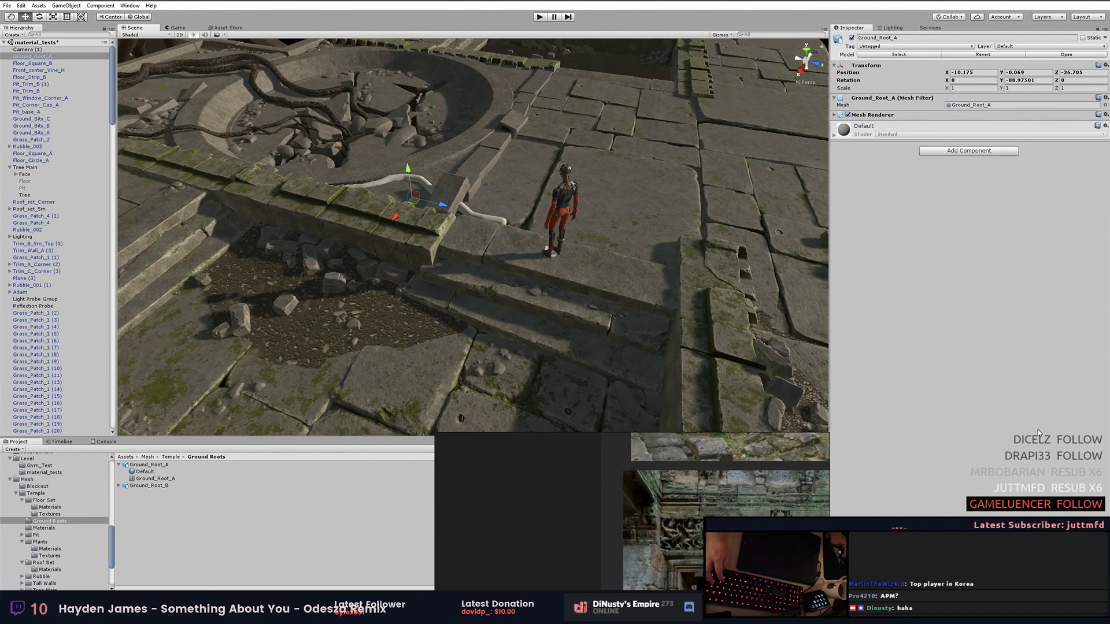
{"action": "key", "text": "alt+Tab"}
{"action": "key", "text": "alt+Tab"}
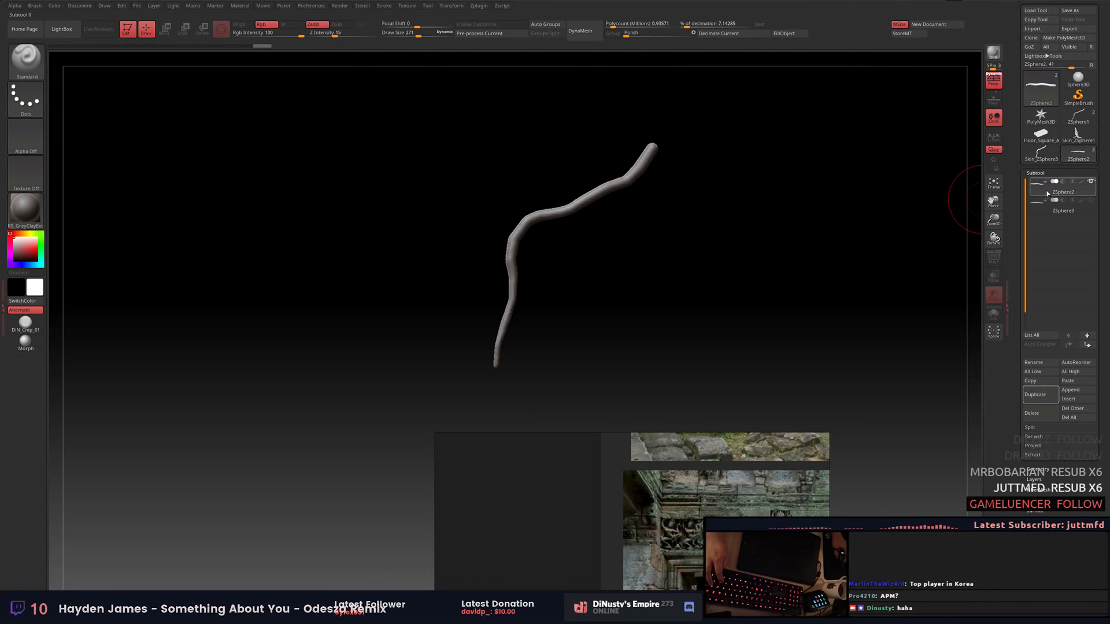
Duplicate the root strand and switch between the Move and MaskPen brushes.
{"action": "left_click_drag", "start_coordinate": [788, 238], "coordinate": [756, 310]}
{"action": "key", "text": "b"}
{"action": "key", "text": "m"}
{"action": "key", "text": "v"}
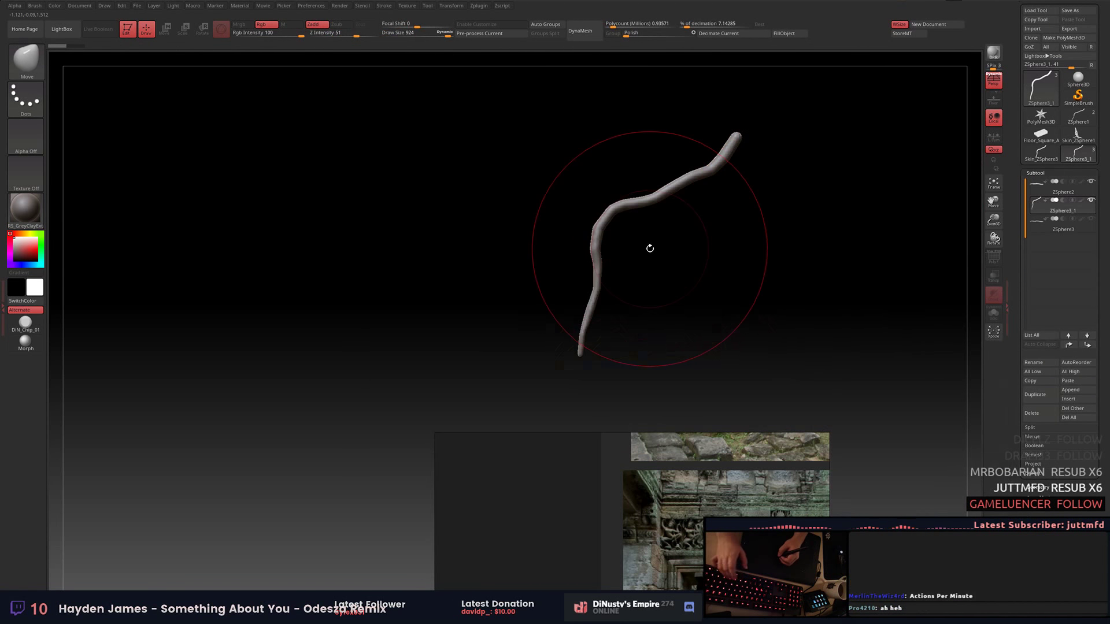
{"action": "key", "text": "b"}
{"action": "key", "text": "m"}
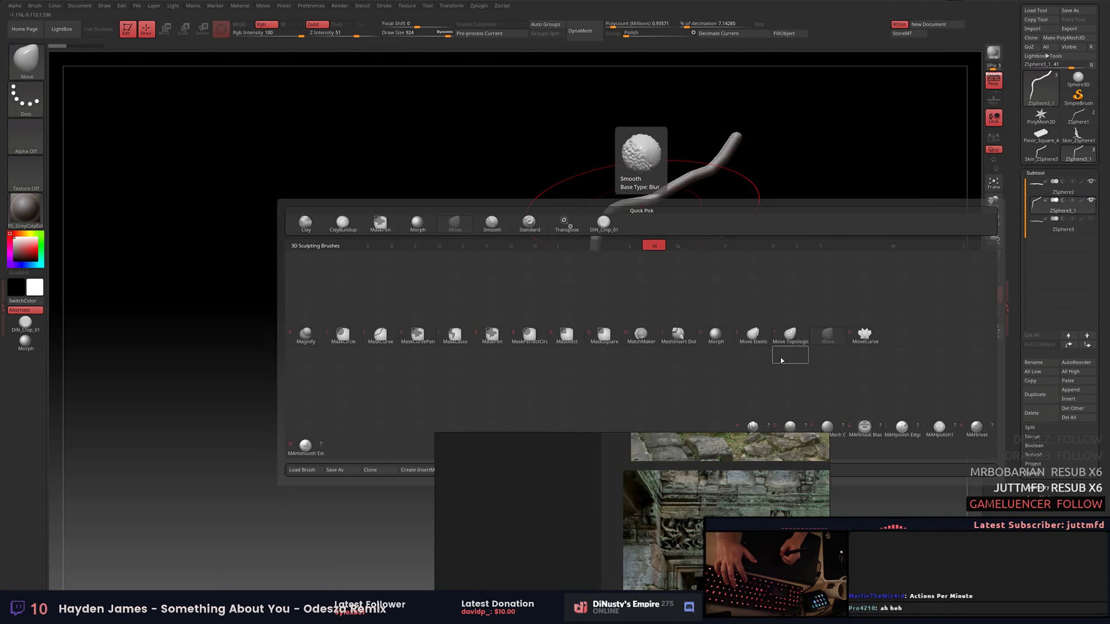
{"action": "key", "text": "k"}
{"action": "left_click_drag", "start_coordinate": [607, 249], "coordinate": [686, 304]}
Bend the copied strand along the original with a smaller Move Topological brush.
{"action": "key", "text": "b"}
{"action": "key", "text": "m"}
{"action": "key", "text": "t"}
{"action": "key", "text": "space"}
{"action": "mouse_move", "coordinate": [685, 305]}
{"action": "left_mouse_down"}
{"action": "mouse_move", "coordinate": [675, 304]}
{"action": "mouse_move", "coordinate": [687, 249]}
{"action": "left_mouse_up"}
Pass through Inflat to the Move brush and pull the branch tip down and left.
{"action": "key", "text": "b"}
{"action": "key", "text": "i"}
{"action": "key", "text": "n"}
{"action": "key", "text": "b"}
{"action": "key", "text": "m"}
{"action": "key", "text": "v"}
{"action": "key", "text": "space"}
{"action": "left_click_drag", "start_coordinate": [715, 280], "coordinate": [688, 298]}
Select the SnakeHook brush and view the twisting branches up close.
{"action": "key", "text": "b"}
{"action": "key", "text": "Escape"}
{"action": "mouse_move", "coordinate": [669, 285]}
{"action": "left_mouse_down"}
{"action": "mouse_move", "coordinate": [689, 241]}
{"action": "mouse_move", "coordinate": [631, 135]}
{"action": "mouse_move", "coordinate": [706, 201]}
{"action": "mouse_move", "coordinate": [607, 295]}
{"action": "mouse_move", "coordinate": [649, 178]}
{"action": "mouse_move", "coordinate": [750, 191]}
{"action": "mouse_move", "coordinate": [679, 247]}
{"action": "left_mouse_up"}
{"action": "key", "text": "b"}
{"action": "key", "text": "s"}
{"action": "key", "text": "h"}
{"action": "mouse_move", "coordinate": [667, 165]}
{"action": "left_mouse_down"}
{"action": "mouse_move", "coordinate": [627, 235]}
{"action": "mouse_move", "coordinate": [669, 211]}
{"action": "mouse_move", "coordinate": [740, 85]}
{"action": "mouse_move", "coordinate": [855, 248]}
{"action": "left_mouse_up"}
Save the ZBrush project and reorient the strands, undoing a trial Transpose branch rotation.
{"action": "key", "text": "ctrl+s"}
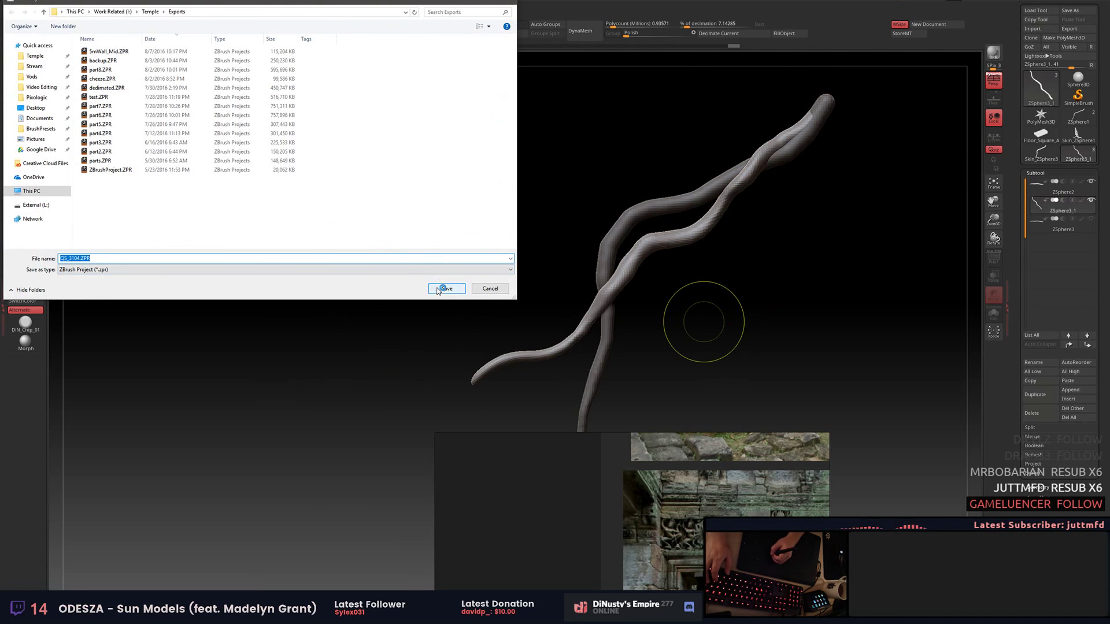
{"action": "key", "text": "Return"}
{"action": "left_click_drag", "start_coordinate": [702, 384], "coordinate": [845, 227]}
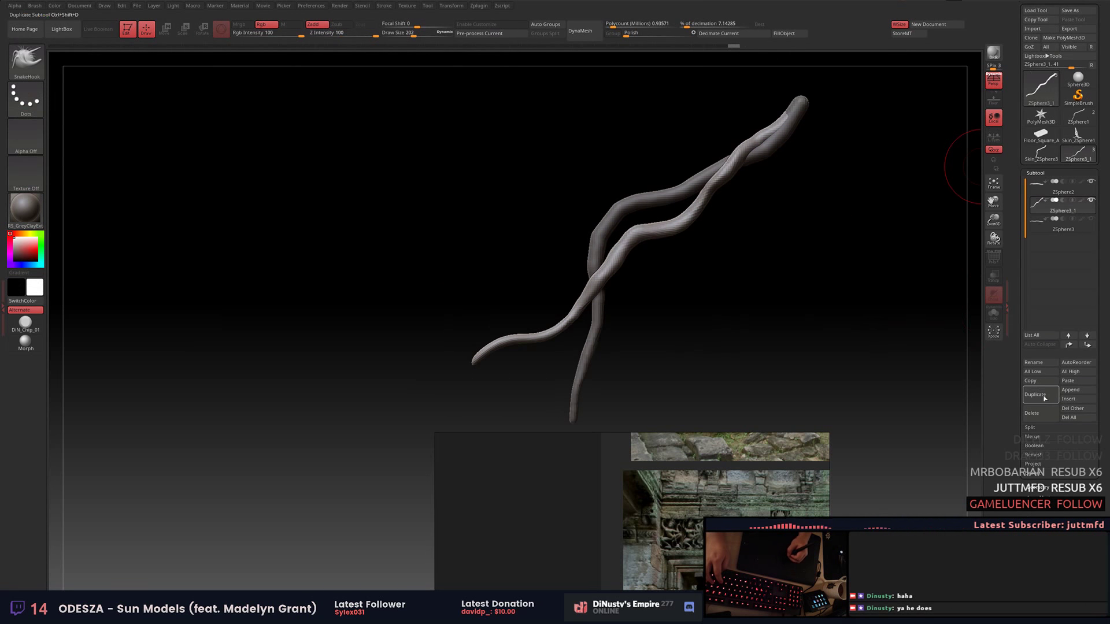
{"action": "left_click_drag", "start_coordinate": [821, 52], "coordinate": [729, 211]}
{"action": "key", "text": "w"}
{"action": "left_click_drag", "start_coordinate": [809, 144], "coordinate": [844, 151]}
{"action": "key", "text": "ctrl+z"}
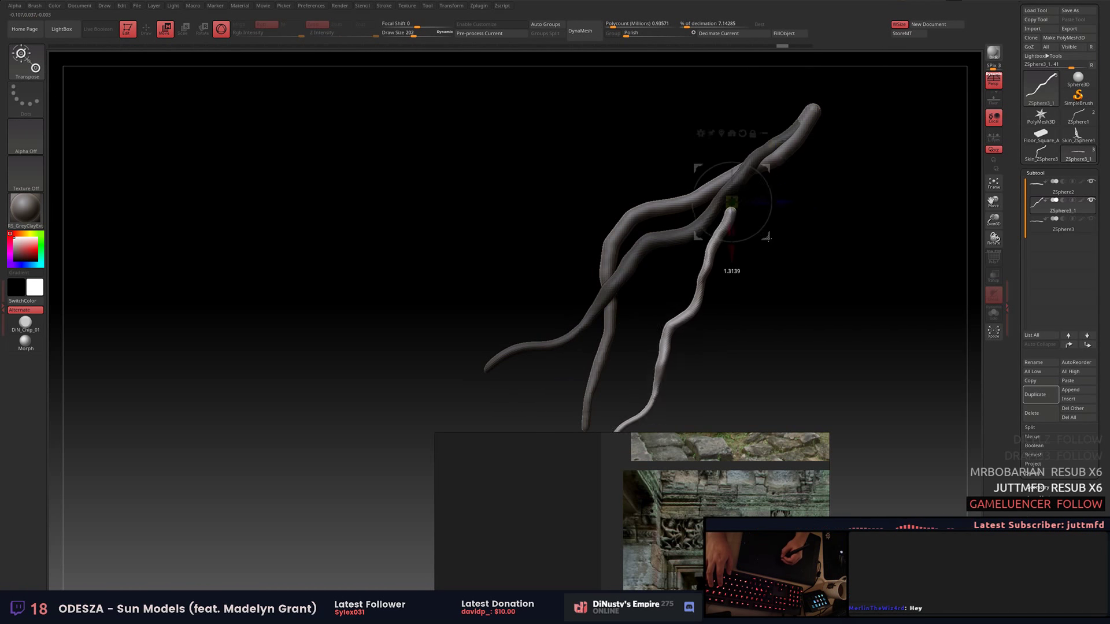
{"action": "mouse_move", "coordinate": [668, 173]}
{"action": "left_mouse_down"}
{"action": "mouse_move", "coordinate": [709, 248]}
{"action": "mouse_move", "coordinate": [584, 220]}
{"action": "mouse_move", "coordinate": [391, 307]}
{"action": "mouse_move", "coordinate": [560, 276]}
{"action": "left_mouse_up"}
Shrink the brush and cycle Move, SnakeHook and Inflat to thicken the hanging branch.
{"action": "key", "text": "q"}
{"action": "key", "text": "["}
{"action": "key", "text": "["}
{"action": "key", "text": "["}
{"action": "key", "text": "b"}
{"action": "key", "text": "m"}
{"action": "key", "text": "v"}
{"action": "key", "text": "b"}
{"action": "key", "text": "s"}
{"action": "key", "text": "h"}
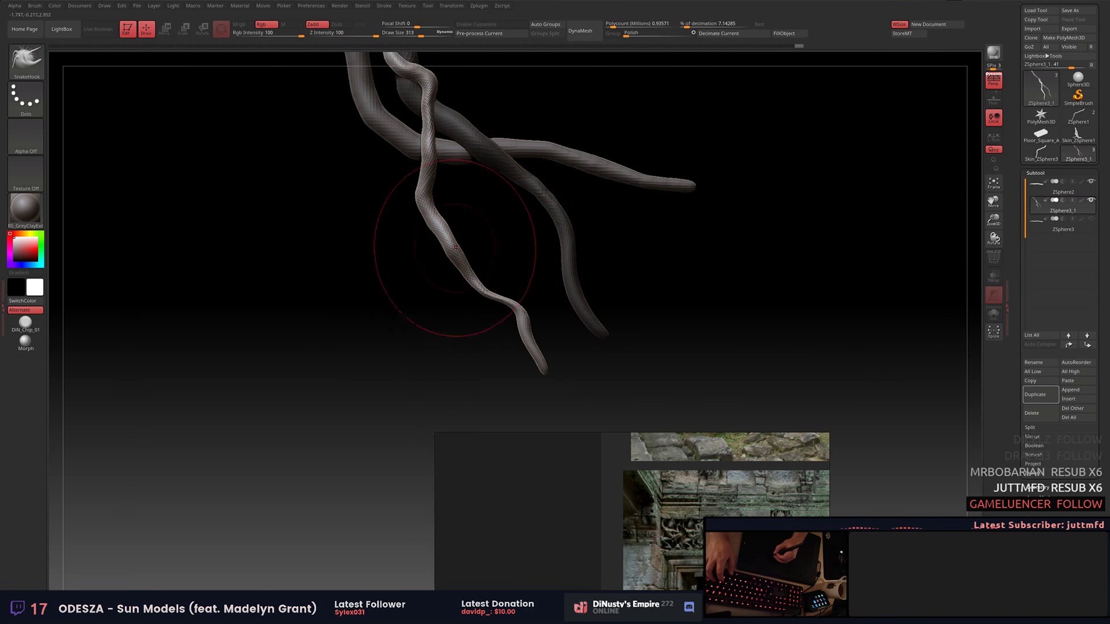
{"action": "key", "text": "b"}
{"action": "key", "text": "i"}
{"action": "key", "text": "n"}
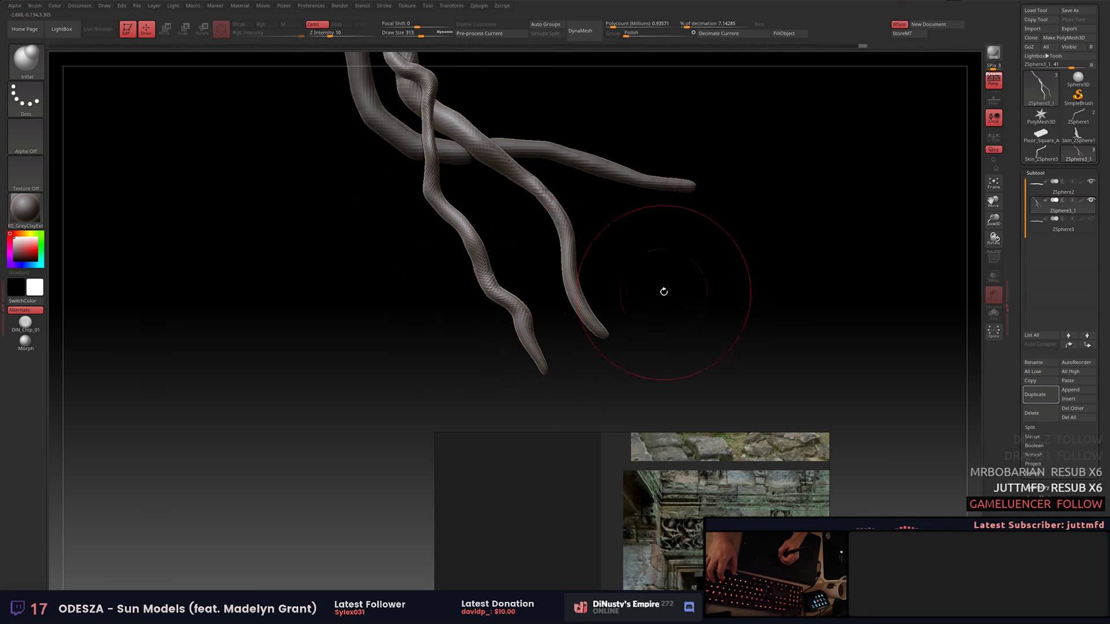
{"action": "left_click_drag", "start_coordinate": [664, 295], "coordinate": [548, 347]}
Swap between SnakeHook and Inflat, check the roots' wireframe, and stand the bundle vertically.
{"action": "key", "text": "b"}
{"action": "key", "text": "s"}
{"action": "key", "text": "h"}
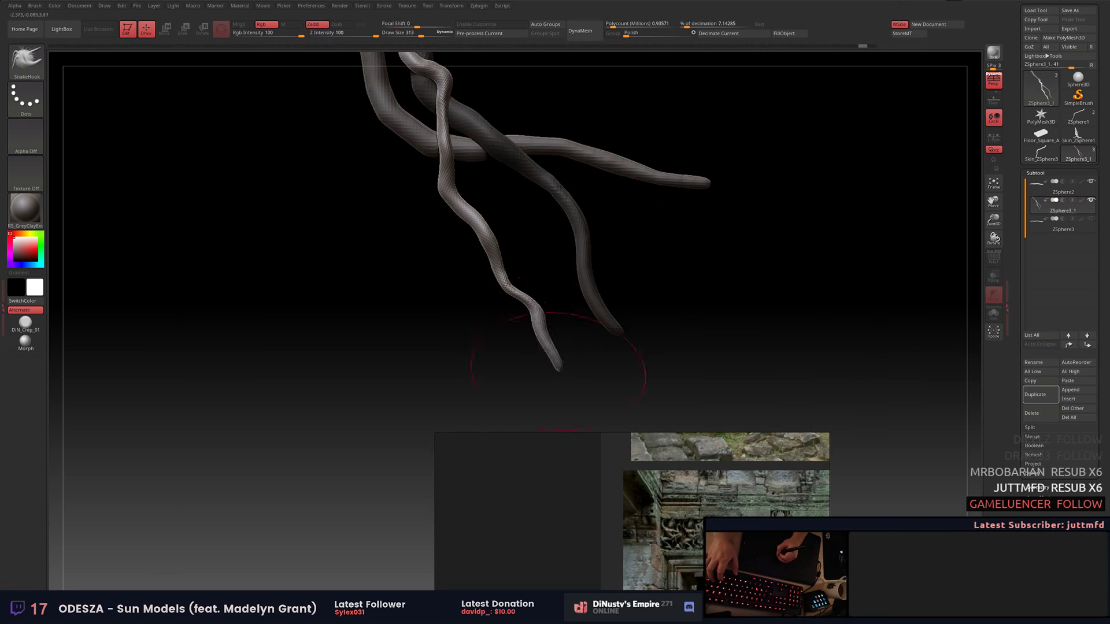
{"action": "key", "text": "b"}
{"action": "key", "text": "i"}
{"action": "key", "text": "n"}
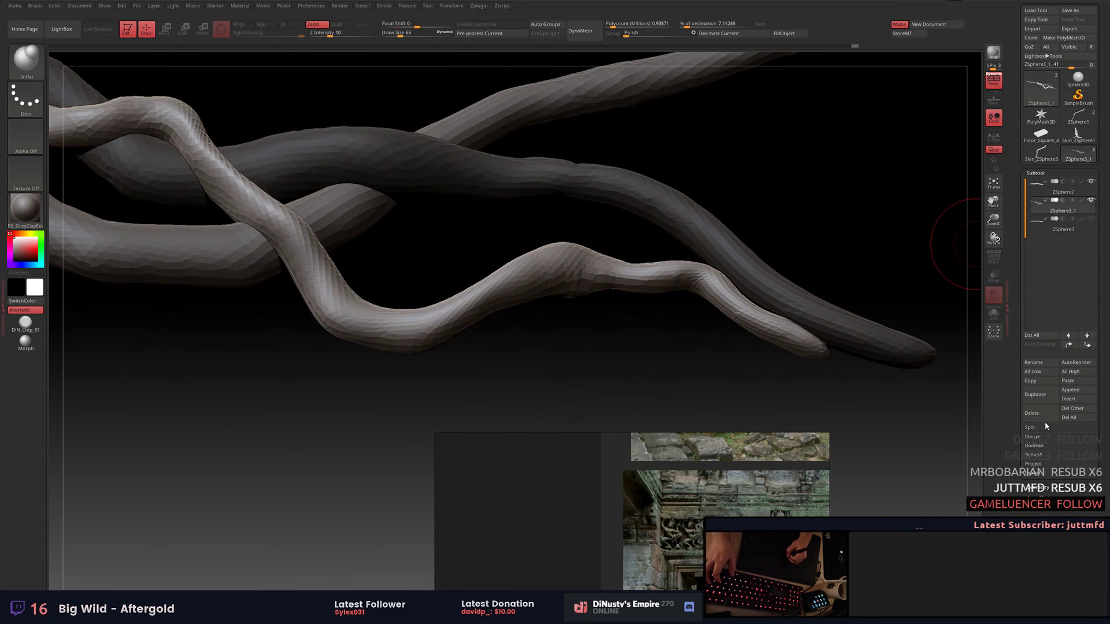
{"action": "key", "text": "f"}
{"action": "left_click_drag", "start_coordinate": [642, 298], "coordinate": [727, 243]}
{"action": "key", "text": "shift+f"}
{"action": "left_click", "coordinate": [30, 100]}
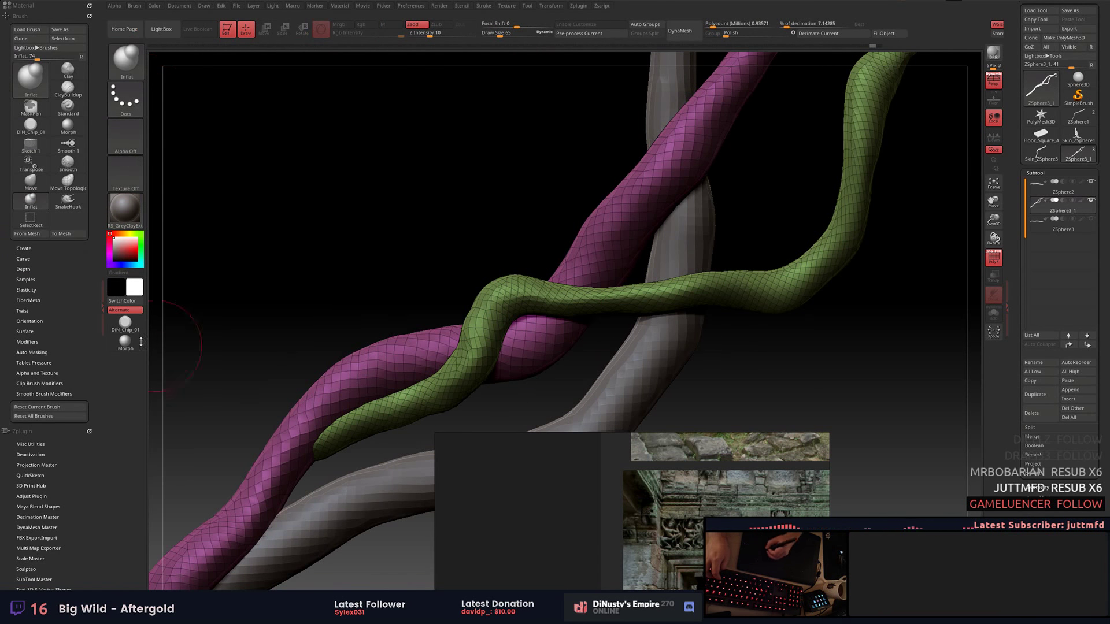
{"action": "left_click", "coordinate": [140, 342]}
{"action": "key", "text": "f"}
{"action": "key", "text": "shift+f"}
{"action": "left_click_drag", "start_coordinate": [677, 255], "coordinate": [737, 276]}
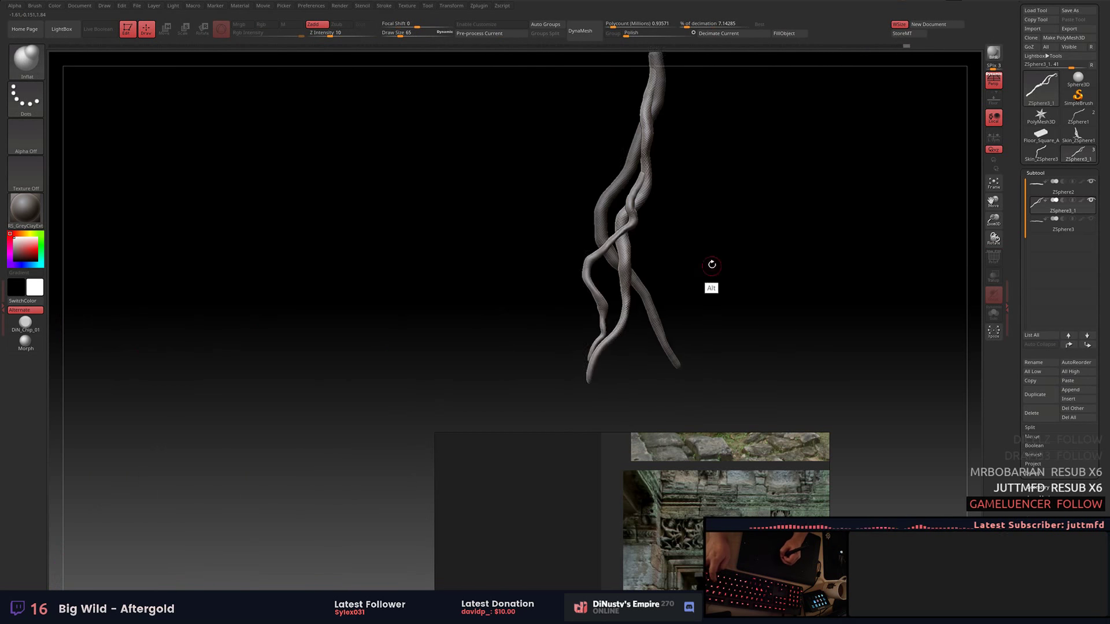
Duplicate the original ZSphere2 strand via Subtool > Duplicate.
{"action": "left_click", "coordinate": [1047, 186]}
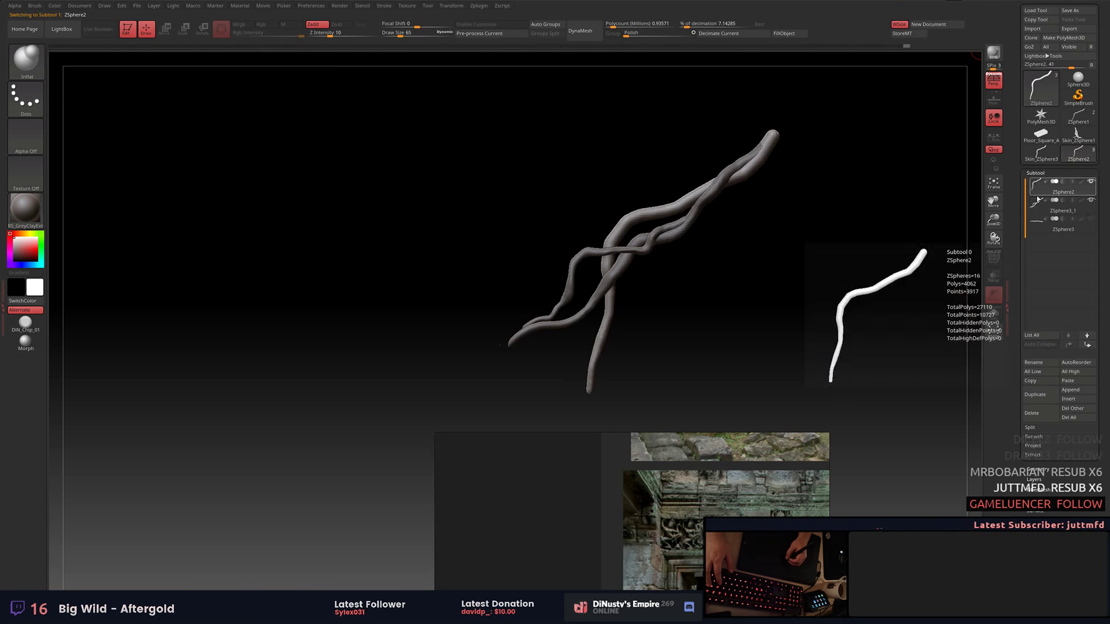
{"action": "left_click", "coordinate": [1035, 394]}
{"action": "key", "text": "w"}
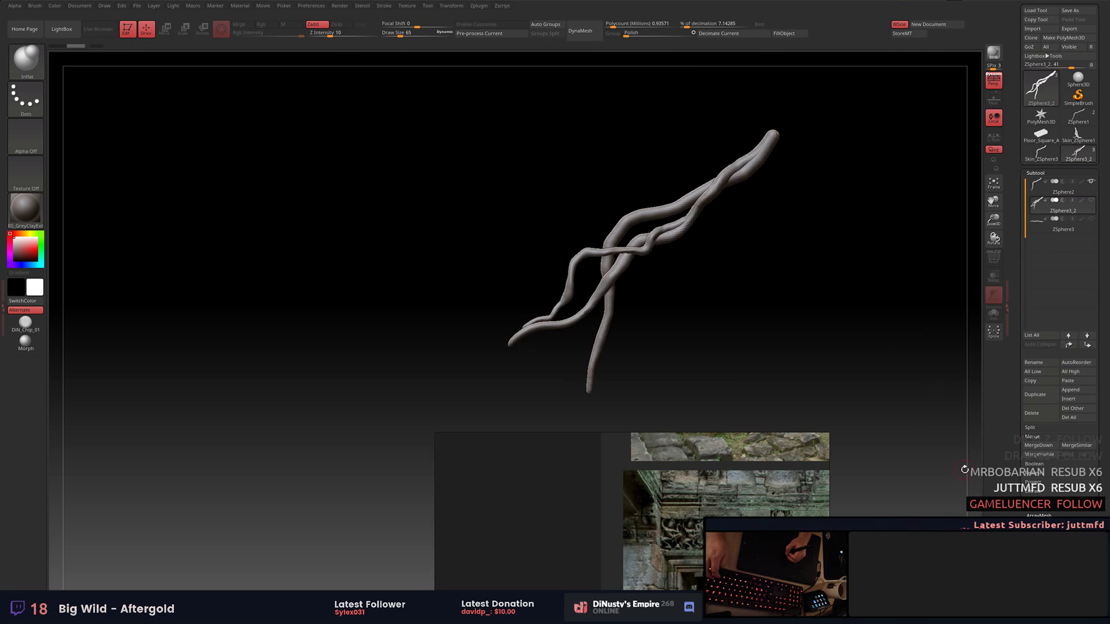
Export the braided root OBJ to Ground Roots, then re-export Ground_Root_A.fbx from Modo, replacing it.
{"action": "left_click", "coordinate": [1069, 28]}
{"action": "key", "text": "alt+Tab"}
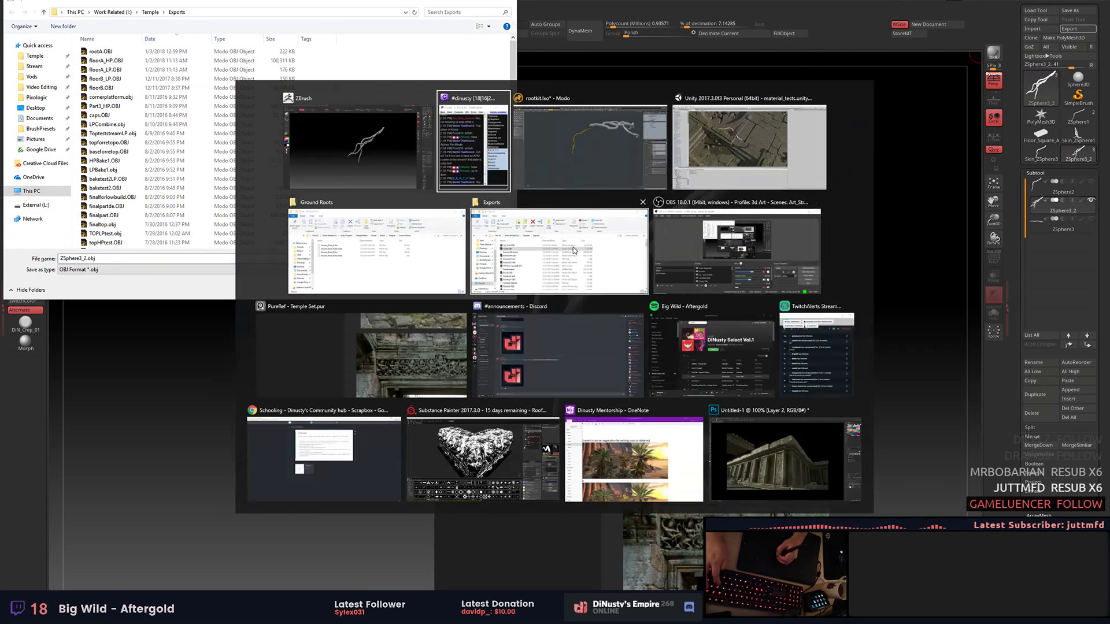
{"action": "left_click", "coordinate": [557, 267]}
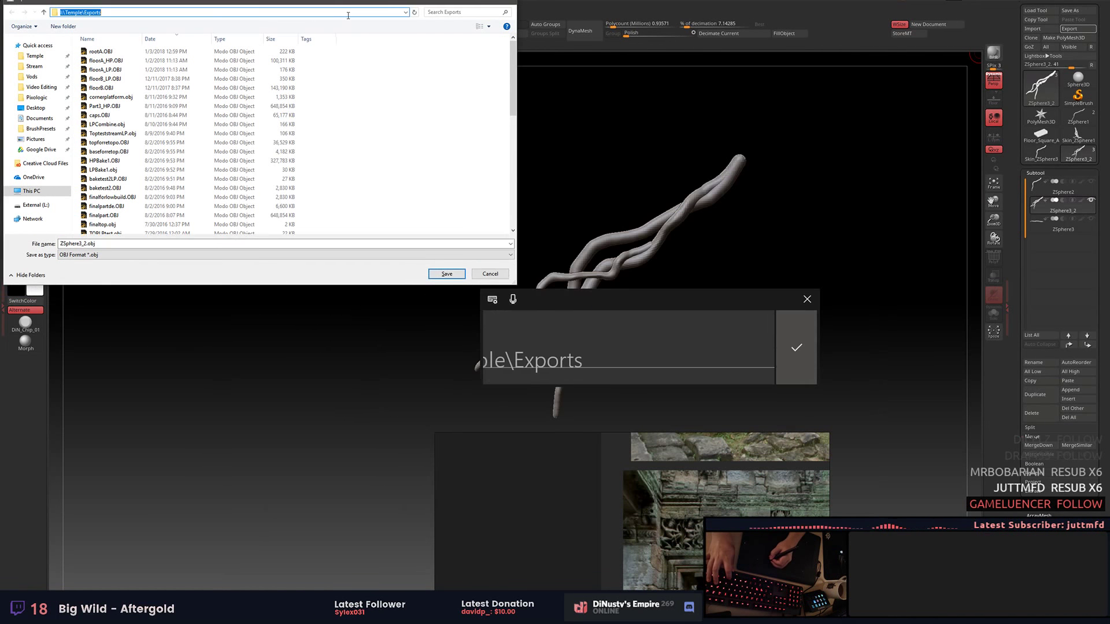
{"action": "left_click", "coordinate": [447, 274]}
{"action": "key", "text": "alt+Tab"}
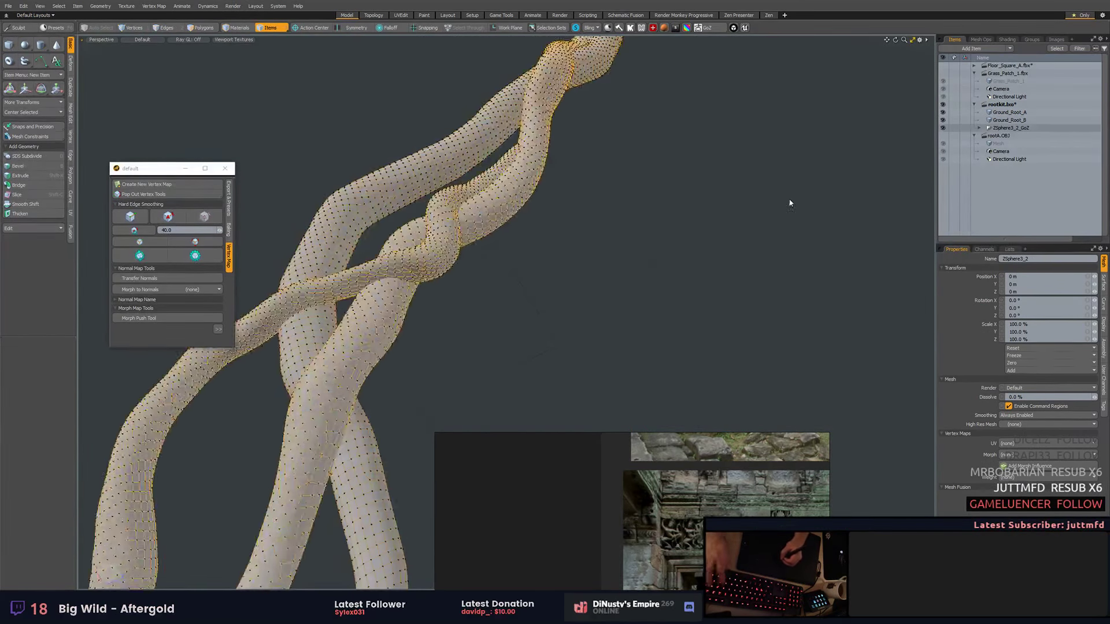
{"action": "key", "text": "alt+Tab"}
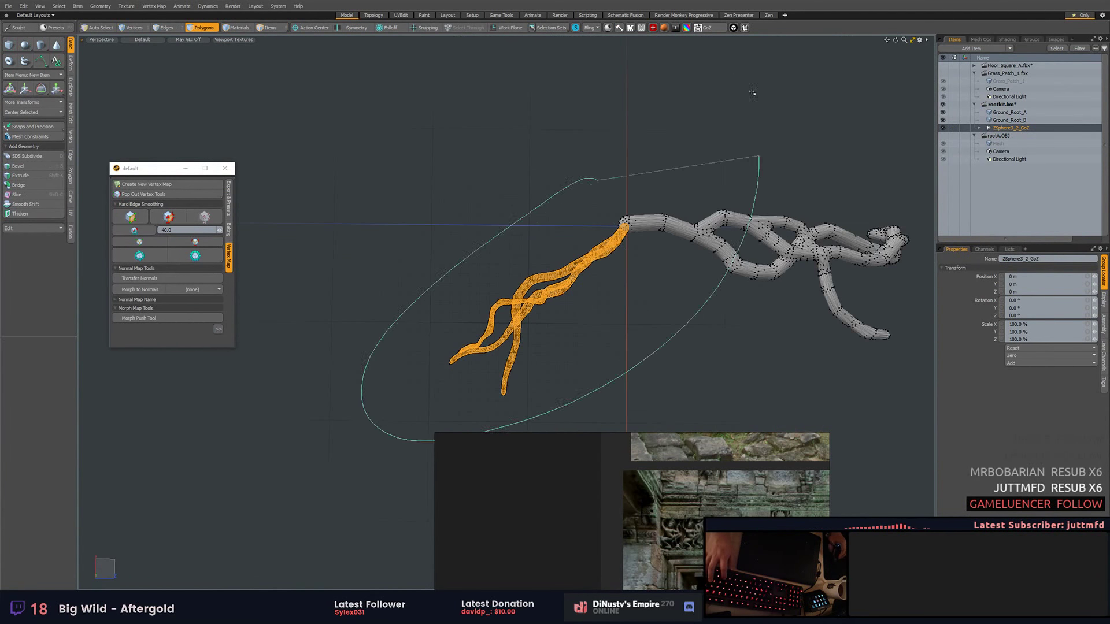
{"action": "key", "text": "Return"}
{"action": "key", "text": "Return"}
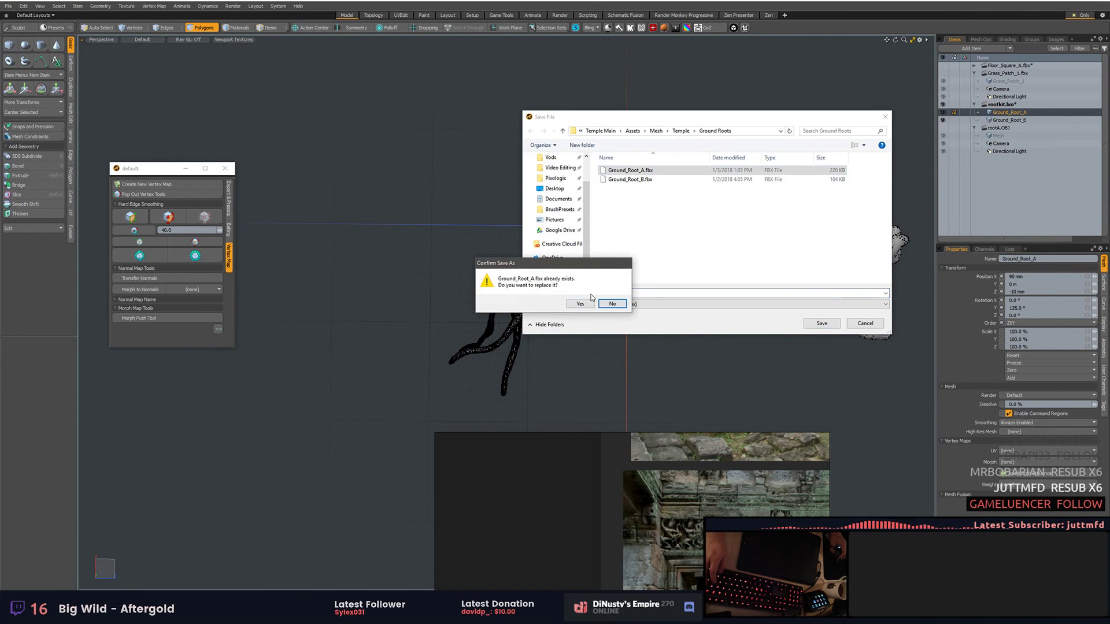
{"action": "key", "text": "y"}
Duplicate the updated ground root in Unity and place the copy over the pit rubble.
{"action": "key", "text": "alt+Tab"}
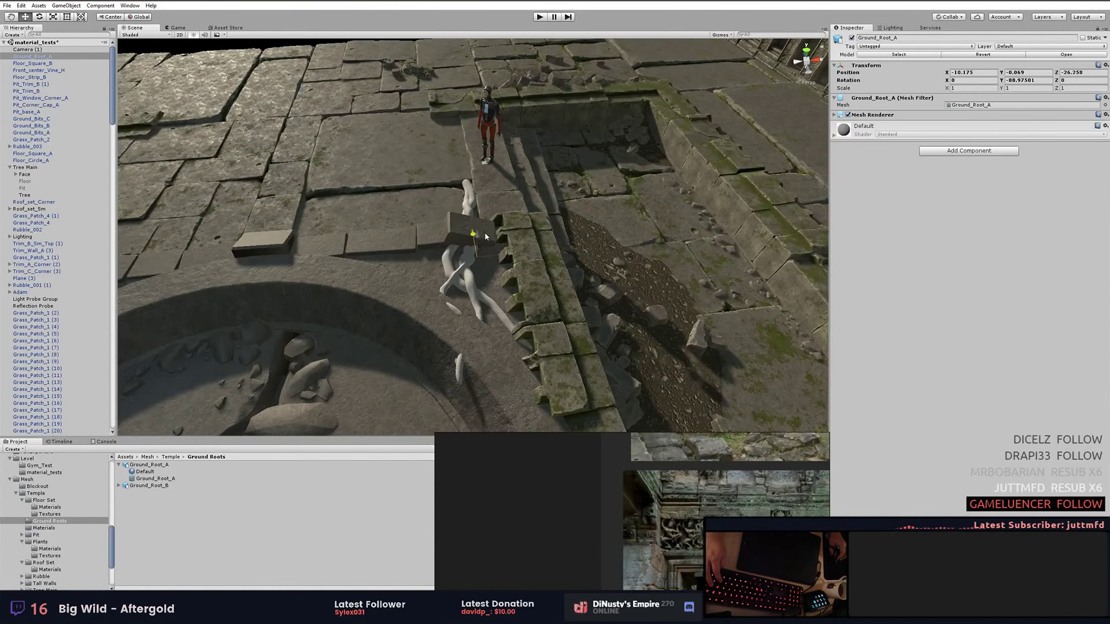
{"action": "key", "text": "ctrl+d"}
{"action": "left_click_drag", "start_coordinate": [484, 236], "coordinate": [474, 299], "text": "alt"}
{"action": "key", "text": "e"}
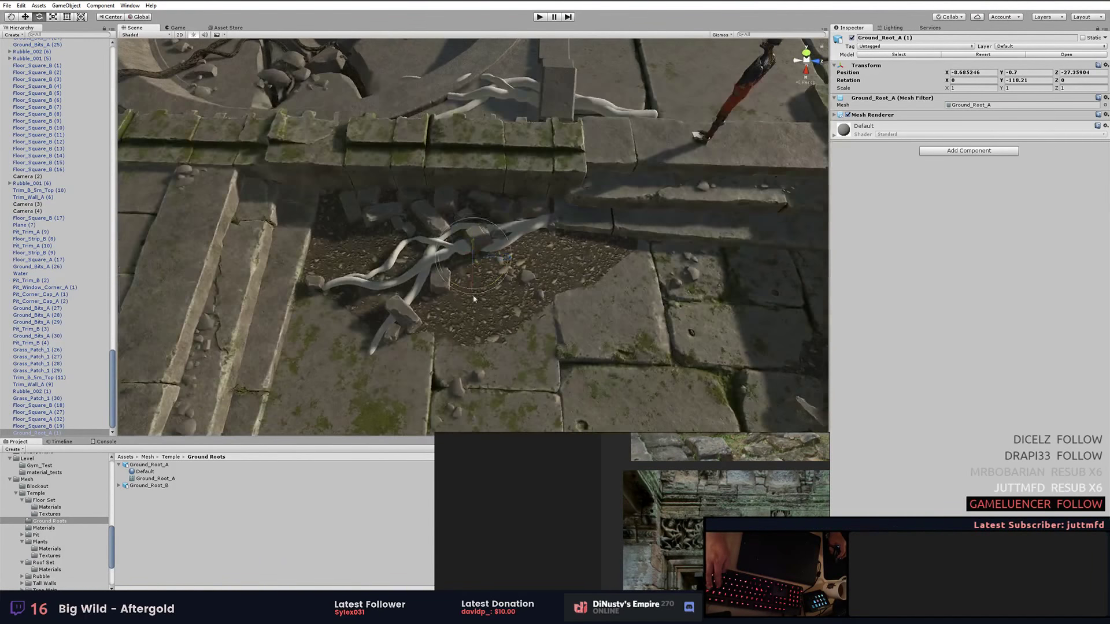
Return to ZBrush, choose the SnakeHook brush and inspect the root ends.
{"action": "key", "text": "alt+Tab"}
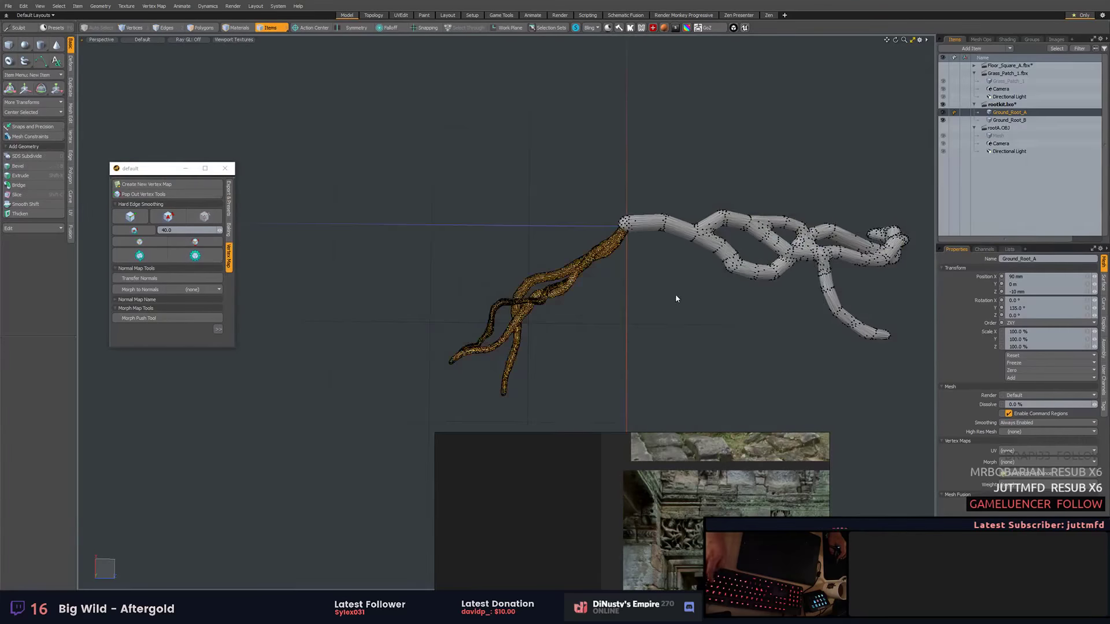
{"action": "key", "text": "alt+Tab"}
{"action": "left_click_drag", "start_coordinate": [801, 312], "coordinate": [752, 405]}
{"action": "key", "text": "b"}
{"action": "key", "text": "s"}
{"action": "key", "text": "h"}
{"action": "mouse_move", "coordinate": [509, 265]}
{"action": "left_mouse_down"}
{"action": "mouse_move", "coordinate": [545, 275]}
{"action": "mouse_move", "coordinate": [542, 307]}
{"action": "left_mouse_up"}
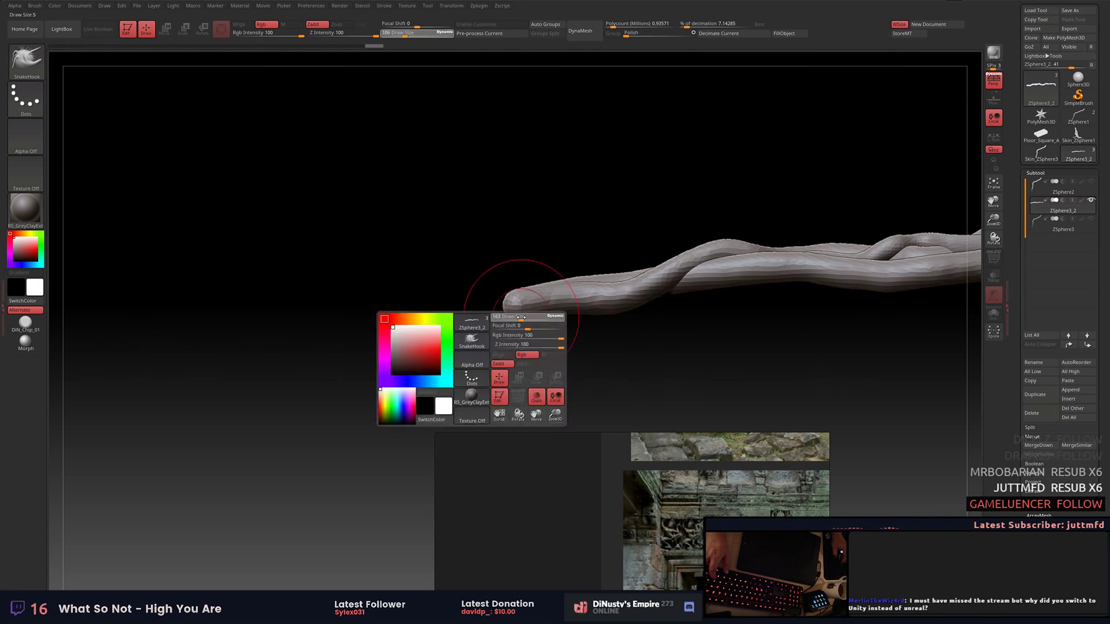
Reshape the root's branch ends with the Inflat and Move brushes.
{"action": "mouse_move", "coordinate": [542, 307]}
{"action": "left_mouse_down"}
{"action": "mouse_move", "coordinate": [532, 358]}
{"action": "mouse_move", "coordinate": [553, 223]}
{"action": "mouse_move", "coordinate": [511, 265]}
{"action": "mouse_move", "coordinate": [268, 339]}
{"action": "left_mouse_up"}
{"action": "key", "text": "b"}
{"action": "key", "text": "i"}
{"action": "key", "text": "n"}
{"action": "key", "text": "b"}
{"action": "key", "text": "m"}
{"action": "key", "text": "v"}
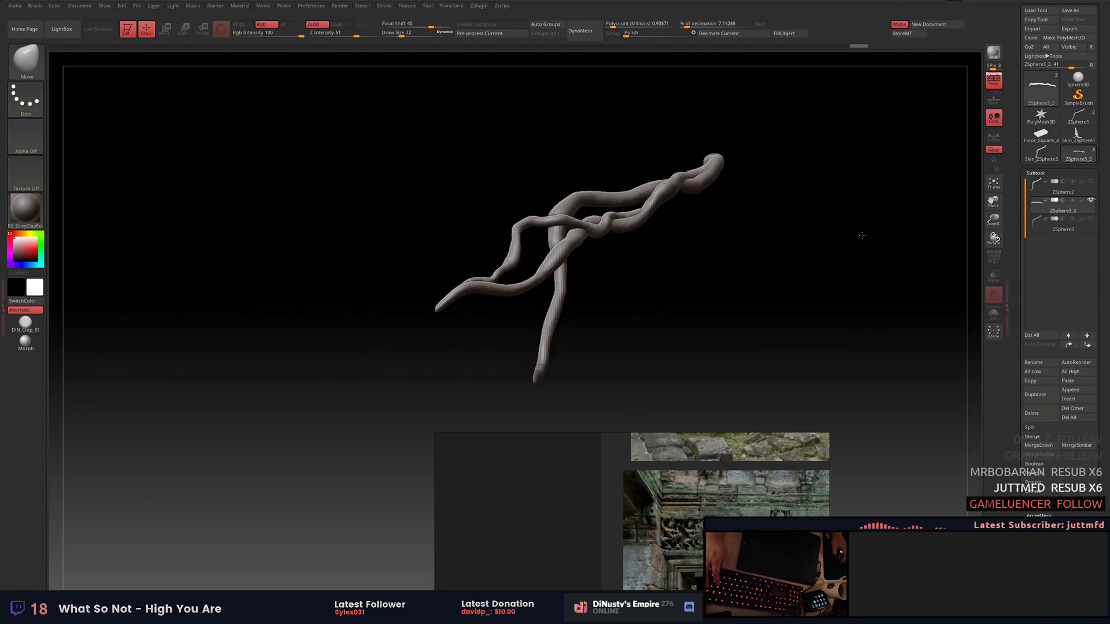
{"action": "key", "text": "alt+Tab"}
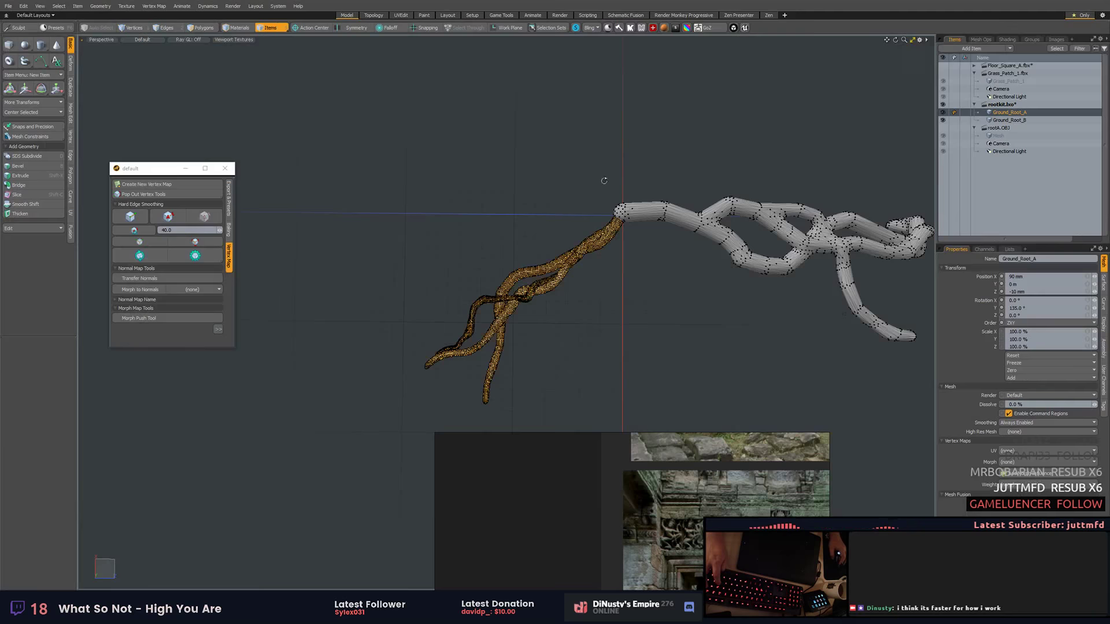
{"action": "key", "text": "alt+Tab"}
Export the root over rootA.OBJ and select Ground_Root_A's polygons in Modo.
{"action": "left_click", "coordinate": [1069, 28]}
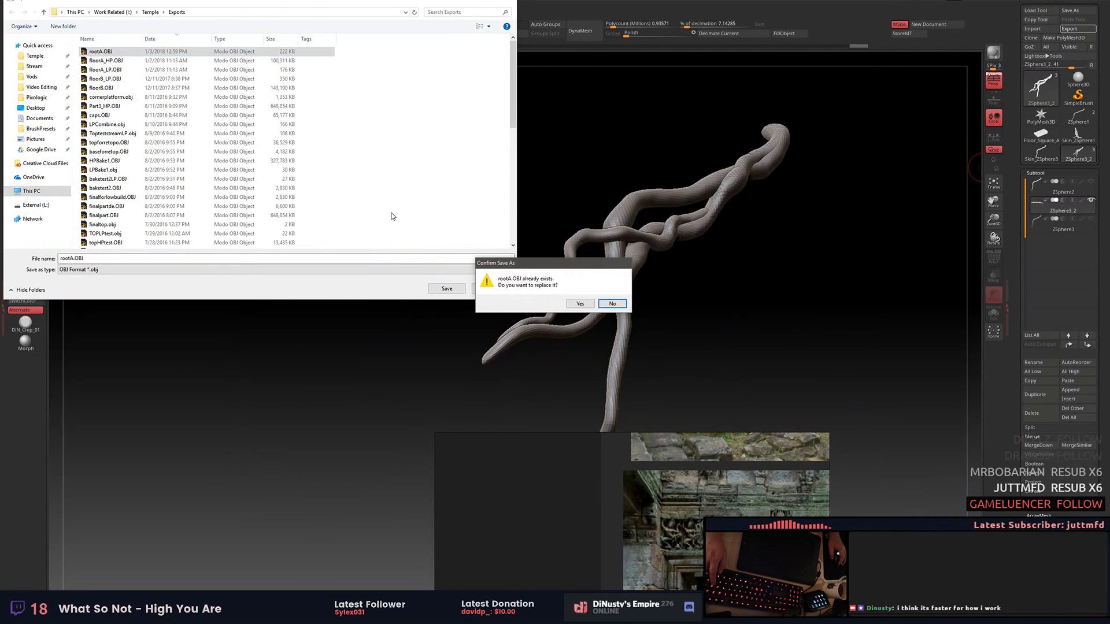
{"action": "left_click", "coordinate": [580, 304]}
{"action": "key", "text": "alt+Tab"}
{"action": "scroll", "coordinate": [522, 235], "scroll_direction": "up", "scroll_amount": 3}
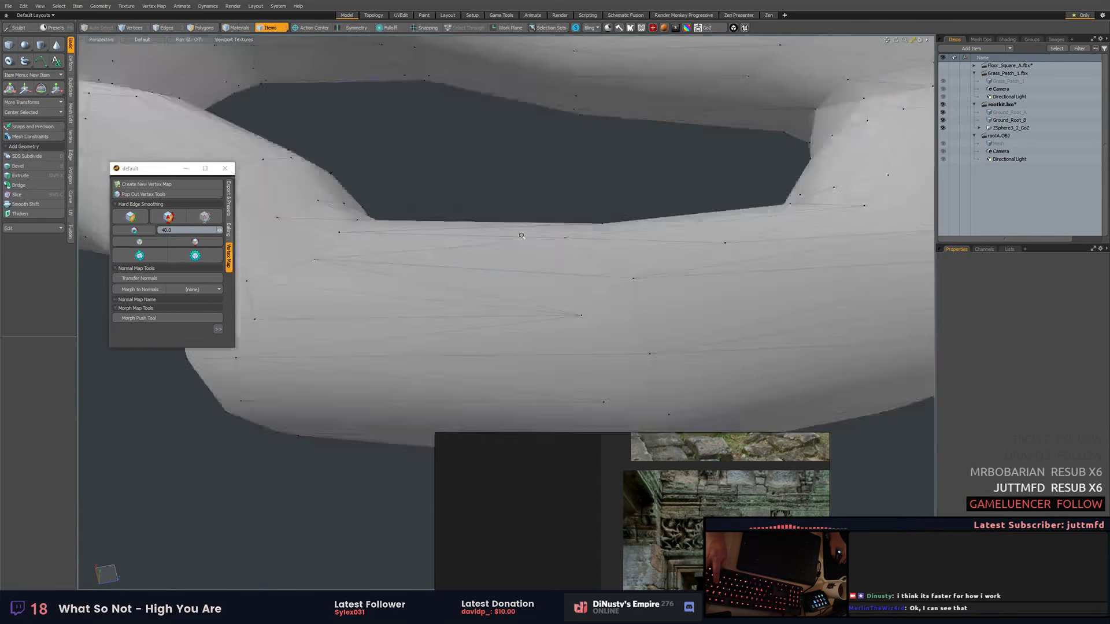
{"action": "scroll", "coordinate": [521, 235], "scroll_direction": "down", "scroll_amount": 5}
{"action": "left_click", "coordinate": [578, 228]}
{"action": "key", "text": "3"}
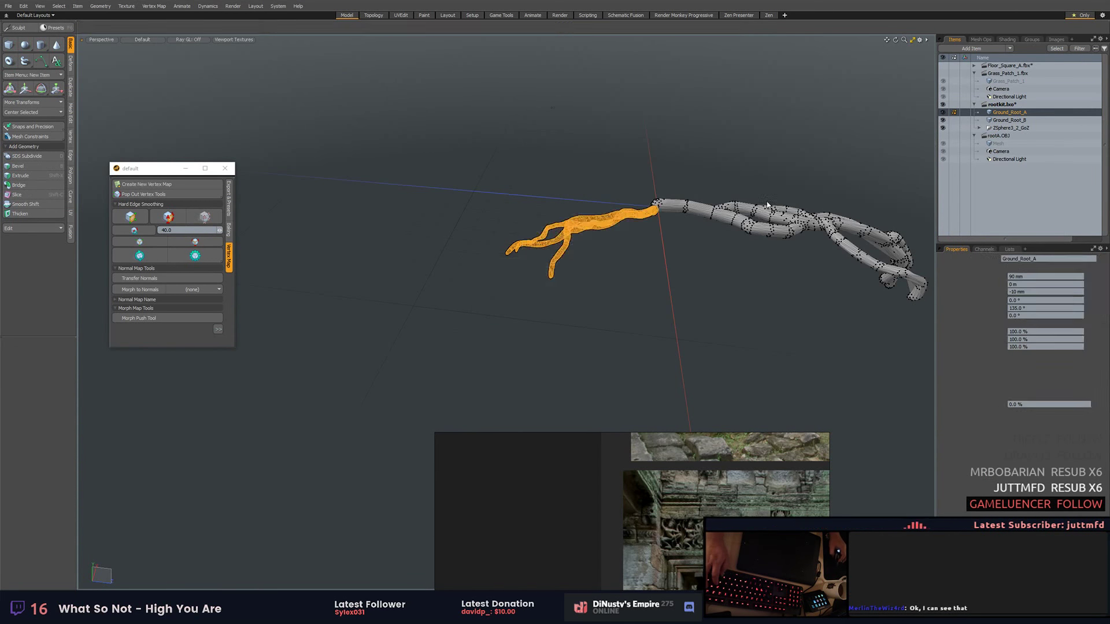
In Unity, orbit to the ground roots and select a rubble piece beside them.
{"action": "key", "text": "alt+Tab"}
{"action": "mouse_move", "coordinate": [703, 241]}
{"action": "left_mouse_down", "text": "alt"}
{"action": "mouse_move", "coordinate": [599, 259]}
{"action": "mouse_move", "coordinate": [522, 228]}
{"action": "mouse_move", "coordinate": [441, 168]}
{"action": "mouse_move", "coordinate": [461, 226]}
{"action": "mouse_move", "coordinate": [506, 262]}
{"action": "mouse_move", "coordinate": [518, 227]}
{"action": "left_mouse_up", "text": "alt"}
{"action": "key", "text": "w"}
{"action": "left_click", "coordinate": [506, 262]}
Re-export Ground_Root_A from Modo, overwriting the existing FBX file.
{"action": "key", "text": "e"}
{"action": "key", "text": "w"}
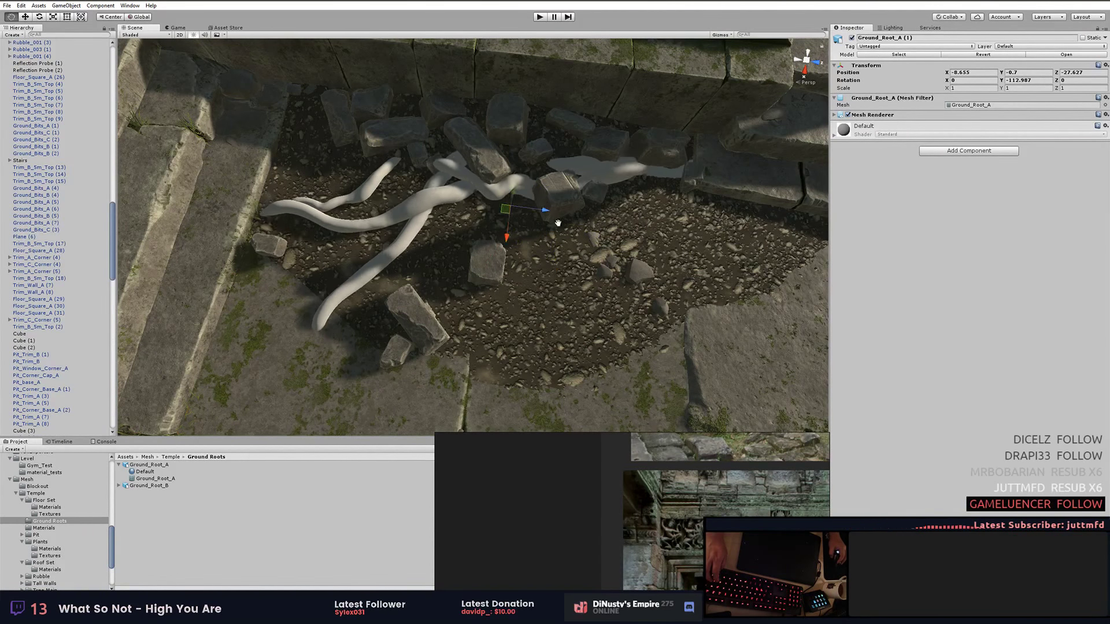
{"action": "key", "text": "alt+Tab"}
{"action": "key", "text": "ctrl+Up"}
{"action": "key", "text": "5"}
{"action": "left_click", "coordinate": [578, 178]}
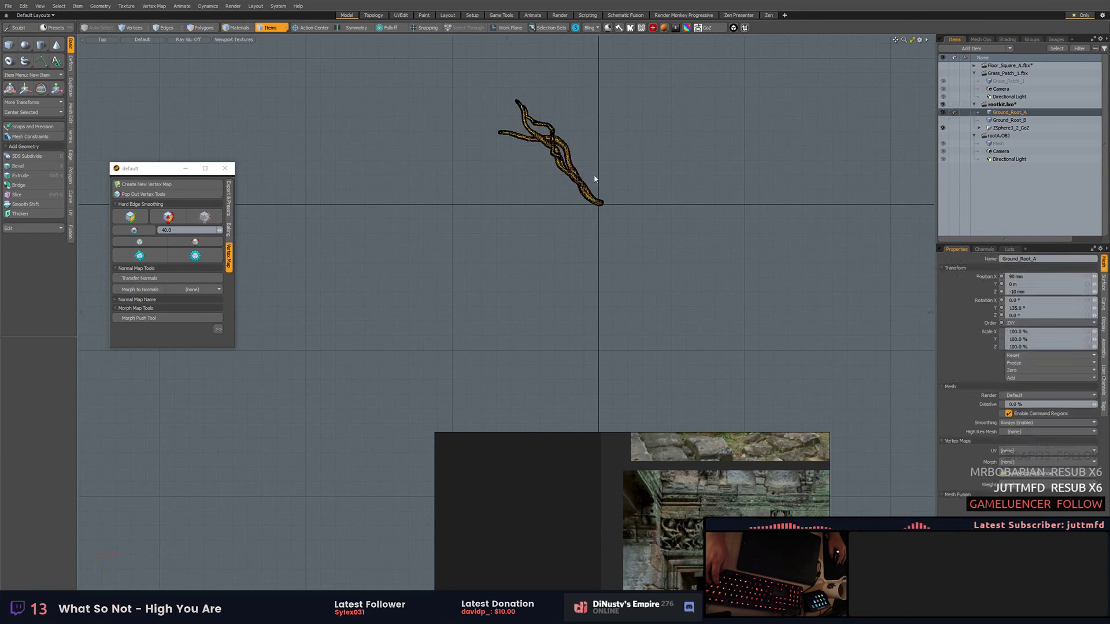
{"action": "key", "text": "alt+Tab"}
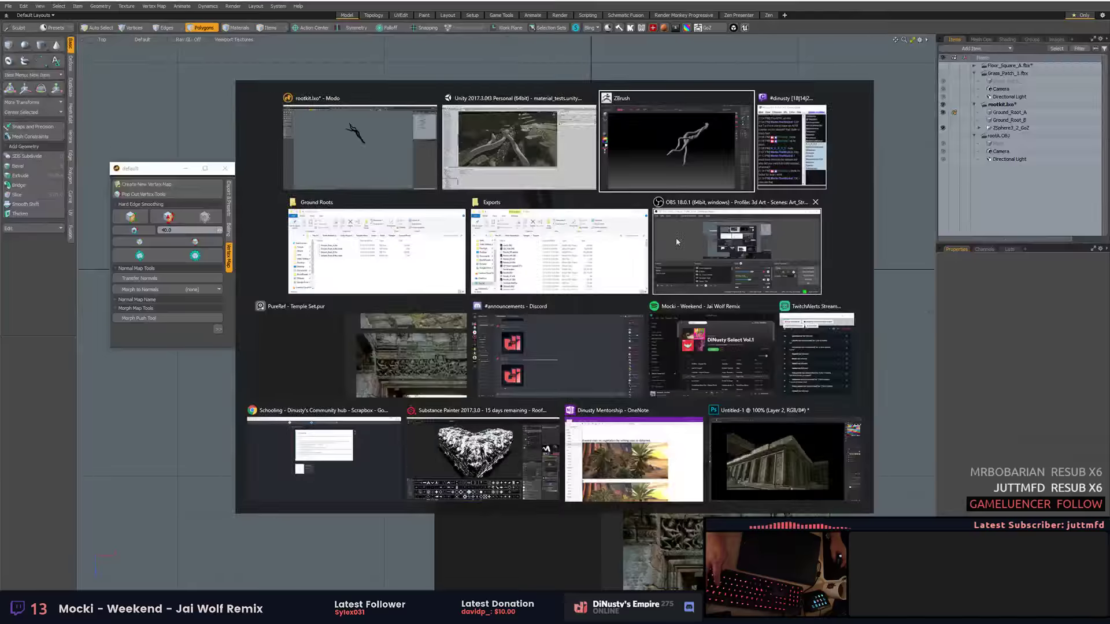
{"action": "key", "text": "alt+Tab"}
{"action": "key", "text": "alt+Tab"}
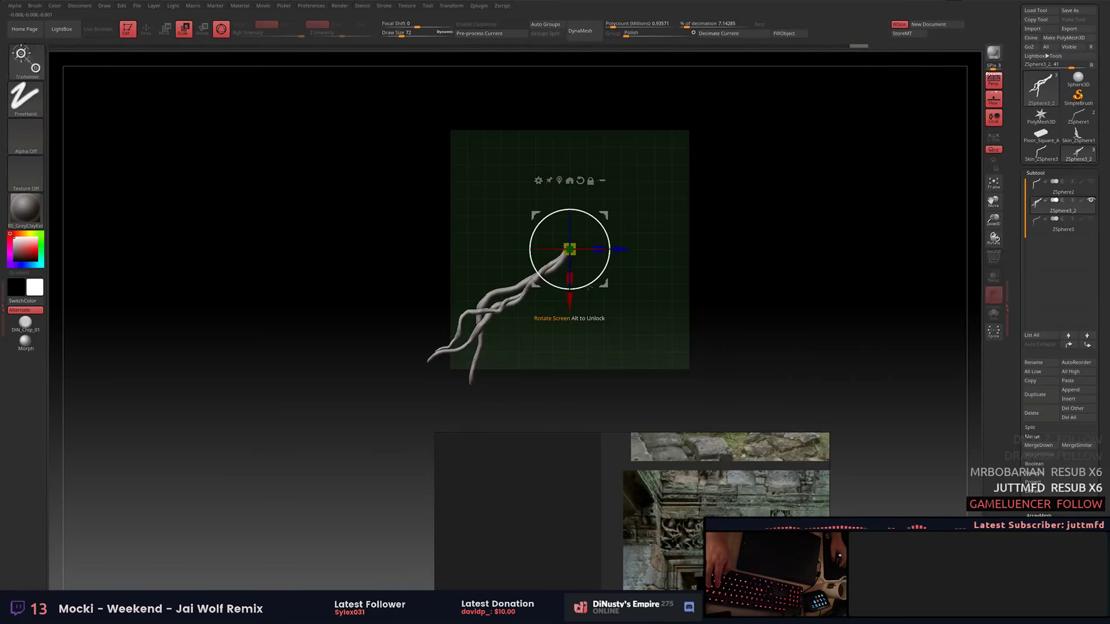
{"action": "key", "text": "alt+Tab"}
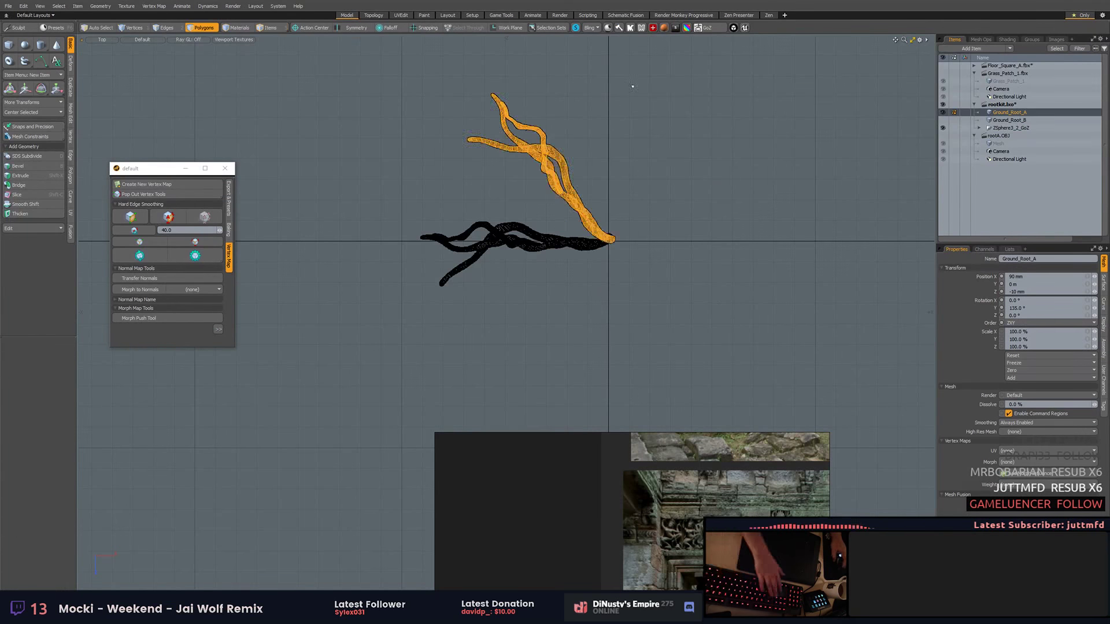
{"action": "right_click", "coordinate": [993, 112]}
{"action": "left_click", "coordinate": [1018, 231]}
{"action": "key", "text": "Return"}
Rotate Ground_Root_A (1) about its vertical axis and nudge it across the rubble pit.
{"action": "key", "text": "alt+Tab"}
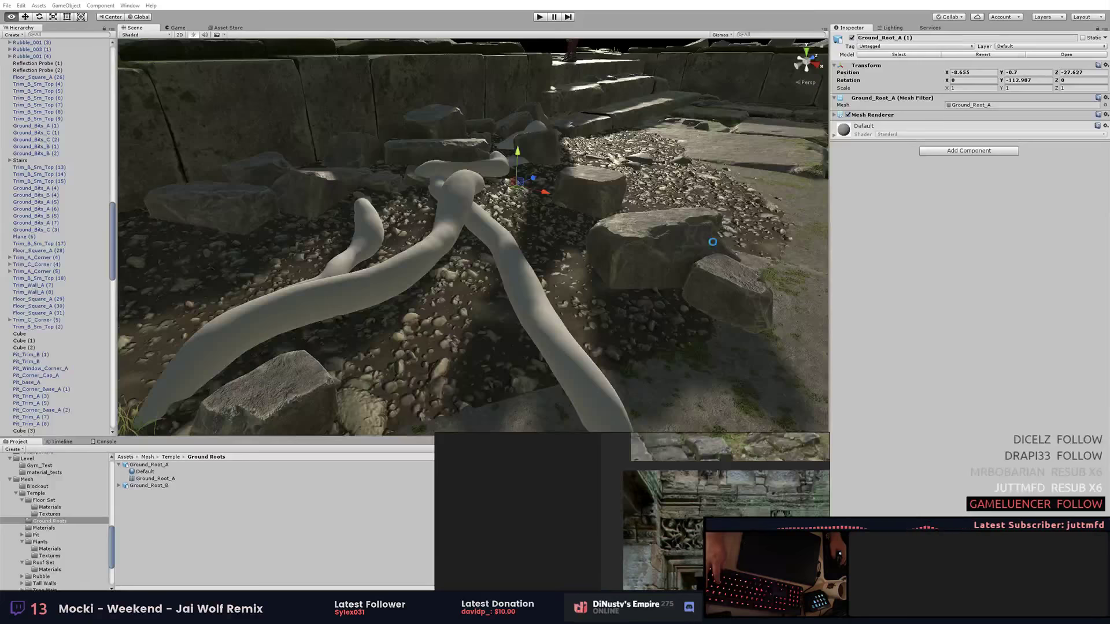
{"action": "key", "text": "e"}
{"action": "left_click_drag", "start_coordinate": [607, 280], "coordinate": [602, 307]}
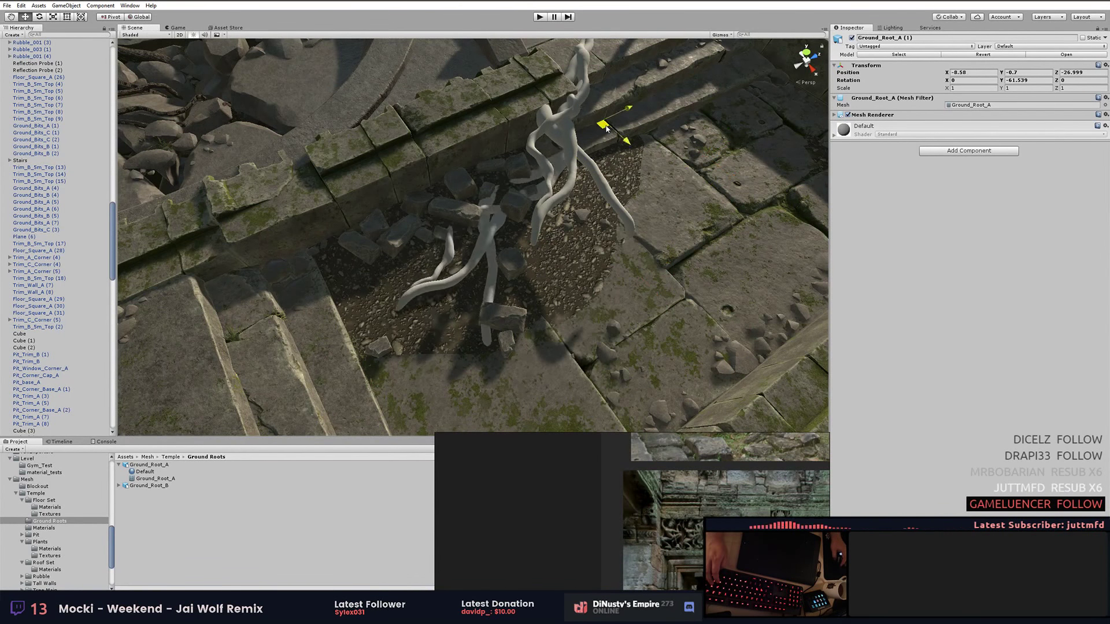
{"action": "left_click", "coordinate": [625, 159]}
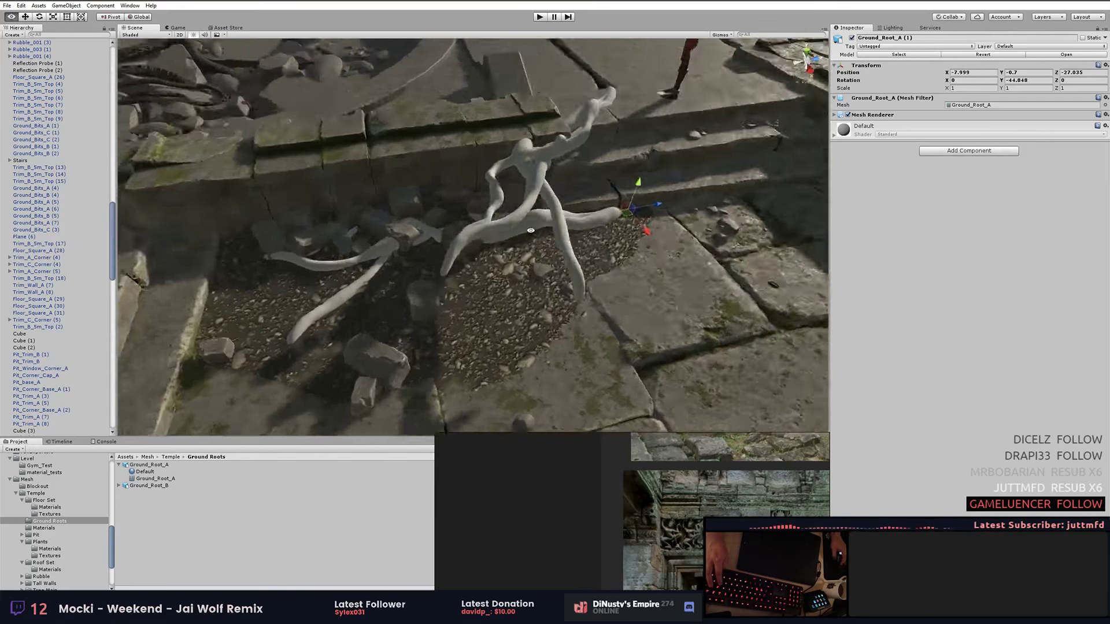
{"action": "right_click_drag", "start_coordinate": [625, 159], "coordinate": [545, 213]}
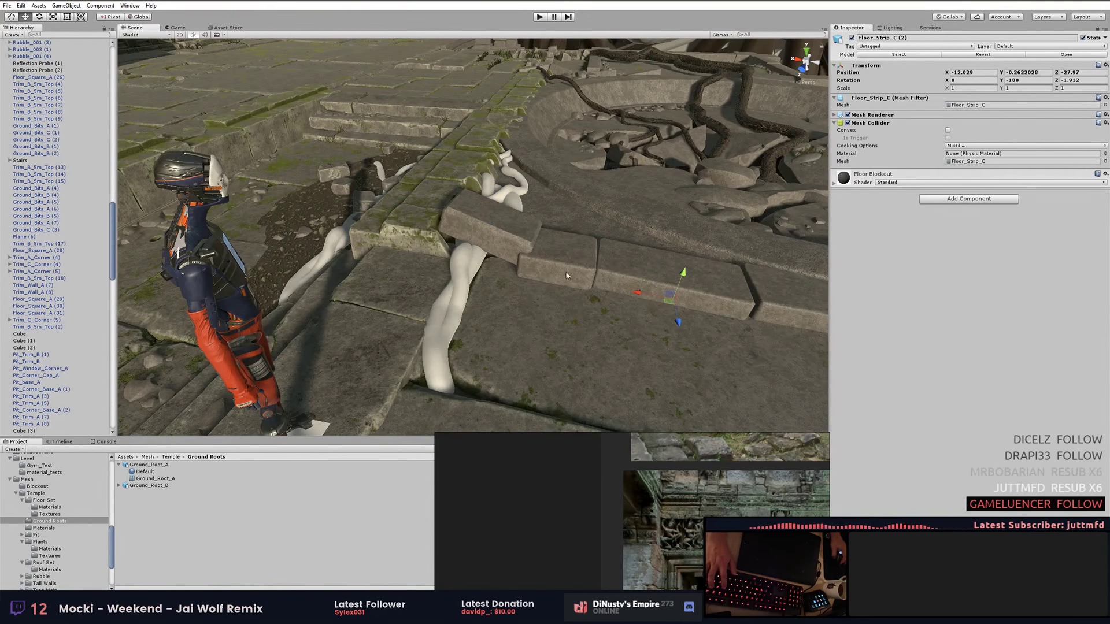
{"action": "left_click", "coordinate": [567, 275]}
{"action": "right_click_drag", "start_coordinate": [567, 276], "coordinate": [779, 258]}
{"action": "key", "text": "e"}
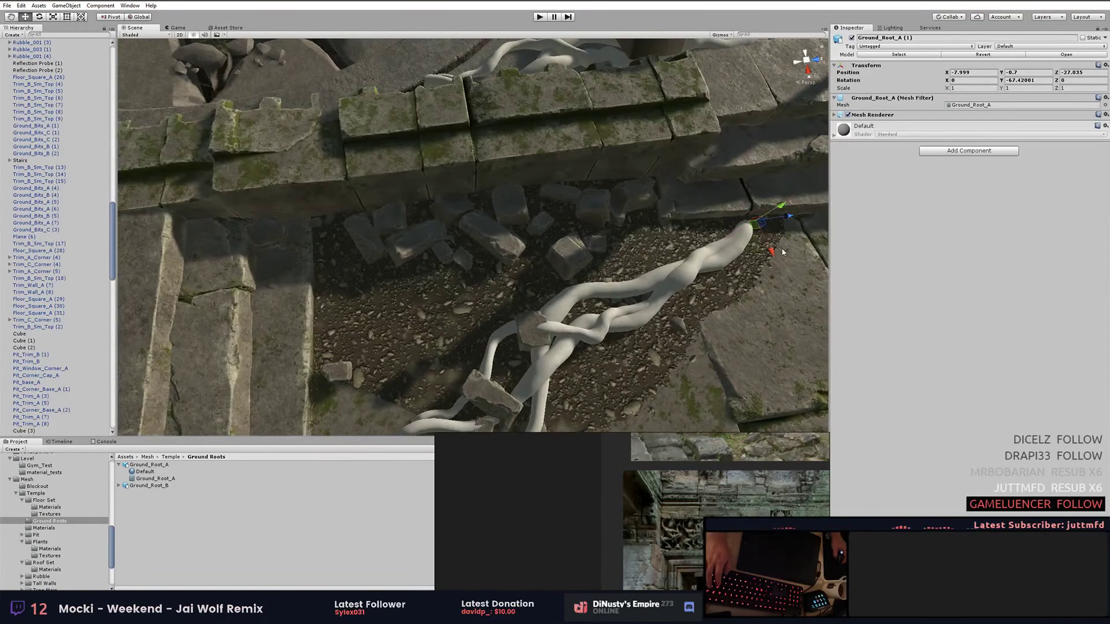
{"action": "left_click_drag", "start_coordinate": [684, 166], "coordinate": [705, 185]}
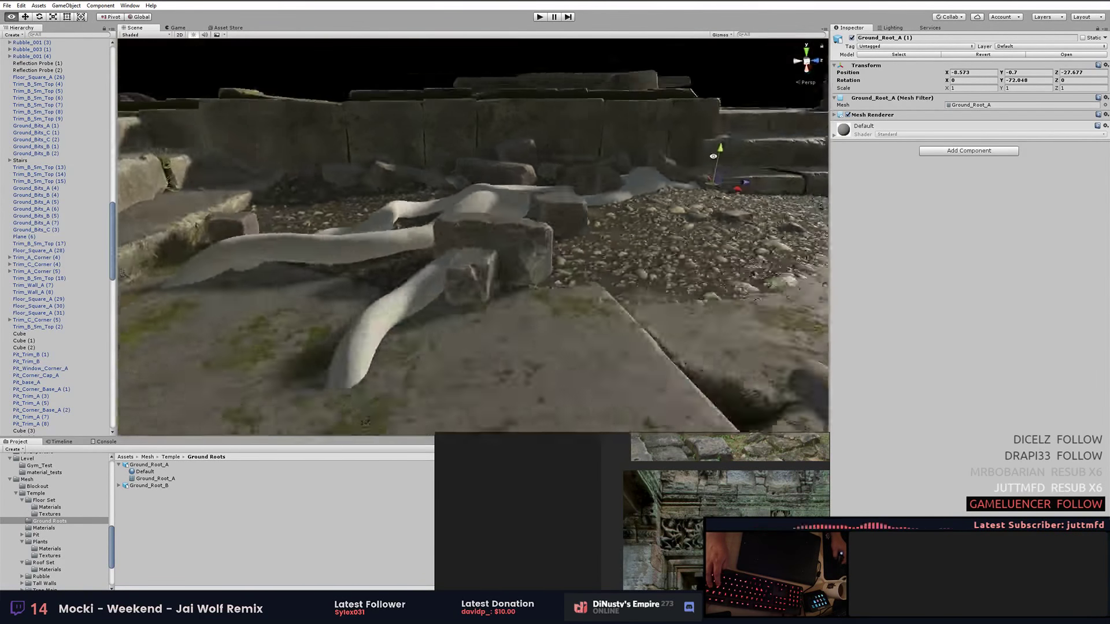
{"action": "right_click_drag", "start_coordinate": [704, 209], "coordinate": [636, 151]}
{"action": "left_click_drag", "start_coordinate": [636, 152], "coordinate": [622, 165]}
{"action": "mouse_move", "coordinate": [621, 165]}
{"action": "right_mouse_down"}
{"action": "mouse_move", "coordinate": [555, 116]}
{"action": "mouse_move", "coordinate": [698, 175]}
{"action": "right_mouse_up"}
Raise the root copy onto the rubble and tilt it to follow the ground, about -70.
{"action": "key", "text": "w"}
{"action": "left_click_drag", "start_coordinate": [699, 174], "coordinate": [718, 174]}
{"action": "right_click_drag", "start_coordinate": [719, 174], "coordinate": [524, 107]}
{"action": "key", "text": "e"}
{"action": "left_click_drag", "start_coordinate": [523, 107], "coordinate": [526, 115]}
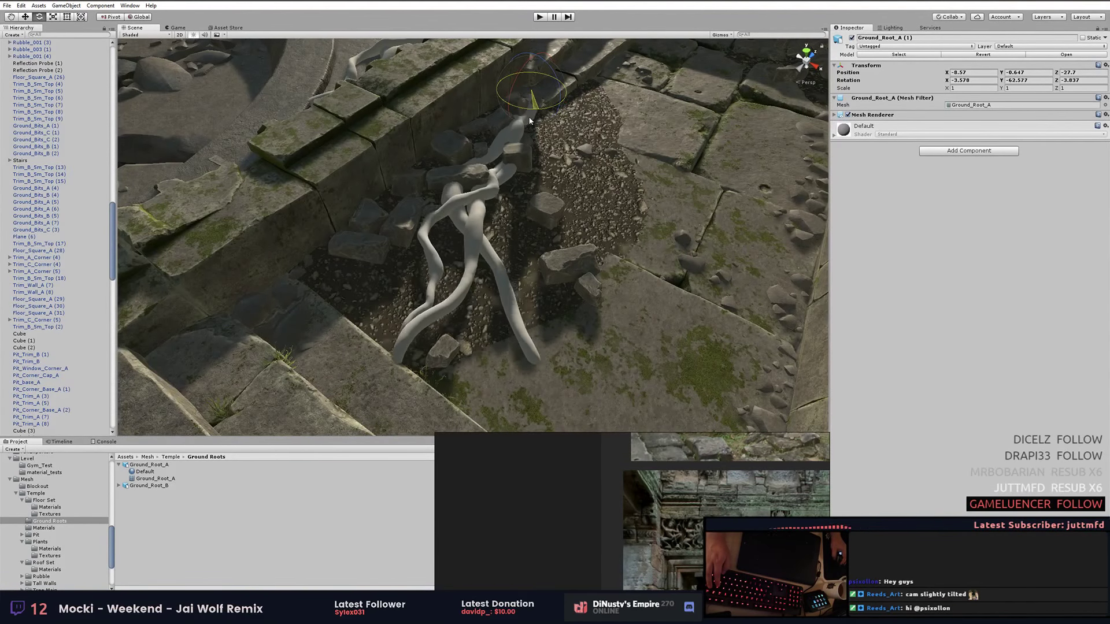
Slide Ground_Bits_C rubble pieces away from the roots and duplicate one beside them.
{"action": "right_click_drag", "start_coordinate": [530, 120], "coordinate": [595, 324]}
{"action": "left_click", "coordinate": [596, 324]}
{"action": "key", "text": "w"}
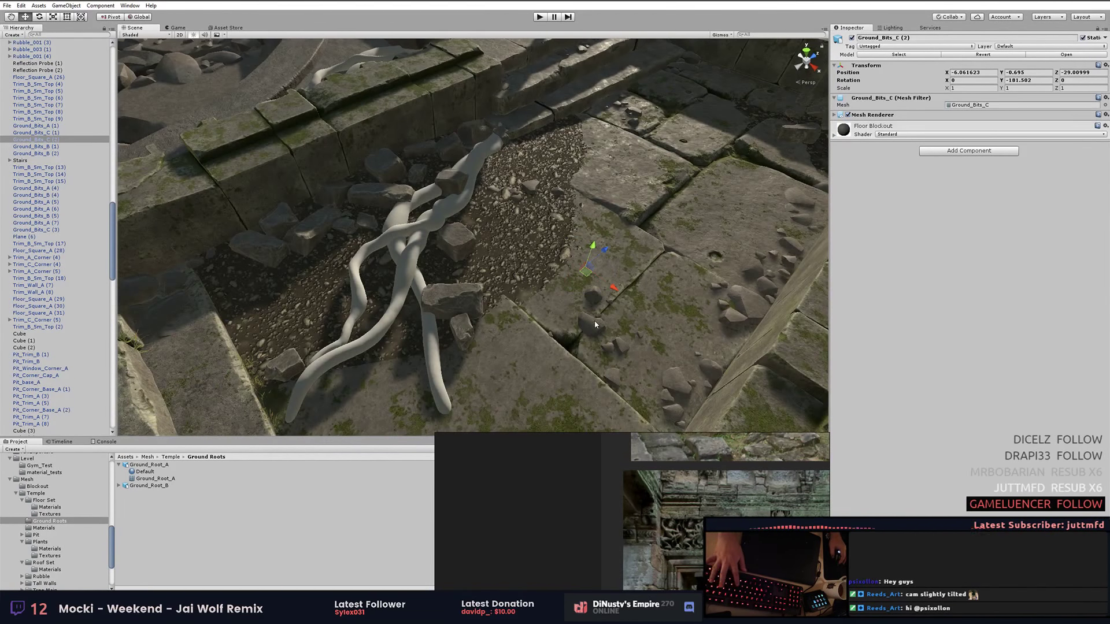
{"action": "left_click_drag", "start_coordinate": [502, 218], "coordinate": [509, 225]}
{"action": "right_click_drag", "start_coordinate": [509, 226], "coordinate": [304, 178]}
{"action": "right_click_drag", "start_coordinate": [483, 199], "coordinate": [521, 174]}
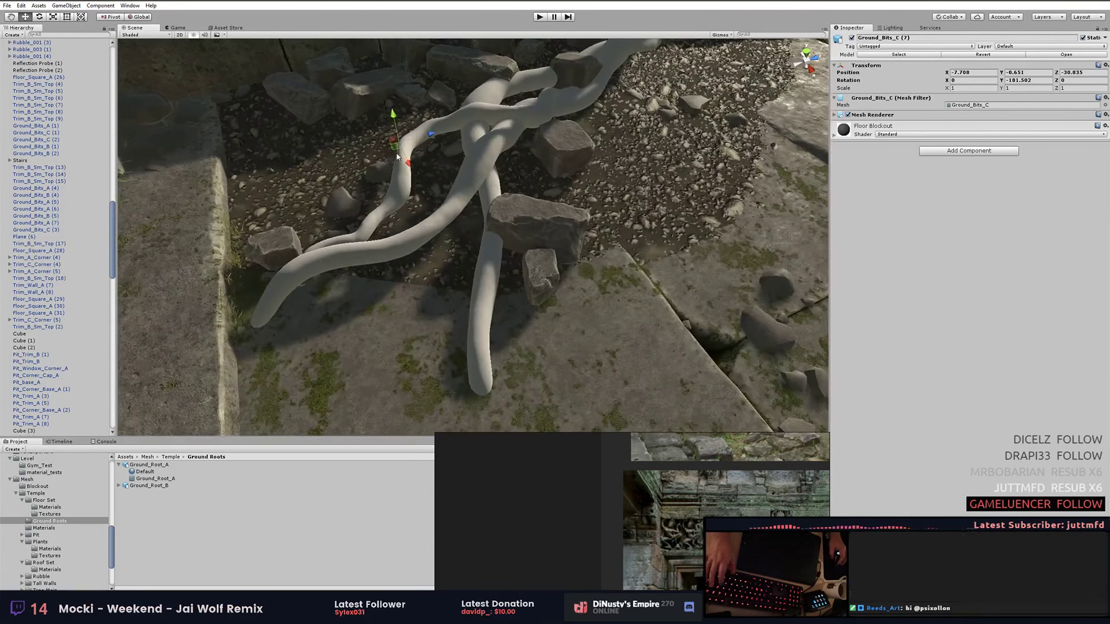
{"action": "key", "text": "ctrl+d"}
{"action": "mouse_move", "coordinate": [463, 231]}
{"action": "right_mouse_down"}
{"action": "mouse_move", "coordinate": [520, 191]}
{"action": "mouse_move", "coordinate": [661, 134]}
{"action": "right_mouse_up"}
{"action": "left_click", "coordinate": [578, 173]}
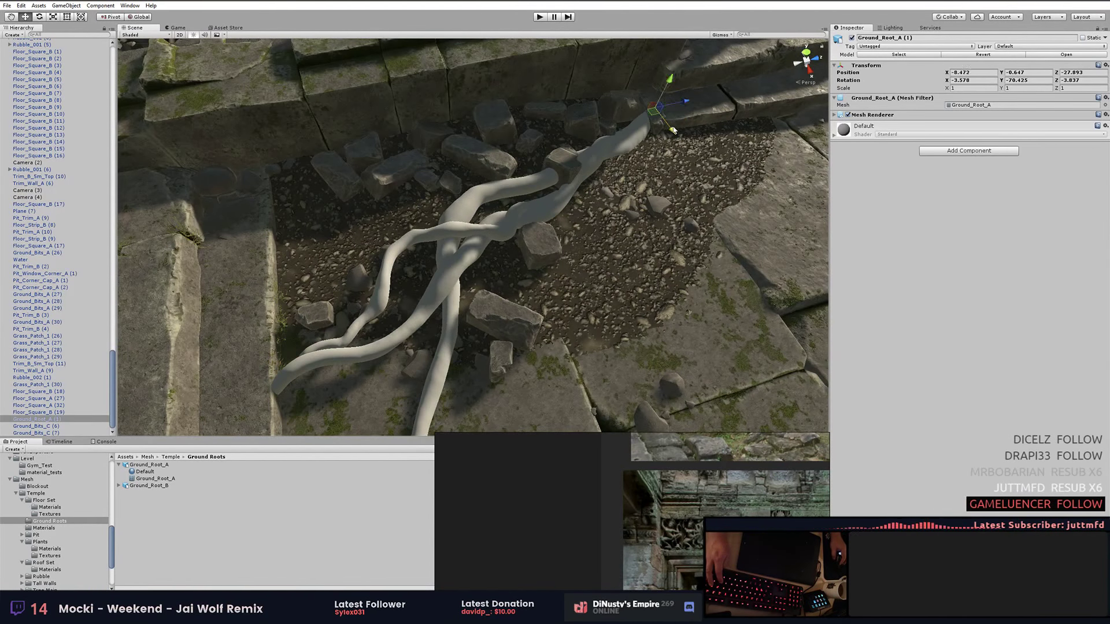
{"action": "key", "text": "alt+Tab"}
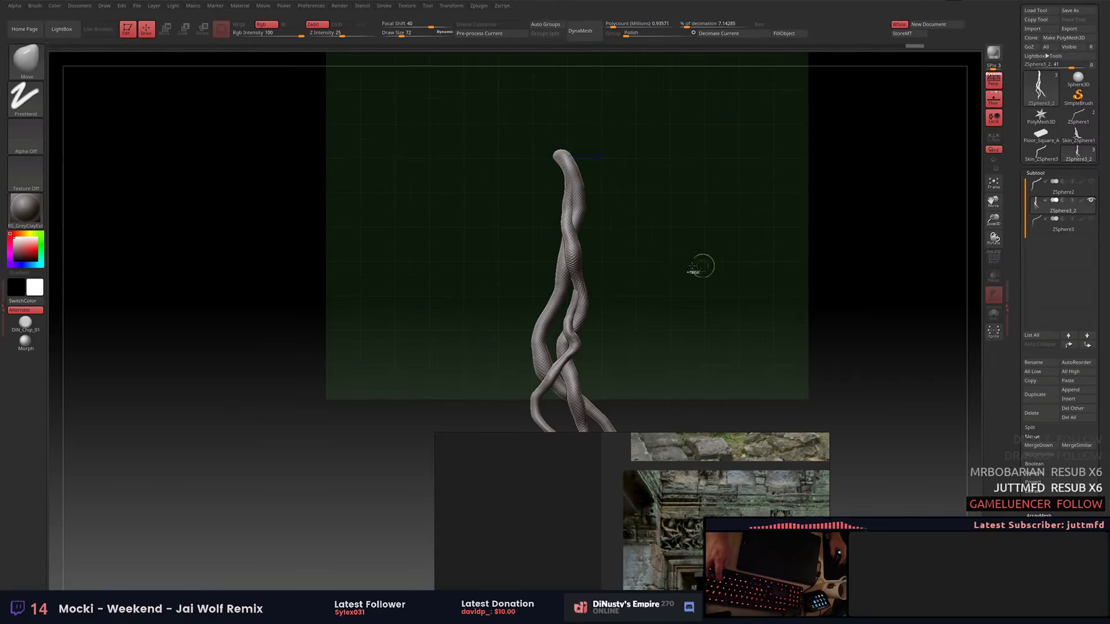
Hide polygroups, skin the ZSphere chain into Skin_ZSphere3, and Groups Split it into subtools.
{"action": "left_click_drag", "start_coordinate": [729, 254], "coordinate": [711, 209], "text": "shift"}
{"action": "key", "text": "shift+p"}
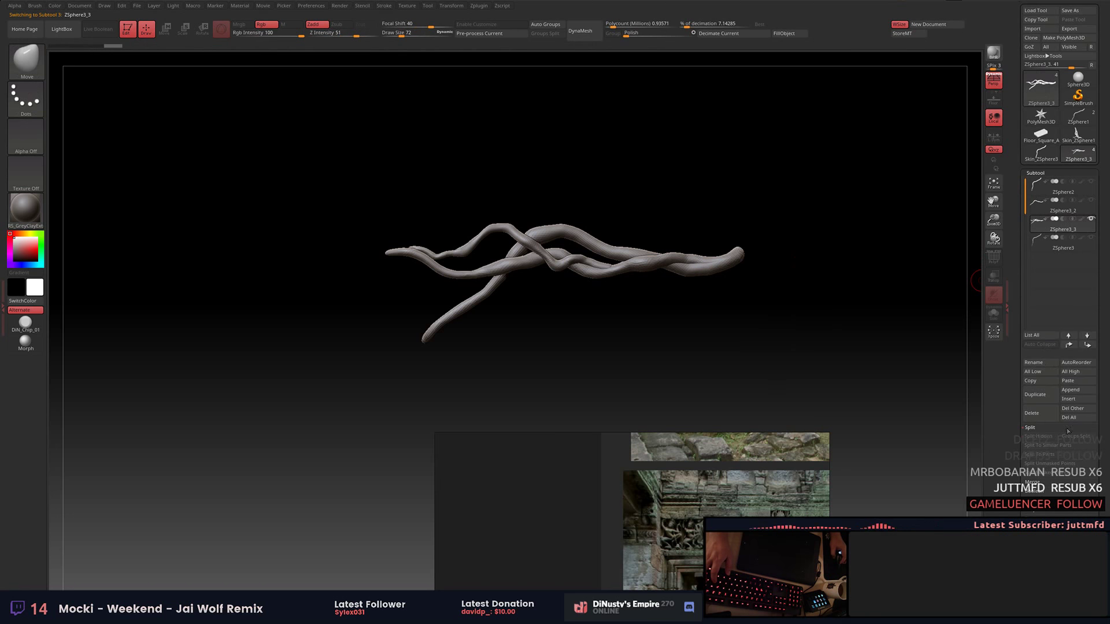
{"action": "left_click", "coordinate": [994, 257]}
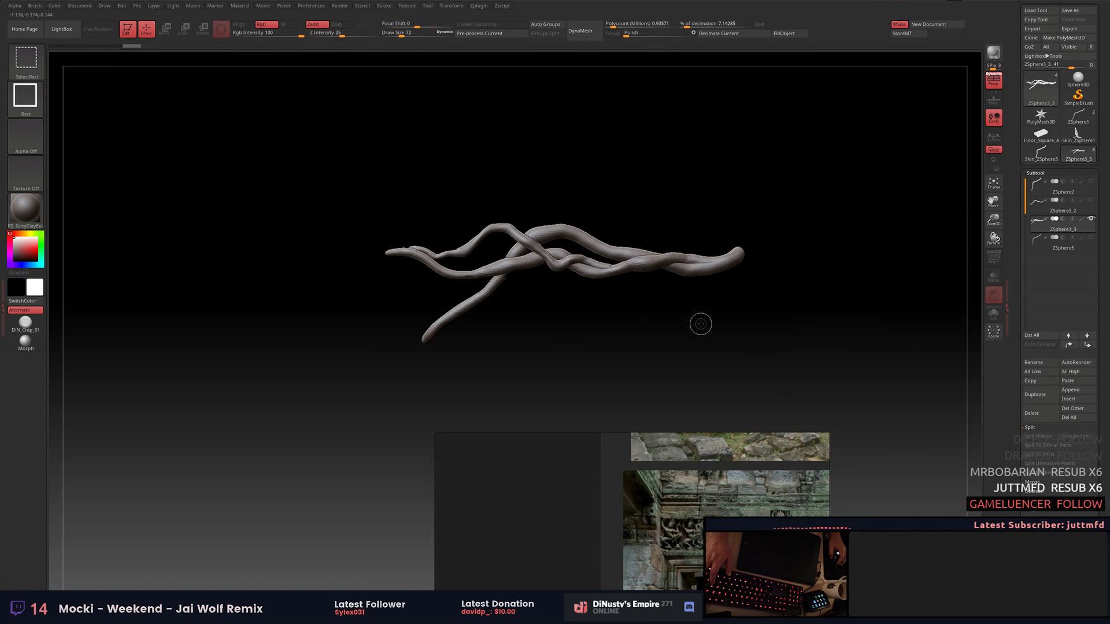
{"action": "left_click", "coordinate": [747, 347]}
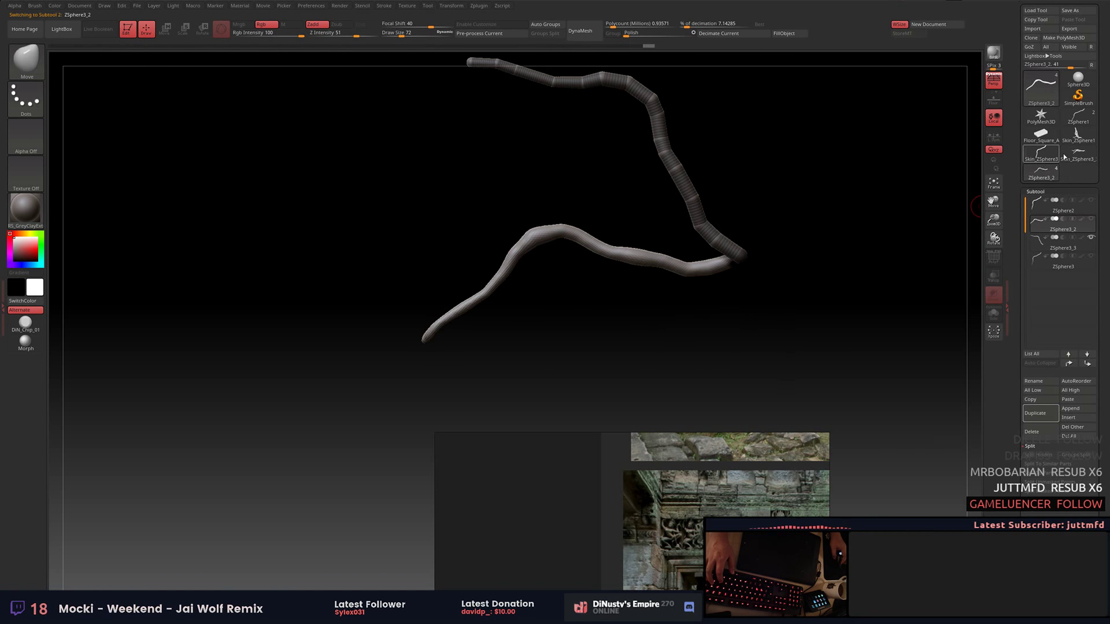
{"action": "left_click", "coordinate": [962, 476]}
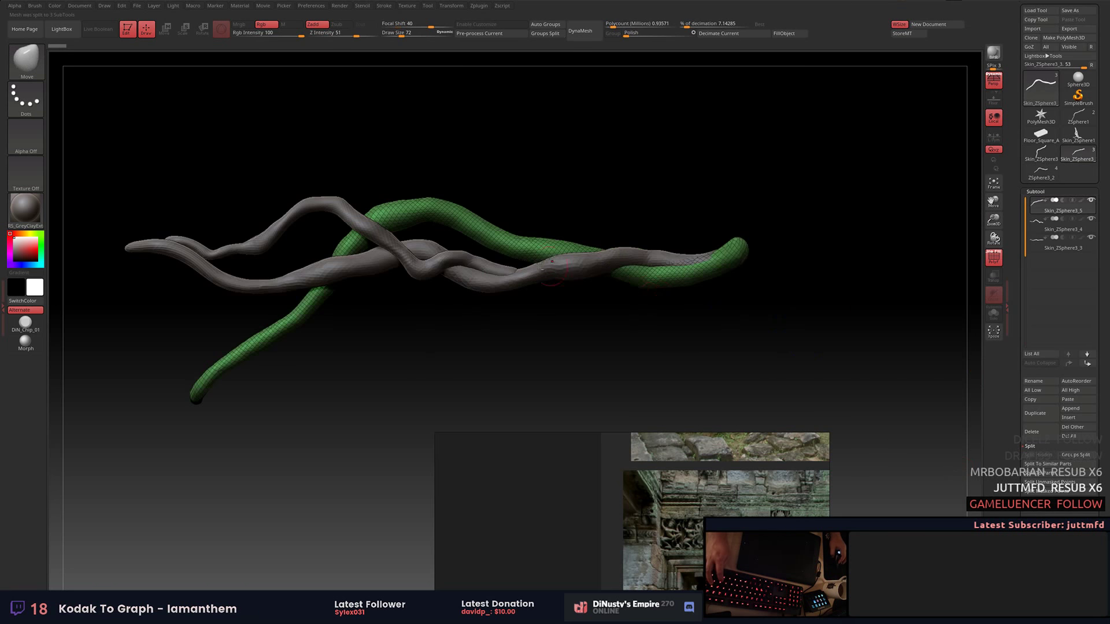
{"action": "key", "text": "alt+Tab"}
{"action": "key", "text": "alt+Tab"}
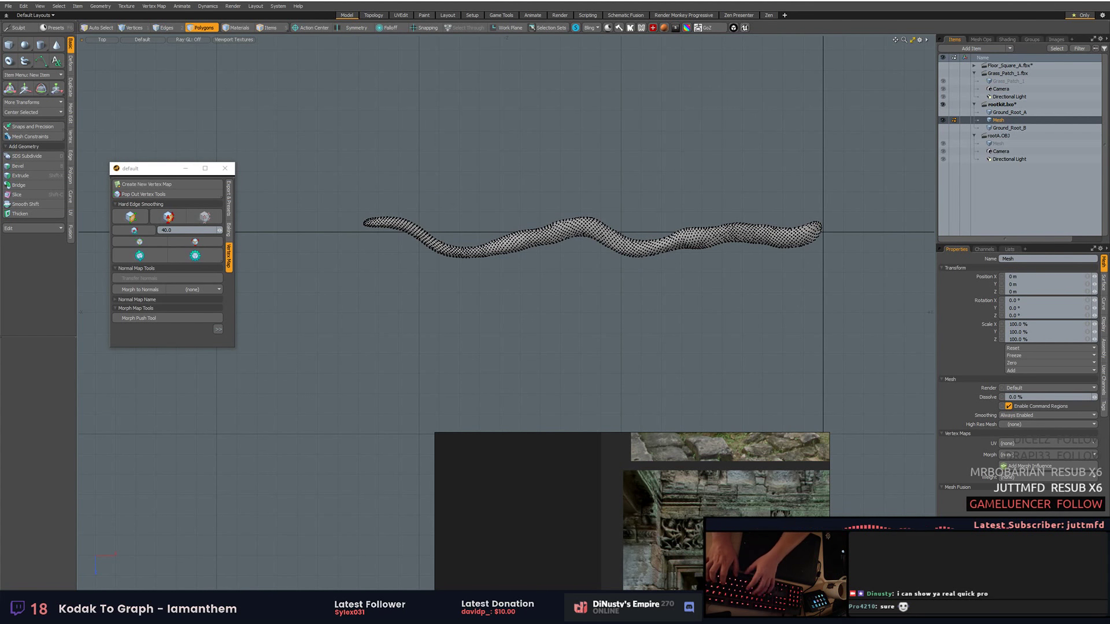
Switch Modo to the Topology layout, show the Items list and pick the Contour tool.
{"action": "scroll", "coordinate": [686, 299], "scroll_direction": "up", "scroll_amount": 1}
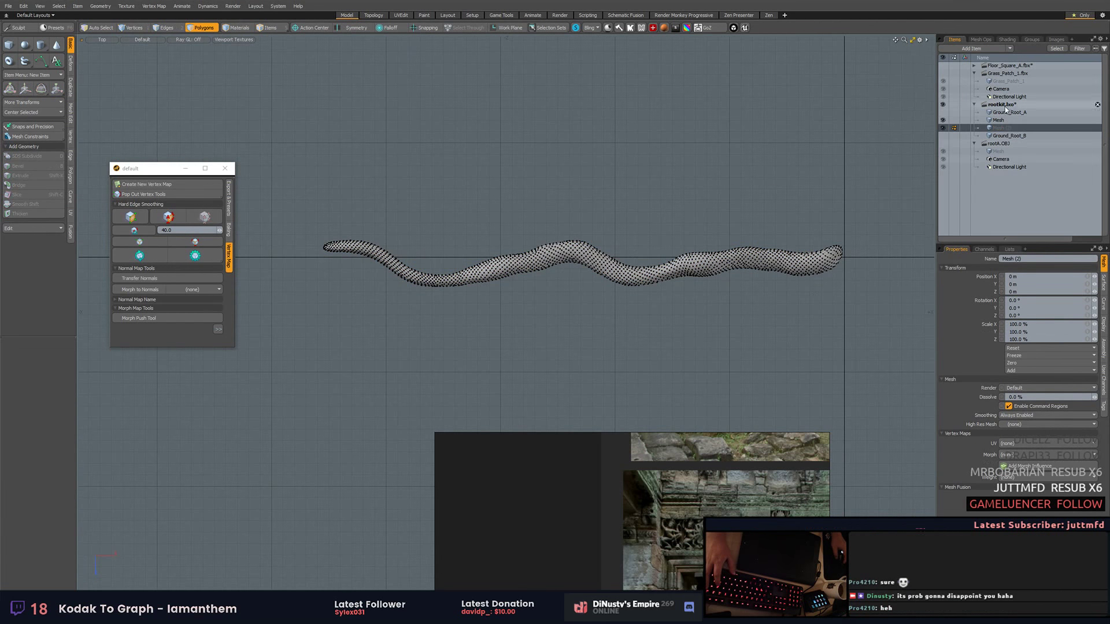
{"action": "key", "text": "ctrl+Tab"}
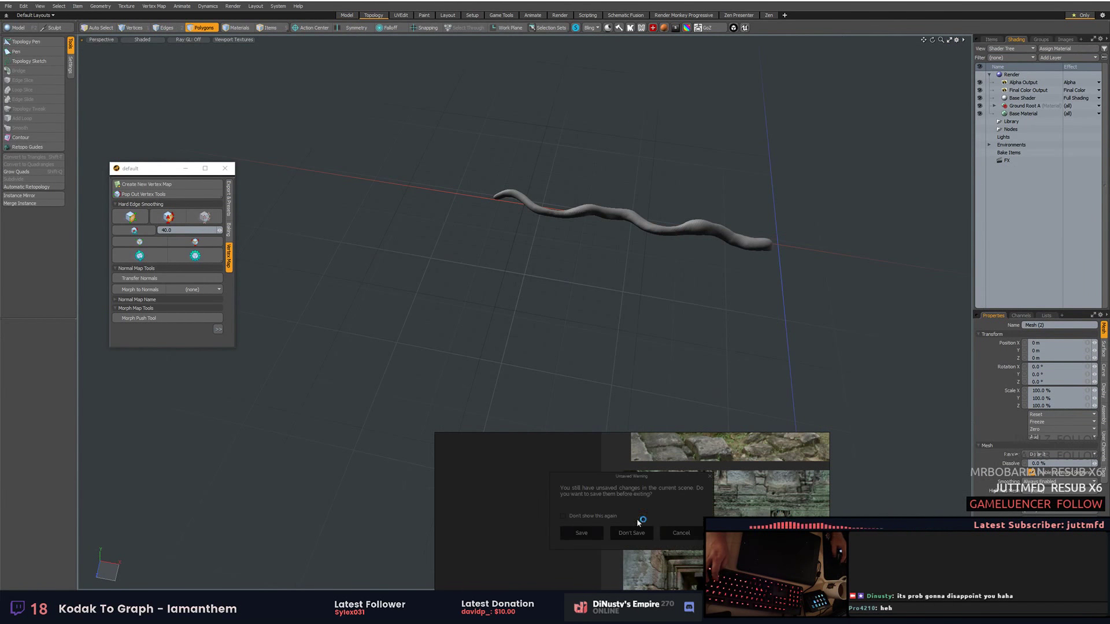
{"action": "scroll", "coordinate": [682, 266], "scroll_direction": "up", "scroll_amount": 5}
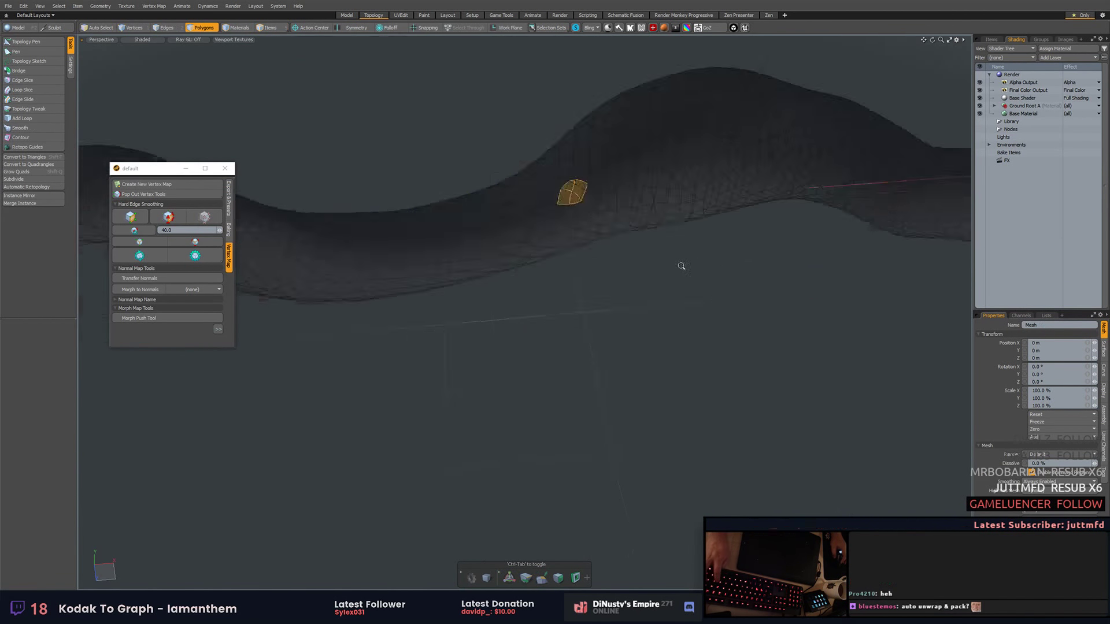
{"action": "left_click", "coordinate": [1001, 39]}
{"action": "key", "text": "a"}
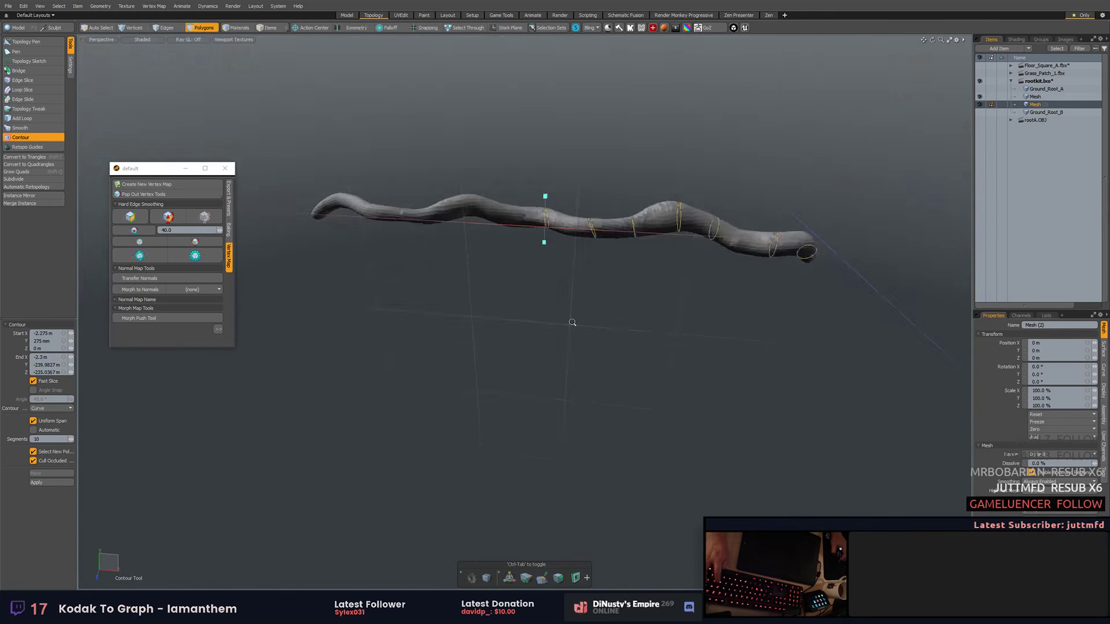
Draw contour rings along the middle of the root, then undo a first bridge attempt.
{"action": "mouse_move", "coordinate": [620, 218]}
{"action": "left_mouse_down", "text": "alt"}
{"action": "mouse_move", "coordinate": [526, 272]}
{"action": "mouse_move", "coordinate": [510, 185]}
{"action": "left_mouse_up", "text": "alt"}
{"action": "key", "text": "space"}
{"action": "key", "text": "2"}
{"action": "key", "text": "shift+b"}
{"action": "key", "text": "ctrl+z"}
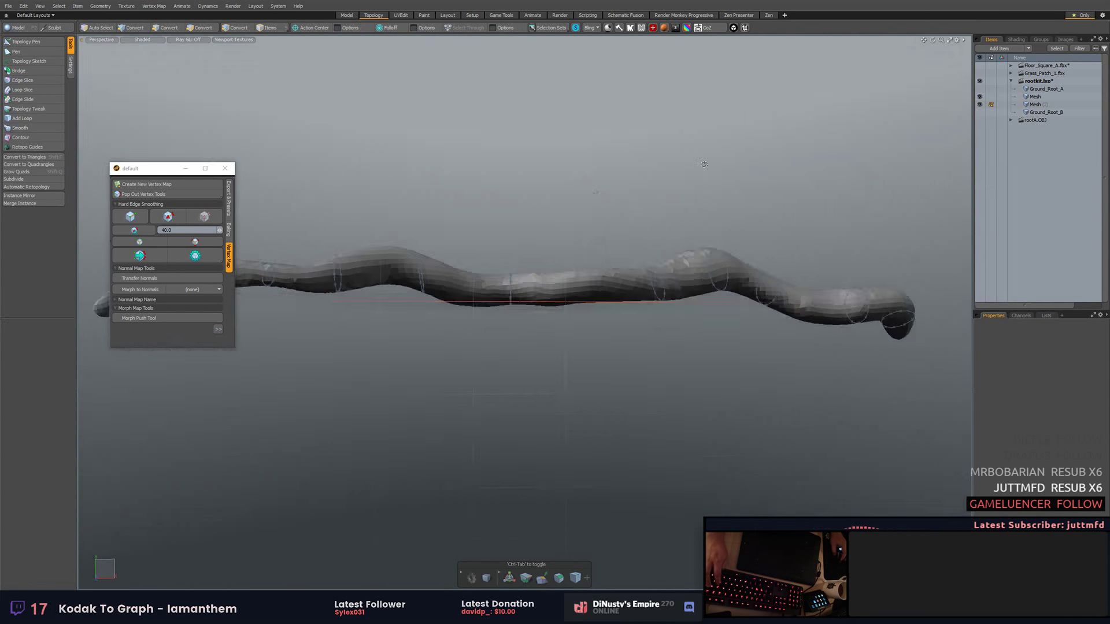
Bridge the contour rings into a tube with Twist reset to 0.
{"action": "left_click", "coordinate": [26, 79]}
{"action": "key", "text": "space"}
{"action": "key", "text": "1"}
{"action": "left_click_drag", "start_coordinate": [642, 322], "coordinate": [528, 254], "text": "alt"}
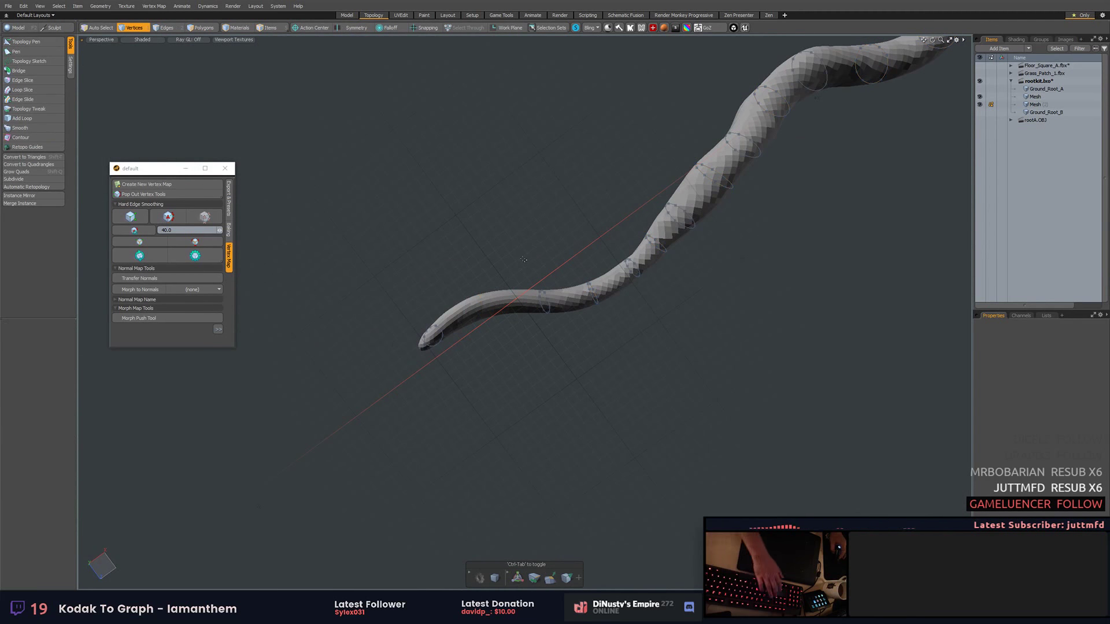
{"action": "key", "text": "2"}
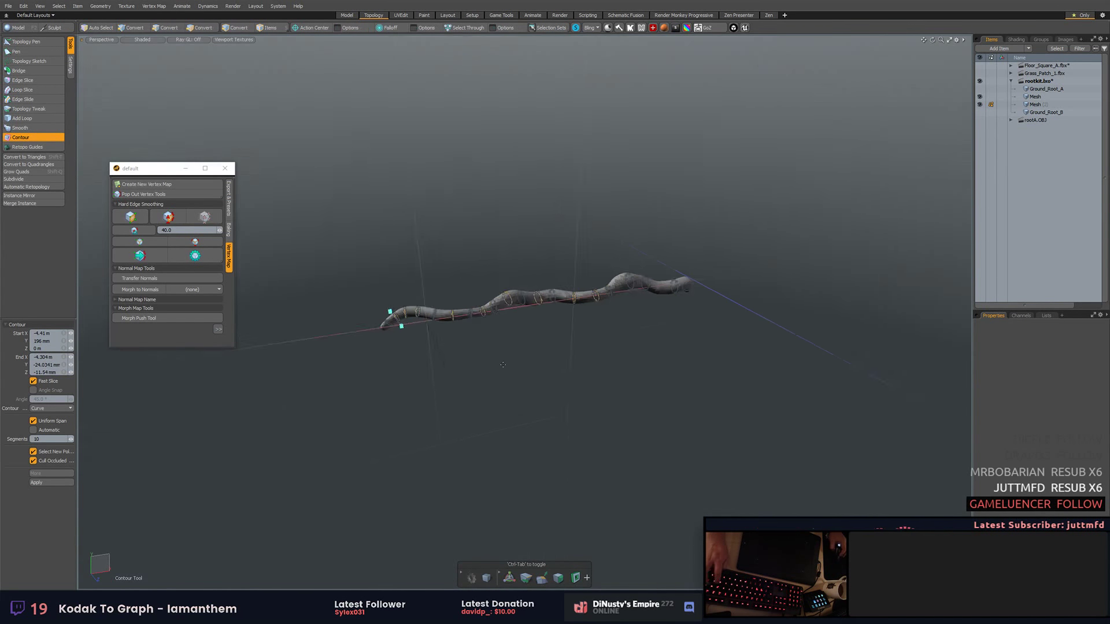
{"action": "key", "text": "space"}
{"action": "left_click", "coordinate": [26, 71]}
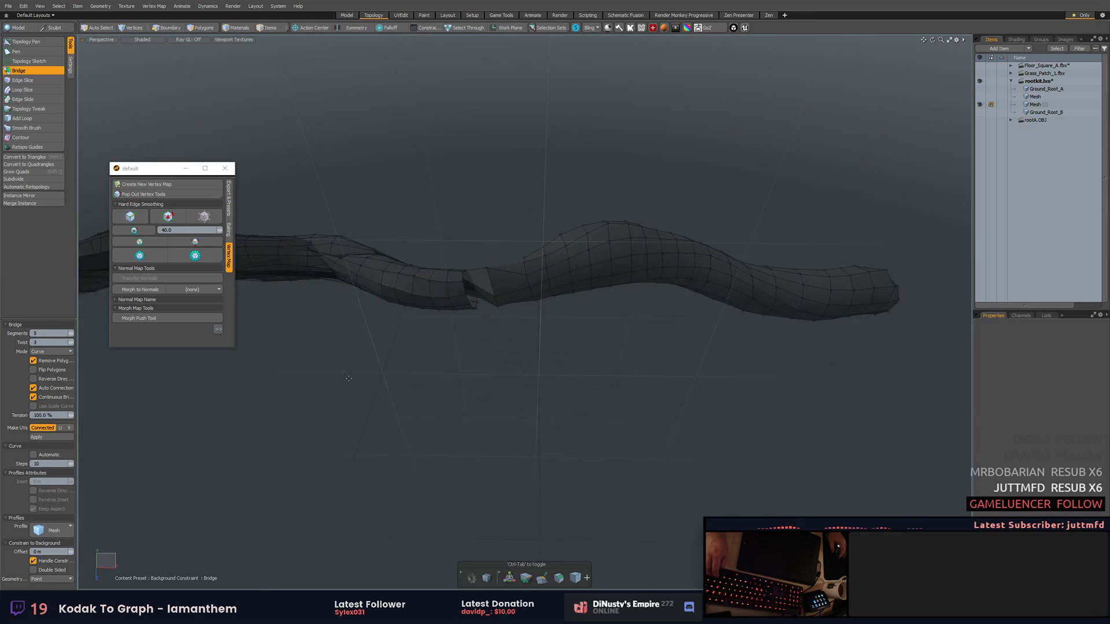
{"action": "left_click_drag", "start_coordinate": [98, 343], "coordinate": [231, 376], "text": "alt"}
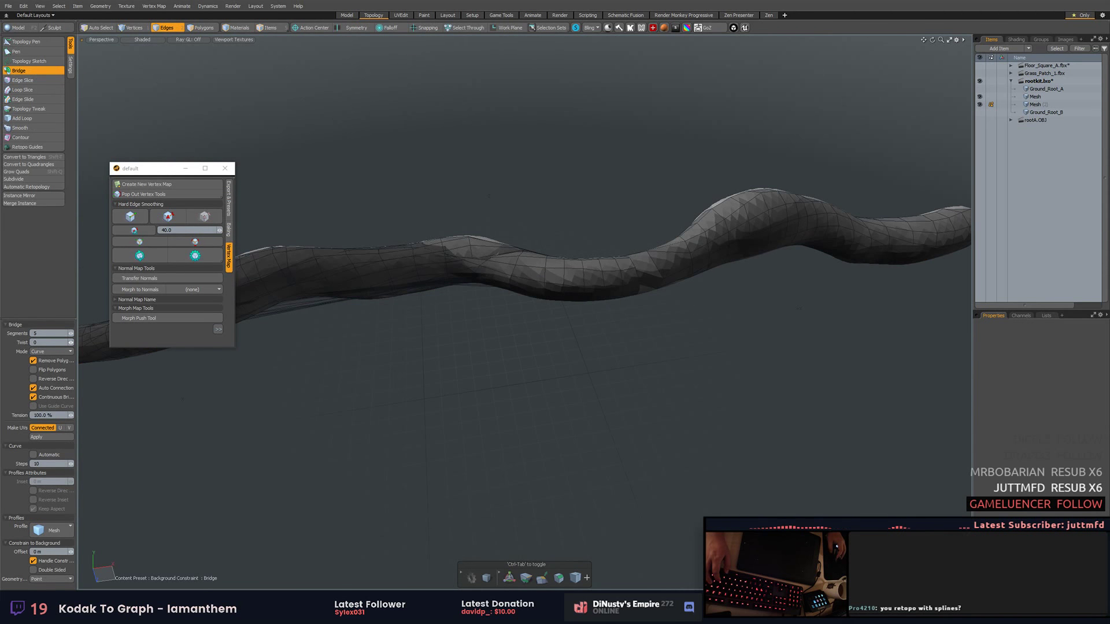
{"action": "left_click_drag", "start_coordinate": [405, 272], "coordinate": [709, 236], "text": "alt"}
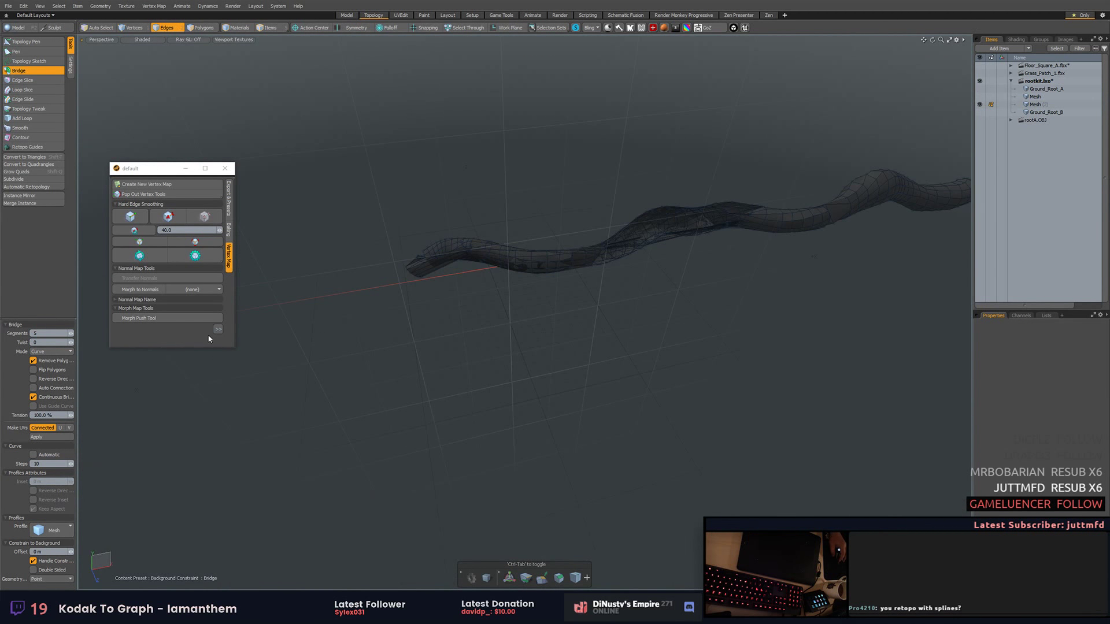
{"action": "left_click", "coordinate": [989, 100]}
Add more contour rings further along the root and bridge them onto the tube.
{"action": "left_click_drag", "start_coordinate": [962, 96], "coordinate": [153, 81], "text": "alt"}
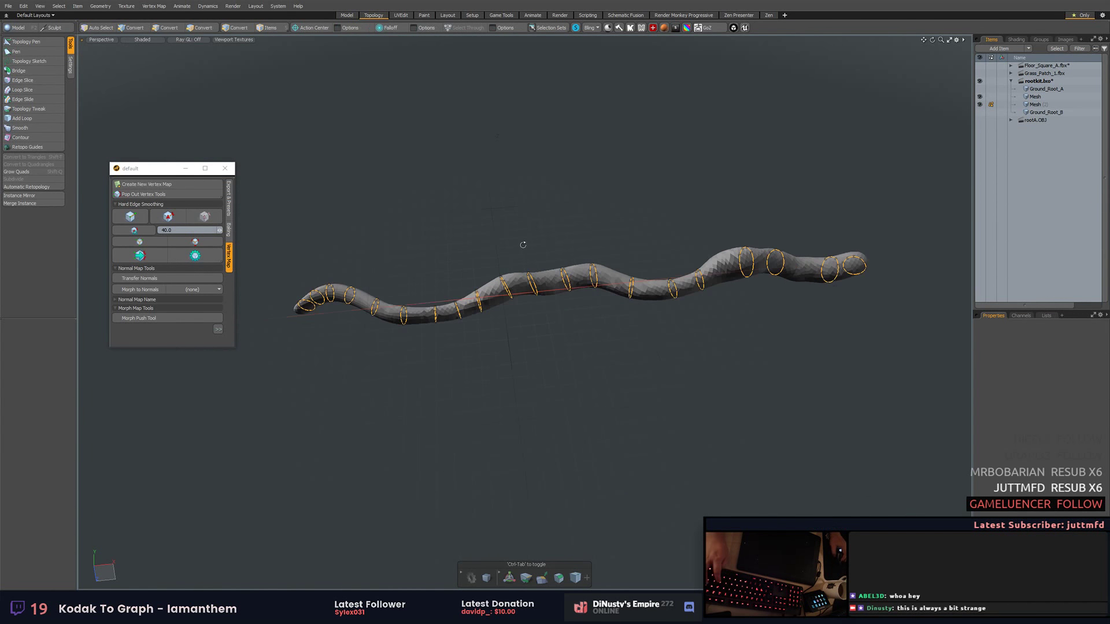
{"action": "left_click", "coordinate": [20, 137]}
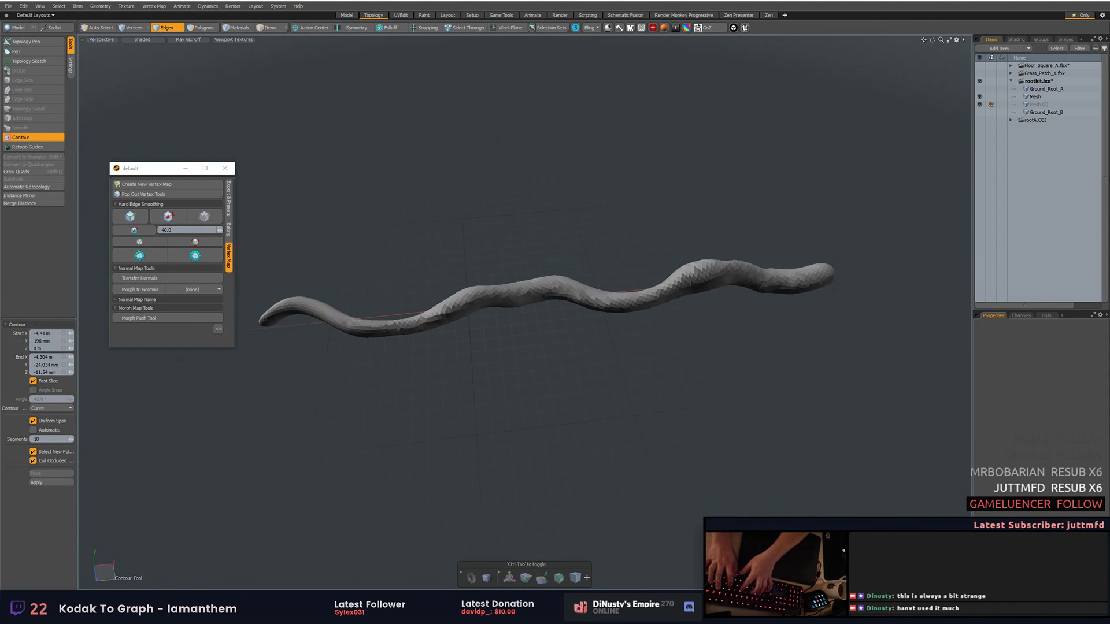
{"action": "key", "text": "space"}
{"action": "key", "text": "shift+a"}
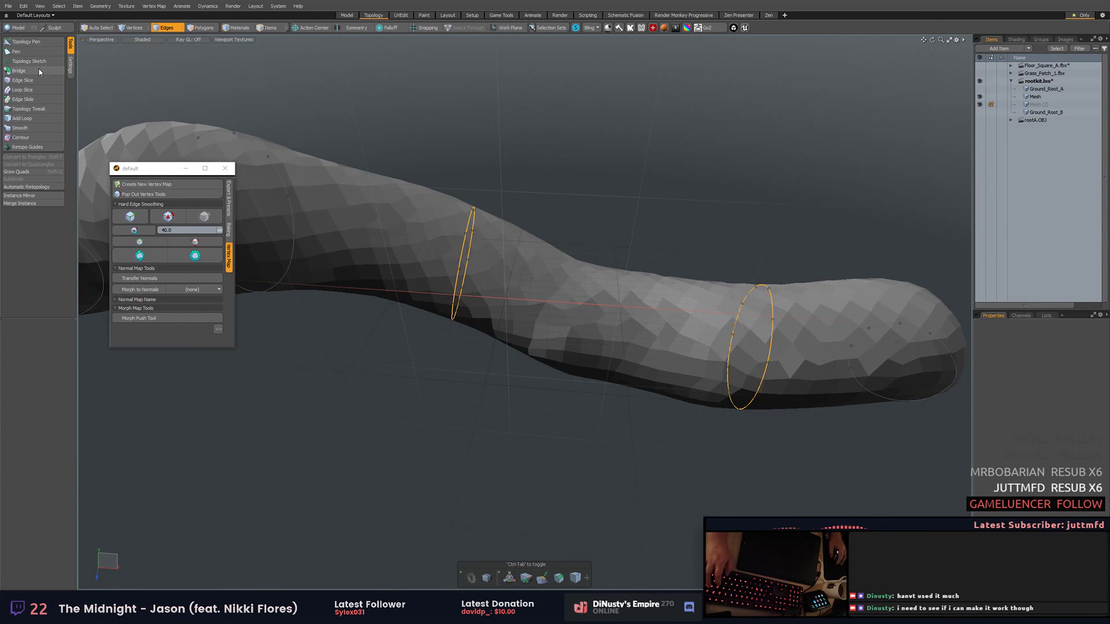
{"action": "left_click", "coordinate": [23, 71]}
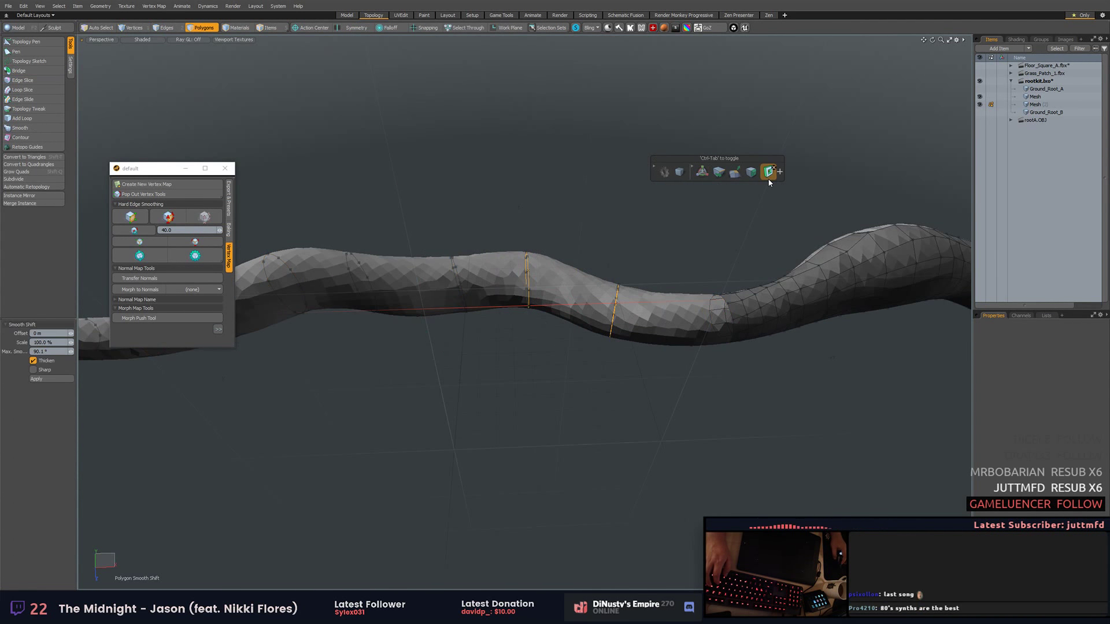
Bridge the remaining open rings to extend the tube along the root.
{"action": "left_click", "coordinate": [751, 172]}
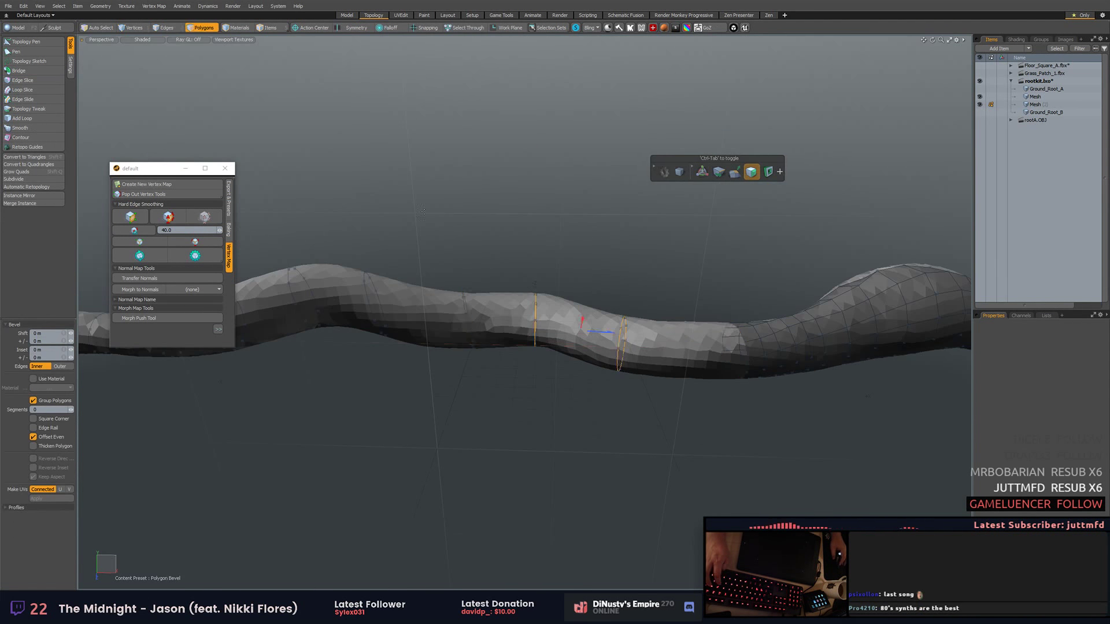
{"action": "left_click", "coordinate": [776, 172]}
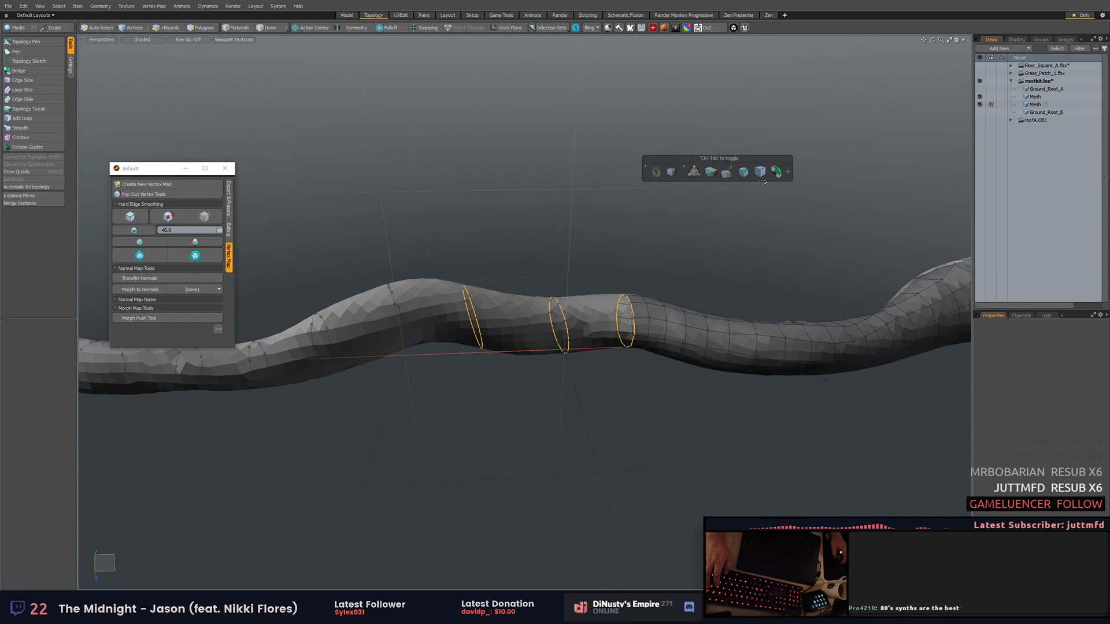
{"action": "left_click_drag", "start_coordinate": [716, 203], "coordinate": [650, 245], "text": "alt"}
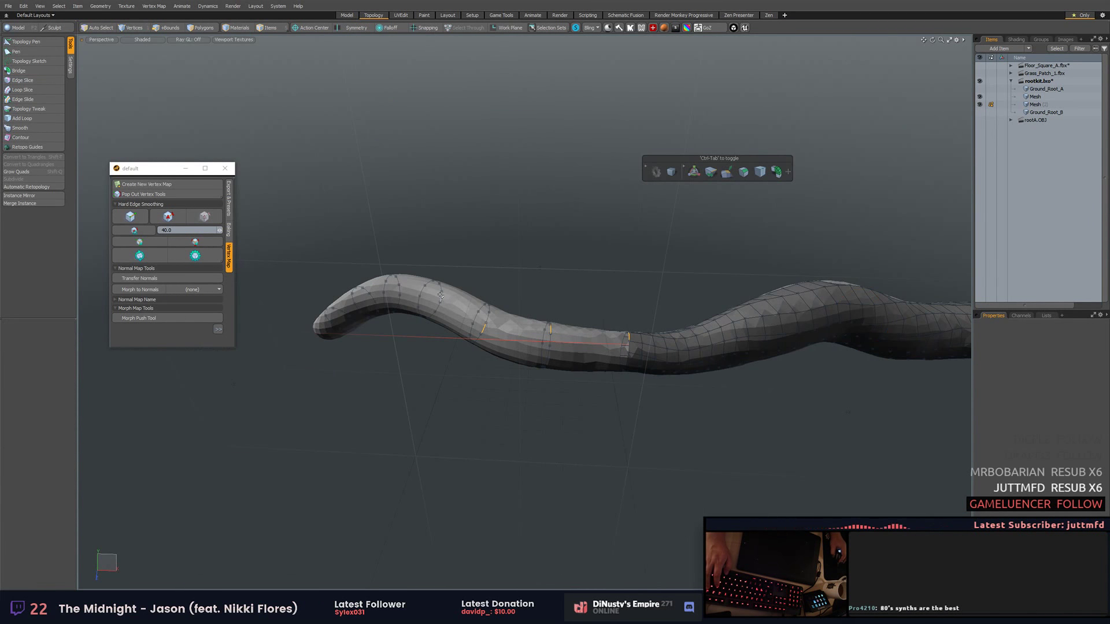
{"action": "left_click_drag", "start_coordinate": [440, 296], "coordinate": [545, 369], "text": "alt"}
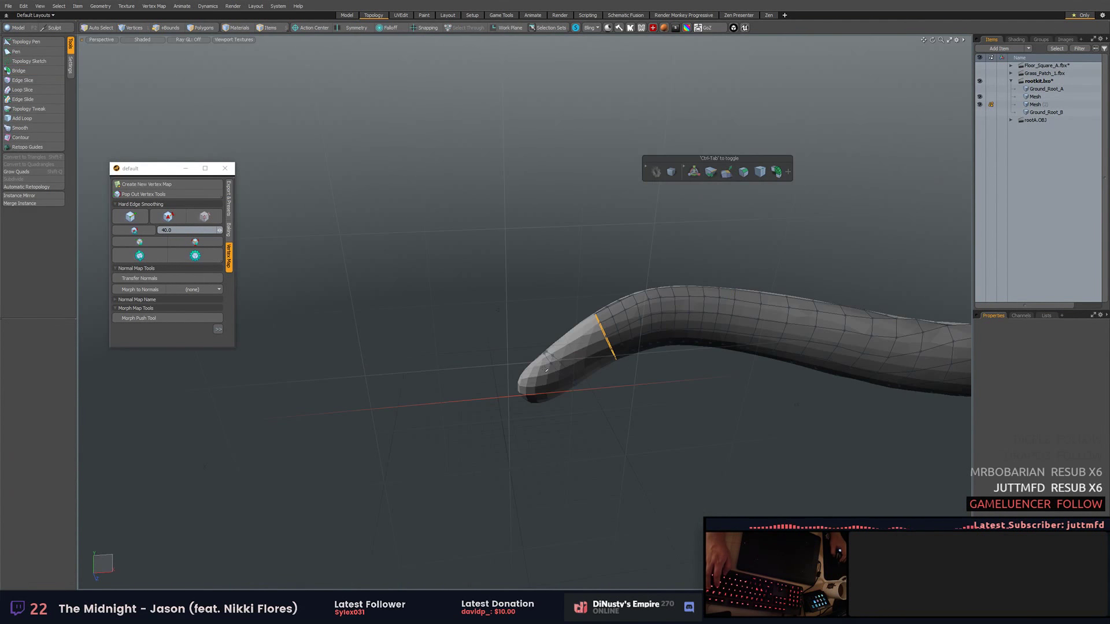
Adjust the edge ring at the root's tip and close it off with polygons.
{"action": "key", "text": "w"}
{"action": "scroll", "coordinate": [664, 297], "scroll_direction": "up", "scroll_amount": 3}
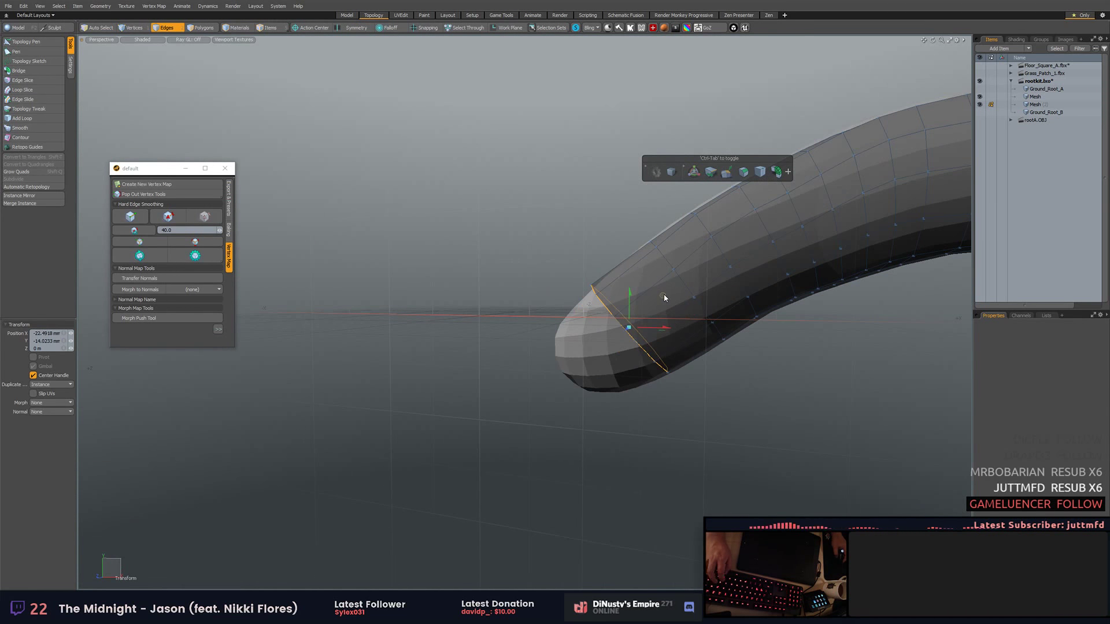
{"action": "key", "text": "space"}
{"action": "mouse_move", "coordinate": [652, 409]}
{"action": "left_mouse_down", "text": "alt"}
{"action": "mouse_move", "coordinate": [487, 187]}
{"action": "mouse_move", "coordinate": [555, 257]}
{"action": "left_mouse_up", "text": "alt"}
{"action": "key", "text": "3"}
{"action": "key", "text": "space"}
{"action": "key", "text": "2"}
{"action": "key", "text": "2"}
Select a full edge loop along the tube as the seam and switch to the UVEdit layout.
{"action": "left_click_drag", "start_coordinate": [629, 220], "coordinate": [524, 267], "text": "alt"}
{"action": "left_click", "coordinate": [525, 267]}
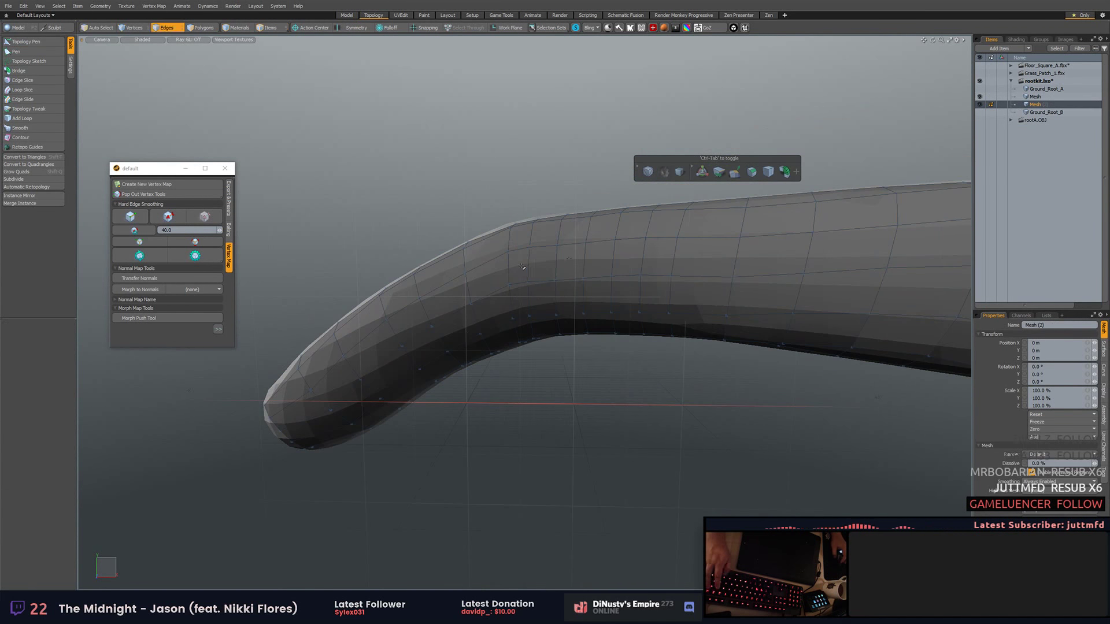
{"action": "mouse_move", "coordinate": [707, 249]}
{"action": "left_mouse_down", "text": "alt"}
{"action": "mouse_move", "coordinate": [540, 285]}
{"action": "mouse_move", "coordinate": [540, 400]}
{"action": "left_mouse_up", "text": "alt"}
{"action": "double_click", "coordinate": [540, 285]}
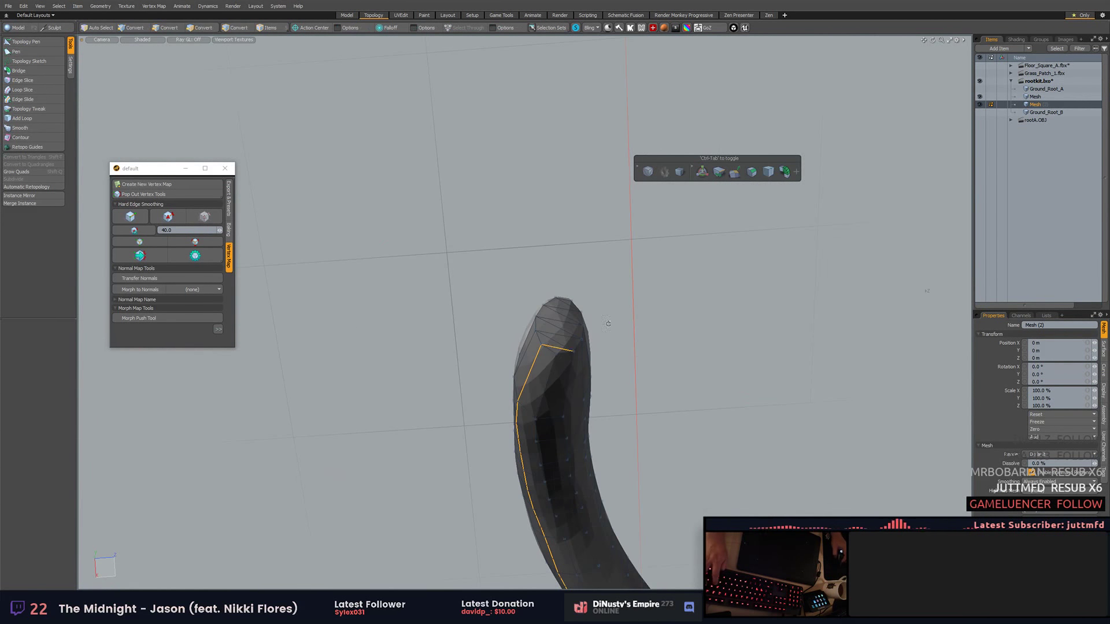
{"action": "left_click_drag", "start_coordinate": [545, 333], "coordinate": [484, 264], "text": "alt"}
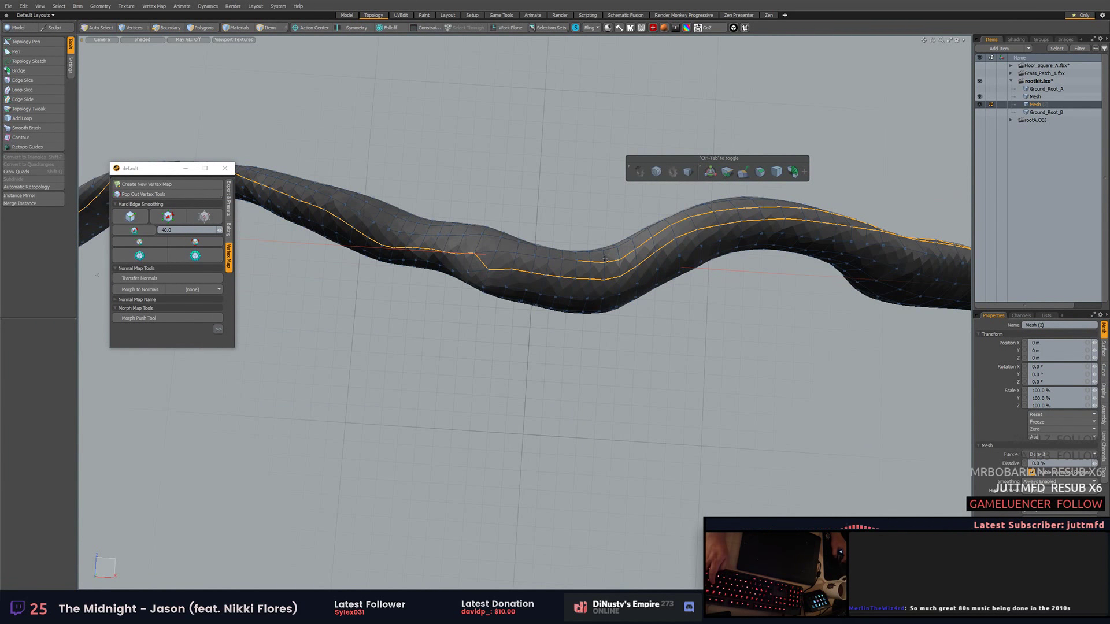
{"action": "mouse_move", "coordinate": [604, 259]}
{"action": "left_mouse_down", "text": "alt"}
{"action": "mouse_move", "coordinate": [775, 339]}
{"action": "mouse_move", "coordinate": [816, 194]}
{"action": "mouse_move", "coordinate": [721, 284]}
{"action": "mouse_move", "coordinate": [781, 294]}
{"action": "mouse_move", "coordinate": [938, 171]}
{"action": "left_mouse_up", "text": "alt"}
{"action": "key", "text": "ctrl+tab"}
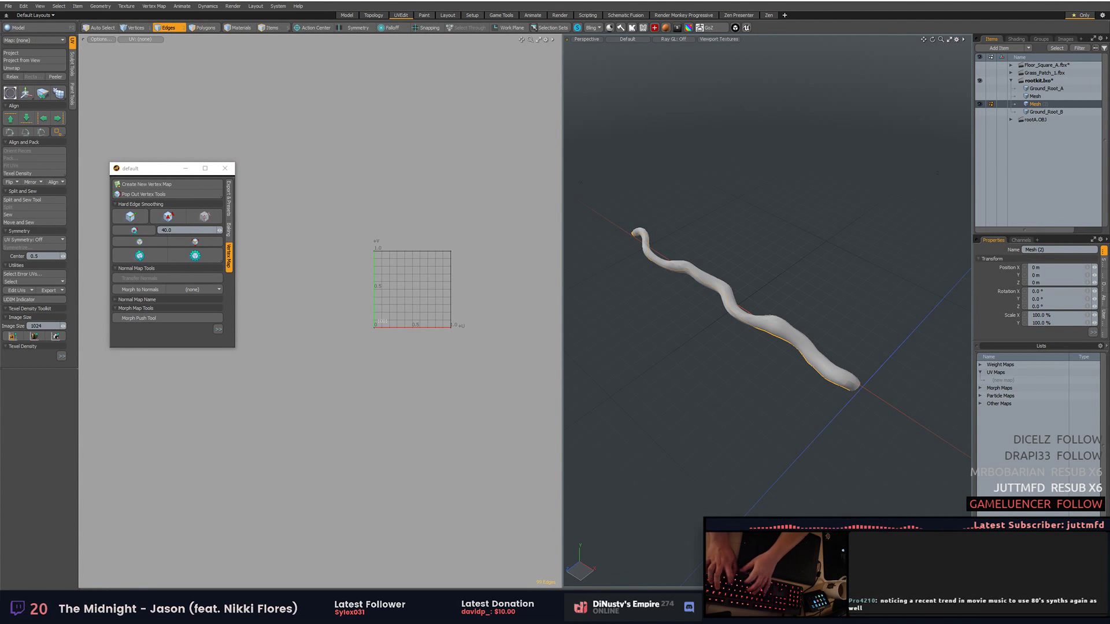
Unwrap the tube into a new Texture UV map and fit it into 0–1 space.
{"action": "left_click", "coordinate": [33, 61]}
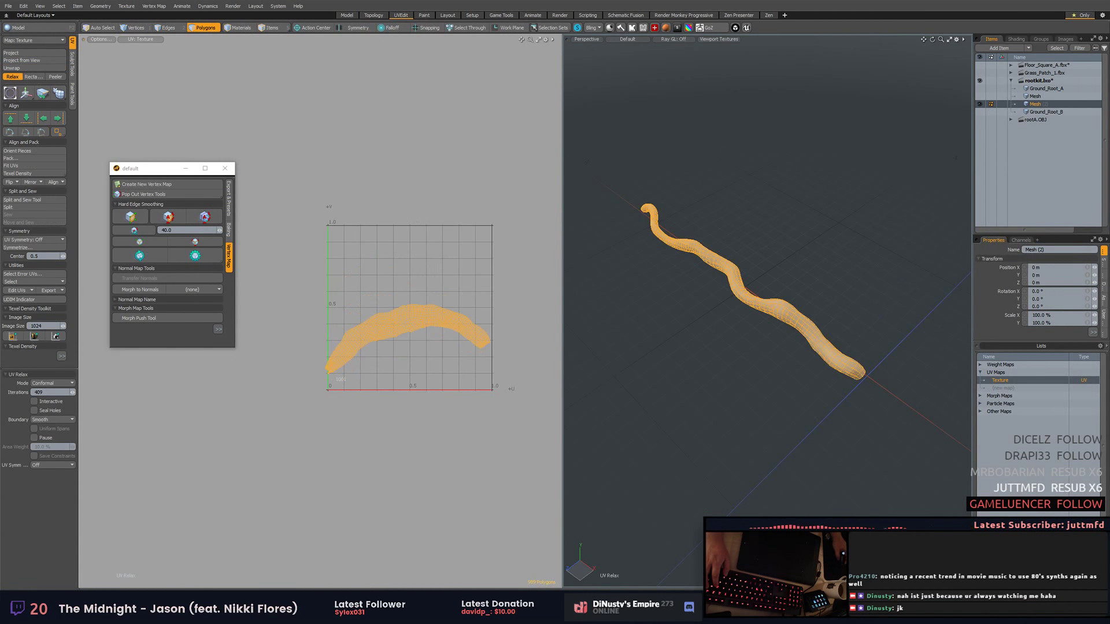
{"action": "left_click", "coordinate": [17, 166]}
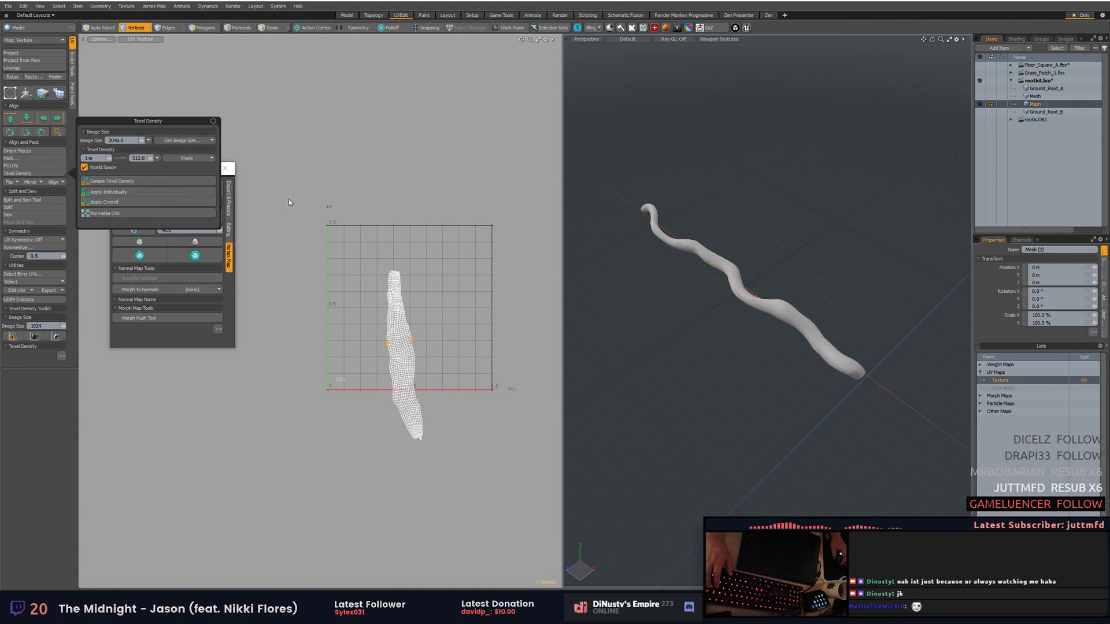
{"action": "key", "text": "w"}
{"action": "key", "text": "a"}
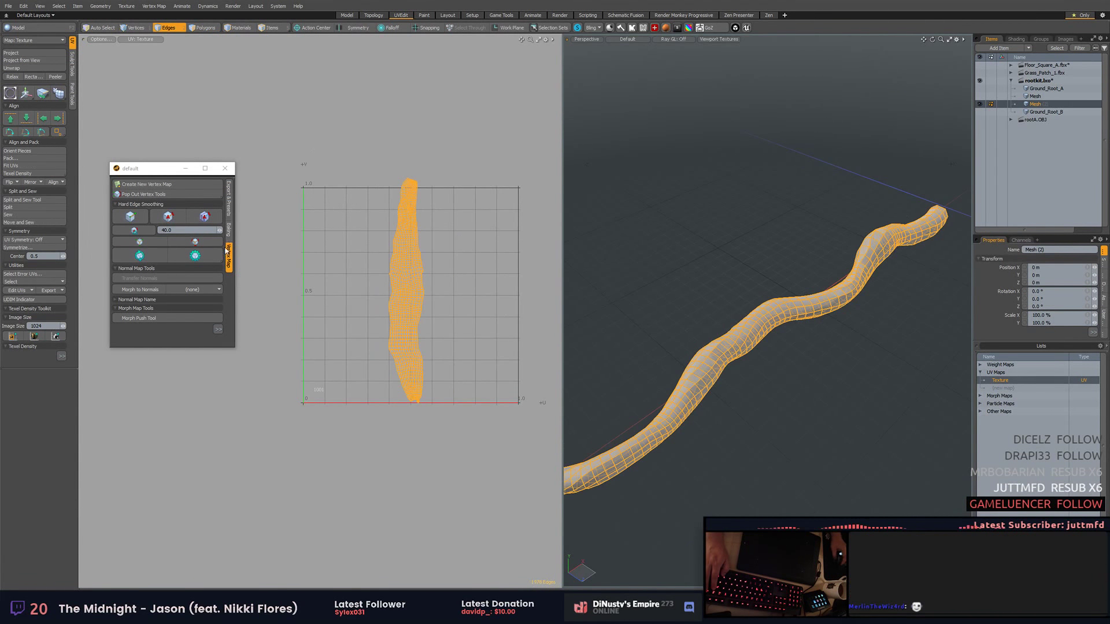
Check the other root mesh's UVs, then select Ground_Root_A and orbit it in 3D.
{"action": "left_click", "coordinate": [979, 97]}
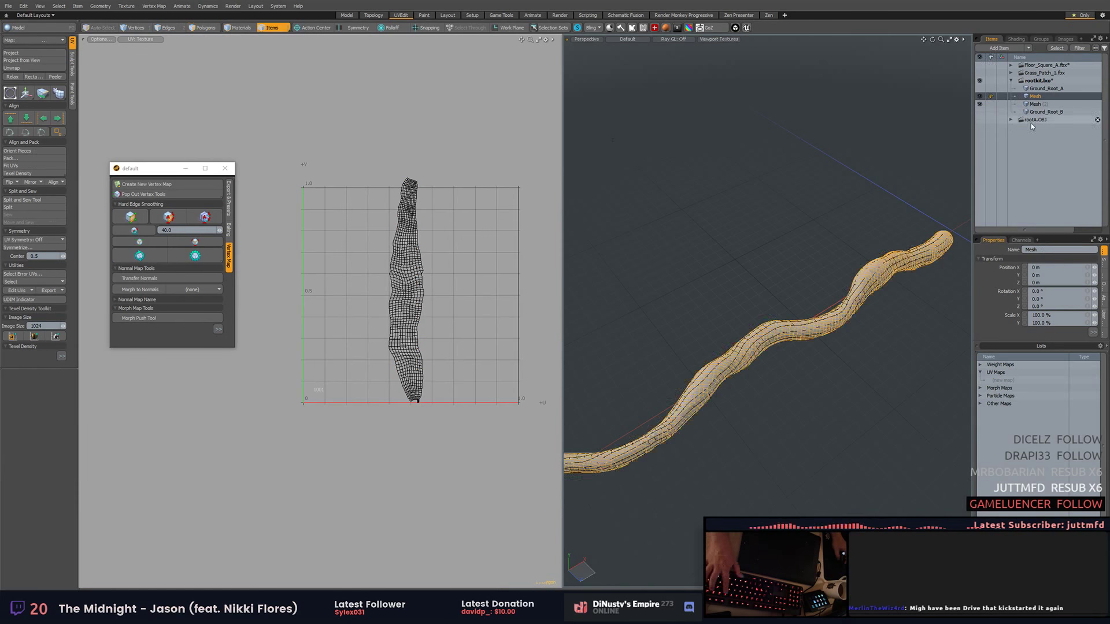
{"action": "left_click", "coordinate": [1044, 88]}
{"action": "mouse_move", "coordinate": [752, 243]}
{"action": "left_mouse_down", "text": "alt"}
{"action": "mouse_move", "coordinate": [770, 256]}
{"action": "mouse_move", "coordinate": [932, 249]}
{"action": "left_mouse_up", "text": "alt"}
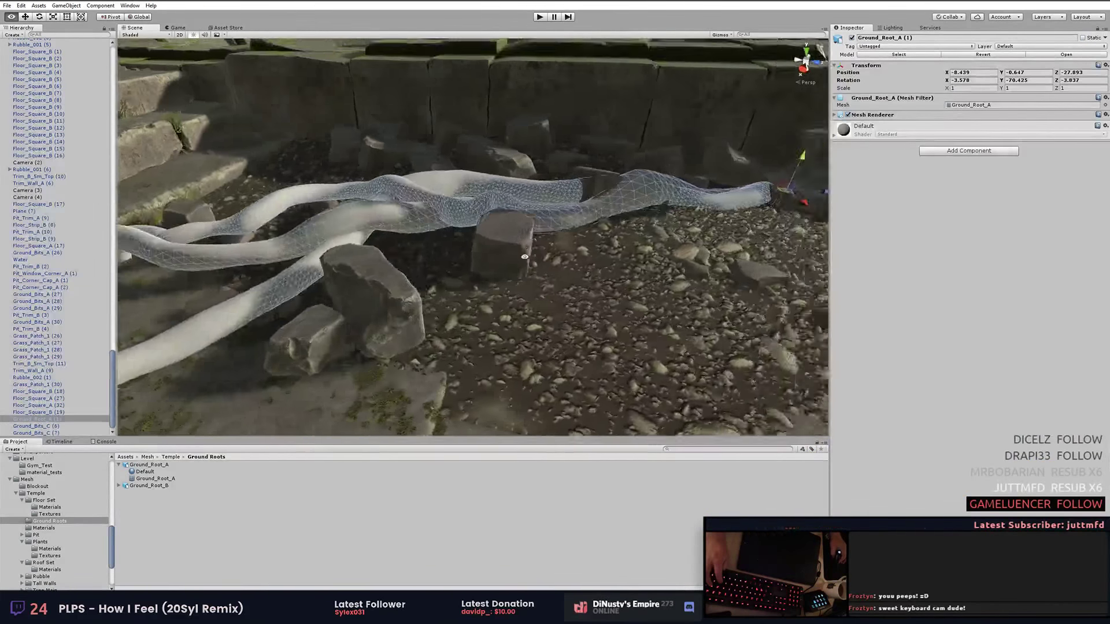
Switch from Unity past Substance Painter to ZBrush and rotate the root sculpt.
{"action": "key", "text": "alt+Tab"}
{"action": "left_click", "coordinate": [8, 7]}
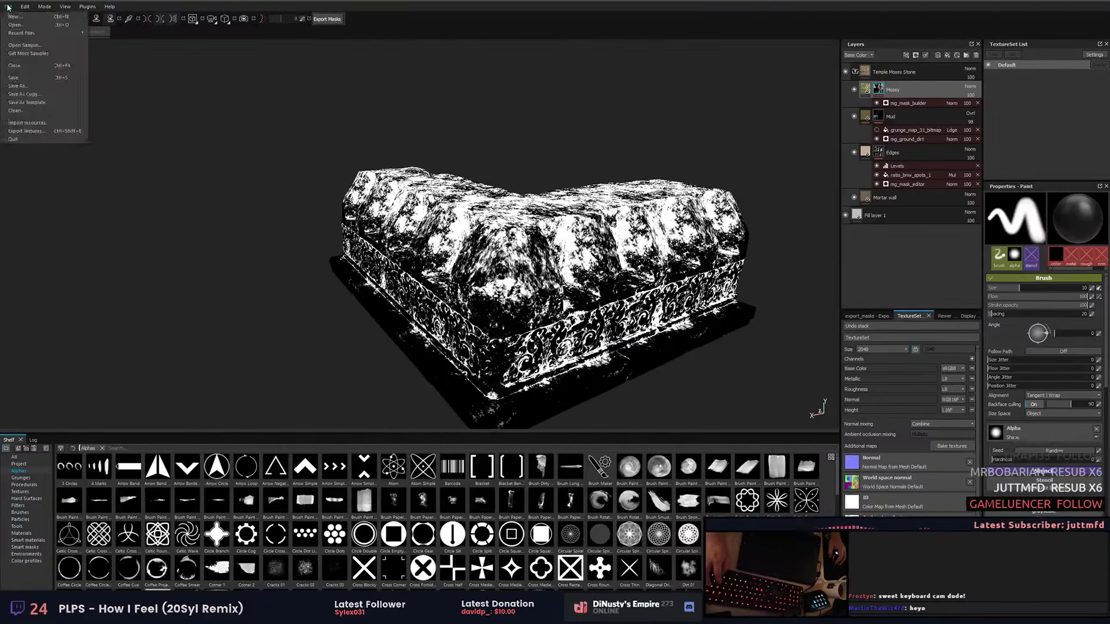
{"action": "key", "text": "alt+Tab"}
{"action": "left_click_drag", "start_coordinate": [771, 87], "coordinate": [602, 258]}
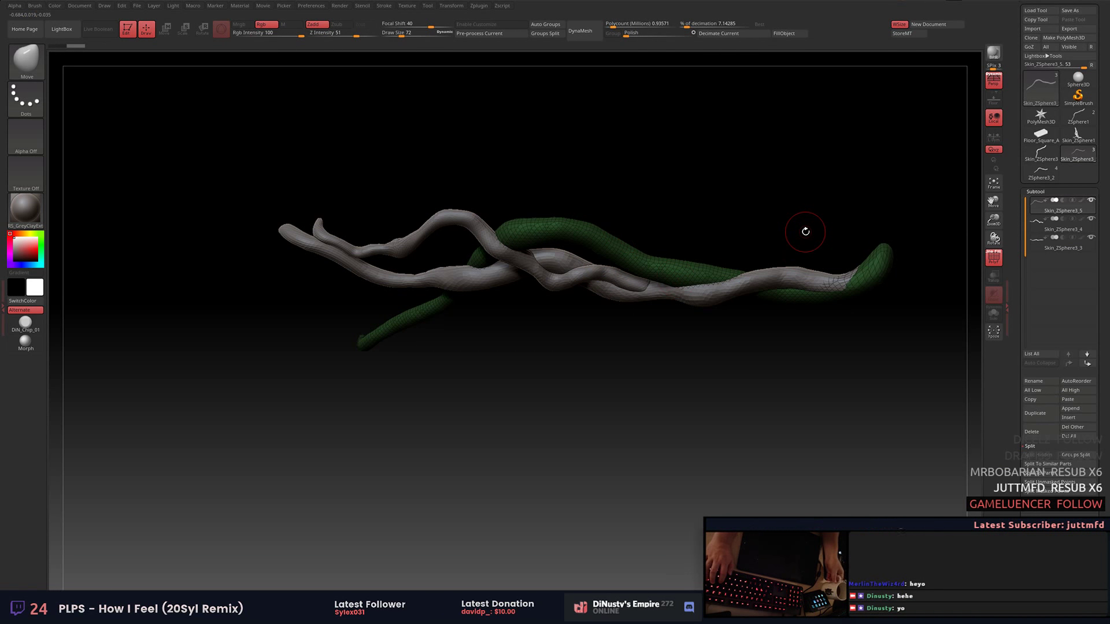
Rename the first root subtool to 'Set1A'.
{"action": "mouse_move", "coordinate": [813, 211]}
{"action": "left_mouse_down"}
{"action": "mouse_move", "coordinate": [870, 184]}
{"action": "mouse_move", "coordinate": [875, 232]}
{"action": "left_mouse_up"}
{"action": "key", "text": "w"}
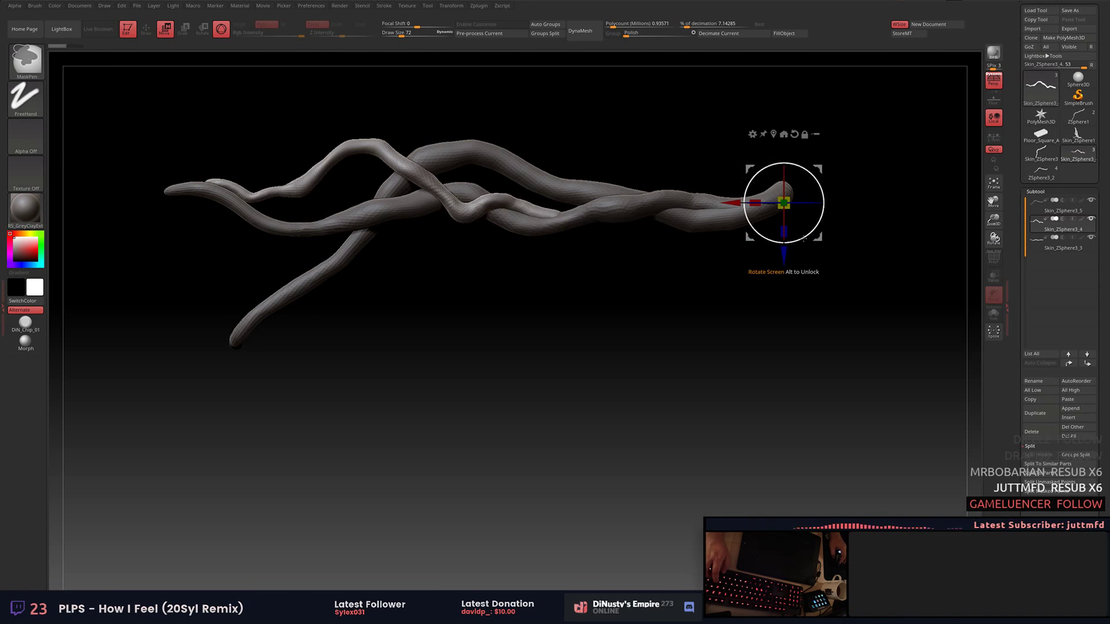
{"action": "key", "text": "ctrl+z"}
{"action": "key", "text": "ctrl+z"}
{"action": "key", "text": "ctrl+z"}
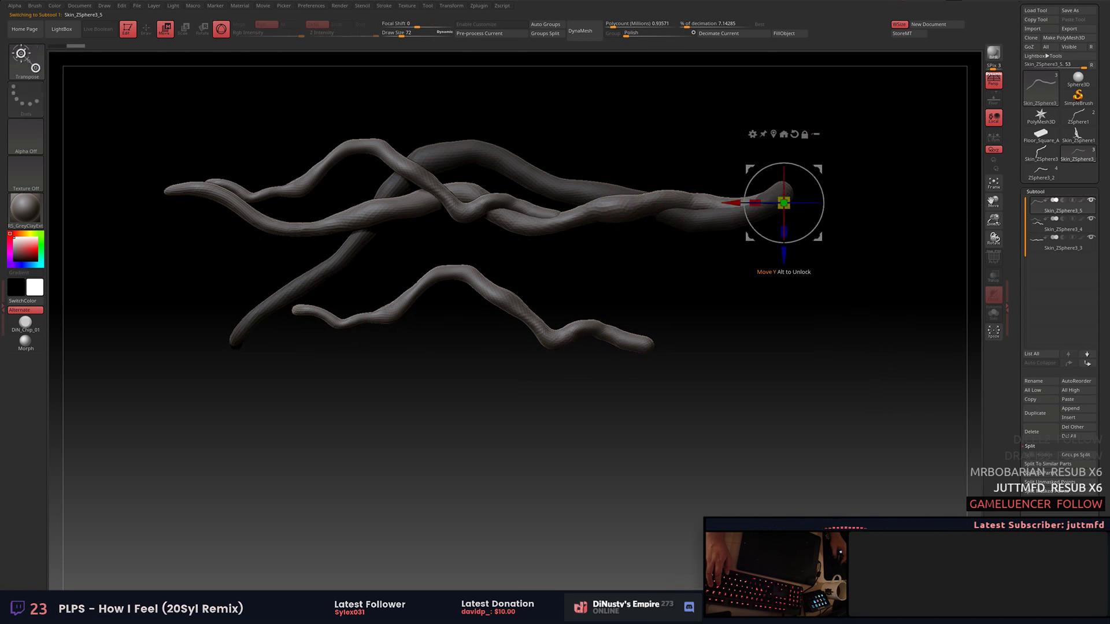
{"action": "key", "text": "w"}
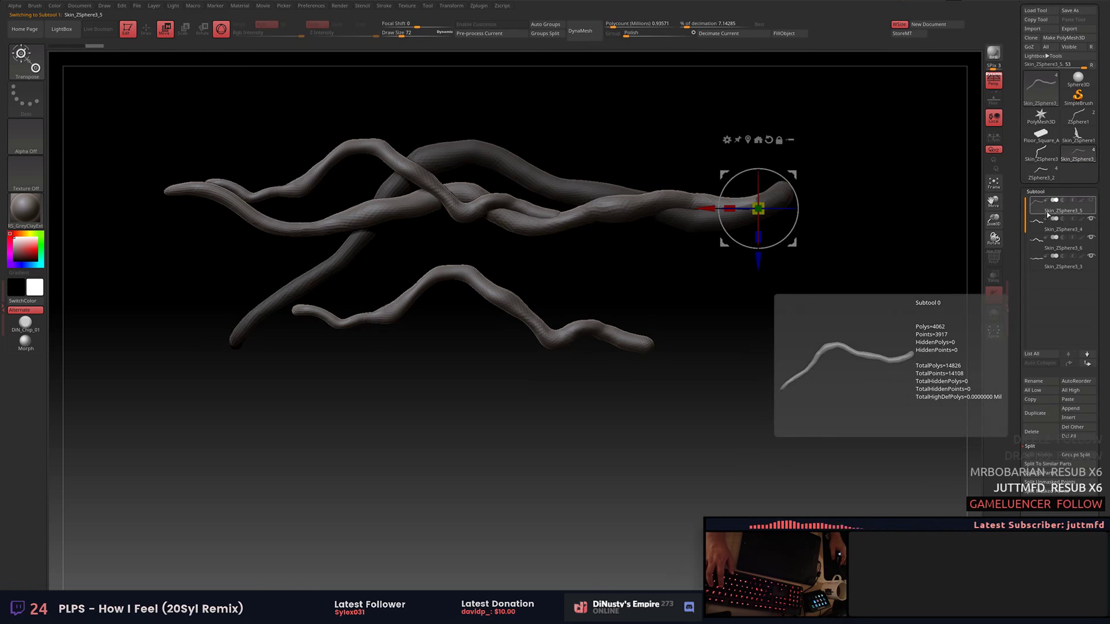
{"action": "left_click", "coordinate": [1035, 382]}
{"action": "type", "text": "Set1A"}
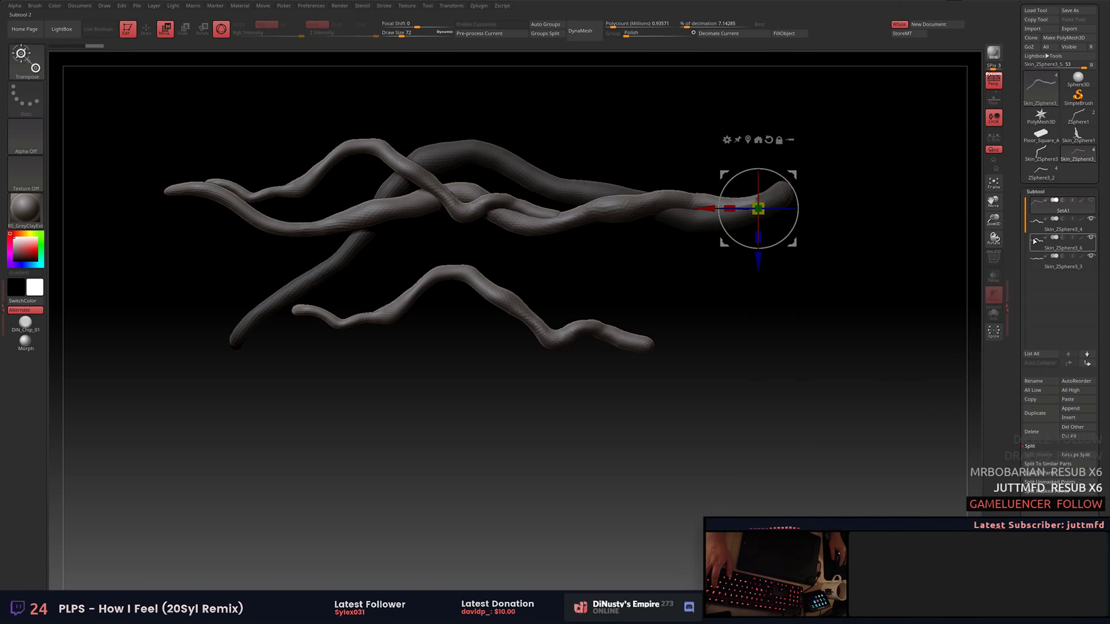
Move Skin_ZSphere3_3 up and rename it SetA3, rename Skin_ZSphere3_6, then select SetA2.
{"action": "key", "text": "ctrl+z"}
{"action": "key", "text": "ctrl+z"}
{"action": "key", "text": "q"}
{"action": "left_click", "coordinate": [1063, 261]}
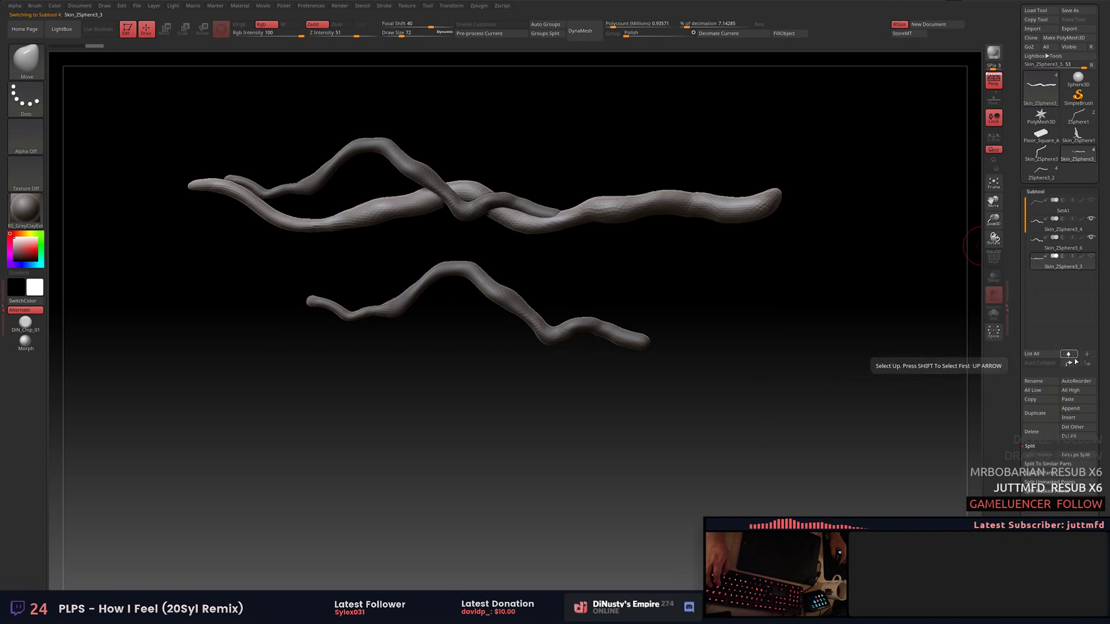
{"action": "left_click", "coordinate": [1072, 355]}
{"action": "left_click", "coordinate": [1044, 381]}
{"action": "type", "text": "SetA3"}
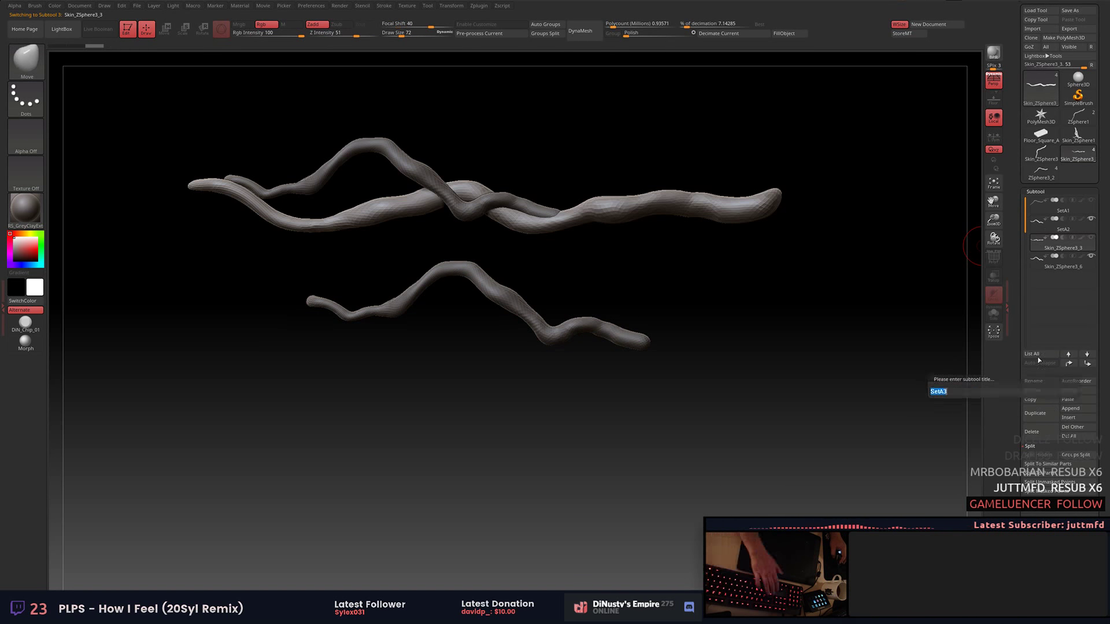
{"action": "key", "text": "Return"}
{"action": "left_click", "coordinate": [1087, 354]}
{"action": "left_click", "coordinate": [1034, 381]}
{"action": "type", "text": "S"}
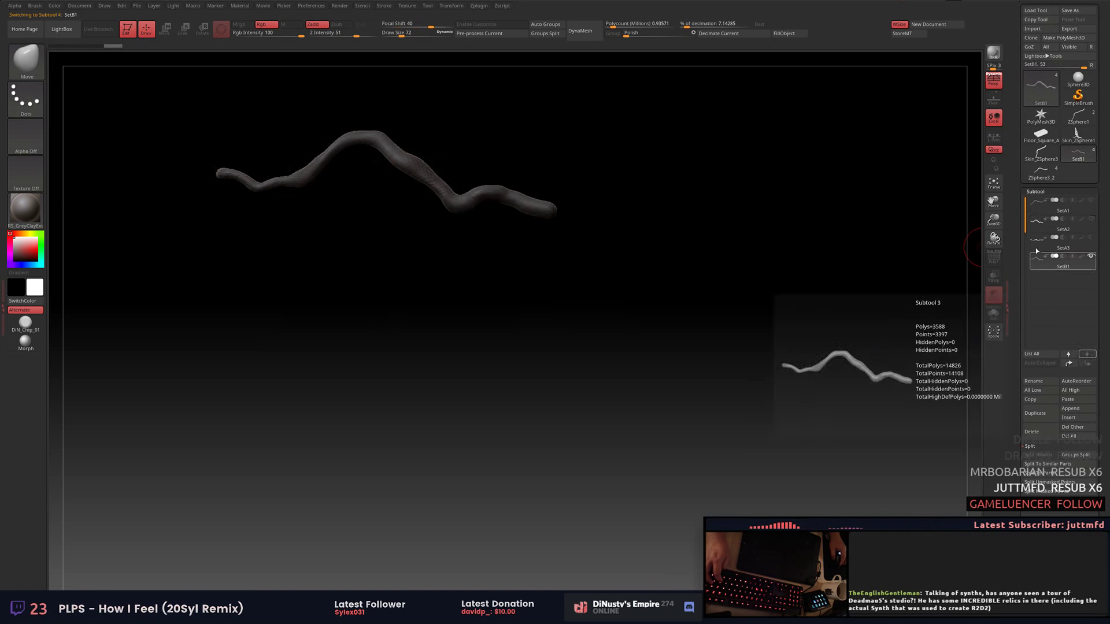
{"action": "left_click", "coordinate": [1063, 224]}
{"action": "key", "text": "w"}
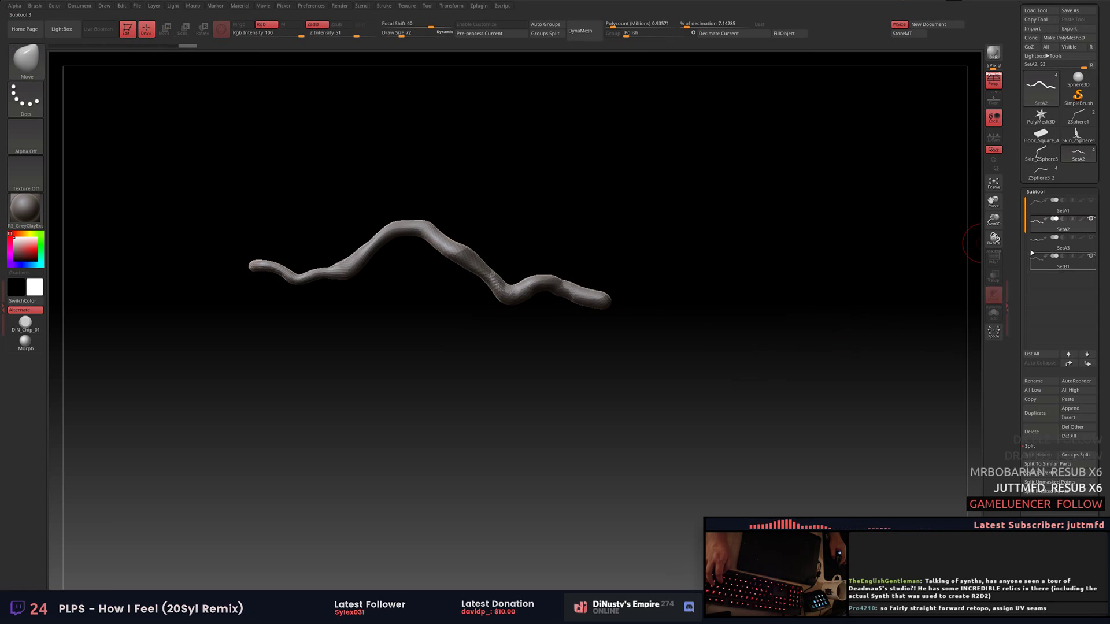
Duplicate the root as SetB2 below SetB1, hide SetA2, and move it to cross SetB1.
{"action": "left_click_drag", "start_coordinate": [618, 303], "coordinate": [618, 392], "text": "ctrl"}
{"action": "left_click_drag", "start_coordinate": [718, 317], "coordinate": [827, 328], "text": "alt"}
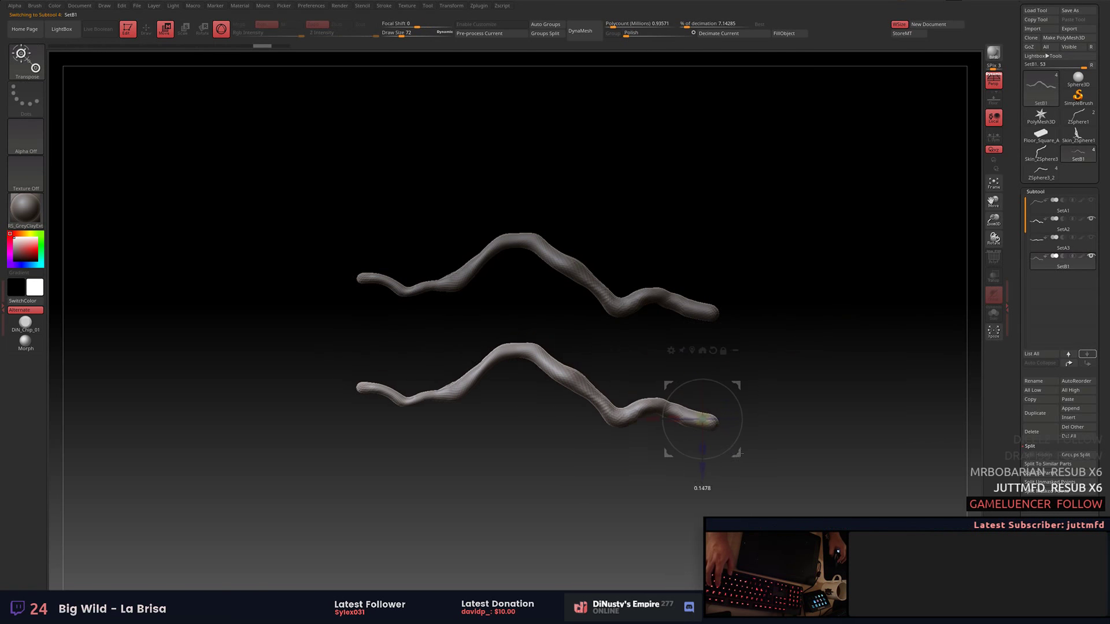
{"action": "key", "text": "alt+Up"}
{"action": "left_click", "coordinate": [1091, 218]}
{"action": "left_click", "coordinate": [1034, 381]}
{"action": "type", "text": "SetV"}
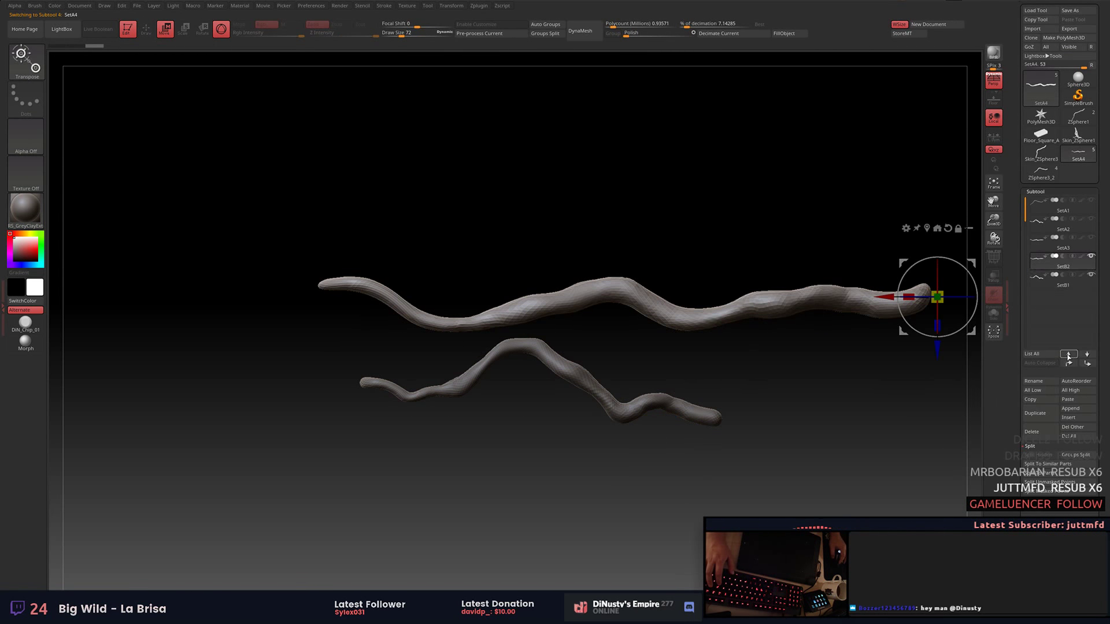
{"action": "left_click", "coordinate": [1064, 364]}
{"action": "left_click", "coordinate": [706, 413], "text": "alt"}
{"action": "left_click_drag", "start_coordinate": [711, 416], "coordinate": [747, 358]}
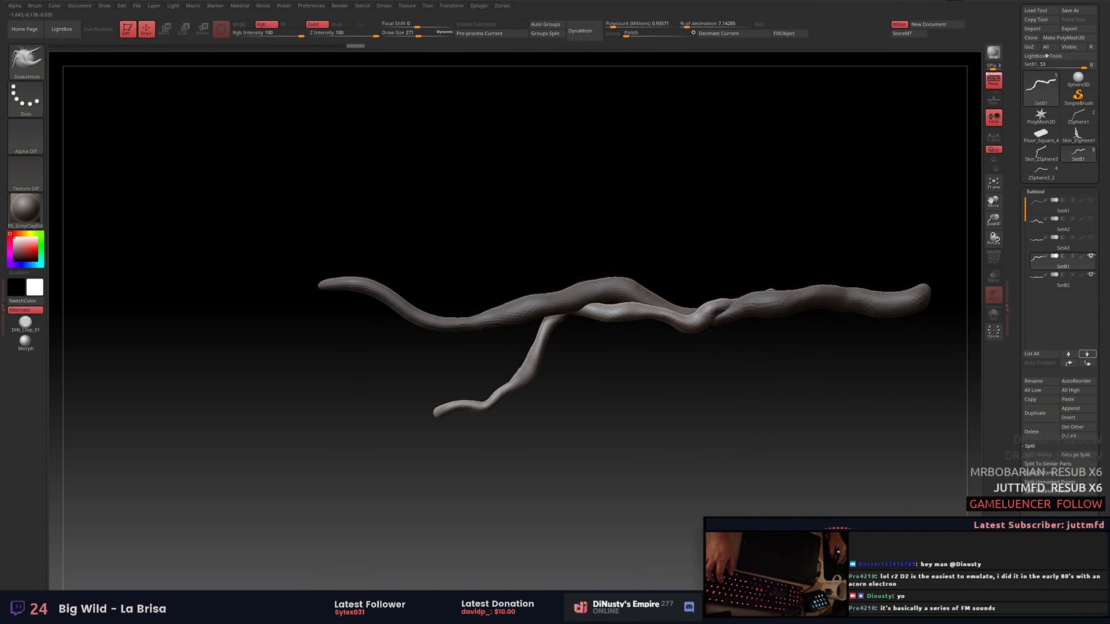
Curl the small branch tip upward with the Move brush.
{"action": "mouse_move", "coordinate": [631, 323]}
{"action": "left_mouse_down"}
{"action": "mouse_move", "coordinate": [627, 341]}
{"action": "mouse_move", "coordinate": [557, 388]}
{"action": "left_mouse_up"}
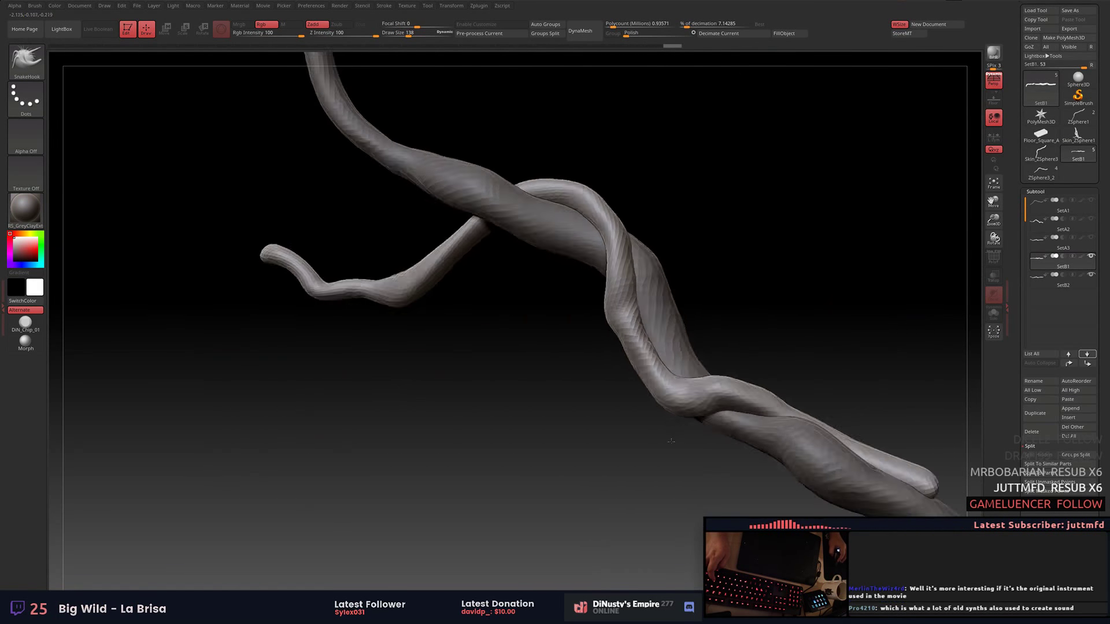
{"action": "left_click_drag", "start_coordinate": [468, 356], "coordinate": [527, 326]}
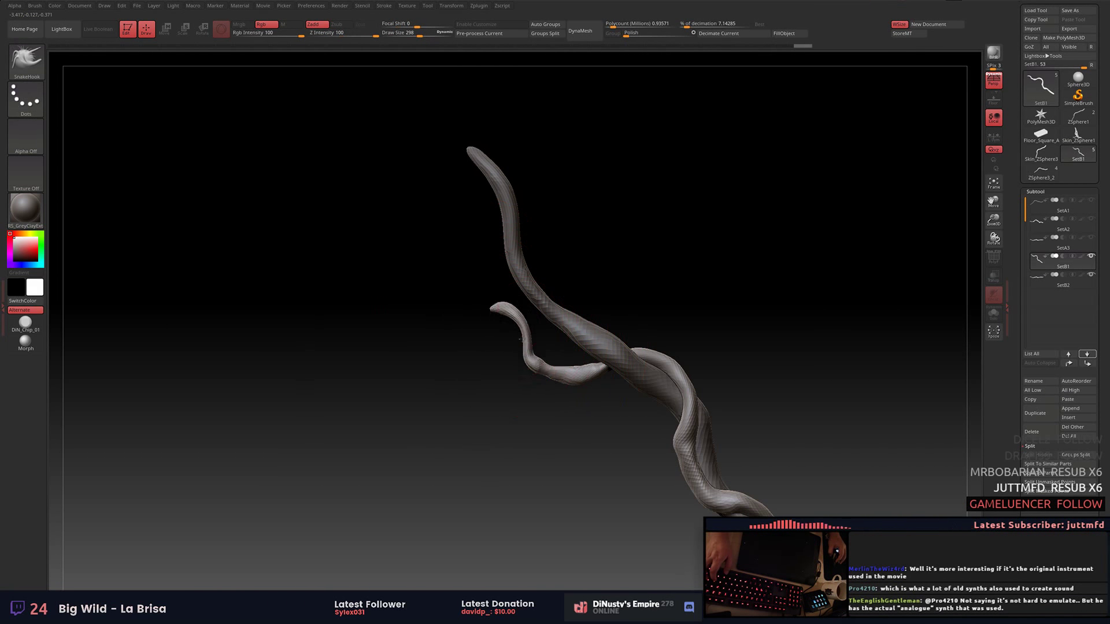
{"action": "key", "text": "b"}
{"action": "key", "text": "m"}
{"action": "key", "text": "v"}
{"action": "left_click_drag", "start_coordinate": [651, 375], "coordinate": [498, 306]}
{"action": "mouse_move", "coordinate": [586, 286]}
{"action": "left_mouse_down"}
{"action": "mouse_move", "coordinate": [459, 384]}
{"action": "mouse_move", "coordinate": [563, 428]}
{"action": "left_mouse_up"}
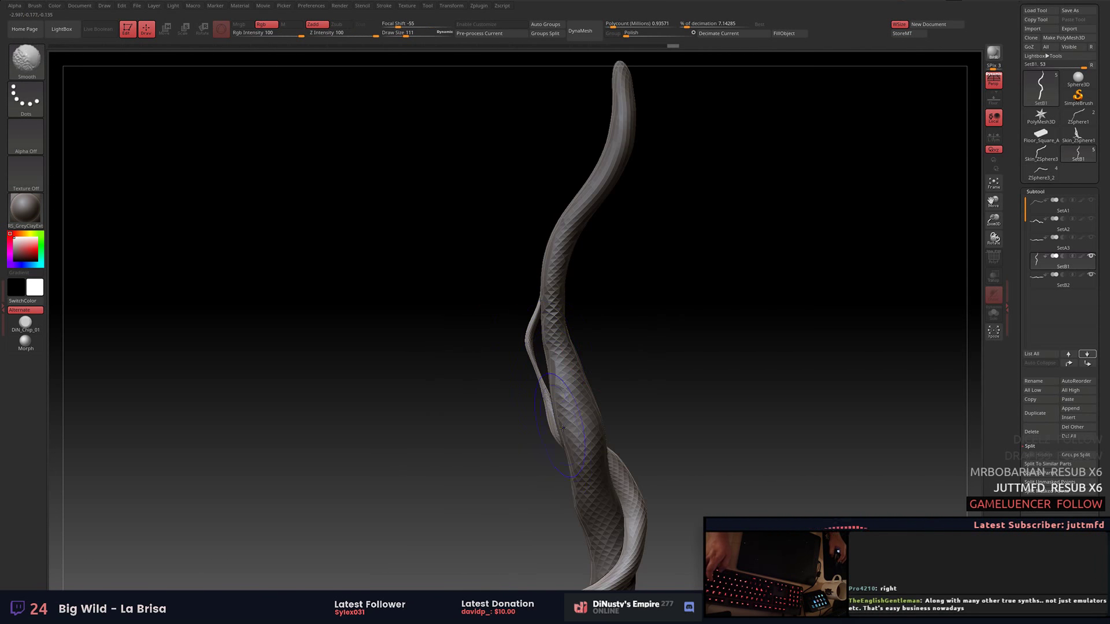
Shape the branch with Inflat and SnakeHook, then open SetB1's merge options.
{"action": "key", "text": "b"}
{"action": "key", "text": "i"}
{"action": "key", "text": "n"}
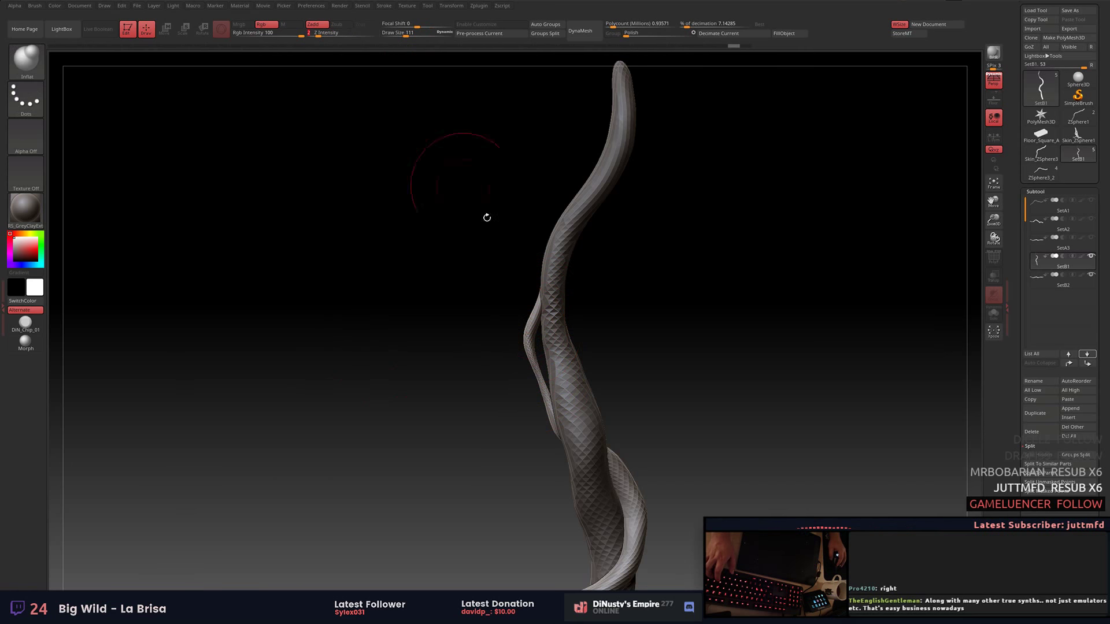
{"action": "key", "text": "b"}
{"action": "mouse_move", "coordinate": [738, 275]}
{"action": "left_mouse_down"}
{"action": "mouse_move", "coordinate": [577, 409]}
{"action": "mouse_move", "coordinate": [538, 181]}
{"action": "left_mouse_up"}
{"action": "key", "text": "s"}
{"action": "key", "text": "h"}
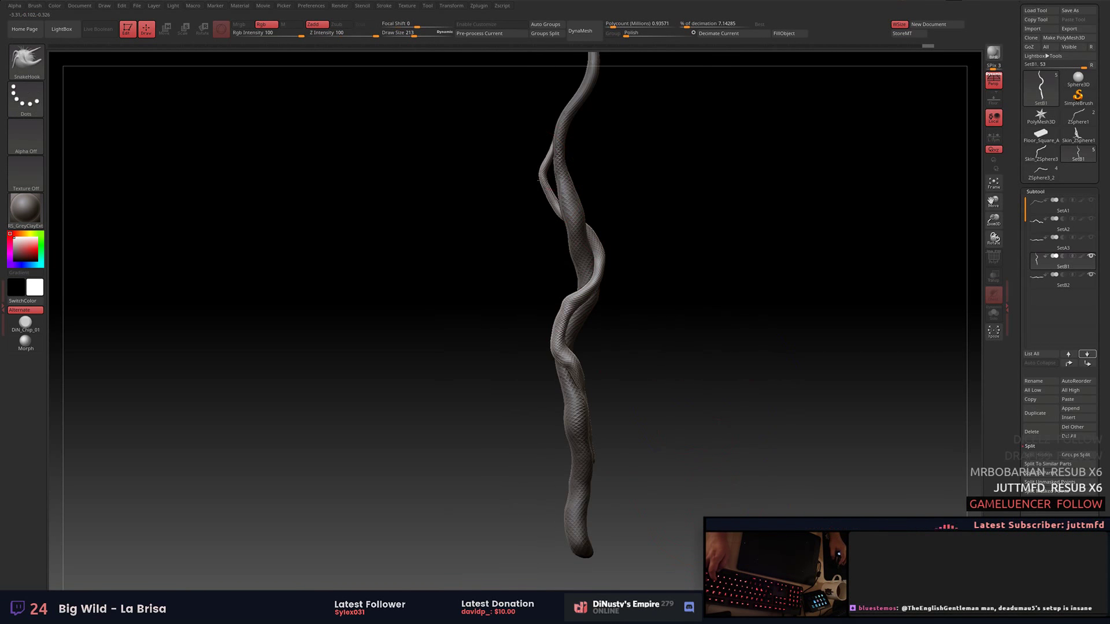
{"action": "left_click_drag", "start_coordinate": [564, 326], "coordinate": [652, 468]}
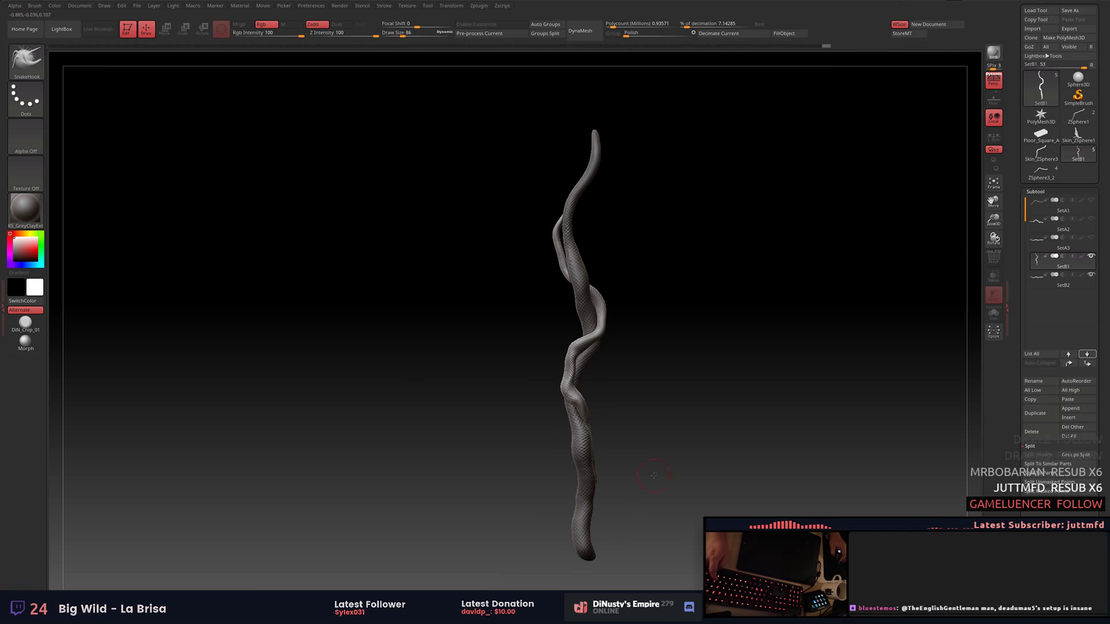
{"action": "left_click", "coordinate": [1033, 258]}
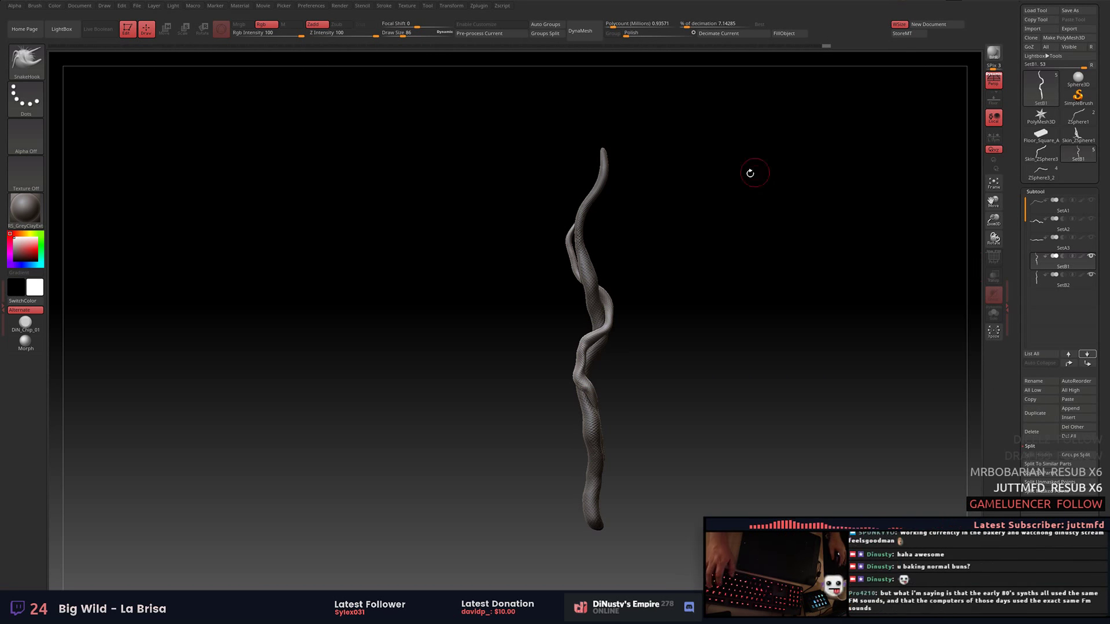
{"action": "left_click", "coordinate": [1035, 455]}
Merge SetB2 down into SetB1 and orbit the combined roots.
{"action": "key", "text": "w"}
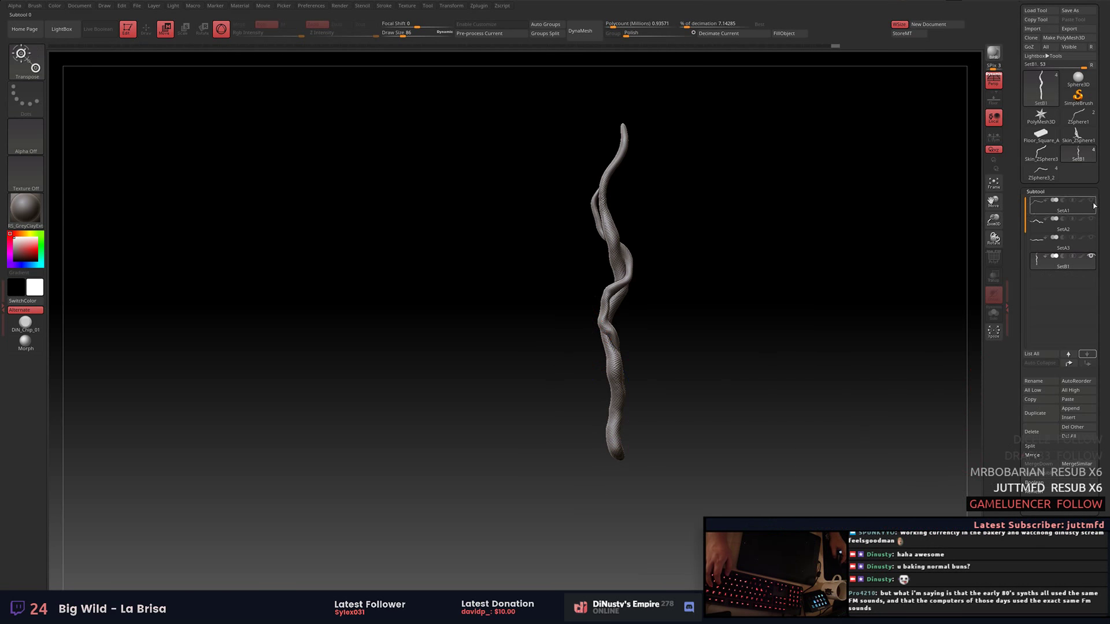
{"action": "left_click", "coordinate": [1038, 463]}
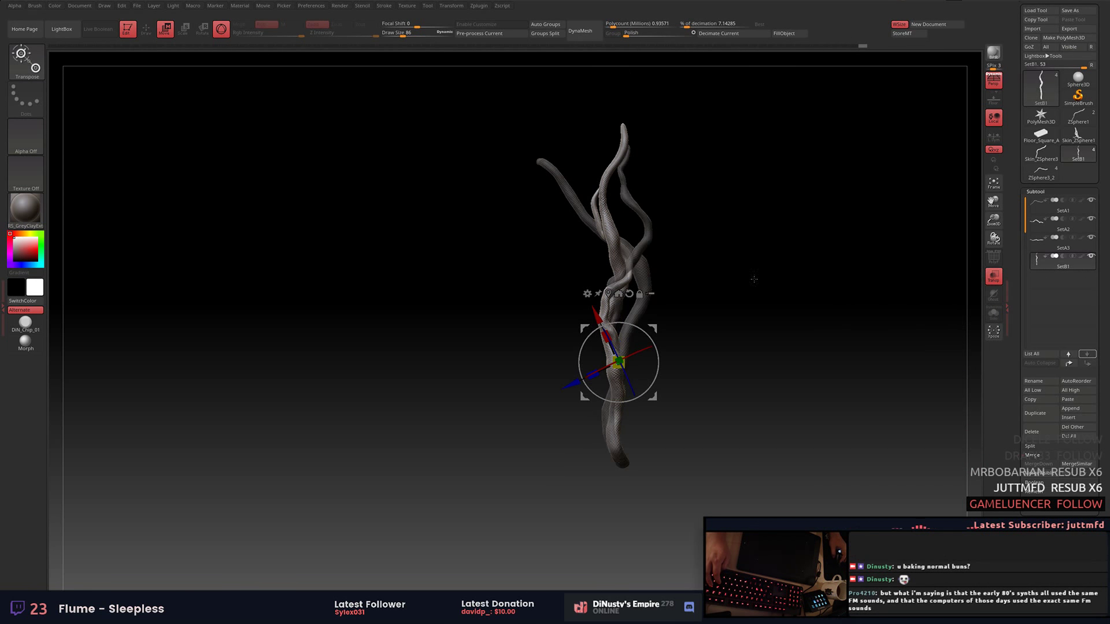
{"action": "scroll", "coordinate": [637, 314], "scroll_direction": "up", "scroll_amount": 2}
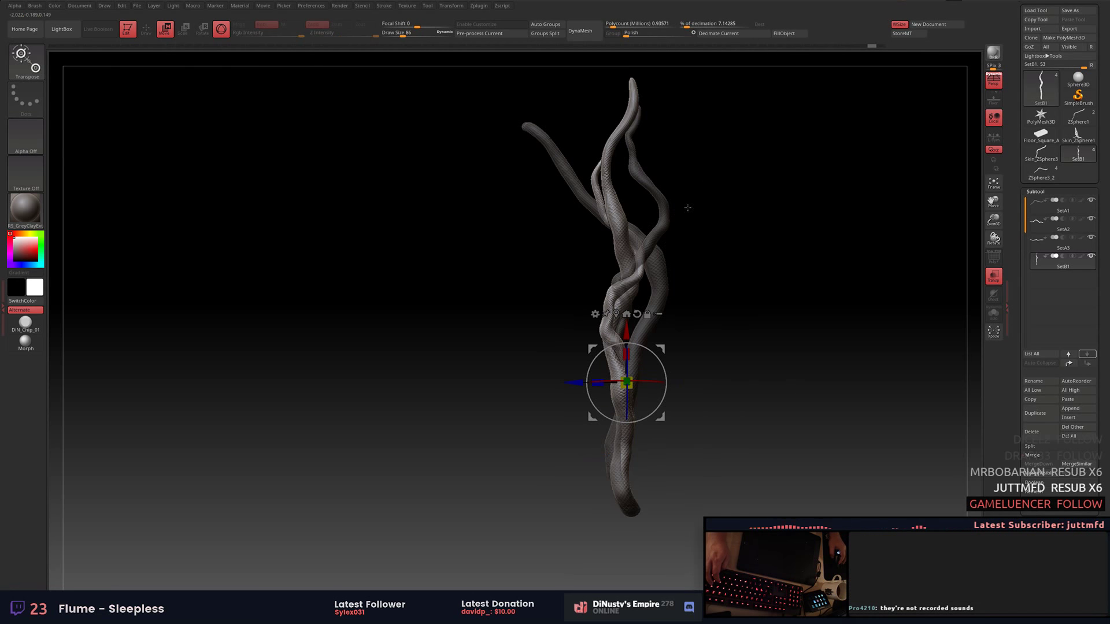
{"action": "key", "text": "q"}
{"action": "left_click_drag", "start_coordinate": [719, 256], "coordinate": [818, 299]}
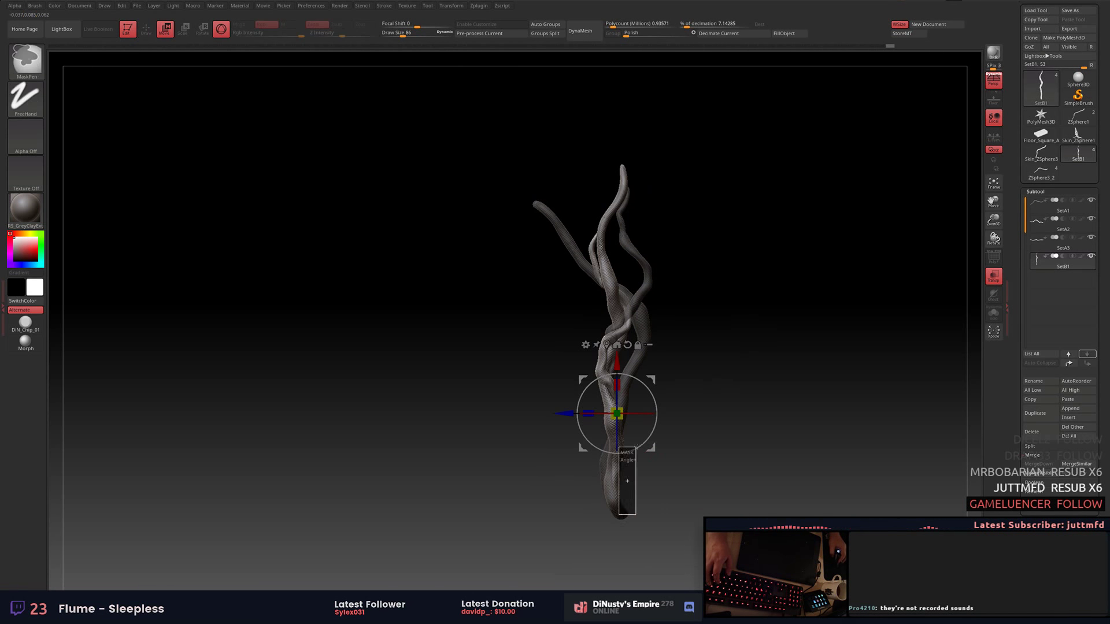
Select the SetA1 and SetB1 root strands and choose the SnakeHook brush.
{"action": "left_click", "coordinate": [620, 516]}
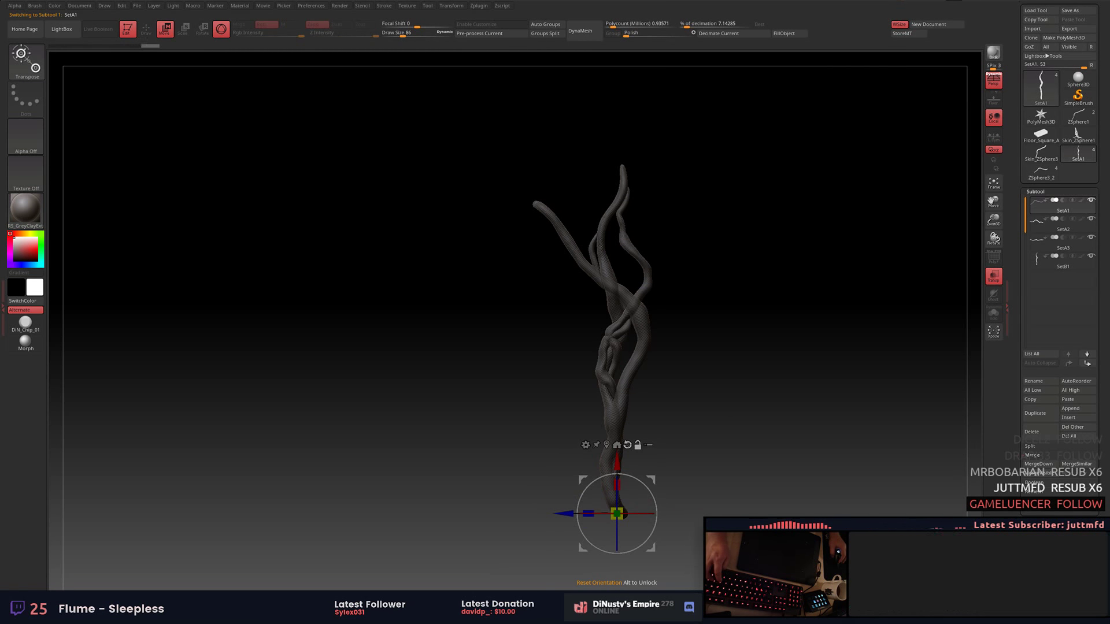
{"action": "scroll", "coordinate": [1032, 266], "scroll_direction": "down", "scroll_amount": 2}
{"action": "left_click", "coordinate": [618, 513]}
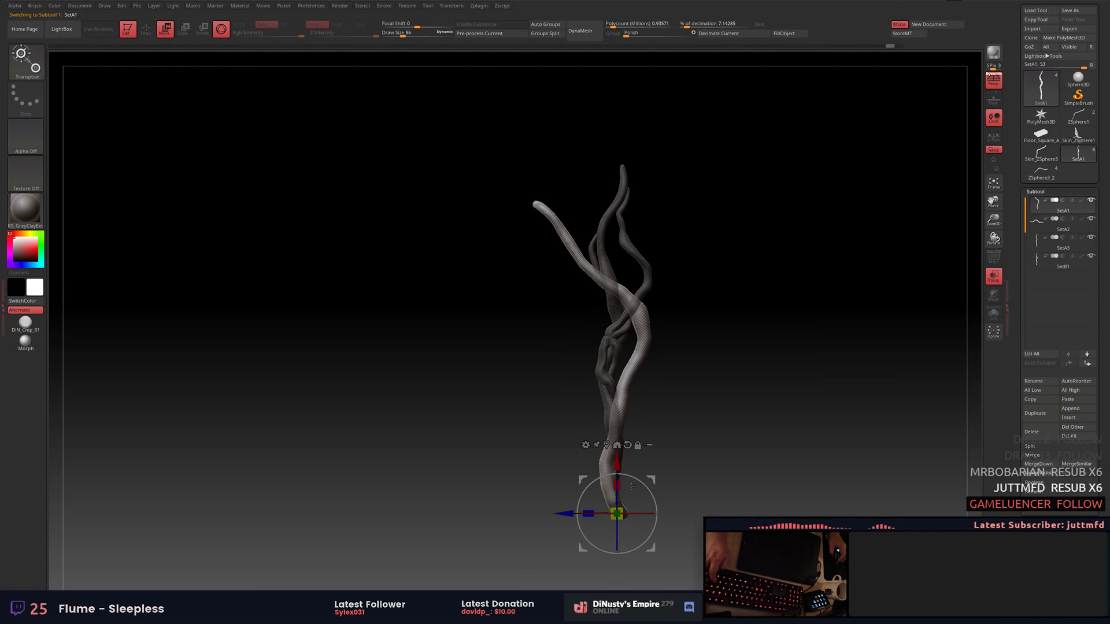
{"action": "left_click", "coordinate": [615, 416]}
{"action": "left_click_drag", "start_coordinate": [752, 376], "coordinate": [717, 408]}
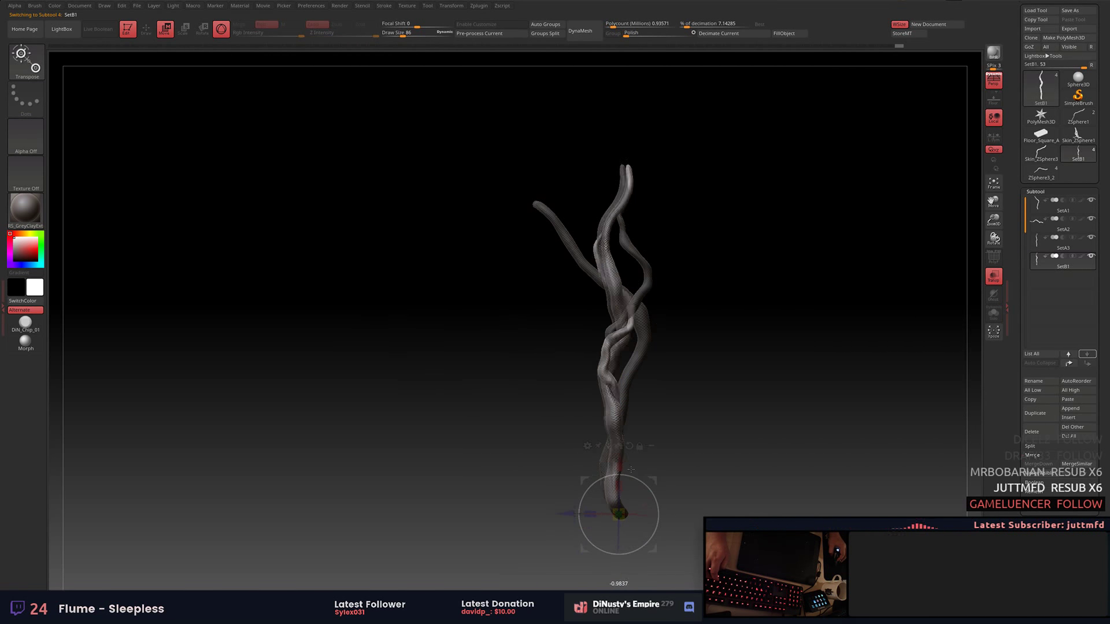
{"action": "key", "text": "b"}
{"action": "key", "text": "s"}
{"action": "key", "text": "h"}
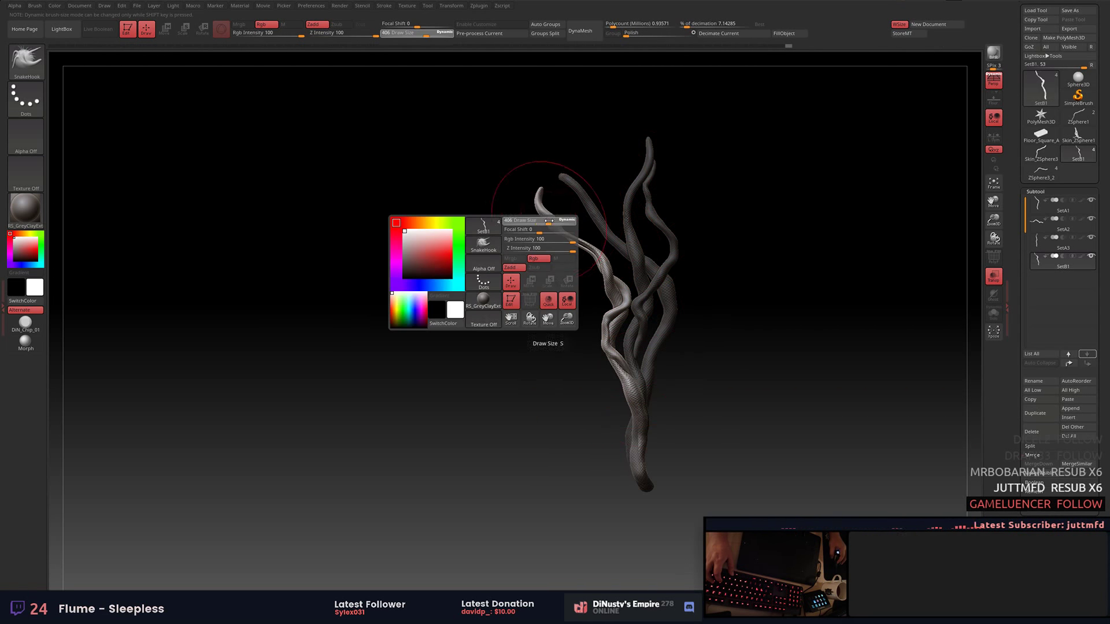
Switch between Inflat and SnakeHook brushes and zoom in on a tentacle tip.
{"action": "key", "text": "b"}
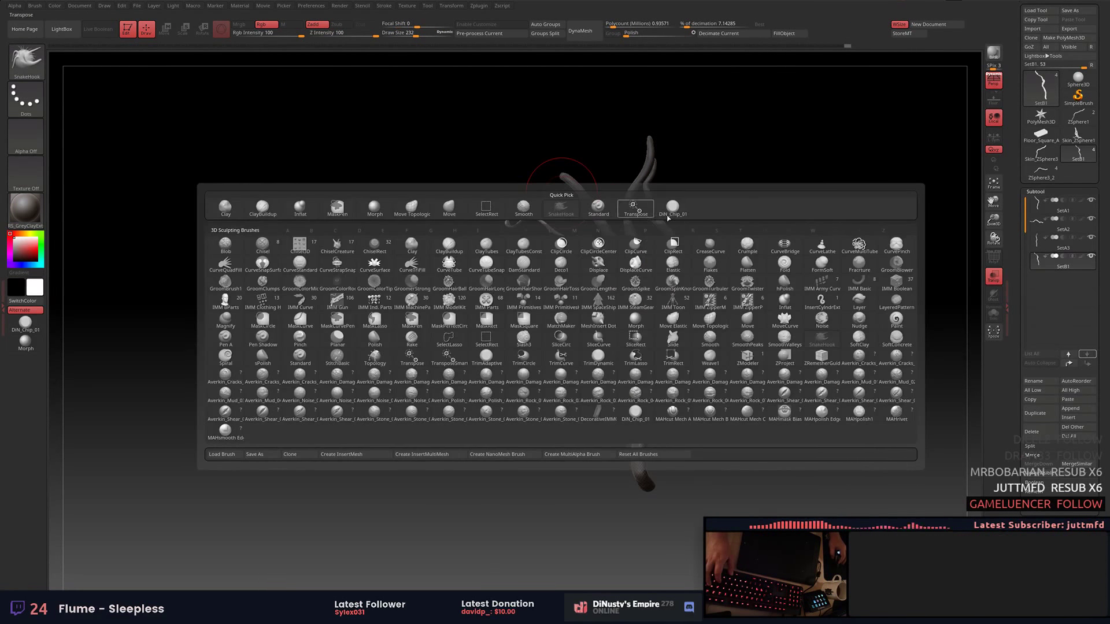
{"action": "key", "text": "i"}
{"action": "key", "text": "n"}
{"action": "left_click_drag", "start_coordinate": [528, 254], "coordinate": [617, 317]}
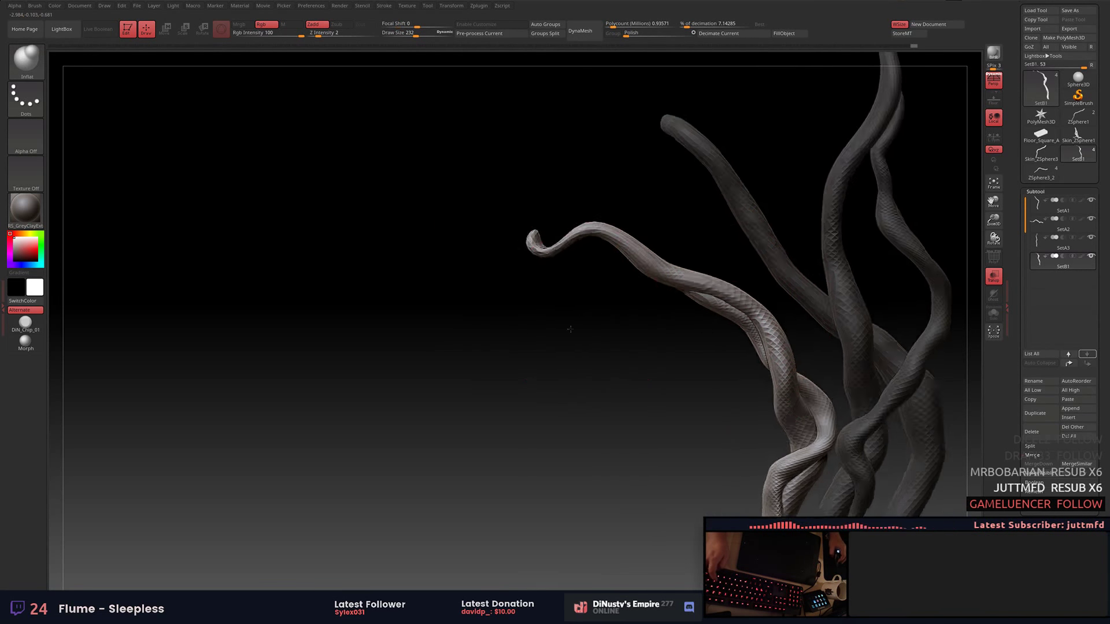
{"action": "key", "text": "b"}
{"action": "key", "text": "s"}
{"action": "key", "text": "h"}
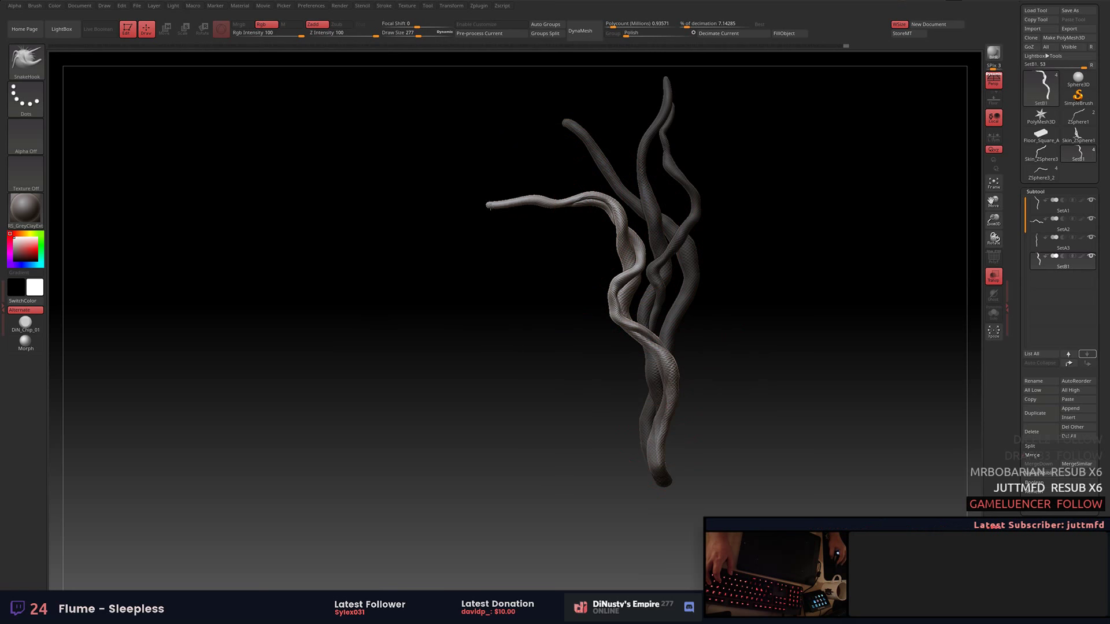
{"action": "left_click_drag", "start_coordinate": [439, 266], "coordinate": [485, 214]}
{"action": "mouse_move", "coordinate": [524, 201]}
{"action": "right_mouse_down"}
{"action": "mouse_move", "coordinate": [651, 307]}
{"action": "mouse_move", "coordinate": [508, 256]}
{"action": "mouse_move", "coordinate": [492, 226]}
{"action": "mouse_move", "coordinate": [696, 306]}
{"action": "right_mouse_up"}
Rotate the left tentacle into a new pose using the Move brush and Deformation Rotate.
{"action": "key", "text": "b"}
{"action": "key", "text": "m"}
{"action": "key", "text": "v"}
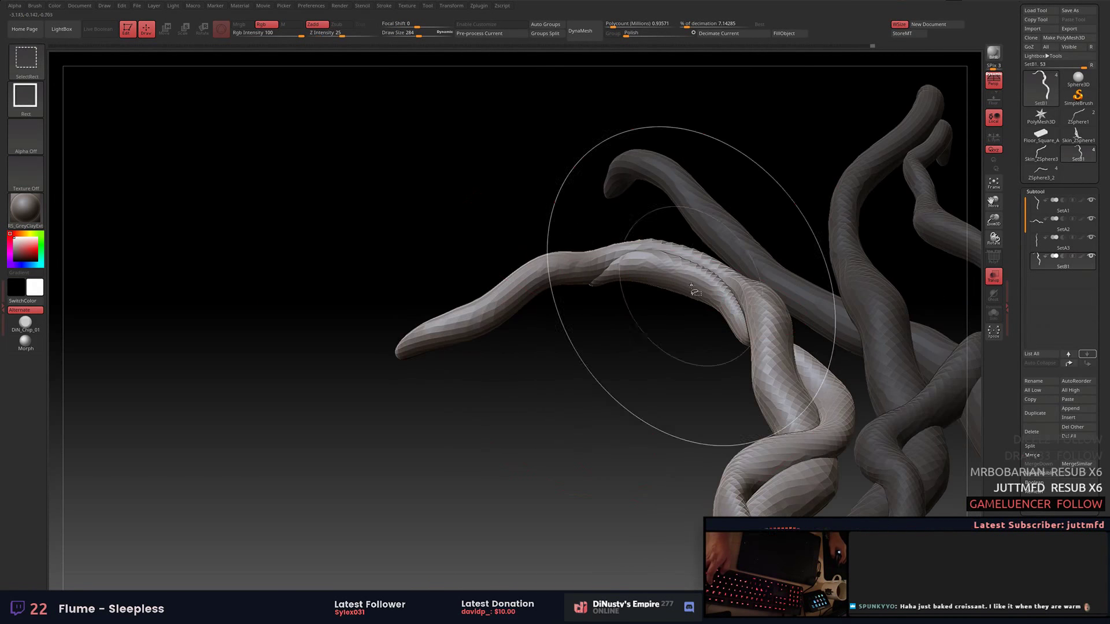
{"action": "key", "text": "b"}
{"action": "key", "text": "m"}
{"action": "key", "text": "v"}
{"action": "mouse_move", "coordinate": [686, 287]}
{"action": "right_mouse_down", "text": "alt"}
{"action": "mouse_move", "coordinate": [681, 440]}
{"action": "mouse_move", "coordinate": [517, 422]}
{"action": "right_mouse_up", "text": "alt"}
{"action": "right_click_drag", "start_coordinate": [758, 258], "coordinate": [939, 325], "text": "alt"}
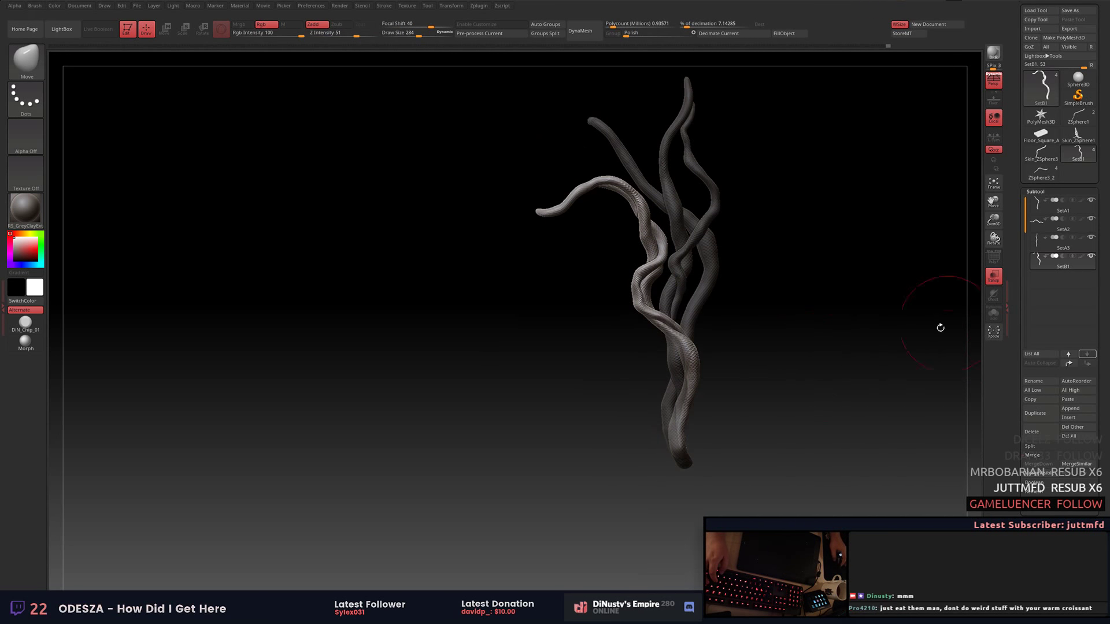
{"action": "key", "text": "w"}
{"action": "left_click_drag", "start_coordinate": [1018, 347], "coordinate": [1017, 240]}
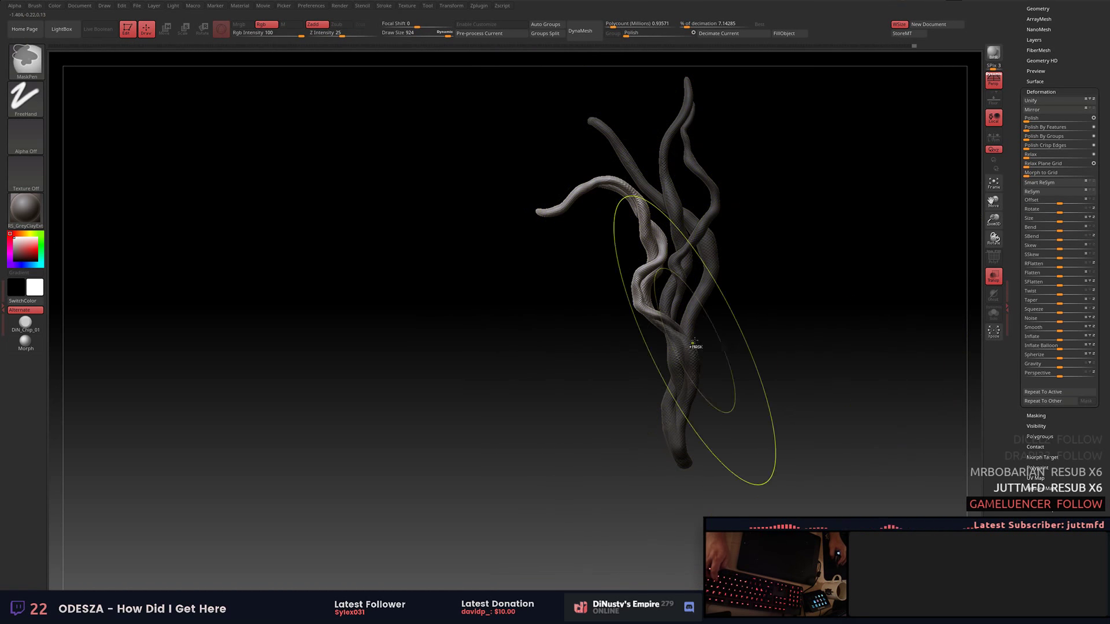
{"action": "left_click_drag", "start_coordinate": [1064, 210], "coordinate": [1070, 211]}
Pull the lower tentacles to the right with Move and send the mesh to Modo via GoZ.
{"action": "key", "text": "b"}
{"action": "key", "text": "m"}
{"action": "key", "text": "t"}
{"action": "mouse_move", "coordinate": [842, 265]}
{"action": "left_mouse_down"}
{"action": "mouse_move", "coordinate": [703, 337]}
{"action": "mouse_move", "coordinate": [726, 353]}
{"action": "left_mouse_up"}
{"action": "key", "text": "b"}
{"action": "key", "text": "m"}
{"action": "key", "text": "v"}
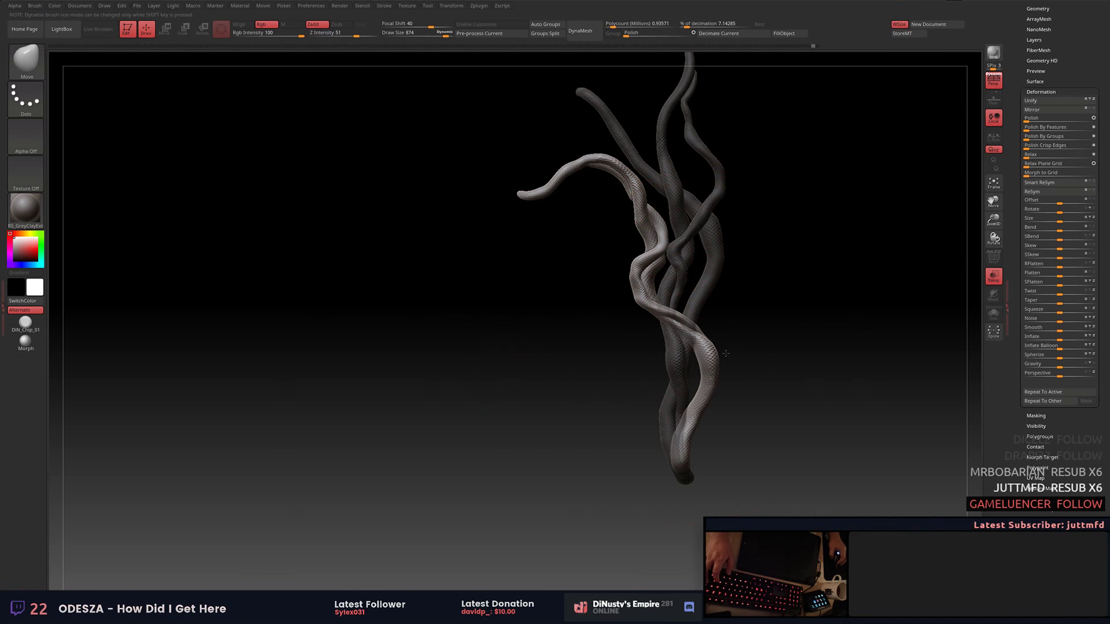
{"action": "key", "text": "ctrl+g"}
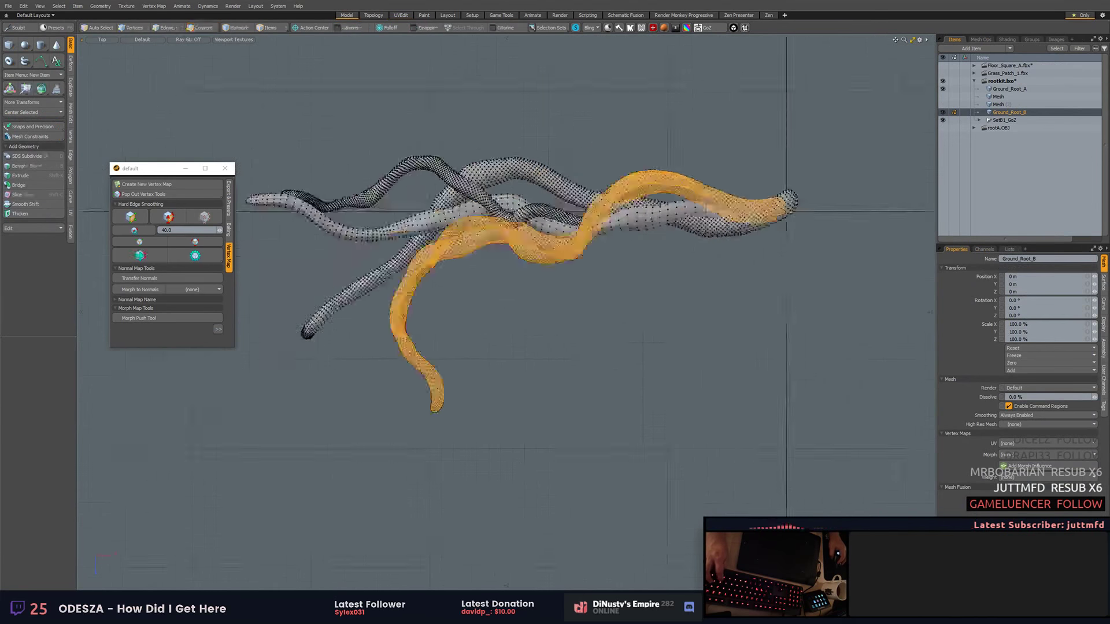
Delete the leftover GoZ item in Modo and export the root mesh as FBX into Ground Roots.
{"action": "left_click", "coordinate": [999, 105]}
{"action": "key", "text": "Delete"}
{"action": "key", "text": "Return"}
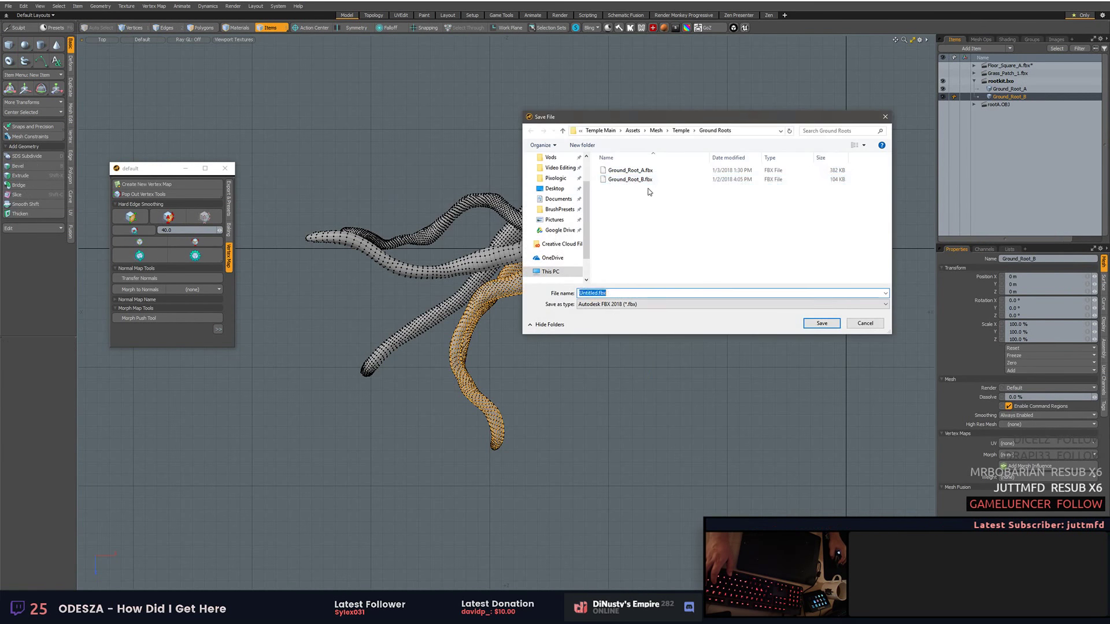
{"action": "key", "text": "alt+Tab"}
Drop Ground_Root_B into the temple scene along the ledge beside the pit.
{"action": "mouse_move", "coordinate": [572, 270]}
{"action": "left_mouse_down"}
{"action": "mouse_move", "coordinate": [608, 345]}
{"action": "mouse_move", "coordinate": [678, 305]}
{"action": "mouse_move", "coordinate": [650, 265]}
{"action": "mouse_move", "coordinate": [521, 173]}
{"action": "mouse_move", "coordinate": [506, 149]}
{"action": "left_mouse_up"}
{"action": "key", "text": "e"}
{"action": "key", "text": "w"}
{"action": "left_click_drag", "start_coordinate": [518, 200], "coordinate": [636, 318], "text": "alt"}
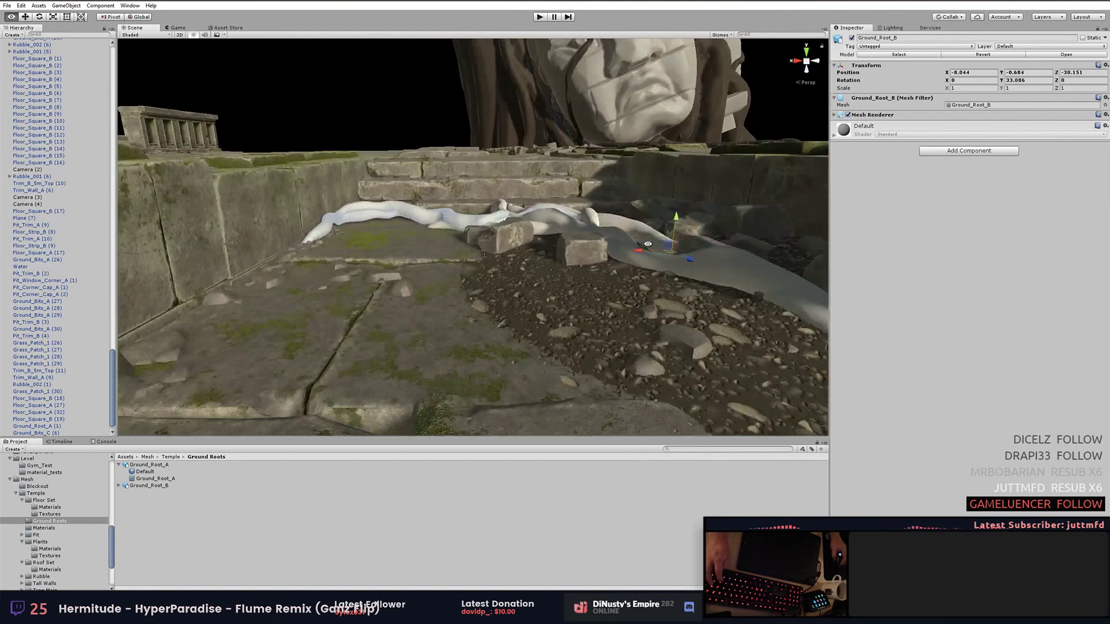
Move and rotate Ground_Root_B so it drapes across the rubble in the pit.
{"action": "key", "text": "w"}
{"action": "mouse_move", "coordinate": [694, 376]}
{"action": "left_mouse_down"}
{"action": "mouse_move", "coordinate": [731, 412]}
{"action": "mouse_move", "coordinate": [597, 278]}
{"action": "left_mouse_up"}
{"action": "key", "text": "e"}
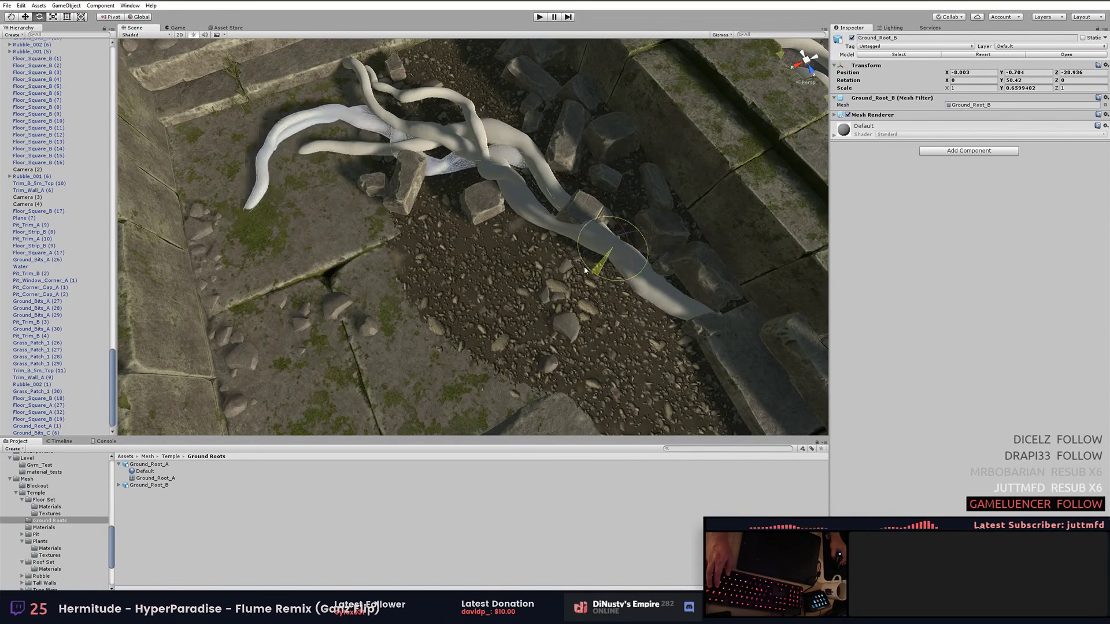
{"action": "left_click_drag", "start_coordinate": [720, 386], "coordinate": [623, 306], "text": "alt"}
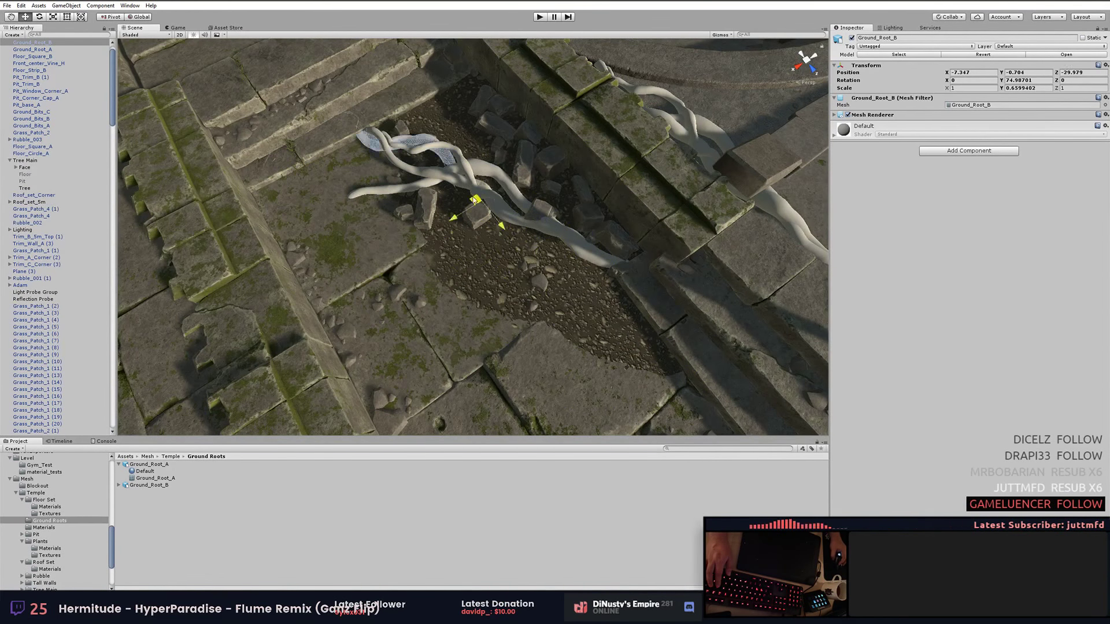
{"action": "left_click_drag", "start_coordinate": [455, 171], "coordinate": [627, 318]}
{"action": "left_click_drag", "start_coordinate": [656, 374], "coordinate": [701, 337]}
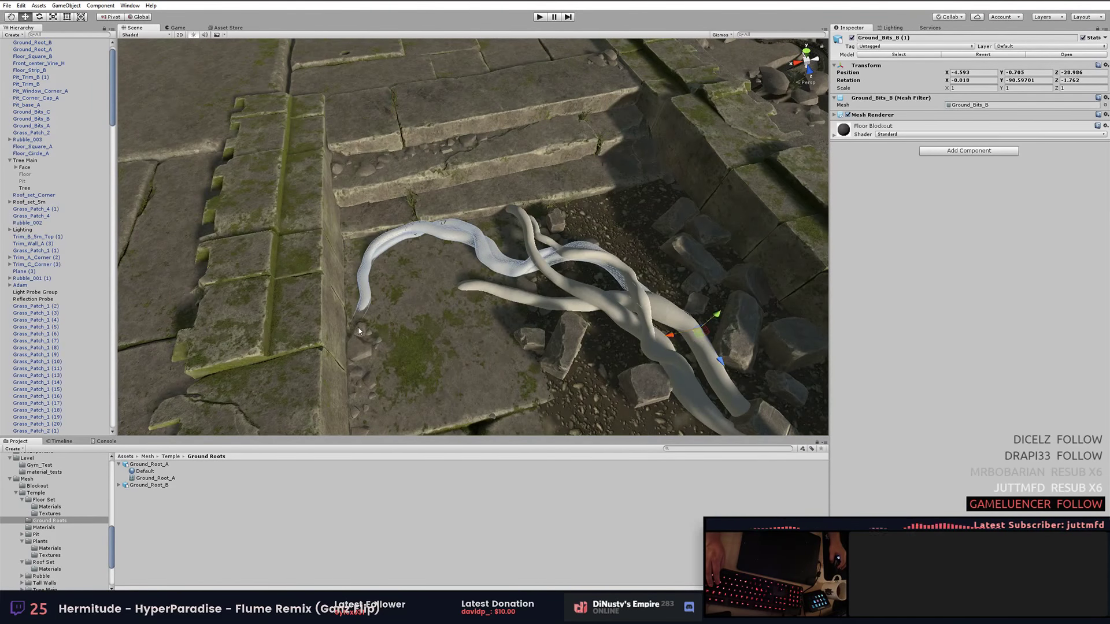
Adjust the rotation and position of the Floor_Strip_B (10) slab, then select the Ground_Bits_C rubble.
{"action": "left_click_drag", "start_coordinate": [357, 331], "coordinate": [521, 260], "text": "alt"}
{"action": "left_click", "coordinate": [520, 322]}
{"action": "key", "text": "f"}
{"action": "key", "text": "e"}
{"action": "key", "text": "r"}
{"action": "mouse_move", "coordinate": [457, 184]}
{"action": "left_mouse_down", "text": "alt"}
{"action": "mouse_move", "coordinate": [483, 218]}
{"action": "mouse_move", "coordinate": [334, 248]}
{"action": "mouse_move", "coordinate": [574, 213]}
{"action": "left_mouse_up", "text": "alt"}
{"action": "key", "text": "w"}
{"action": "left_click", "coordinate": [334, 248]}
{"action": "left_click_drag", "start_coordinate": [629, 181], "coordinate": [651, 249], "text": "alt"}
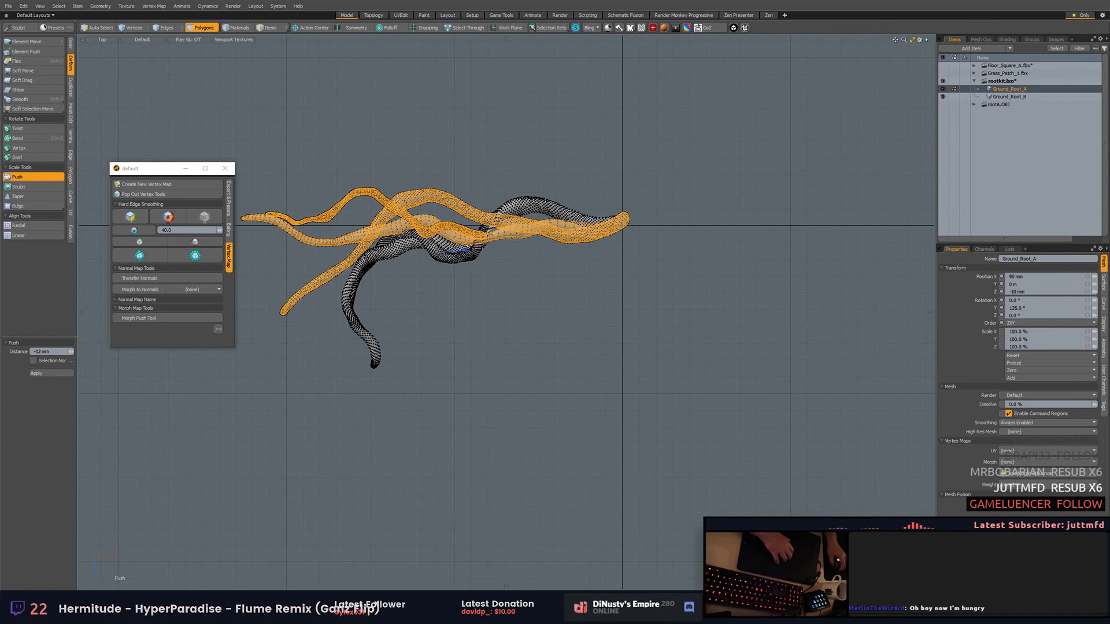
Select Ground_Root_B in Modo's Items list, export only that mesh, and return to Unity.
{"action": "key", "text": "Down"}
{"action": "key", "text": "5"}
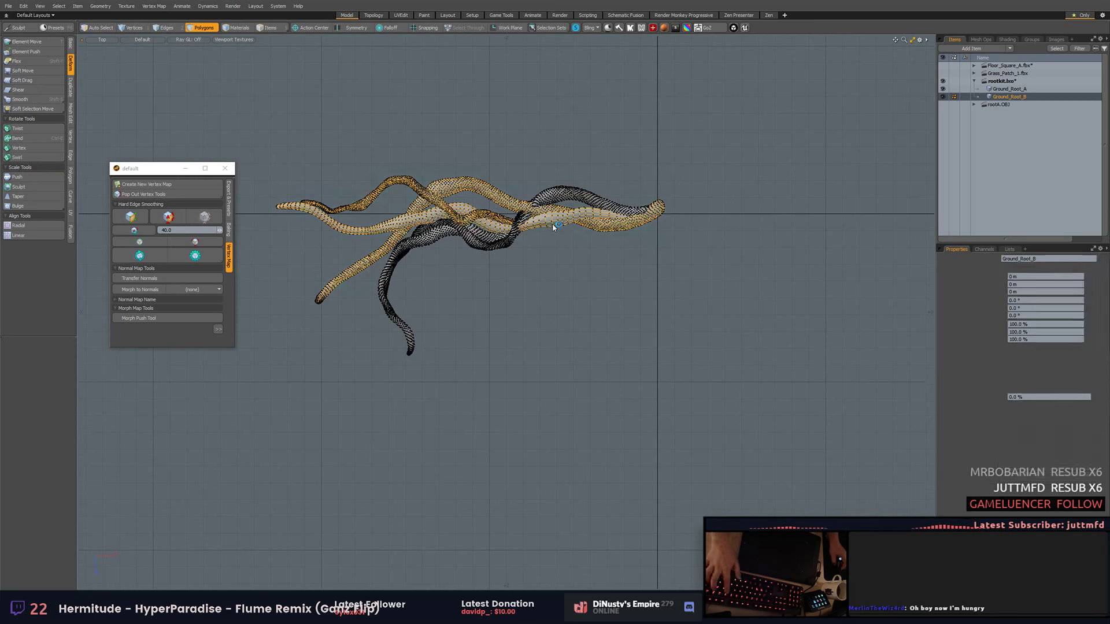
{"action": "left_click", "coordinate": [582, 223]}
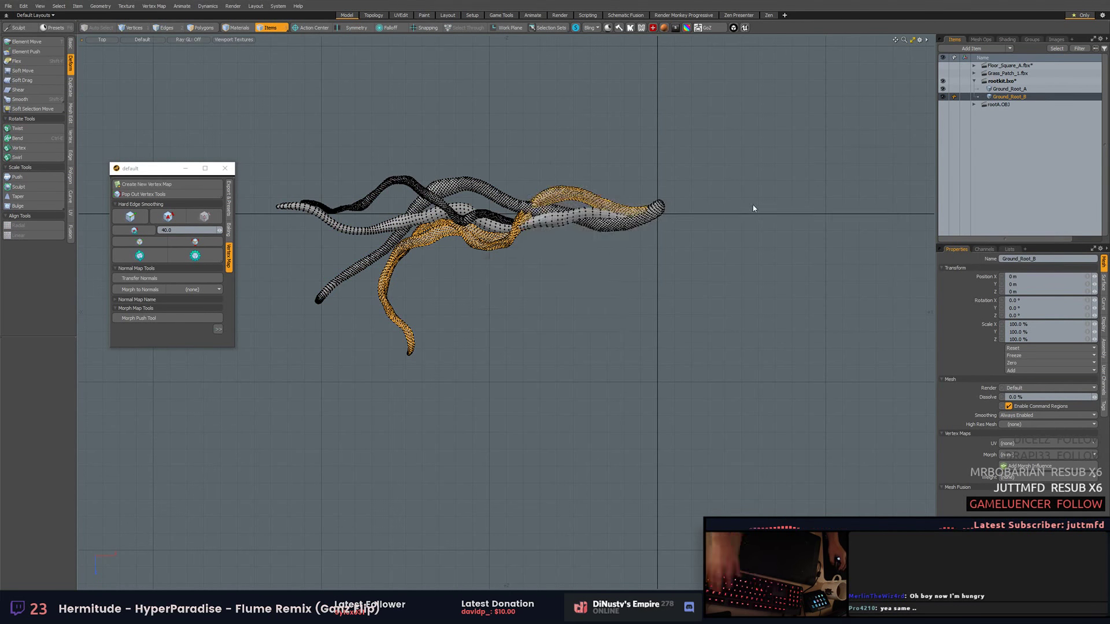
{"action": "key", "text": "alt+Tab"}
{"action": "mouse_move", "coordinate": [495, 250]}
{"action": "right_mouse_down"}
{"action": "mouse_move", "coordinate": [588, 232]}
{"action": "mouse_move", "coordinate": [424, 188]}
{"action": "right_mouse_up"}
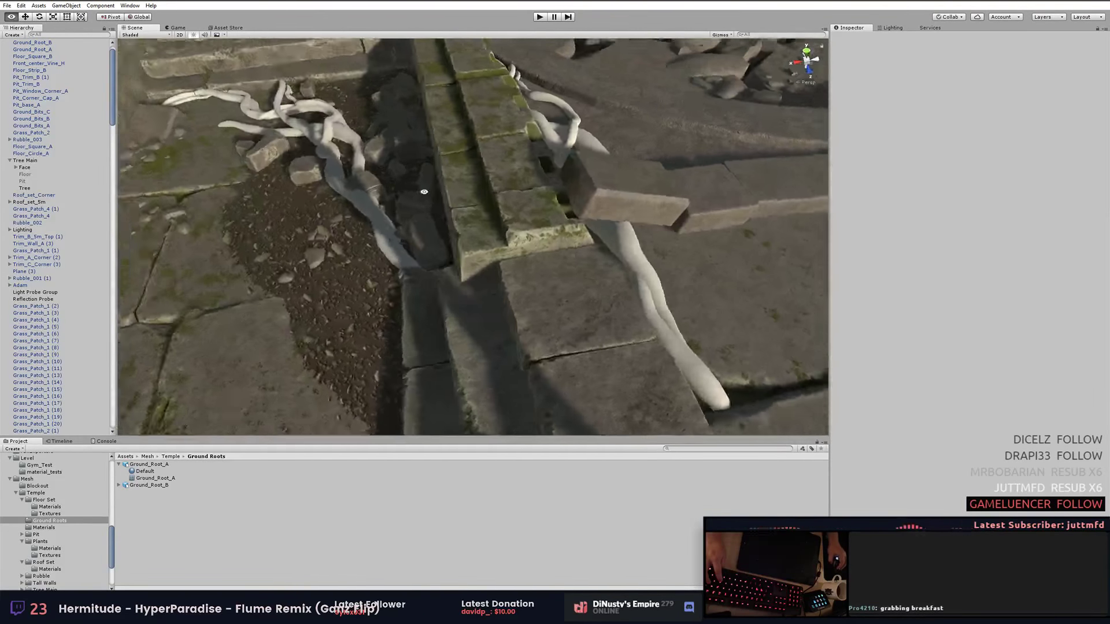
Position the Ground_Root_B copy along the floor beside the stone ledge.
{"action": "left_click", "coordinate": [671, 184]}
{"action": "right_click_drag", "start_coordinate": [588, 199], "coordinate": [609, 149]}
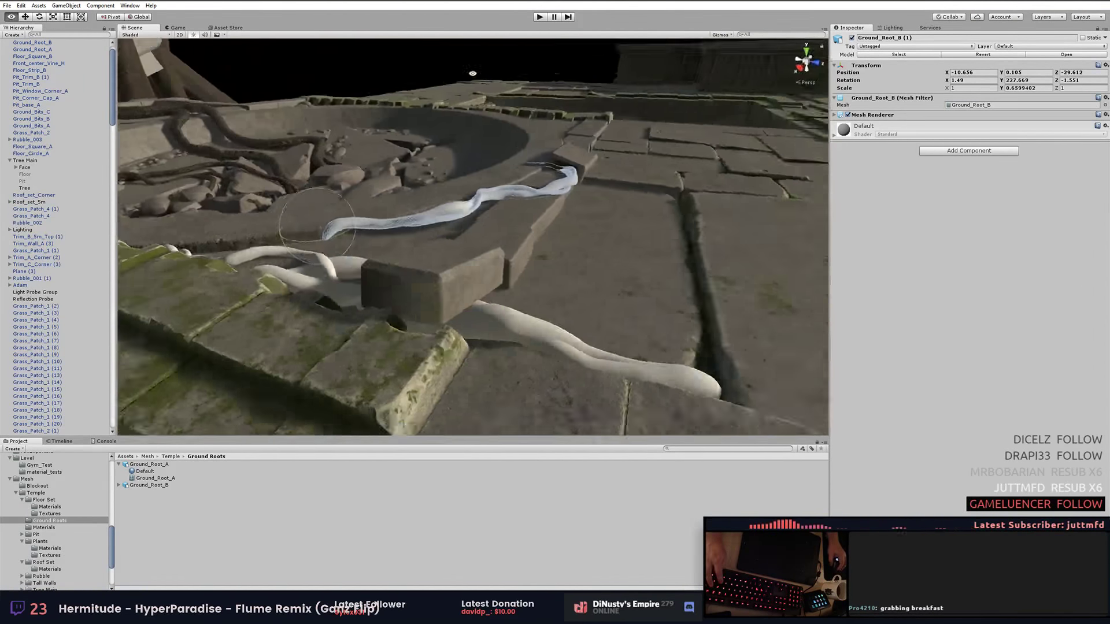
{"action": "left_click", "coordinate": [609, 149]}
{"action": "left_click", "coordinate": [595, 149]}
{"action": "right_click_drag", "start_coordinate": [595, 149], "coordinate": [273, 302]}
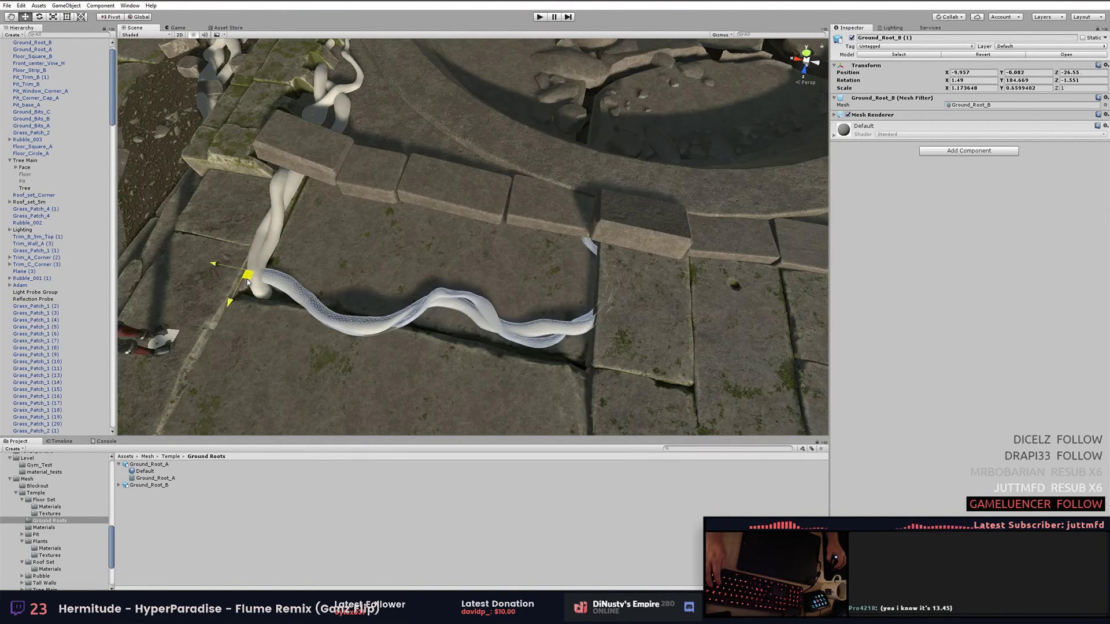
{"action": "right_click_drag", "start_coordinate": [273, 301], "coordinate": [496, 256]}
{"action": "key", "text": "ctrl+z"}
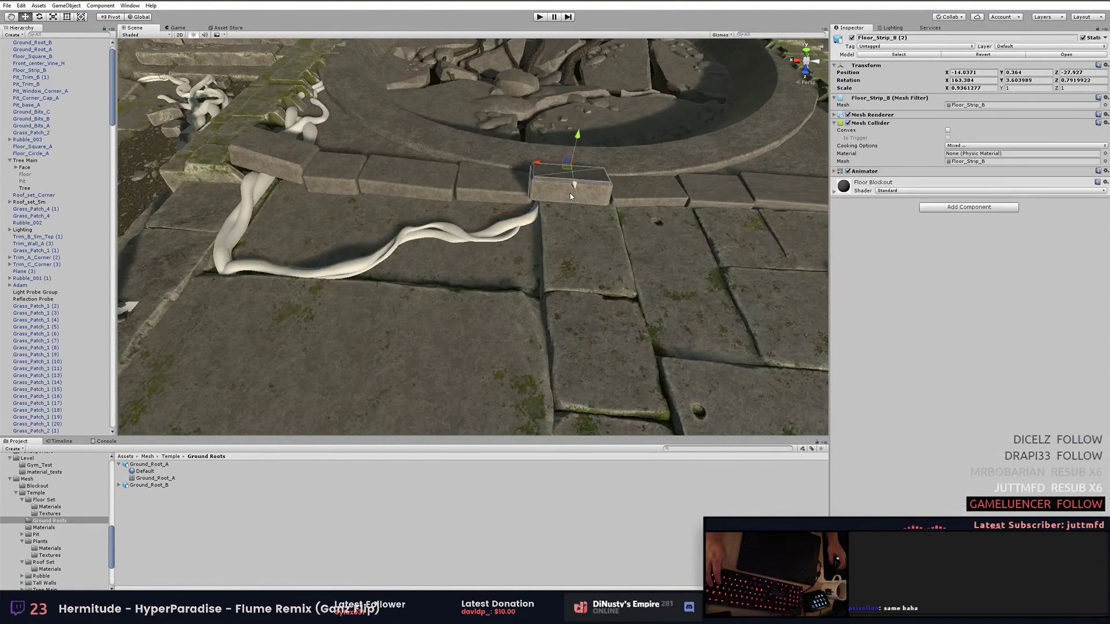
{"action": "mouse_move", "coordinate": [497, 256]}
{"action": "right_mouse_down"}
{"action": "mouse_move", "coordinate": [389, 209]}
{"action": "mouse_move", "coordinate": [880, 171]}
{"action": "right_mouse_up"}
In ZBrush, solo the SetB1 root and rotate it to a horizontal side view.
{"action": "key", "text": "alt+Tab"}
{"action": "left_click", "coordinate": [1091, 265], "text": "shift"}
{"action": "left_click_drag", "start_coordinate": [636, 376], "coordinate": [520, 347]}
{"action": "mouse_move", "coordinate": [503, 262]}
{"action": "left_mouse_down"}
{"action": "mouse_move", "coordinate": [649, 366]}
{"action": "mouse_move", "coordinate": [595, 389]}
{"action": "left_mouse_up"}
{"action": "key", "text": "space"}
{"action": "left_click_drag", "start_coordinate": [457, 422], "coordinate": [373, 331]}
{"action": "mouse_move", "coordinate": [368, 389]}
{"action": "left_mouse_down"}
{"action": "mouse_move", "coordinate": [391, 400]}
{"action": "mouse_move", "coordinate": [640, 356]}
{"action": "left_mouse_up"}
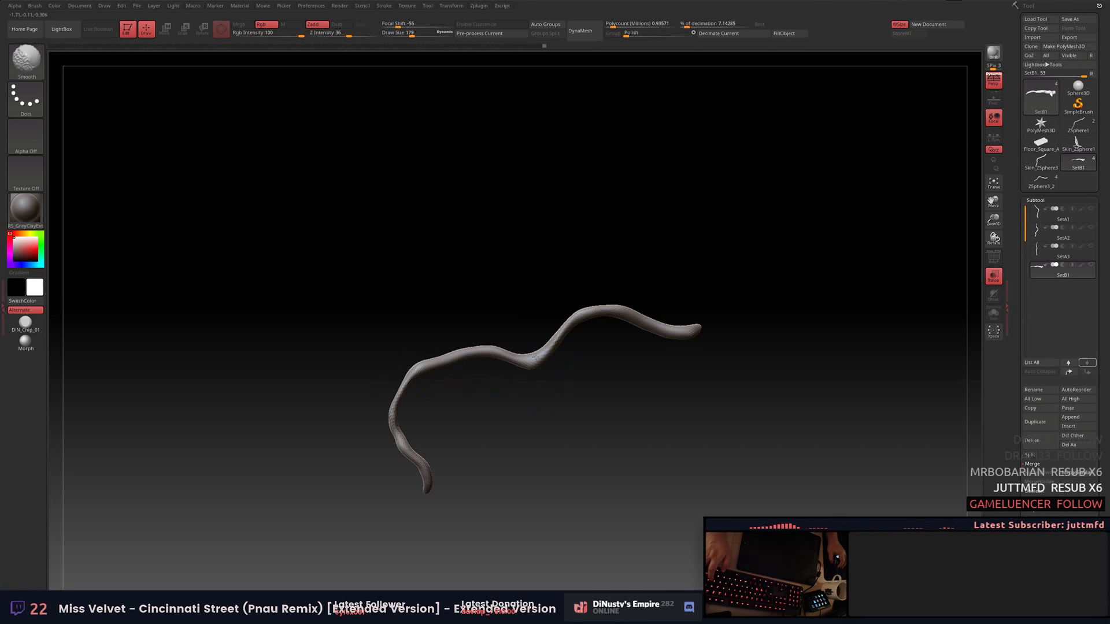
Inspect the upright SetB1 root, then make SetA1 the active subtool and zoom on its strands.
{"action": "mouse_move", "coordinate": [586, 392]}
{"action": "left_mouse_down"}
{"action": "mouse_move", "coordinate": [518, 322]}
{"action": "mouse_move", "coordinate": [580, 345]}
{"action": "mouse_move", "coordinate": [798, 345]}
{"action": "mouse_move", "coordinate": [697, 269]}
{"action": "mouse_move", "coordinate": [868, 283]}
{"action": "left_mouse_up"}
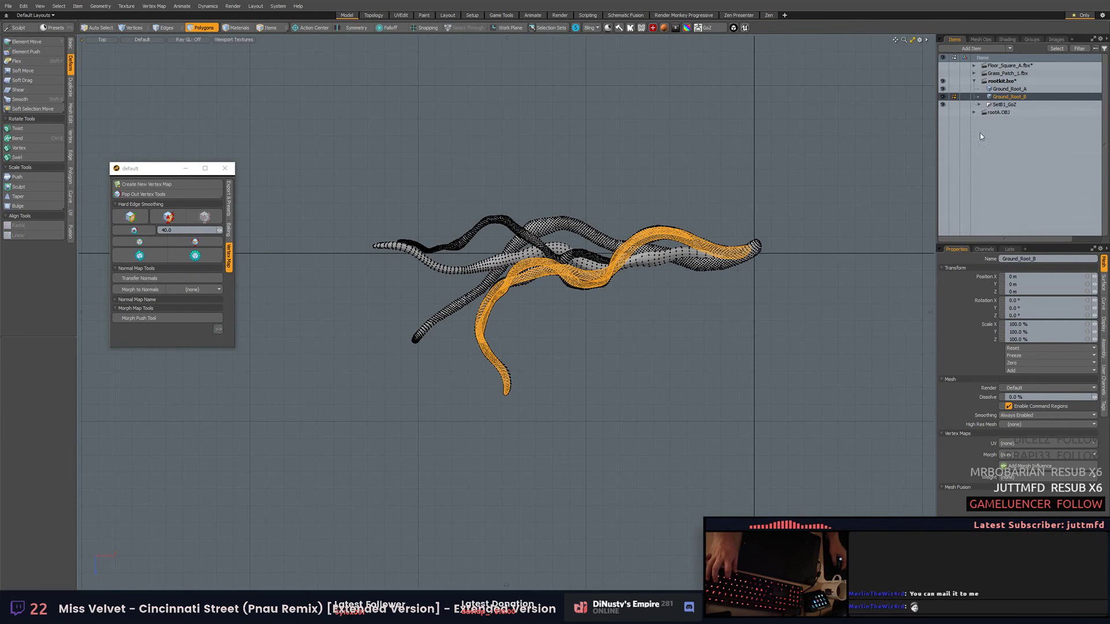
{"action": "right_click", "coordinate": [981, 137]}
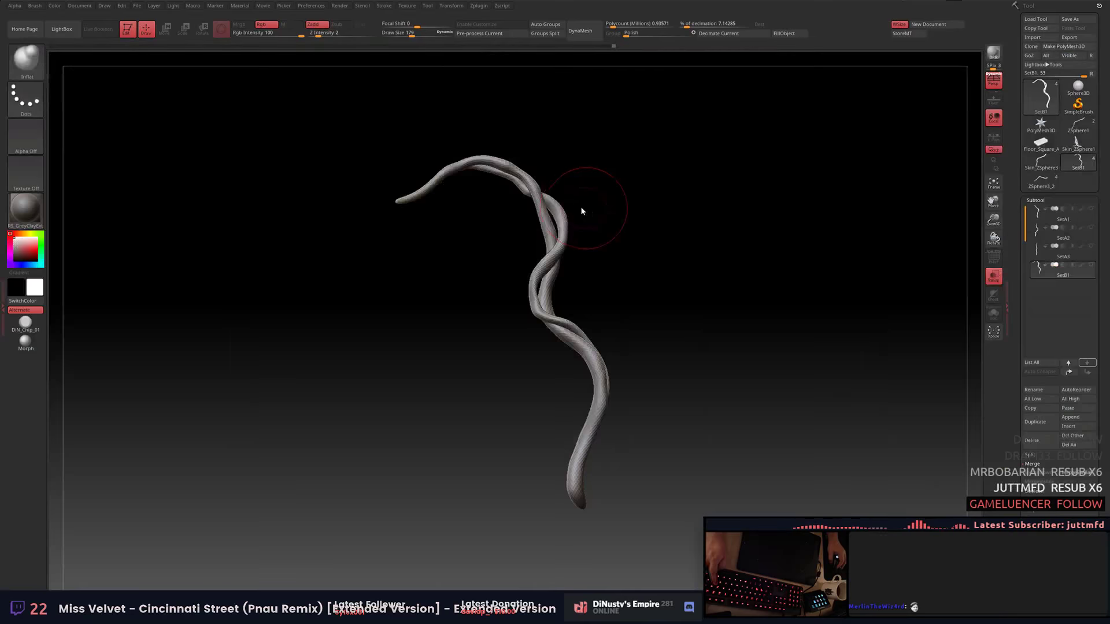
{"action": "left_click", "coordinate": [1062, 215]}
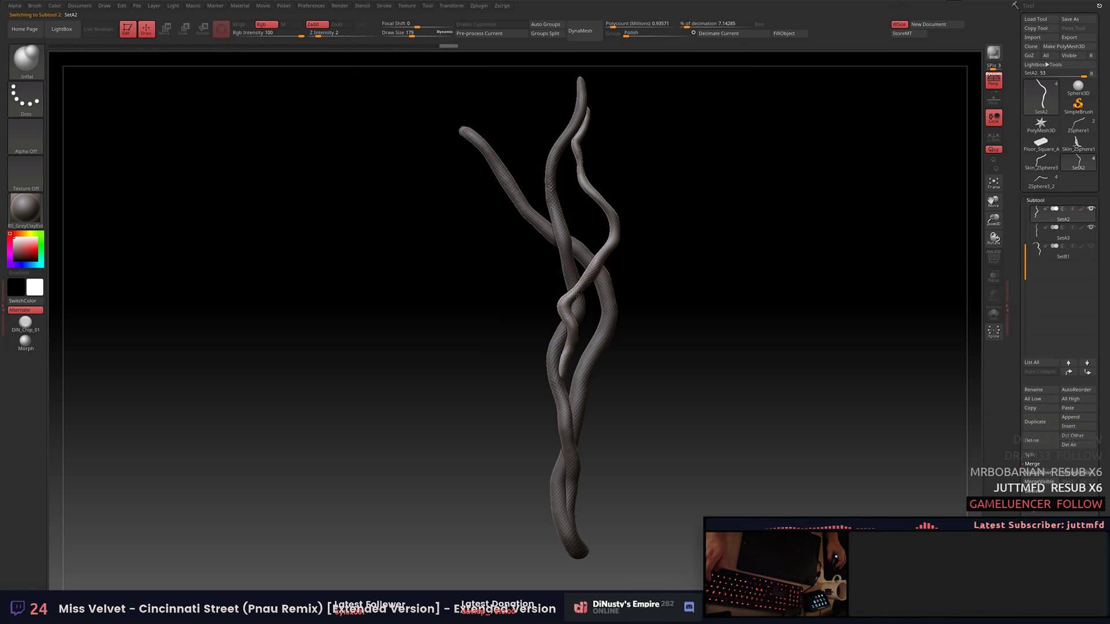
{"action": "left_click_drag", "start_coordinate": [700, 294], "coordinate": [641, 276], "text": "alt"}
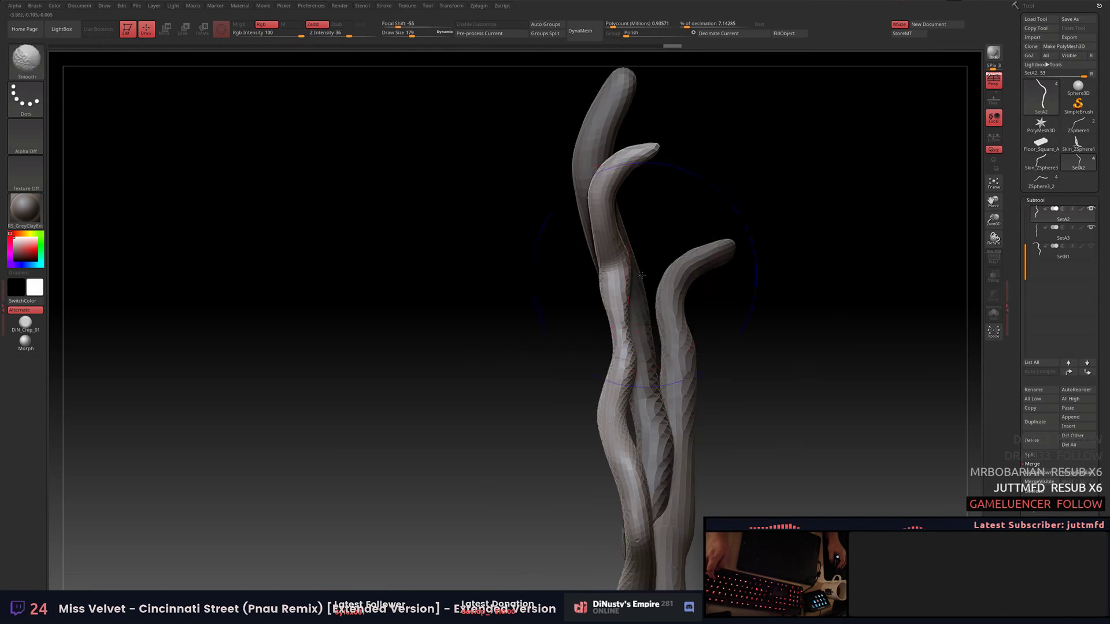
{"action": "left_click_drag", "start_coordinate": [705, 347], "coordinate": [629, 307]}
Inflate the SetA1 strands, send them to Modo with GoZ, and delete both GoZ root meshes.
{"action": "left_click", "coordinate": [632, 327]}
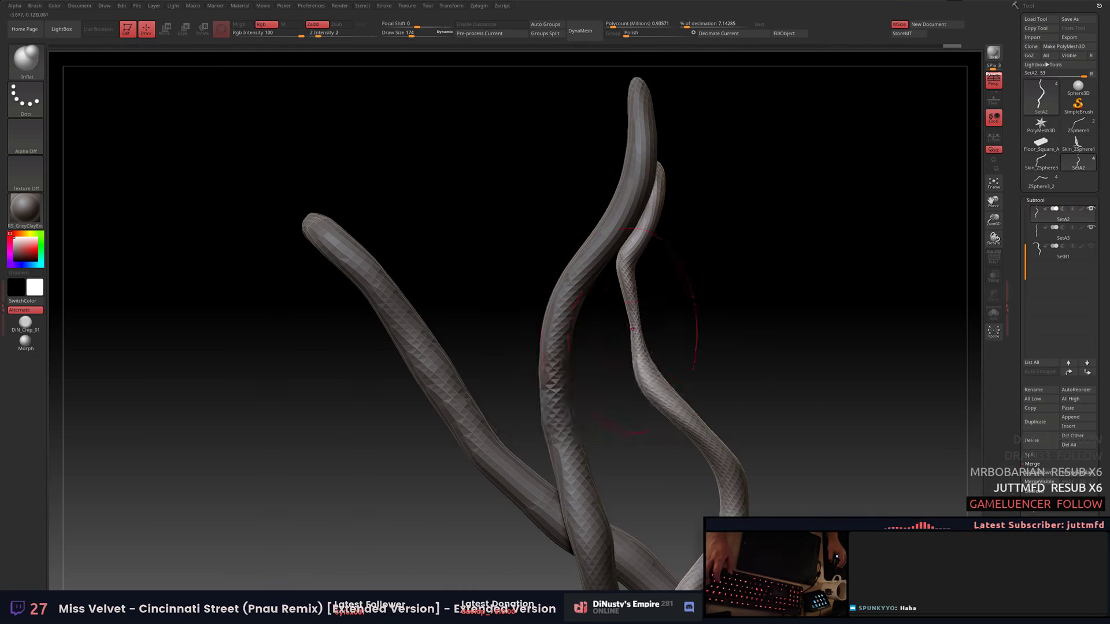
{"action": "left_click_drag", "start_coordinate": [657, 350], "coordinate": [983, 206]}
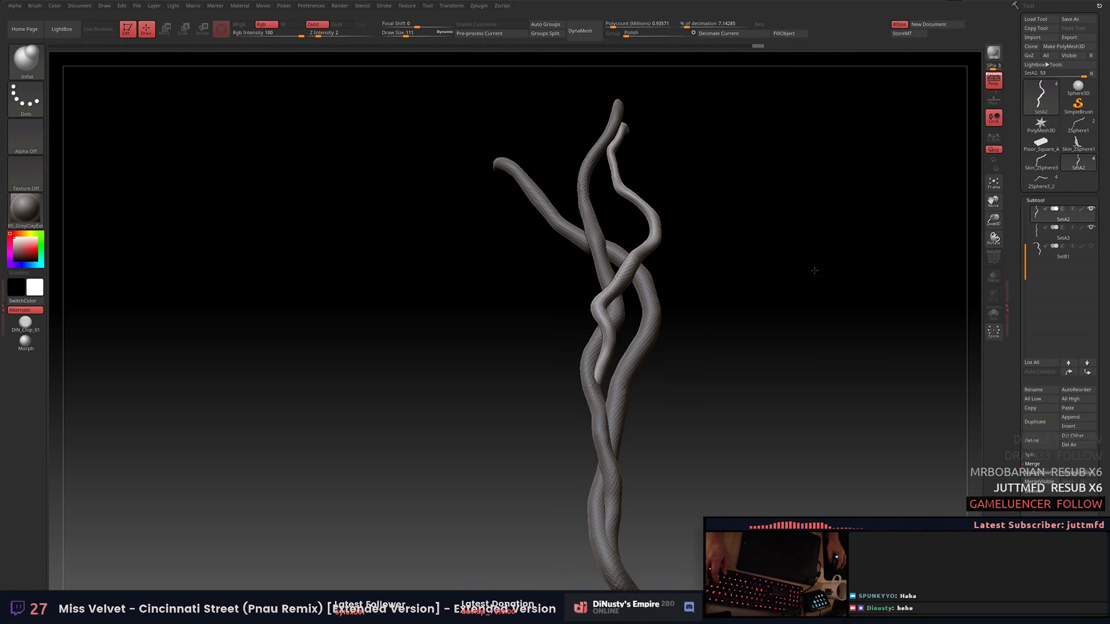
{"action": "left_click_drag", "start_coordinate": [823, 252], "coordinate": [832, 298], "text": "alt"}
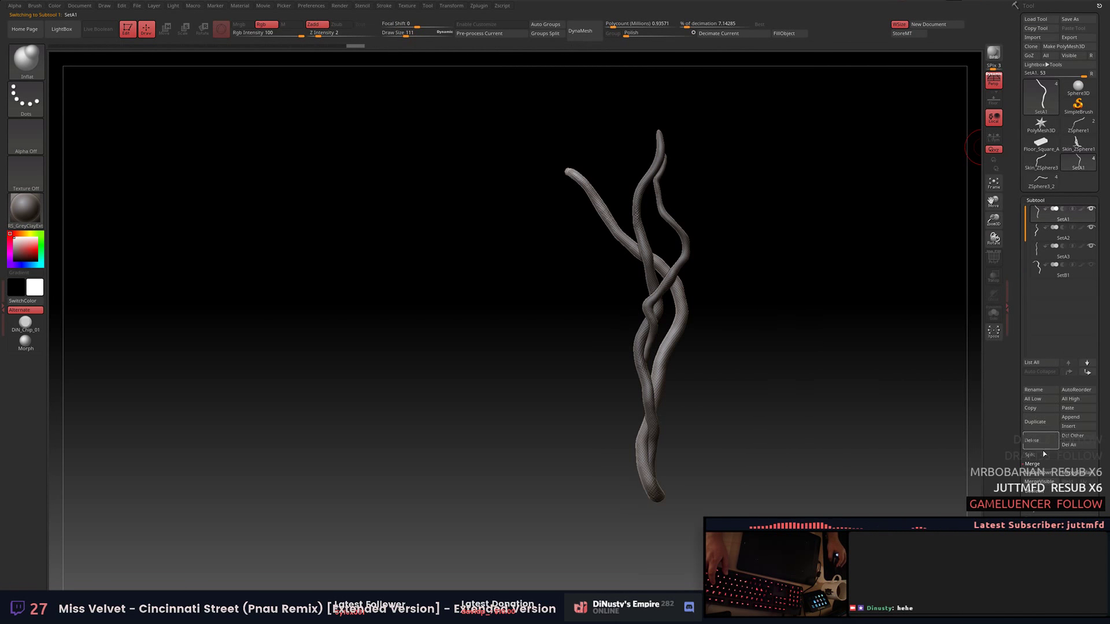
{"action": "key", "text": "ctrl+g"}
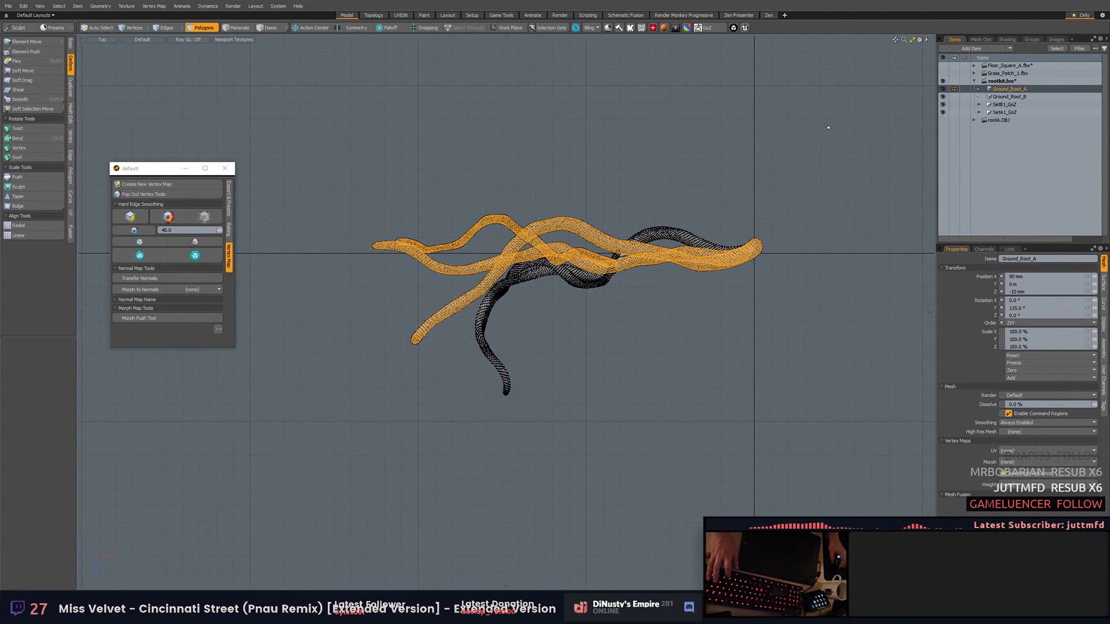
{"action": "left_click", "coordinate": [1006, 104], "text": "ctrl"}
{"action": "key", "text": "Delete"}
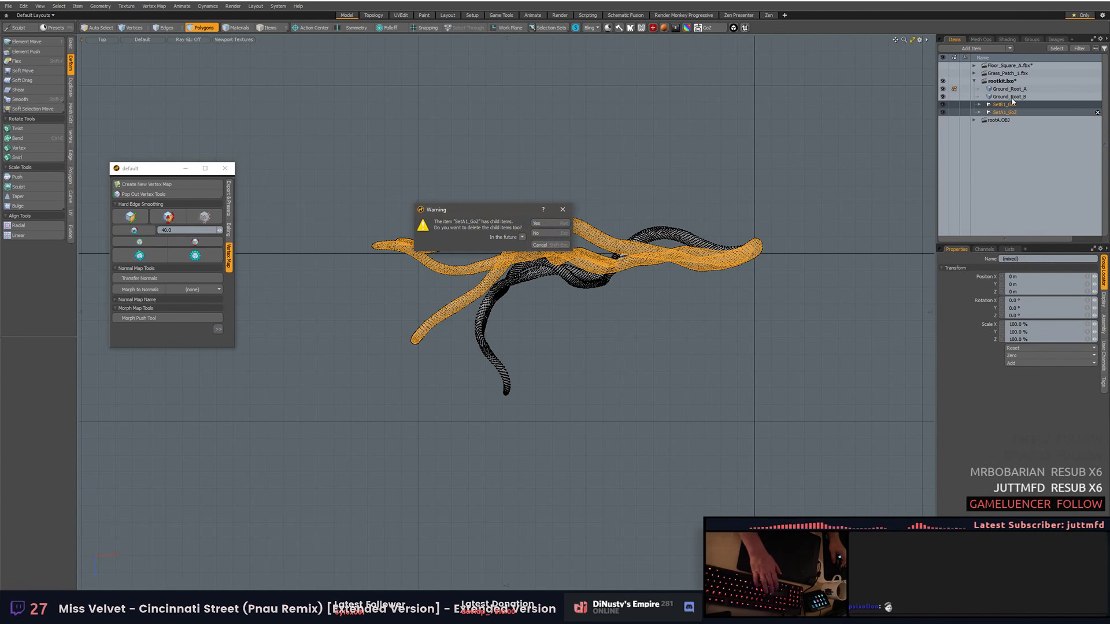
Confirm deleting SetA1_GoZ and SetB1_GoZ along with their child items.
{"action": "left_click", "coordinate": [581, 225]}
{"action": "right_click", "coordinate": [1006, 111]}
{"action": "left_click", "coordinate": [1017, 191]}
Reveal the Trim_B_5m_Top asset's file in Explorer from Unity and bring its Trim Set folder forward.
{"action": "left_click", "coordinate": [607, 302]}
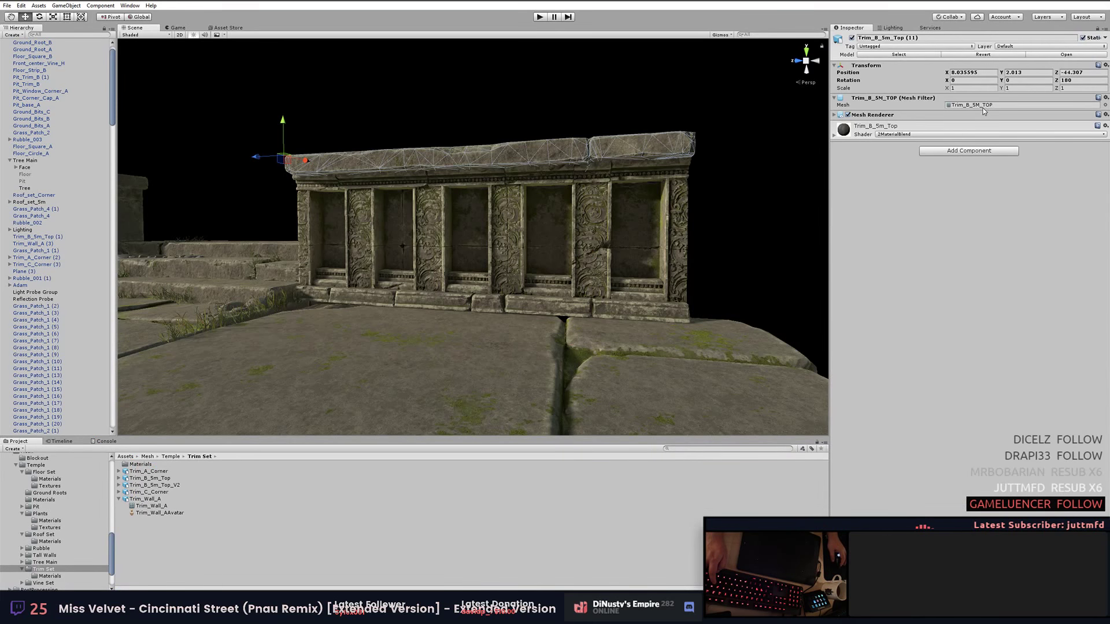
{"action": "double_click", "coordinate": [984, 105]}
{"action": "right_click", "coordinate": [155, 478]}
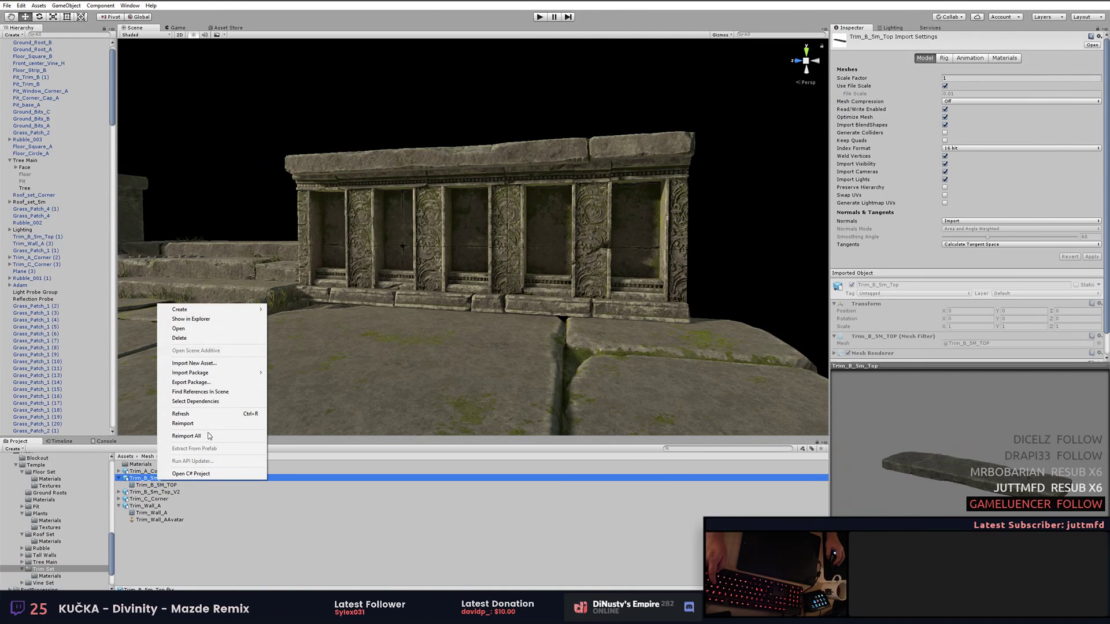
{"action": "left_click", "coordinate": [215, 319]}
{"action": "key", "text": "alt+Tab"}
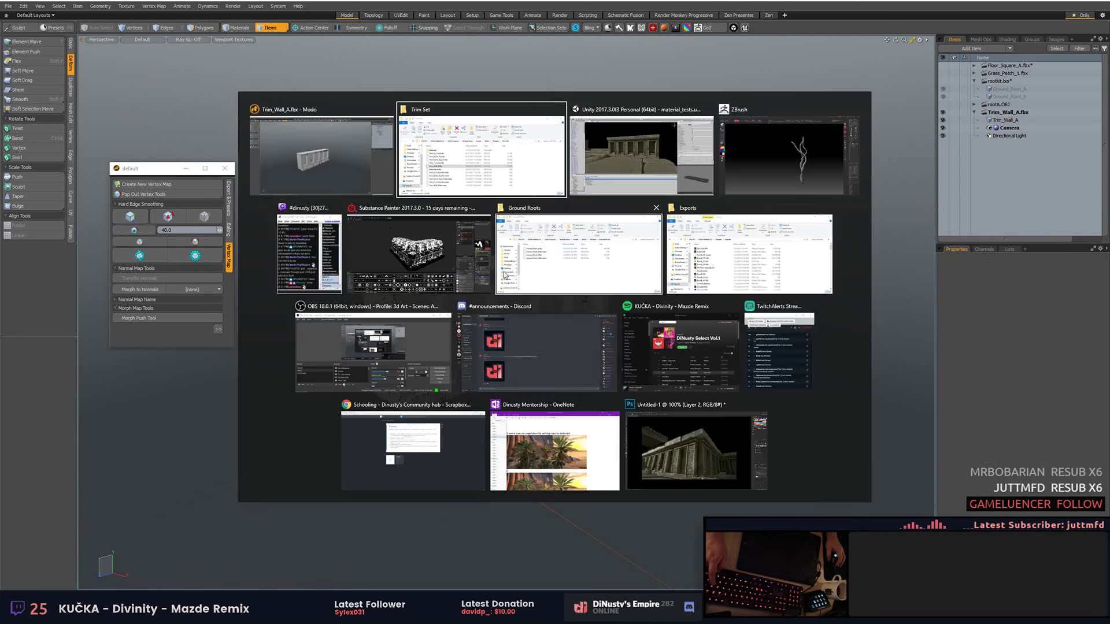
{"action": "key", "text": "alt+Tab"}
{"action": "key", "text": "Tab"}
{"action": "key", "text": "Tab"}
{"action": "key", "text": "Tab"}
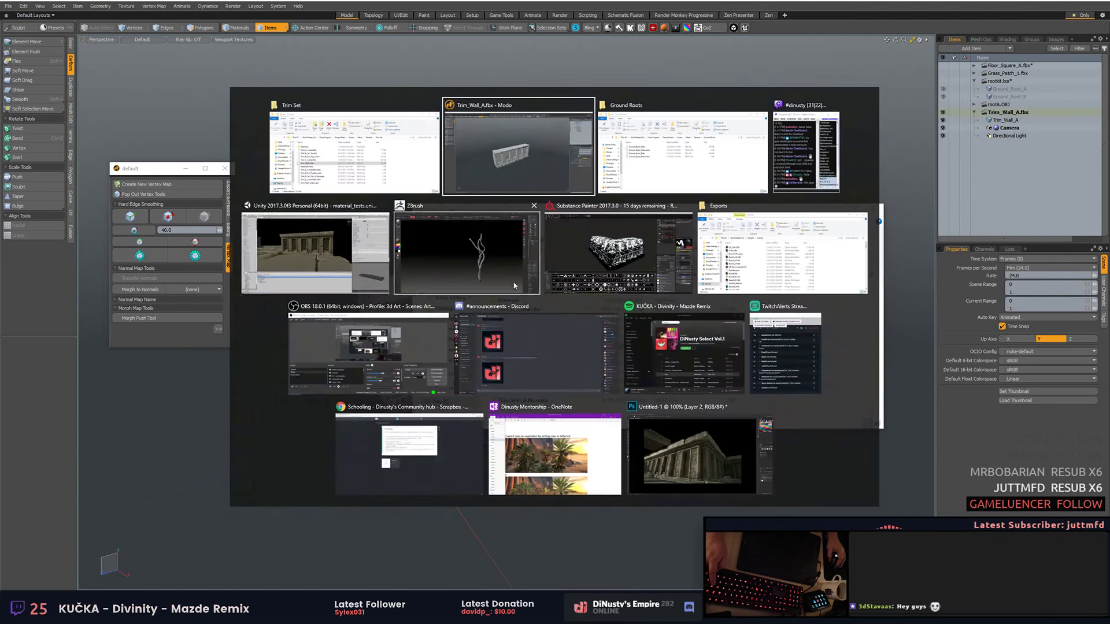
{"action": "key", "text": "alt+Tab"}
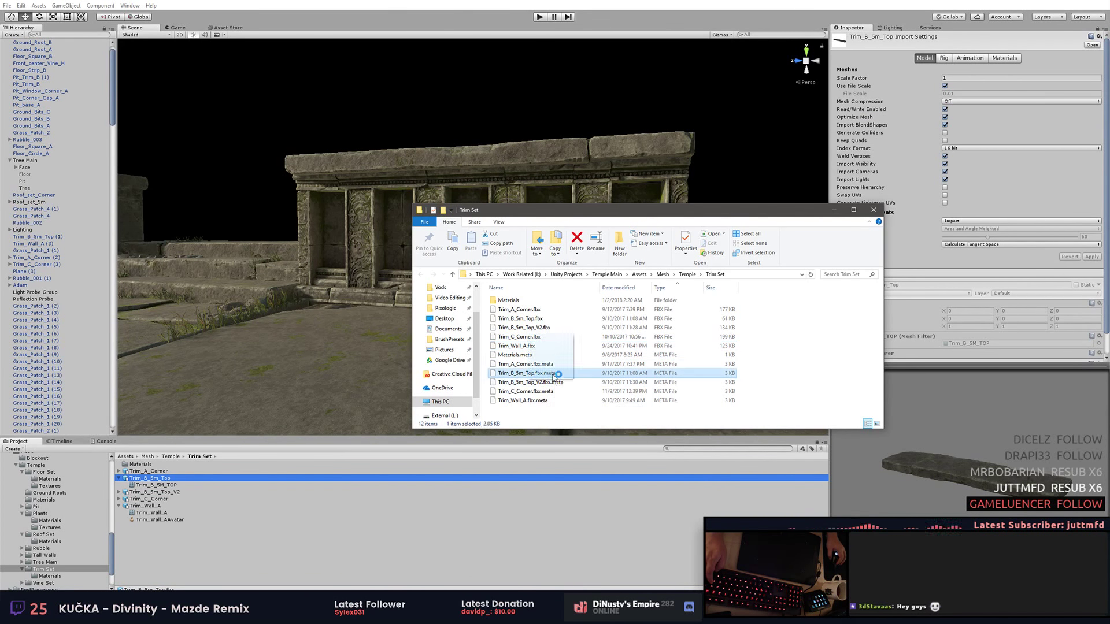
{"action": "key", "text": "alt+Tab"}
Import Trim_B_5m_Top.fbx into Modo and send the wall mesh to ZBrush via GoZ.
{"action": "left_click_drag", "start_coordinate": [553, 376], "coordinate": [869, 206]}
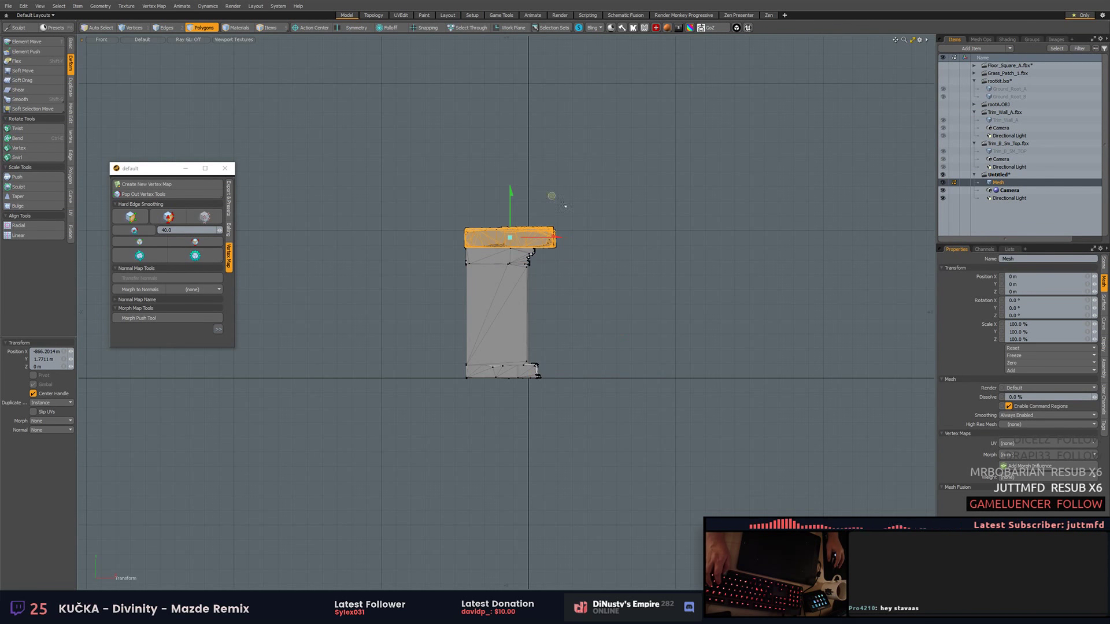
{"action": "left_click_drag", "start_coordinate": [565, 206], "coordinate": [780, 339], "text": "alt"}
{"action": "left_click", "coordinate": [707, 27]}
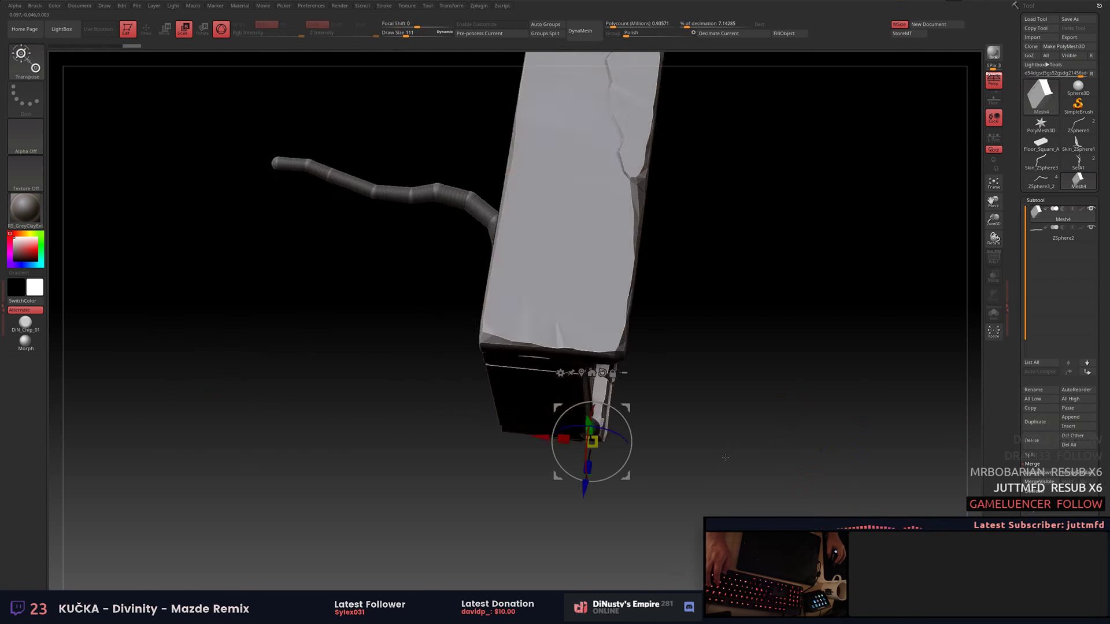
Move the ZSphere2 joints so the root snakes along the trim wall's top and hangs down its front.
{"action": "left_click_drag", "start_coordinate": [616, 438], "coordinate": [814, 283]}
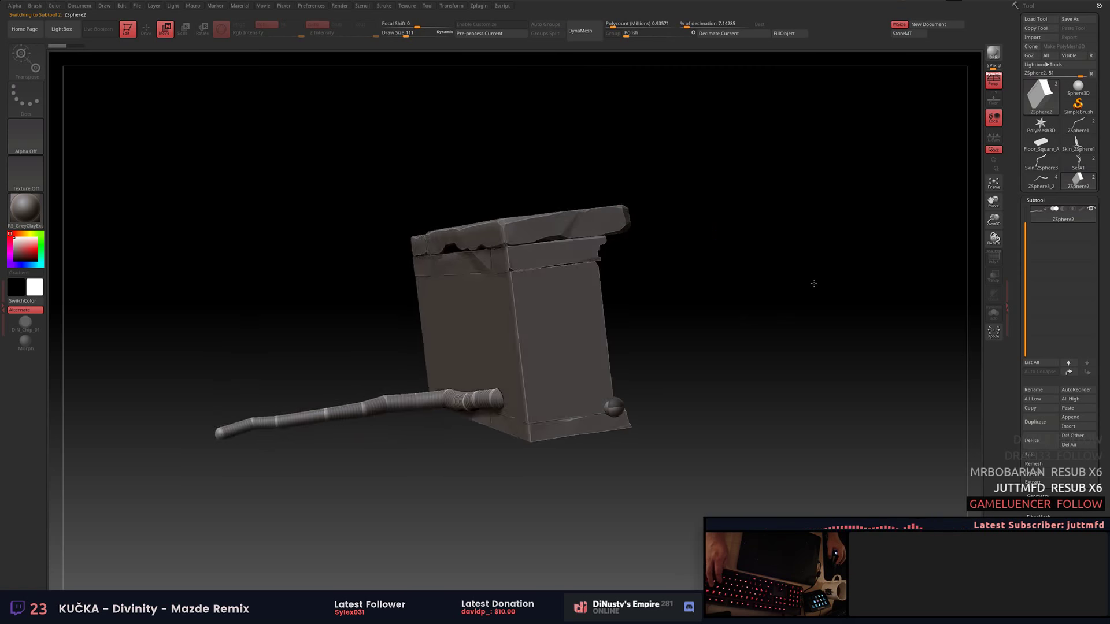
{"action": "mouse_move", "coordinate": [511, 343]}
{"action": "left_mouse_down"}
{"action": "mouse_move", "coordinate": [499, 254]}
{"action": "mouse_move", "coordinate": [589, 245]}
{"action": "left_mouse_up"}
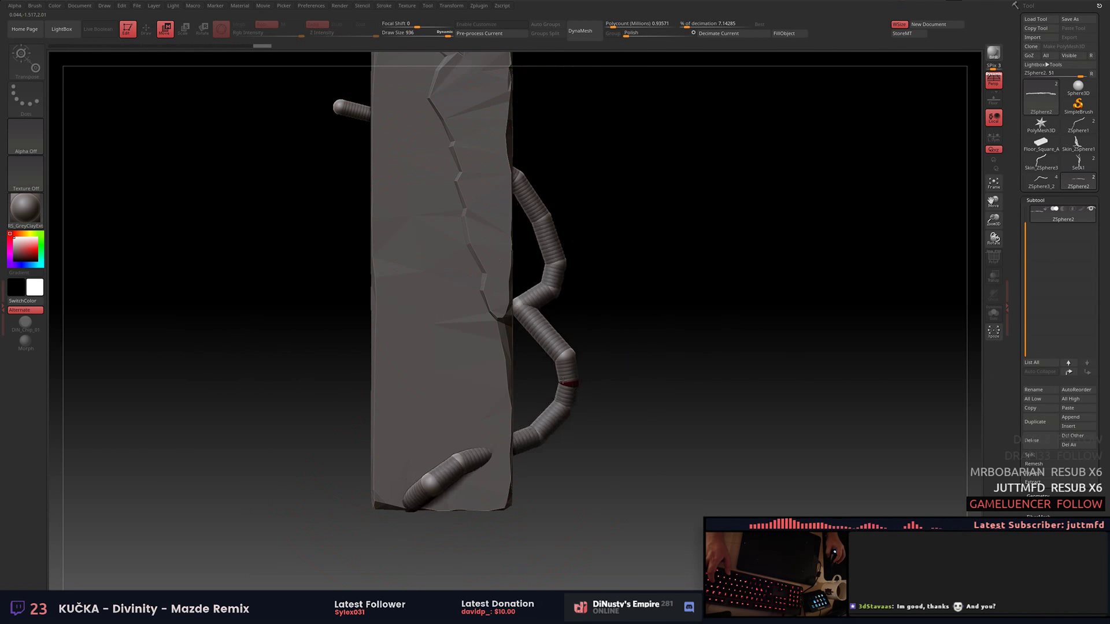
{"action": "left_click_drag", "start_coordinate": [562, 380], "coordinate": [432, 397]}
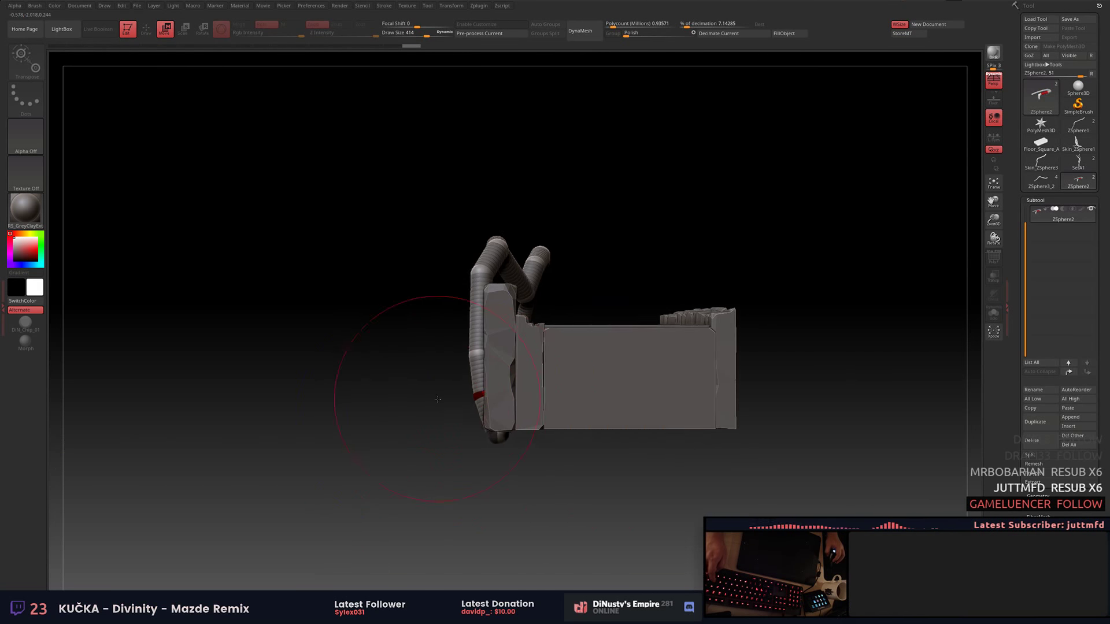
{"action": "mouse_move", "coordinate": [473, 266]}
{"action": "left_mouse_down"}
{"action": "mouse_move", "coordinate": [509, 289]}
{"action": "mouse_move", "coordinate": [518, 266]}
{"action": "mouse_move", "coordinate": [656, 282]}
{"action": "mouse_move", "coordinate": [434, 387]}
{"action": "left_mouse_up"}
{"action": "left_click_drag", "start_coordinate": [416, 338], "coordinate": [604, 437]}
{"action": "mouse_move", "coordinate": [366, 401]}
{"action": "left_mouse_down"}
{"action": "mouse_move", "coordinate": [445, 311]}
{"action": "mouse_move", "coordinate": [505, 410]}
{"action": "mouse_move", "coordinate": [496, 327]}
{"action": "left_mouse_up"}
{"action": "left_click_drag", "start_coordinate": [542, 497], "coordinate": [484, 562]}
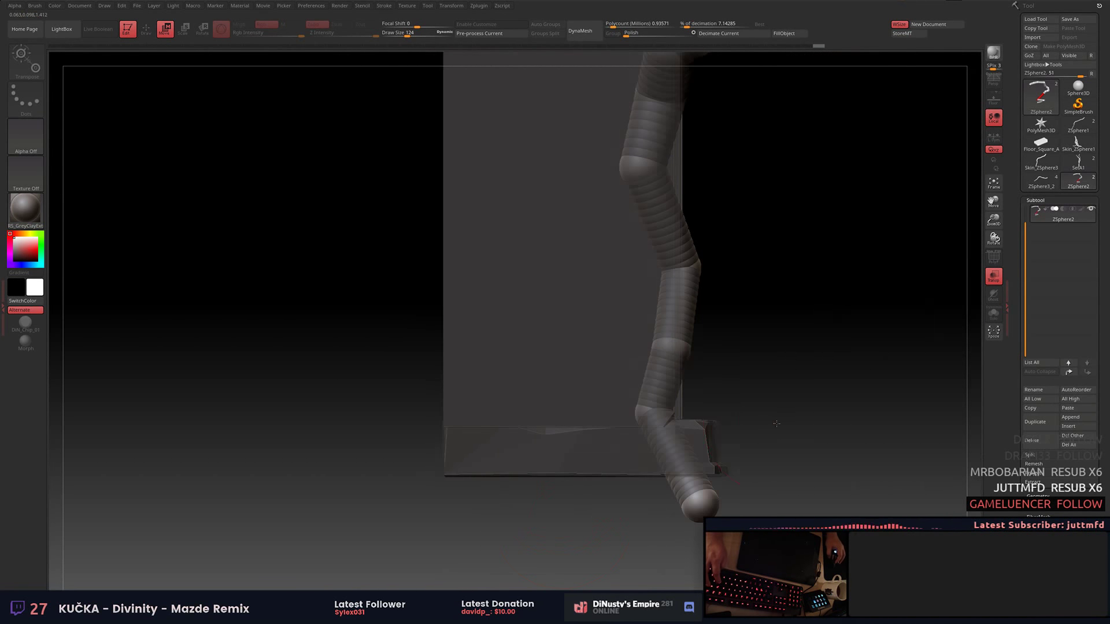
{"action": "left_click_drag", "start_coordinate": [485, 562], "coordinate": [589, 292]}
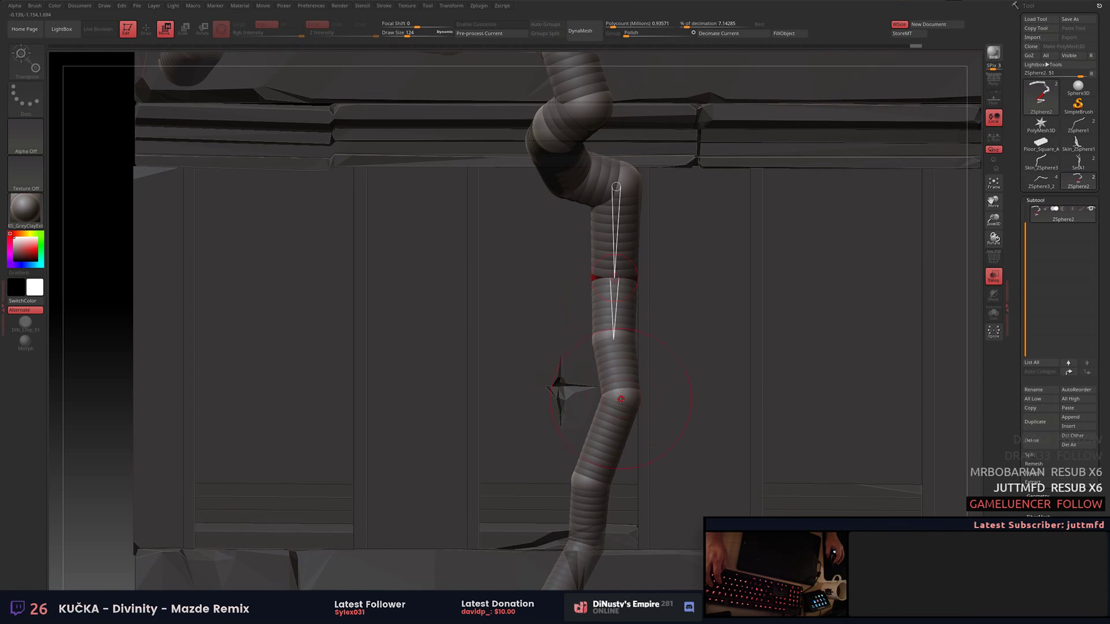
{"action": "mouse_move", "coordinate": [563, 525]}
{"action": "left_mouse_down"}
{"action": "mouse_move", "coordinate": [608, 258]}
{"action": "mouse_move", "coordinate": [656, 223]}
{"action": "mouse_move", "coordinate": [584, 301]}
{"action": "mouse_move", "coordinate": [533, 414]}
{"action": "mouse_move", "coordinate": [671, 317]}
{"action": "mouse_move", "coordinate": [561, 366]}
{"action": "left_mouse_up"}
{"action": "key", "text": "q"}
{"action": "left_click_drag", "start_coordinate": [598, 386], "coordinate": [398, 379]}
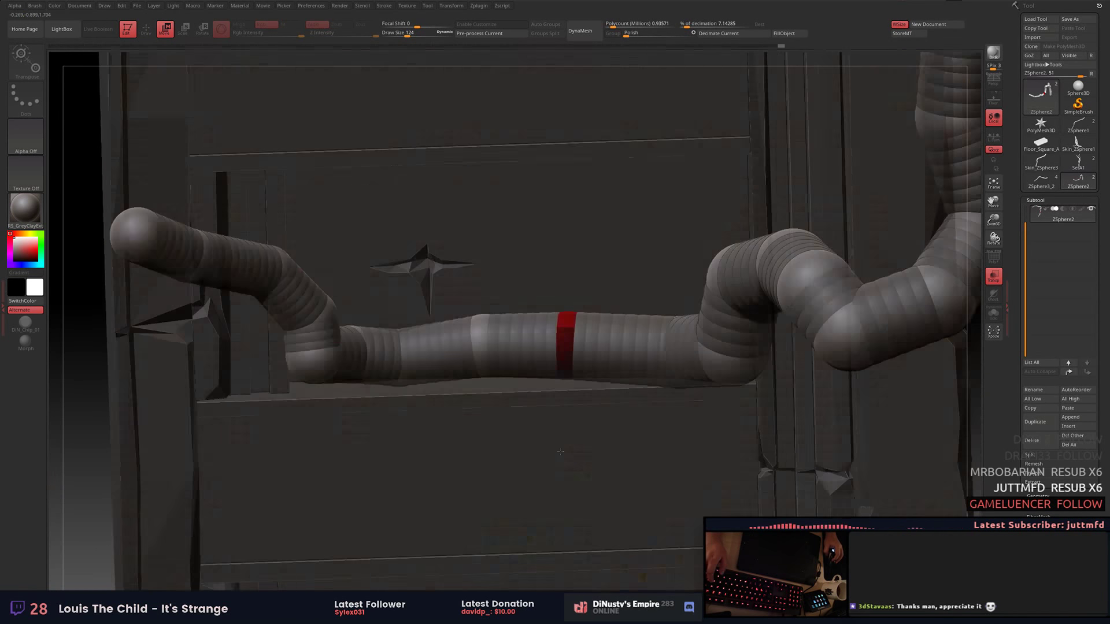
{"action": "mouse_move", "coordinate": [332, 261]}
{"action": "left_mouse_down"}
{"action": "mouse_move", "coordinate": [193, 109]}
{"action": "mouse_move", "coordinate": [482, 308]}
{"action": "mouse_move", "coordinate": [562, 261]}
{"action": "left_mouse_up"}
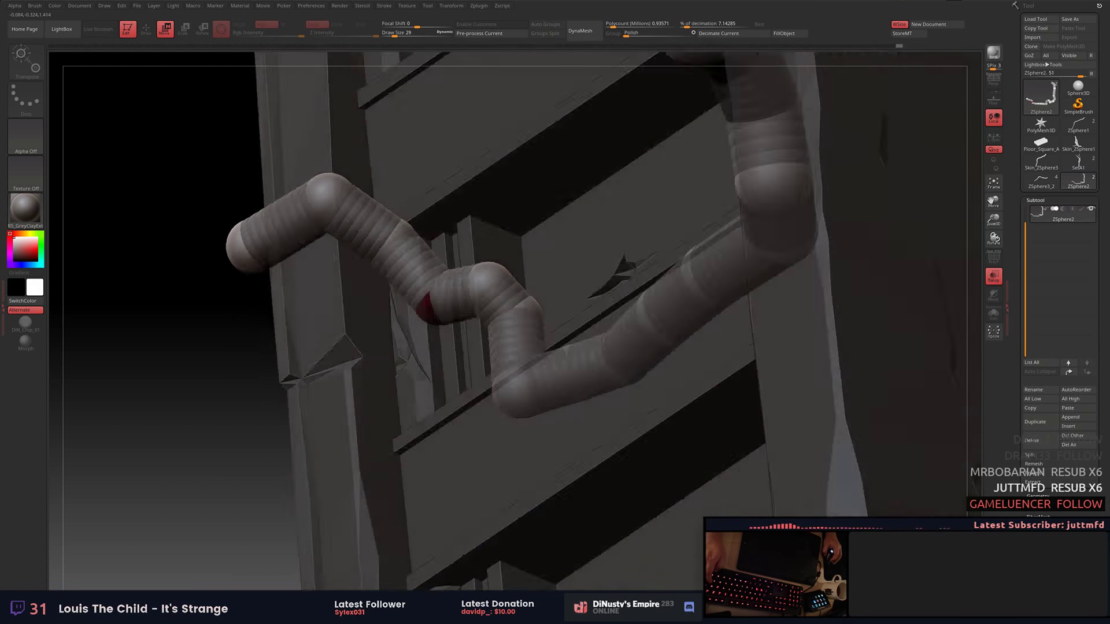
Move and scale the ZSphere joints so the root hugs the wall's ledge, checking the skinned preview.
{"action": "key", "text": "q"}
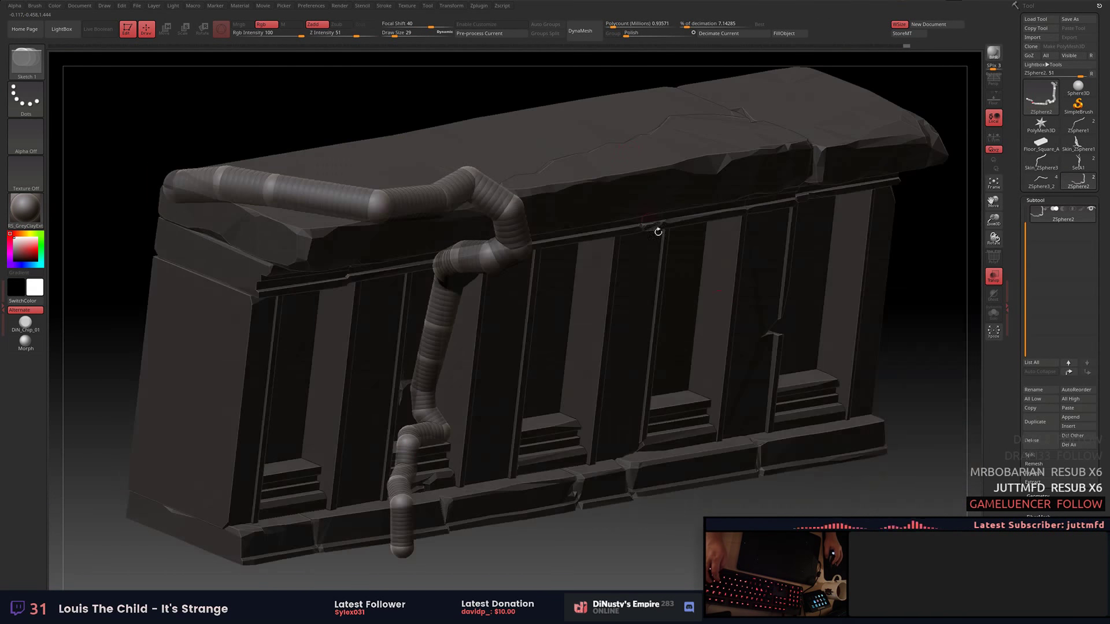
{"action": "left_click_drag", "start_coordinate": [669, 202], "coordinate": [701, 230]}
{"action": "key", "text": "a"}
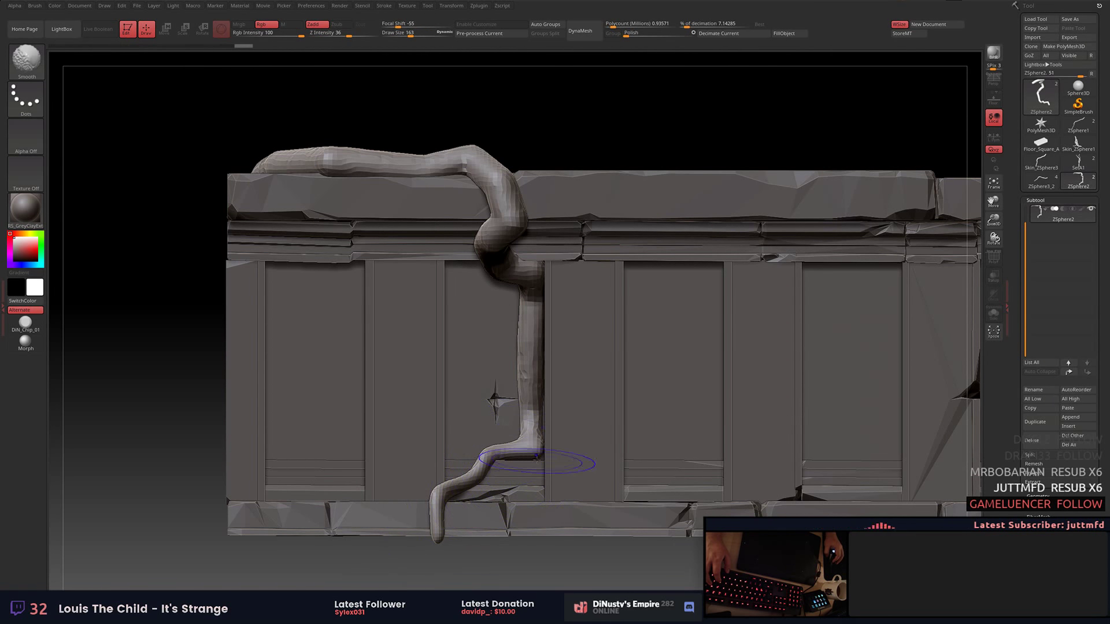
{"action": "left_click_drag", "start_coordinate": [529, 456], "coordinate": [537, 347]}
{"action": "key", "text": "a"}
{"action": "key", "text": "e"}
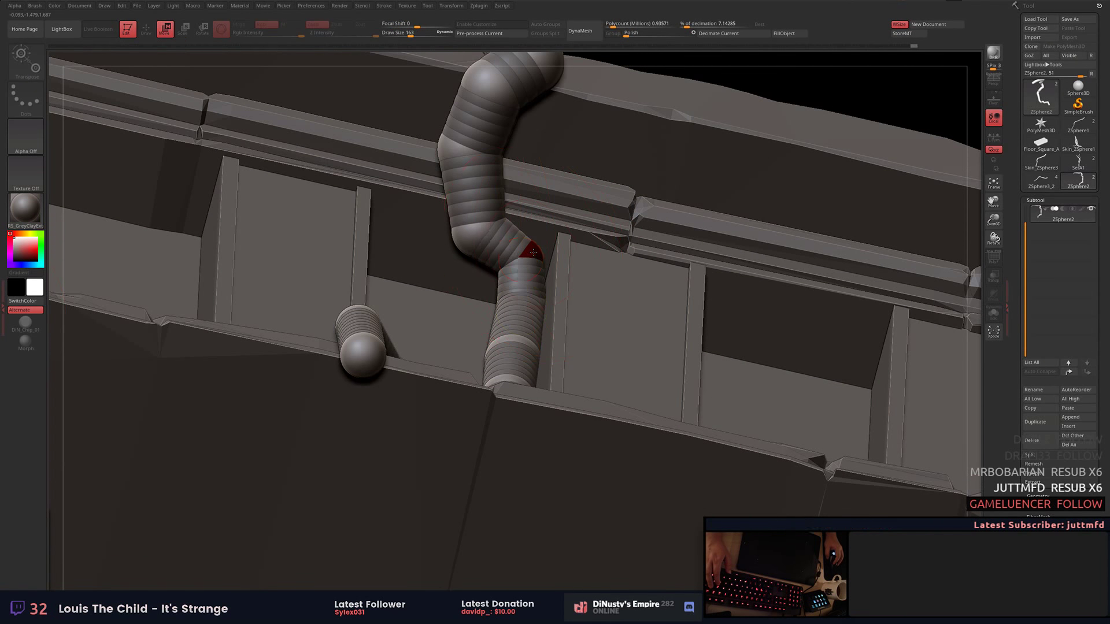
{"action": "left_click_drag", "start_coordinate": [467, 181], "coordinate": [489, 216]}
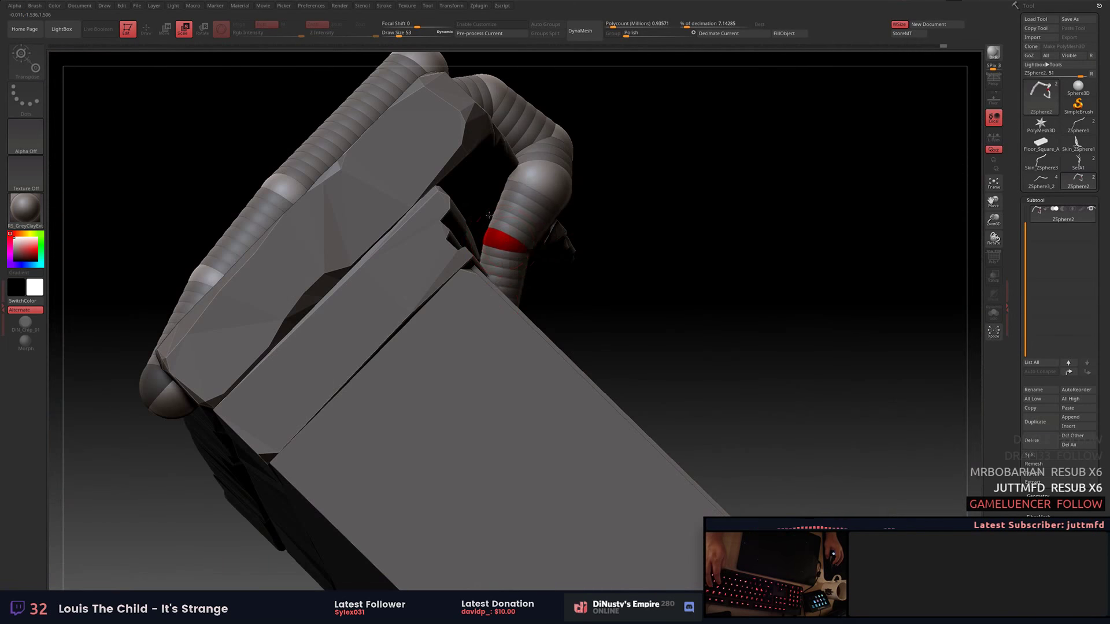
{"action": "mouse_move", "coordinate": [568, 139]}
{"action": "left_mouse_down"}
{"action": "mouse_move", "coordinate": [477, 304]}
{"action": "mouse_move", "coordinate": [520, 347]}
{"action": "mouse_move", "coordinate": [571, 463]}
{"action": "mouse_move", "coordinate": [640, 454]}
{"action": "left_mouse_up"}
{"action": "key", "text": "e"}
{"action": "key", "text": "q"}
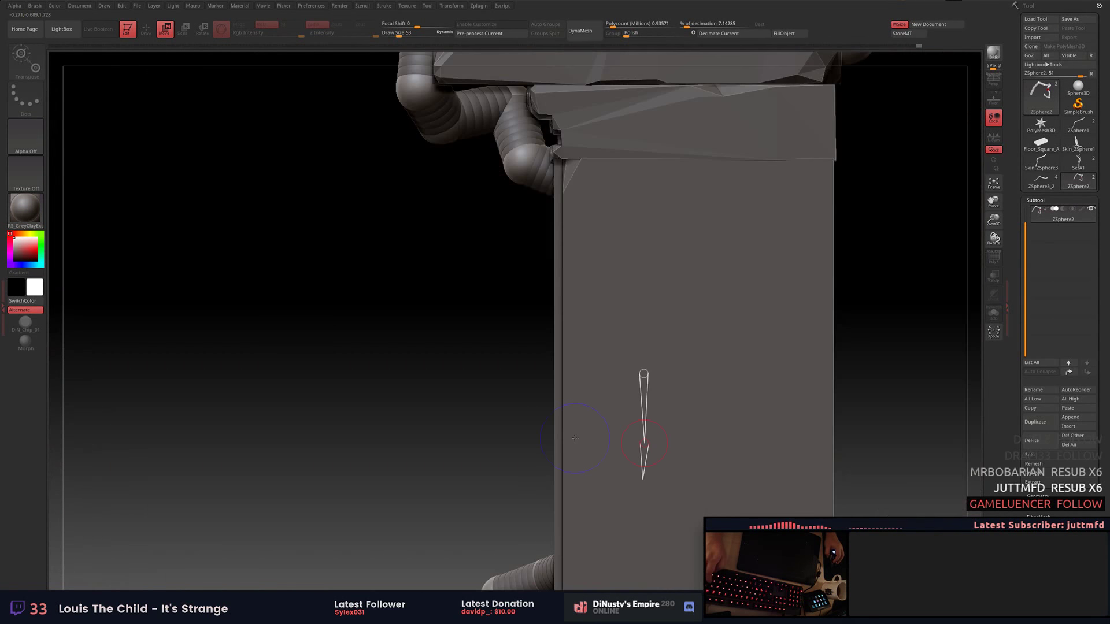
Make the wall see-through, preview the smooth skinned root, and adjust brush size to refine its vertical run.
{"action": "left_click", "coordinate": [993, 278]}
{"action": "key", "text": "a"}
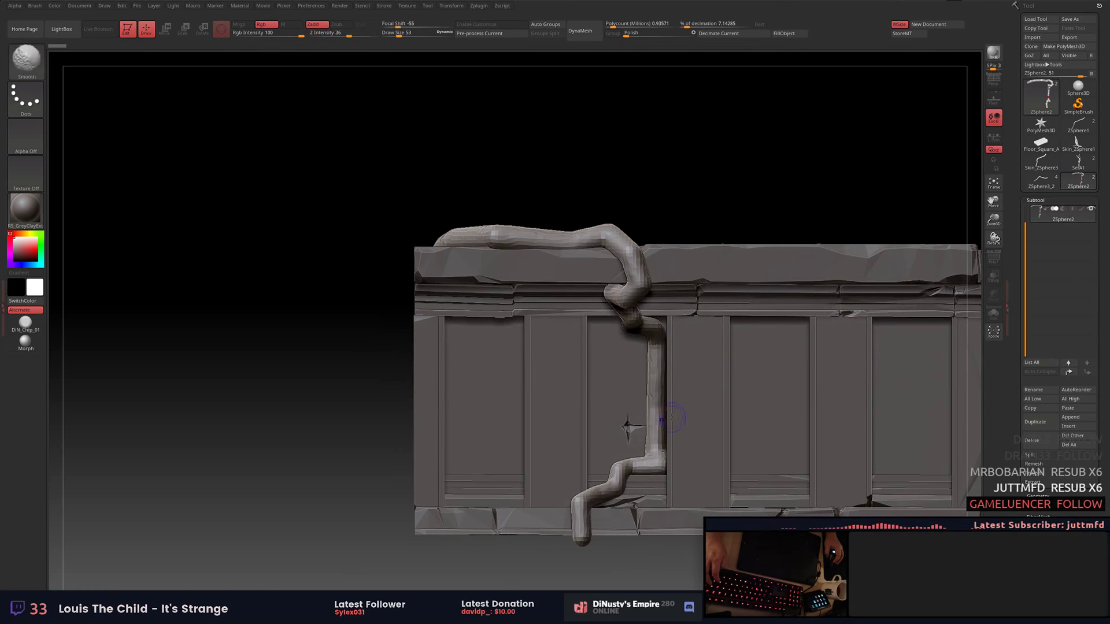
{"action": "mouse_move", "coordinate": [664, 374]}
{"action": "right_mouse_down", "text": "alt"}
{"action": "mouse_move", "coordinate": [636, 370]}
{"action": "mouse_move", "coordinate": [701, 355]}
{"action": "mouse_move", "coordinate": [717, 237]}
{"action": "right_mouse_up", "text": "alt"}
{"action": "right_click", "coordinate": [636, 370]}
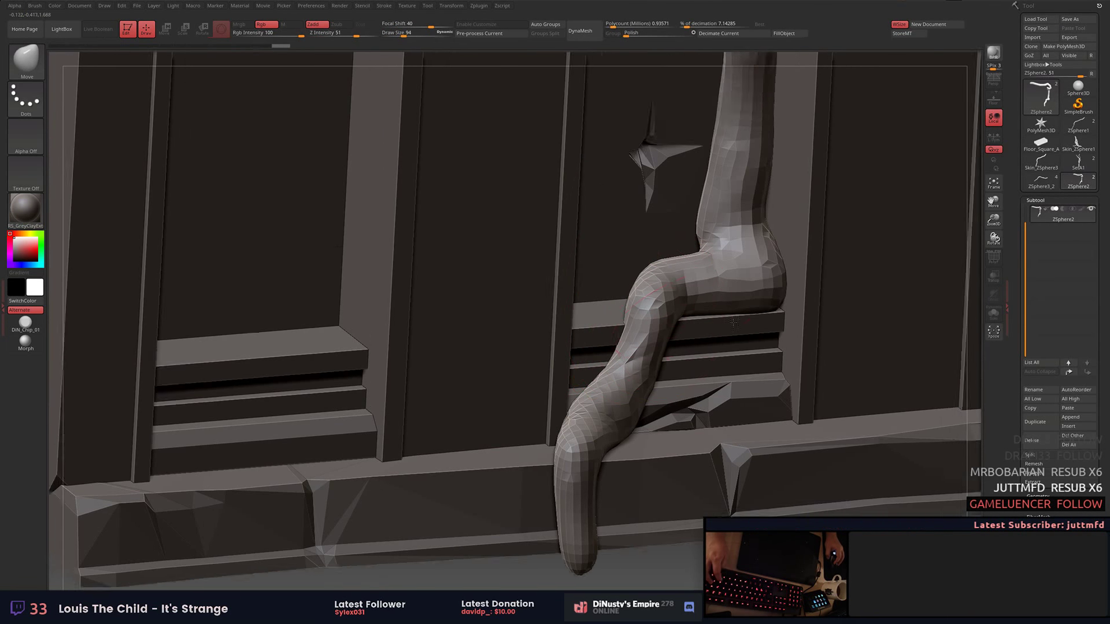
{"action": "right_click", "coordinate": [717, 238]}
{"action": "left_click_drag", "start_coordinate": [708, 235], "coordinate": [720, 236]}
{"action": "right_click_drag", "start_coordinate": [798, 235], "coordinate": [598, 316]}
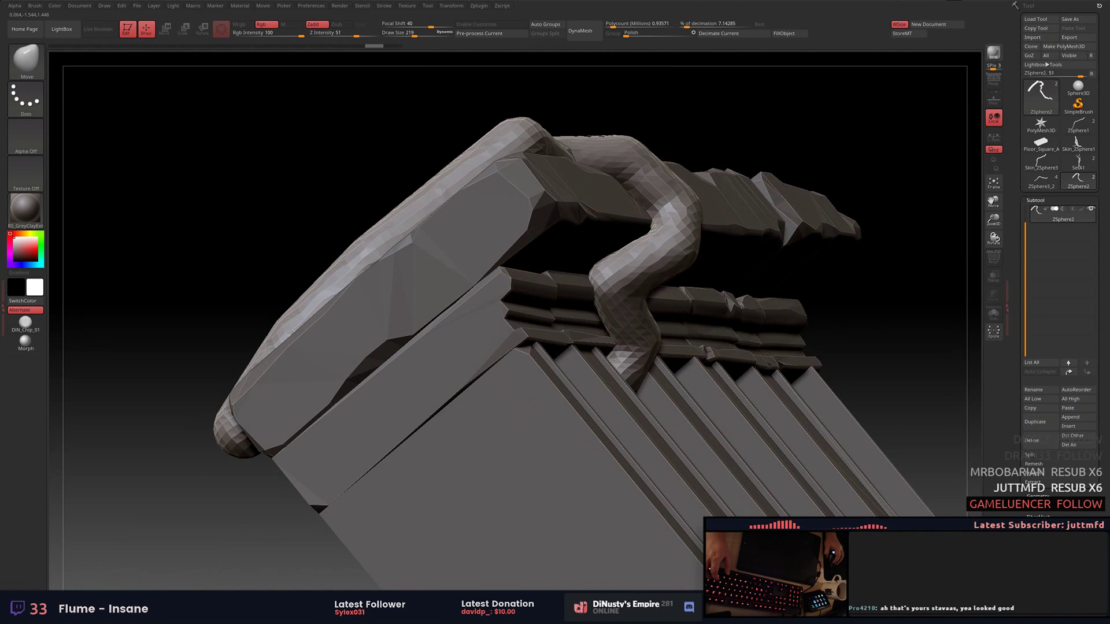
{"action": "right_click_drag", "start_coordinate": [612, 358], "coordinate": [636, 411]}
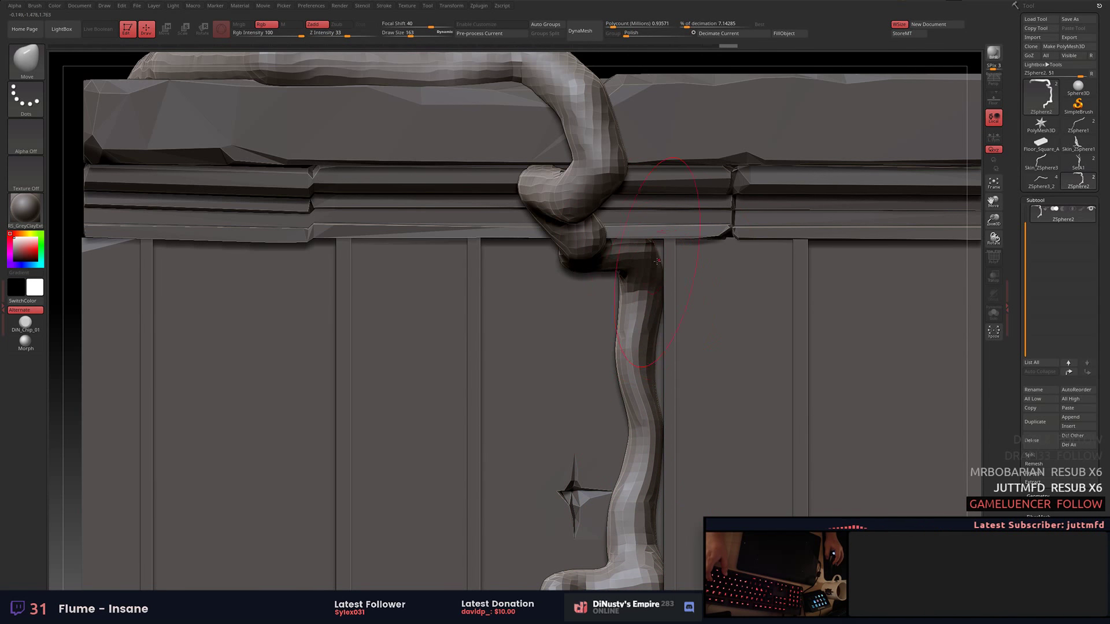
{"action": "mouse_move", "coordinate": [514, 70]}
{"action": "right_mouse_down"}
{"action": "mouse_move", "coordinate": [521, 231]}
{"action": "mouse_move", "coordinate": [679, 231]}
{"action": "mouse_move", "coordinate": [534, 232]}
{"action": "right_mouse_up"}
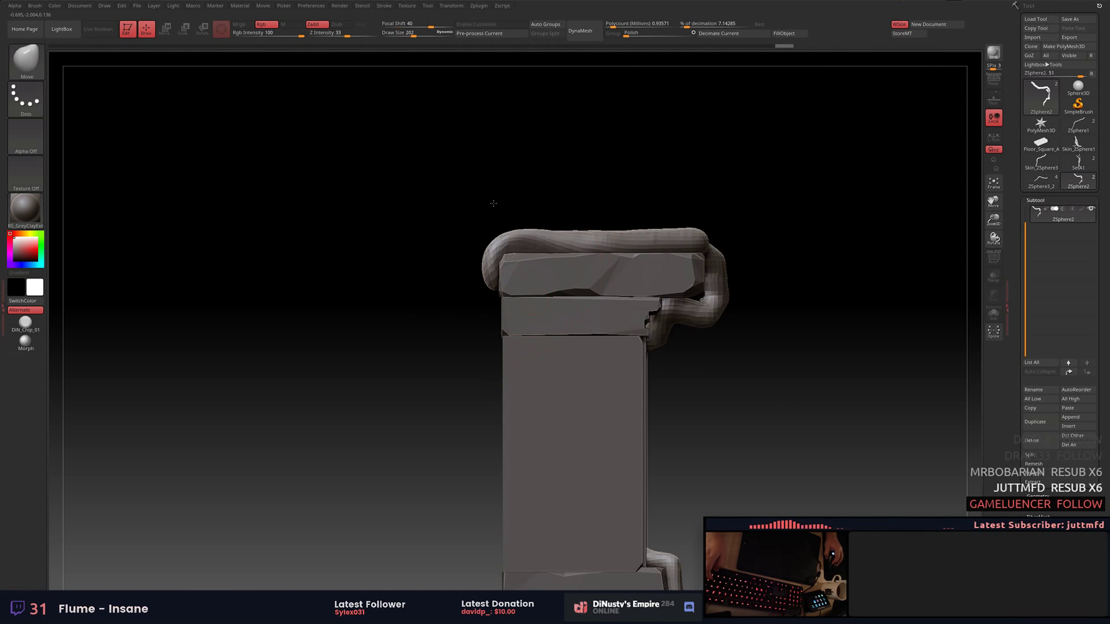
{"action": "right_click_drag", "start_coordinate": [493, 204], "coordinate": [543, 278]}
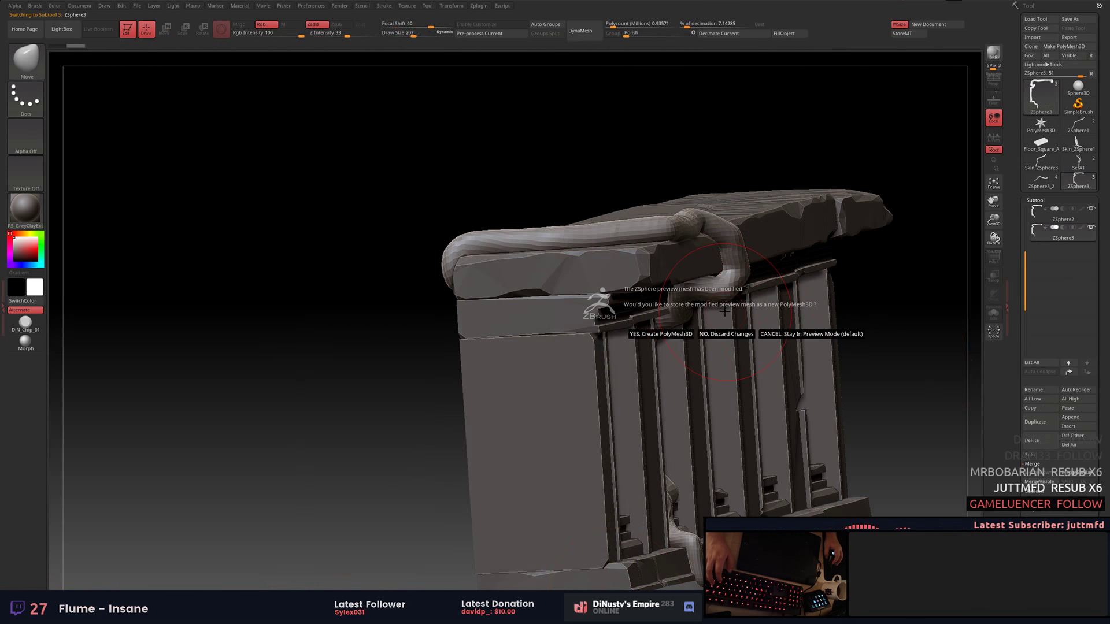
{"action": "left_click", "coordinate": [1041, 201]}
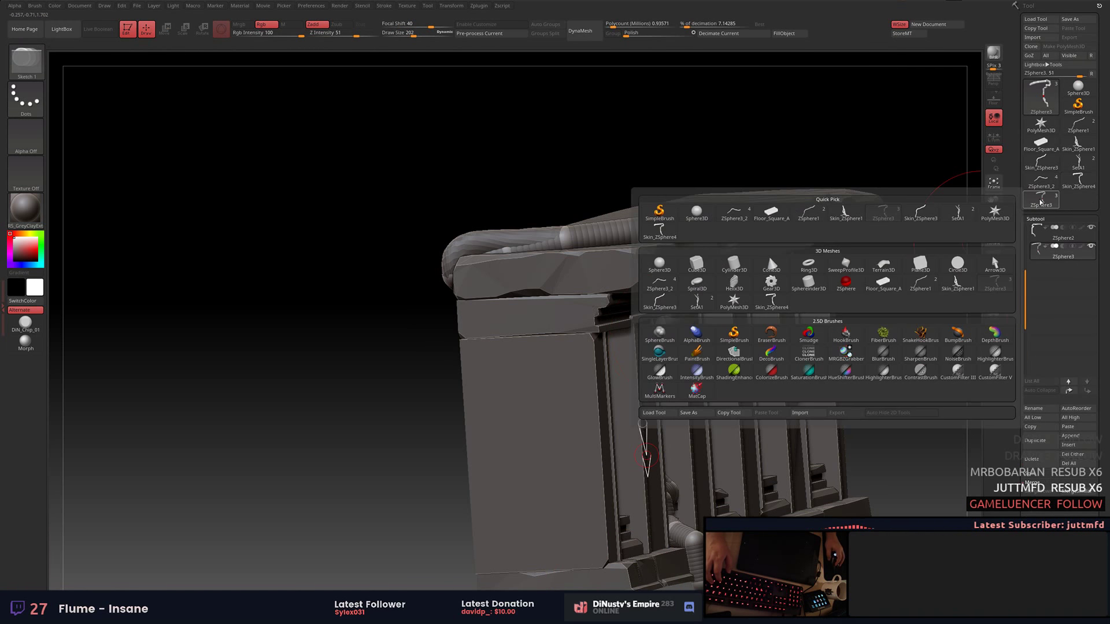
Make the copied root subtool active and view the stone block's top and side.
{"action": "left_click", "coordinate": [1035, 254]}
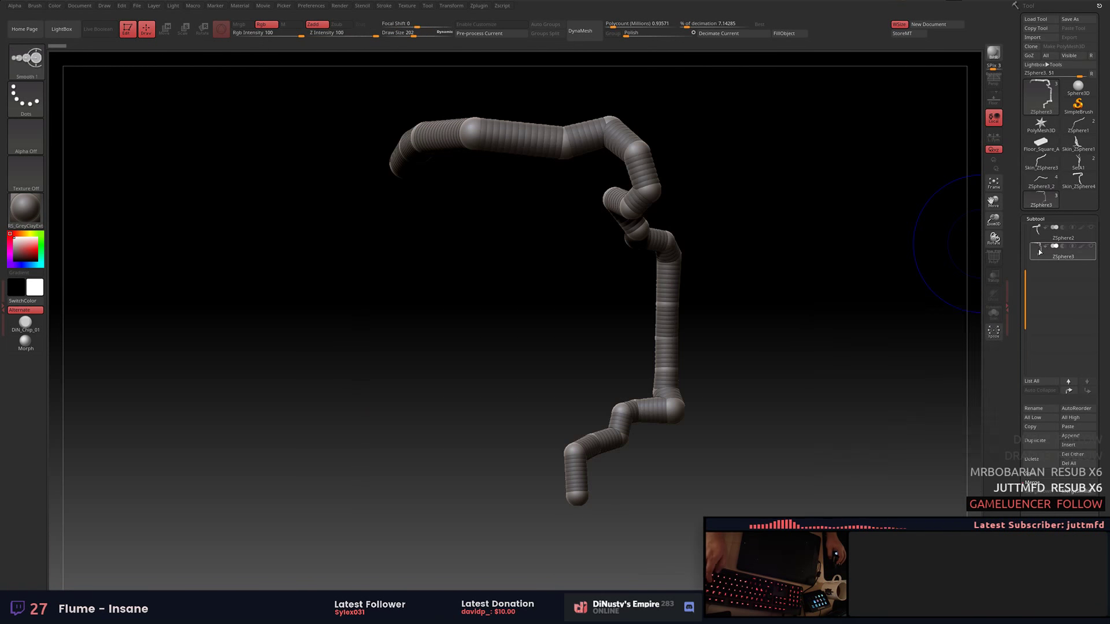
{"action": "left_click", "coordinate": [1062, 268]}
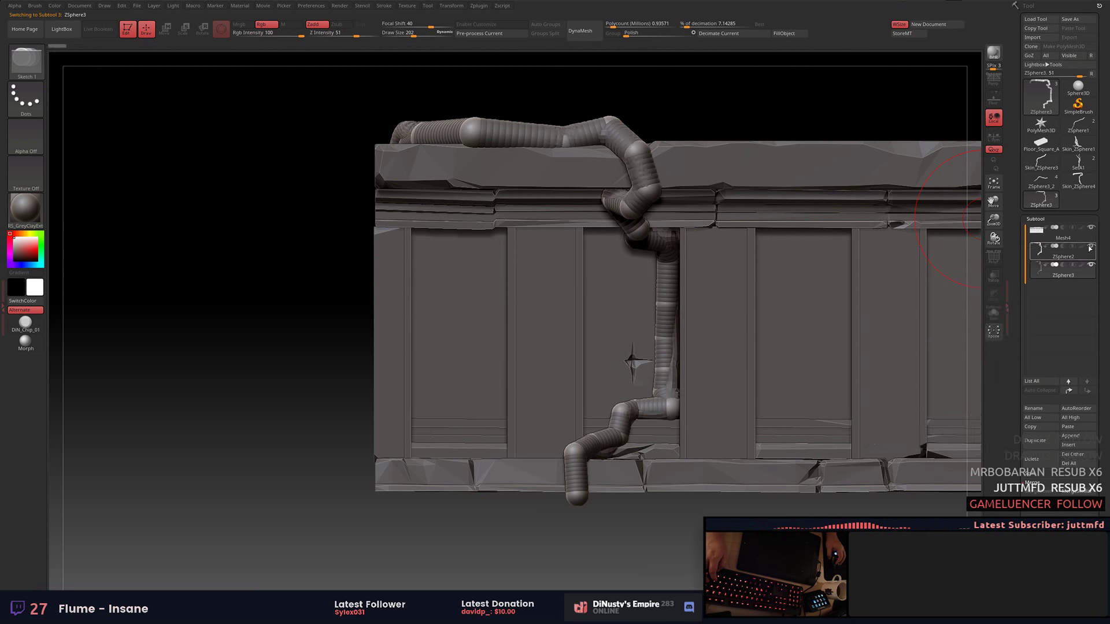
{"action": "key", "text": "space"}
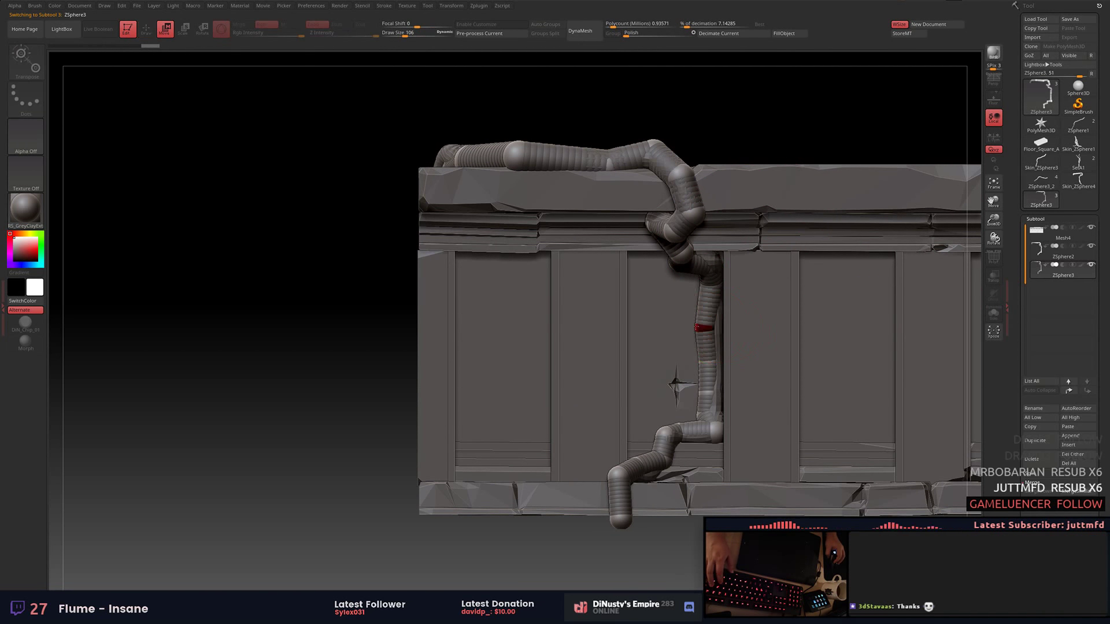
{"action": "key", "text": "alt+Tab"}
{"action": "left_click_drag", "start_coordinate": [902, 144], "coordinate": [737, 228]}
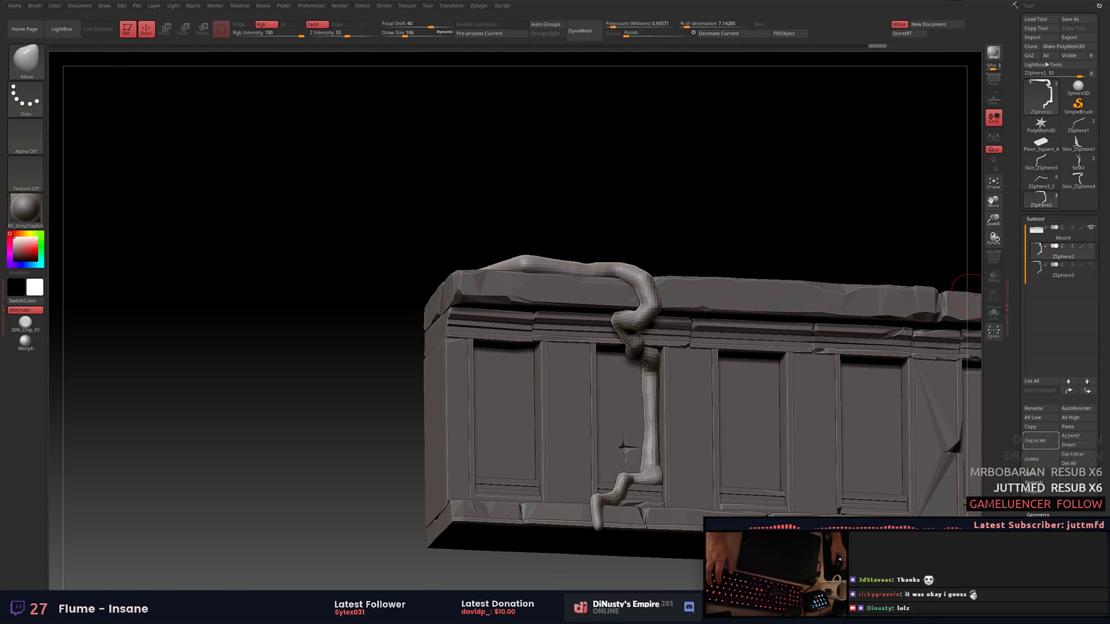
{"action": "left_click_drag", "start_coordinate": [858, 191], "coordinate": [648, 171]}
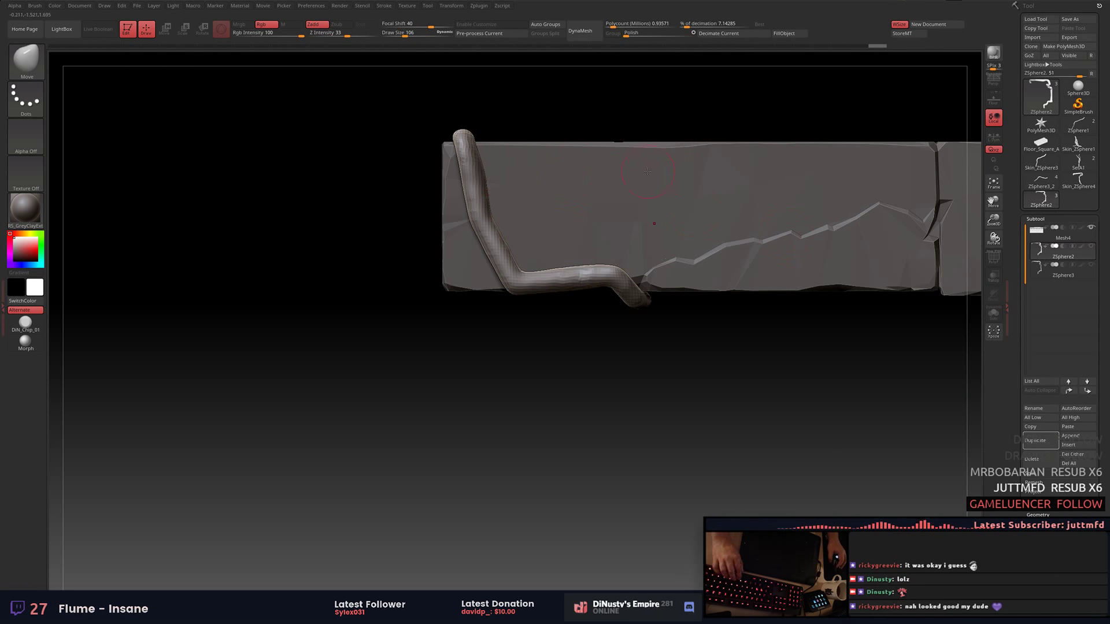
Pull the root tube over the block's top edge and down its side with the SnakeHook brush.
{"action": "key", "text": "b"}
{"action": "key", "text": "s"}
{"action": "key", "text": "h"}
{"action": "left_click_drag", "start_coordinate": [615, 389], "coordinate": [624, 463]}
{"action": "mouse_move", "coordinate": [641, 338]}
{"action": "right_mouse_down"}
{"action": "mouse_move", "coordinate": [709, 422]}
{"action": "mouse_move", "coordinate": [673, 373]}
{"action": "mouse_move", "coordinate": [708, 261]}
{"action": "mouse_move", "coordinate": [609, 420]}
{"action": "mouse_move", "coordinate": [677, 327]}
{"action": "mouse_move", "coordinate": [711, 351]}
{"action": "mouse_move", "coordinate": [746, 310]}
{"action": "mouse_move", "coordinate": [776, 444]}
{"action": "mouse_move", "coordinate": [717, 370]}
{"action": "right_mouse_up"}
{"action": "key", "text": "alt+Tab"}
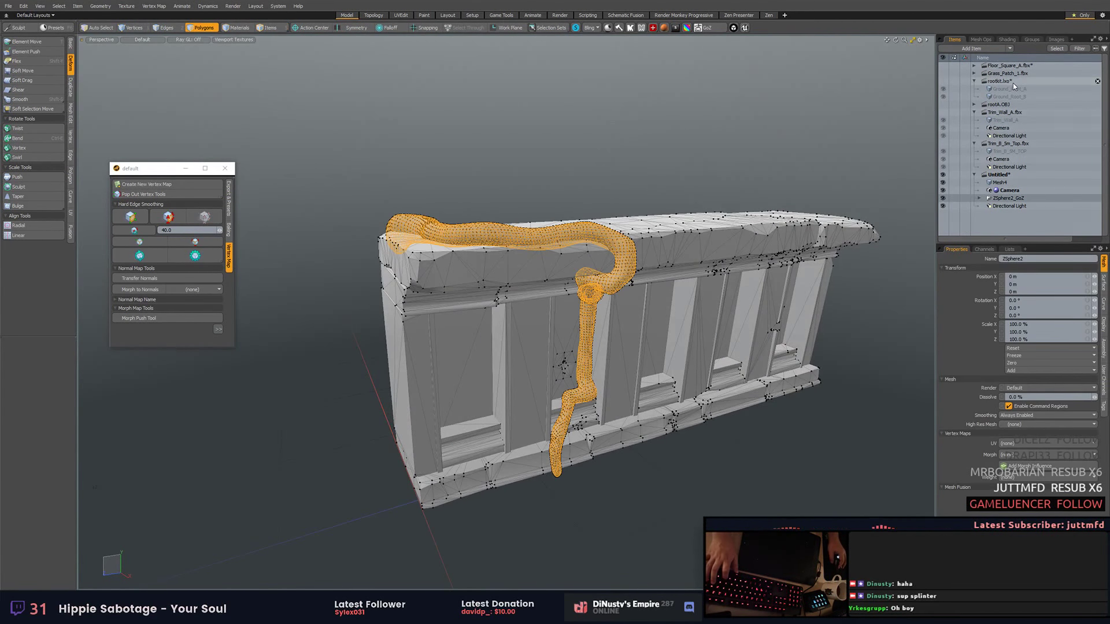
Export the selected Ground_Root_C layers from Modo to a file and return to Unity.
{"action": "left_click", "coordinate": [1032, 98]}
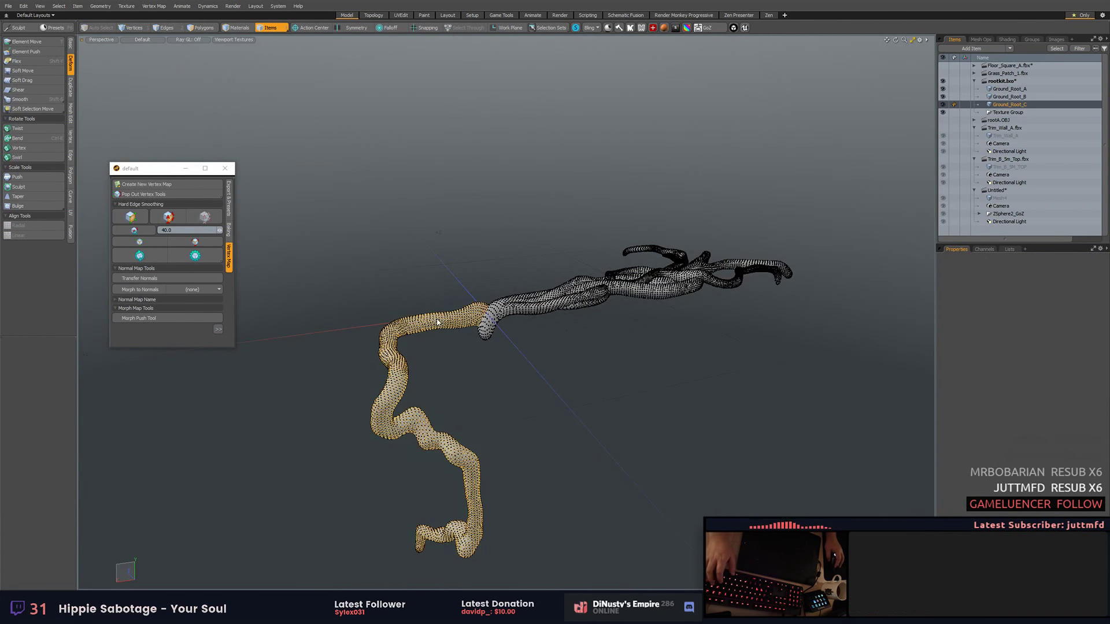
{"action": "right_click", "coordinate": [986, 110]}
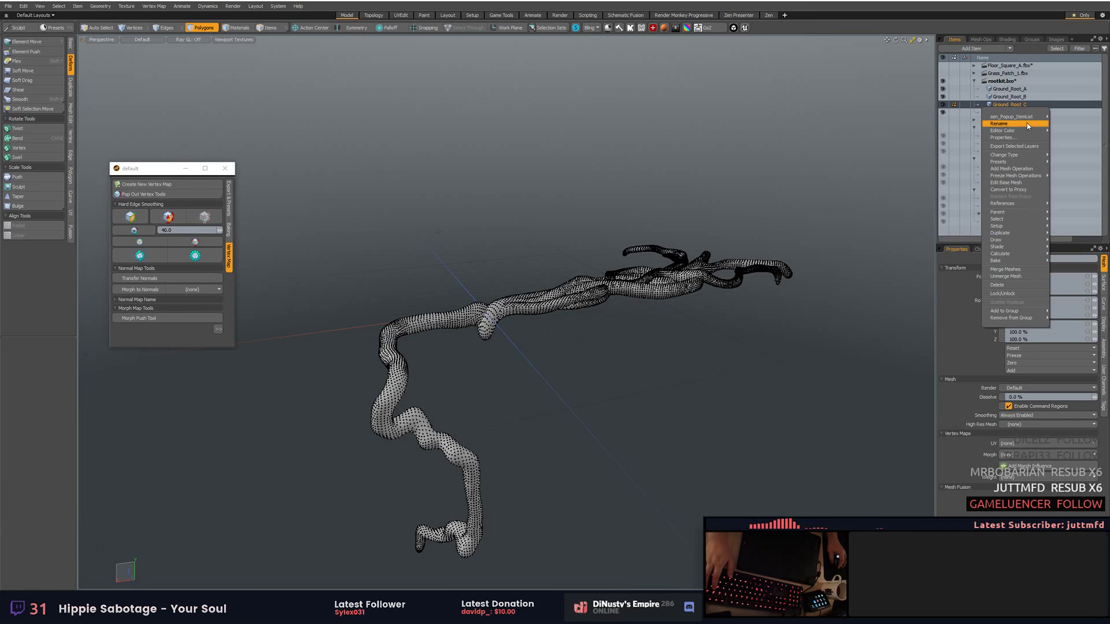
{"action": "left_click", "coordinate": [1007, 144]}
{"action": "left_click", "coordinate": [842, 320]}
{"action": "key", "text": "alt+Tab"}
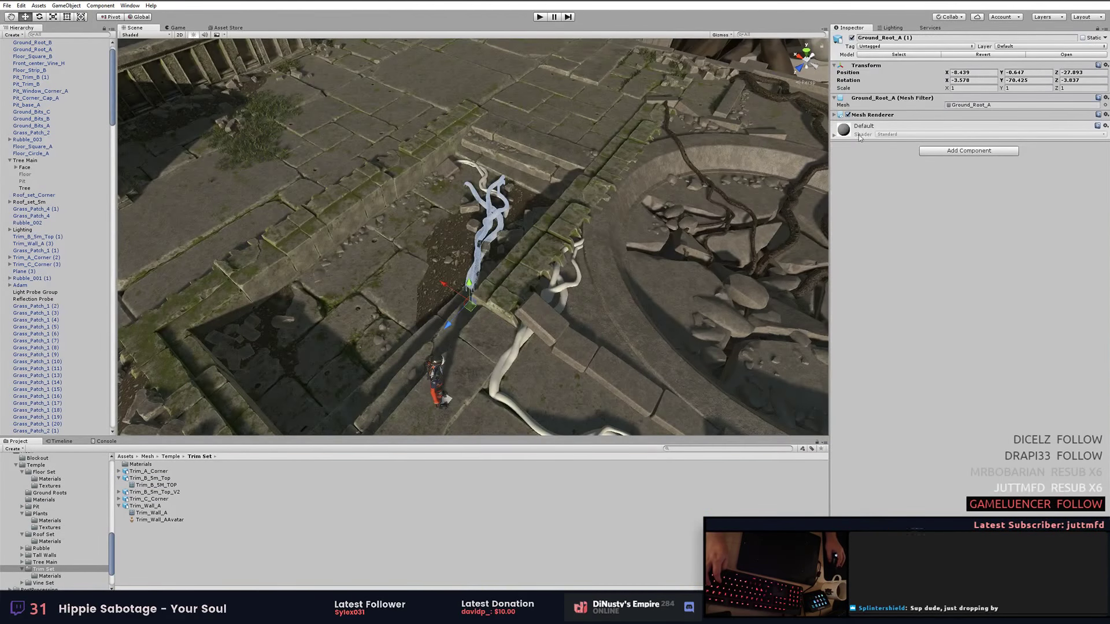
Drag a Ground_Root_A copy into the scene from Ground Roots and turn Ground_Root_C a quarter turn.
{"action": "left_click", "coordinate": [50, 492]}
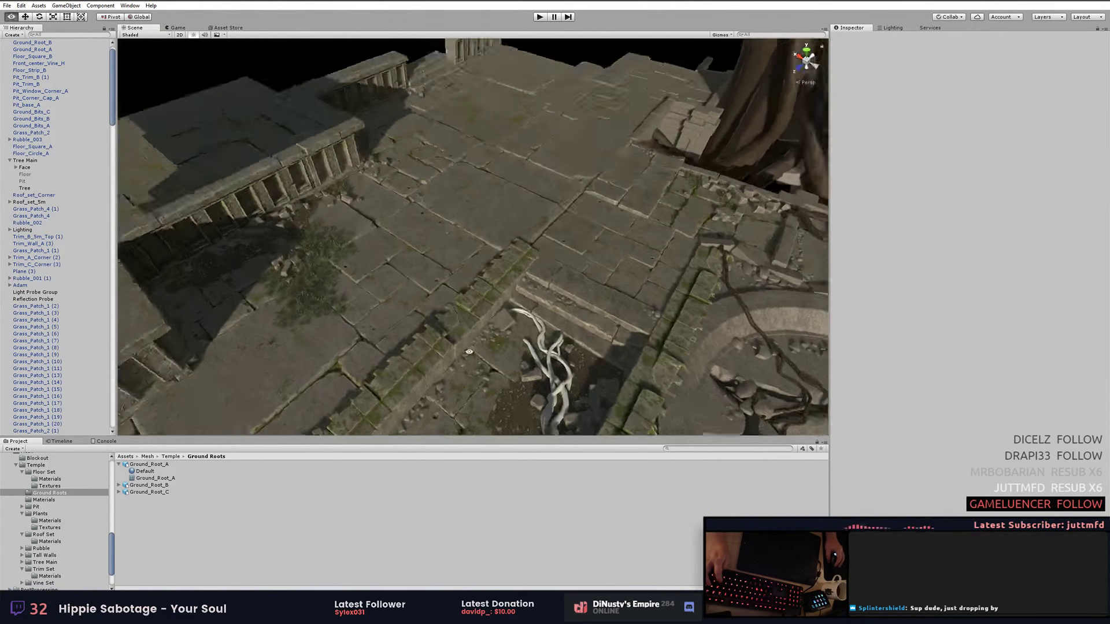
{"action": "left_click_drag", "start_coordinate": [150, 464], "coordinate": [302, 315]}
{"action": "key", "text": "f"}
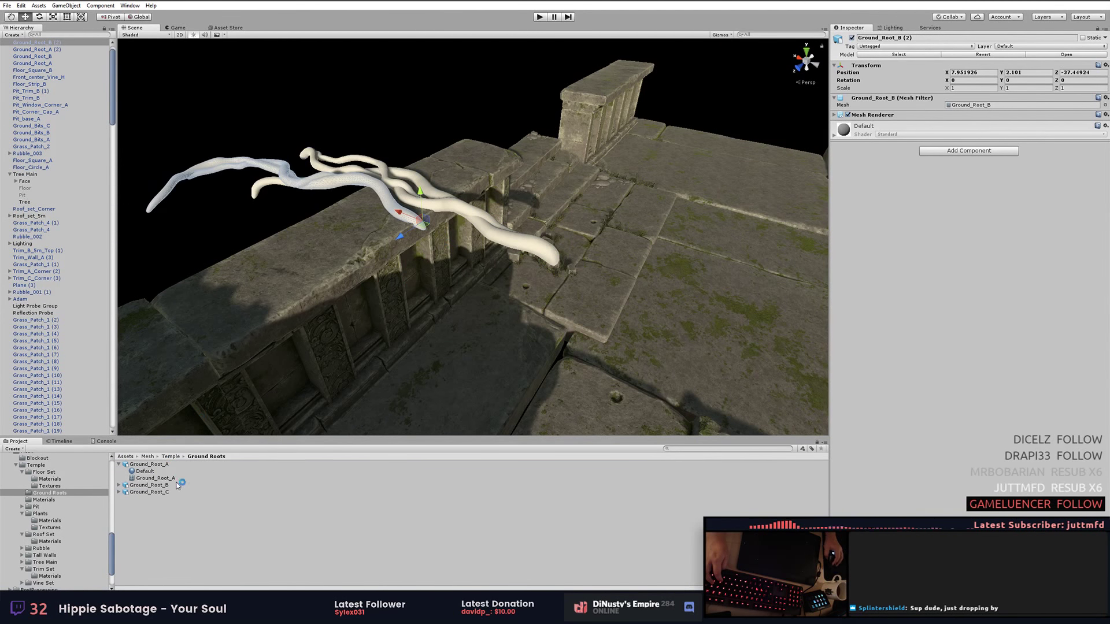
{"action": "left_click_drag", "start_coordinate": [505, 238], "coordinate": [574, 274], "text": "alt"}
Turn the Ground_Root_B (2) root around the other way against the carved wall.
{"action": "left_click_drag", "start_coordinate": [473, 237], "coordinate": [520, 220], "text": "alt"}
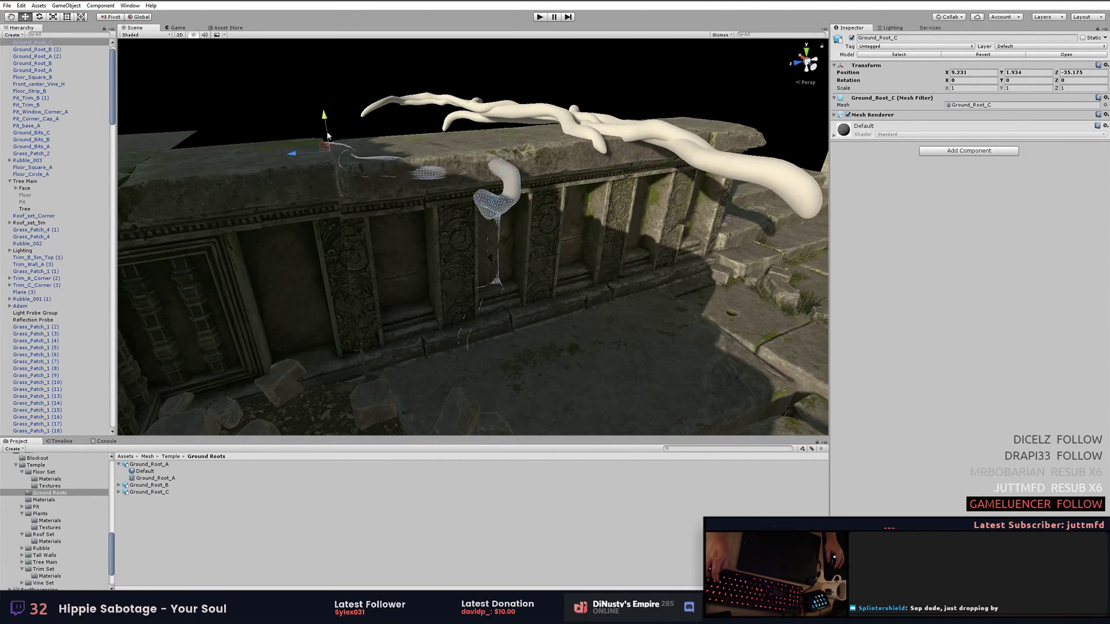
{"action": "left_click_drag", "start_coordinate": [298, 110], "coordinate": [636, 249], "text": "alt"}
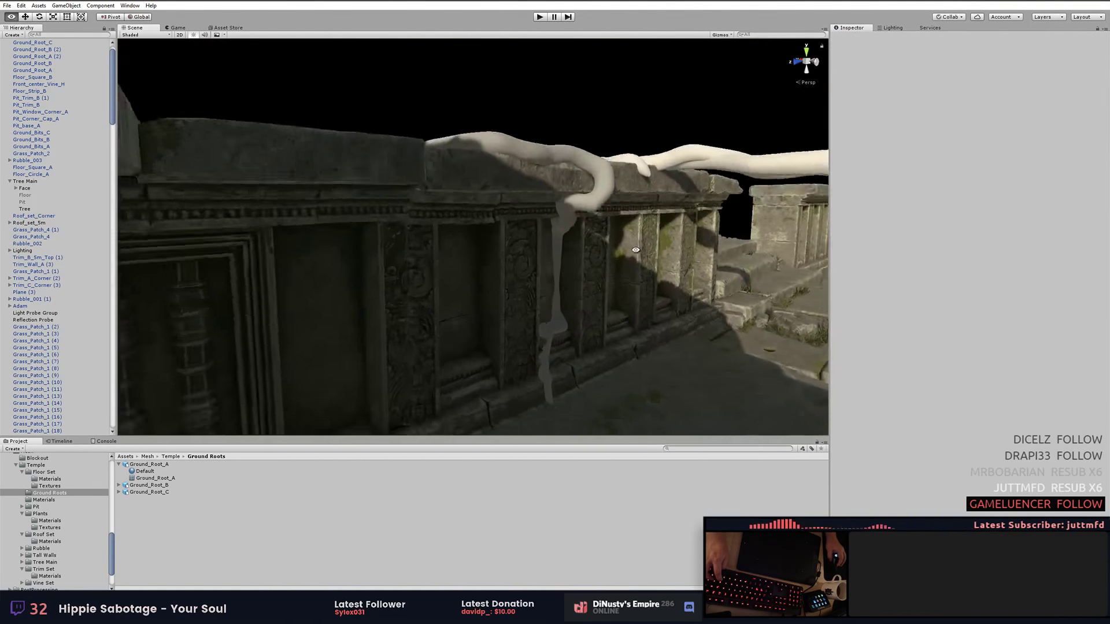
{"action": "left_click", "coordinate": [636, 249]}
{"action": "key", "text": "f"}
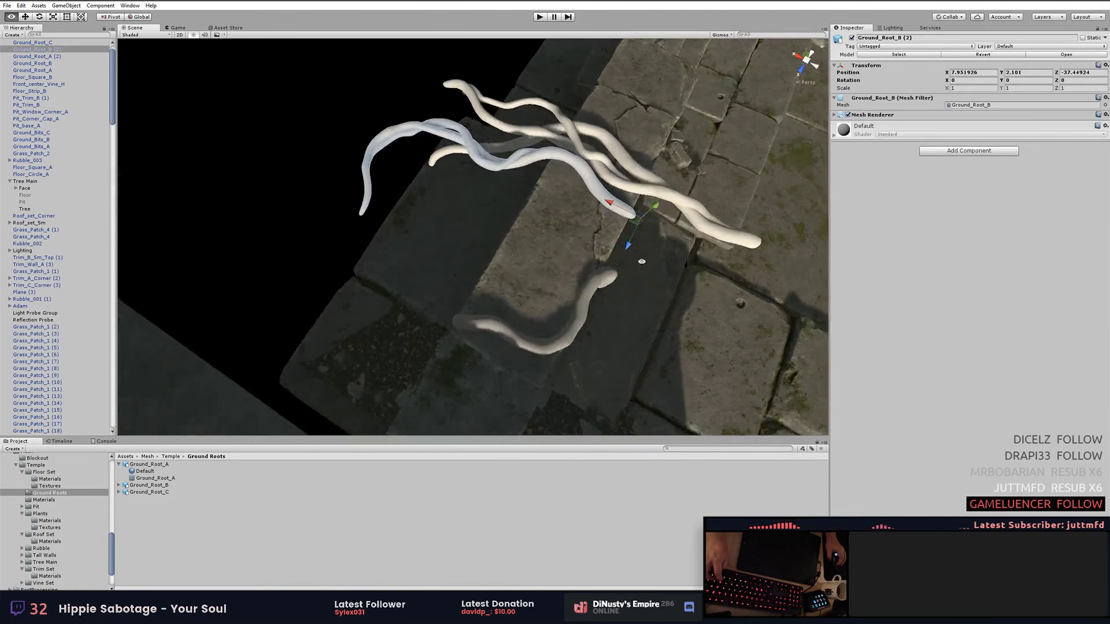
{"action": "mouse_move", "coordinate": [262, 298]}
{"action": "left_mouse_down"}
{"action": "mouse_move", "coordinate": [304, 155]}
{"action": "mouse_move", "coordinate": [376, 191]}
{"action": "mouse_move", "coordinate": [520, 174]}
{"action": "left_mouse_up"}
{"action": "key", "text": "w"}
Slide Ground_Root_B (2) along the stone floor so it trails across the stones.
{"action": "left_click", "coordinate": [626, 352]}
{"action": "mouse_move", "coordinate": [364, 246]}
{"action": "left_mouse_down", "text": "alt"}
{"action": "mouse_move", "coordinate": [812, 80]}
{"action": "mouse_move", "coordinate": [500, 274]}
{"action": "left_mouse_up", "text": "alt"}
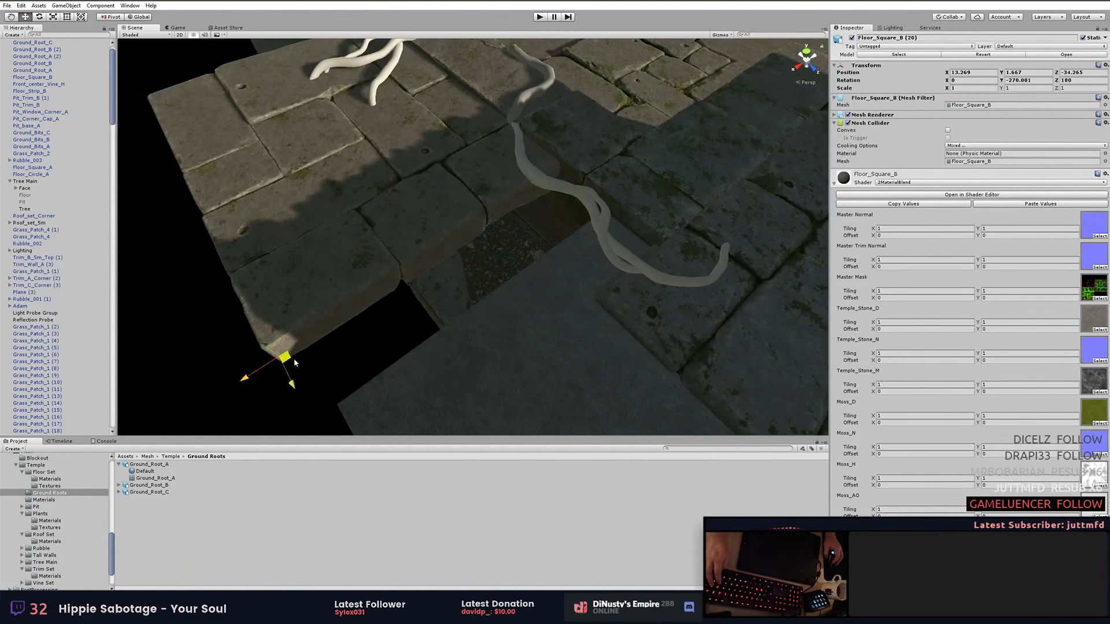
{"action": "left_click_drag", "start_coordinate": [566, 129], "coordinate": [547, 239], "text": "alt"}
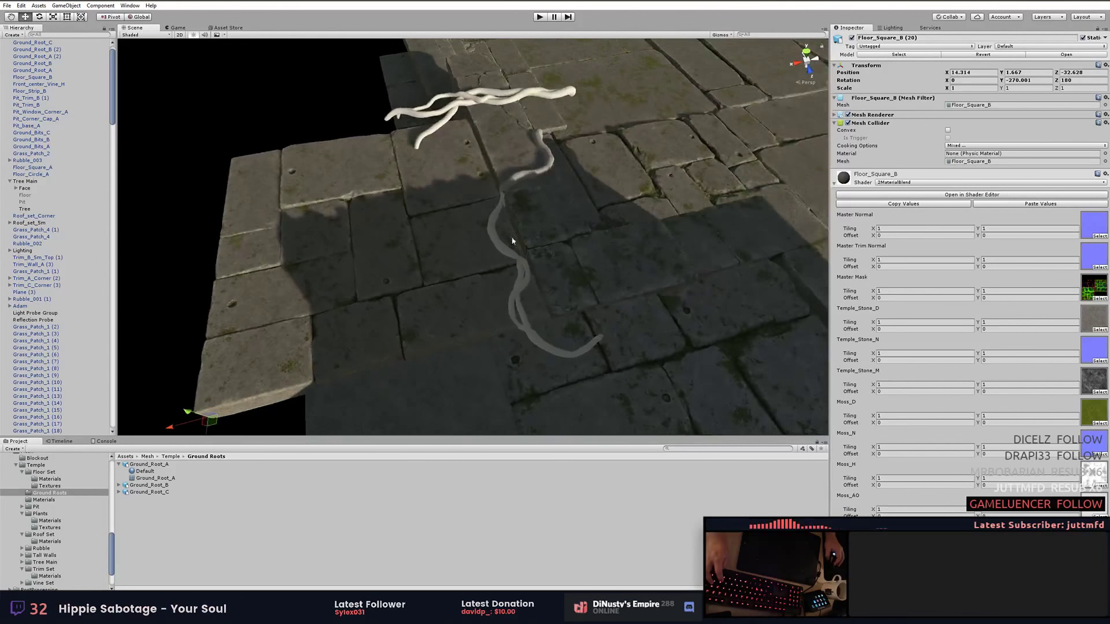
{"action": "left_click_drag", "start_coordinate": [494, 122], "coordinate": [787, 275], "text": "alt"}
{"action": "mouse_move", "coordinate": [373, 202]}
{"action": "left_mouse_down", "text": "alt"}
{"action": "mouse_move", "coordinate": [105, 287]}
{"action": "mouse_move", "coordinate": [471, 186]}
{"action": "mouse_move", "coordinate": [322, 206]}
{"action": "left_mouse_up", "text": "alt"}
{"action": "mouse_move", "coordinate": [364, 248]}
{"action": "left_mouse_down", "text": "alt"}
{"action": "mouse_move", "coordinate": [405, 246]}
{"action": "mouse_move", "coordinate": [506, 152]}
{"action": "left_mouse_up", "text": "alt"}
{"action": "left_click_drag", "start_coordinate": [456, 182], "coordinate": [354, 188], "text": "alt"}
{"action": "left_click", "coordinate": [355, 188]}
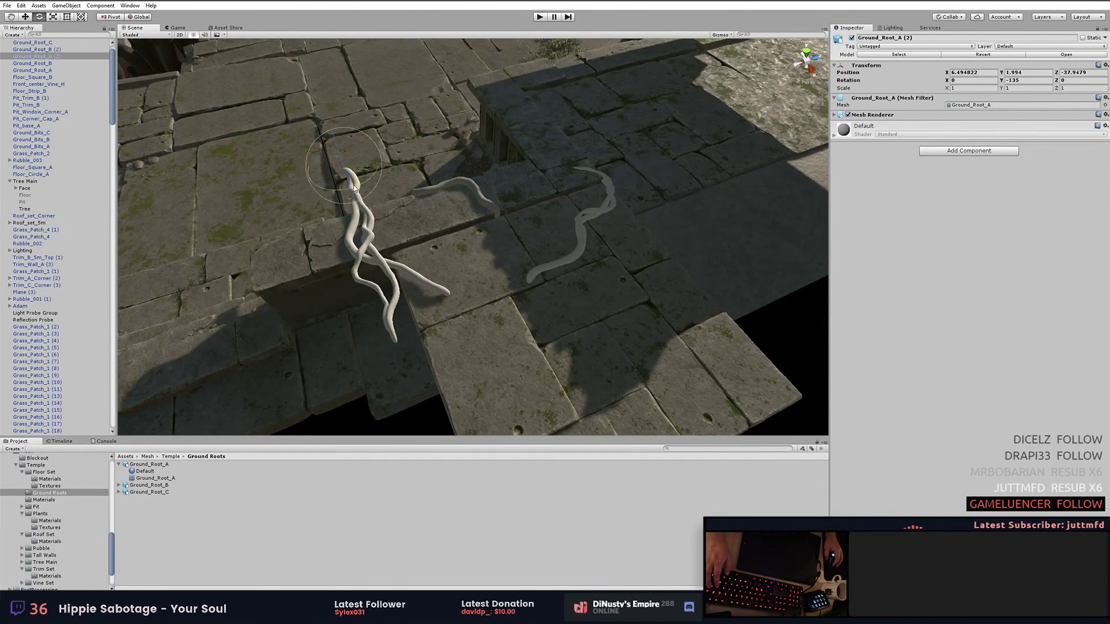
Shift the Ground_Root_A (2) root slightly on the floor.
{"action": "mouse_move", "coordinate": [475, 169]}
{"action": "left_mouse_down", "text": "alt"}
{"action": "mouse_move", "coordinate": [495, 315]}
{"action": "mouse_move", "coordinate": [701, 240]}
{"action": "left_mouse_up", "text": "alt"}
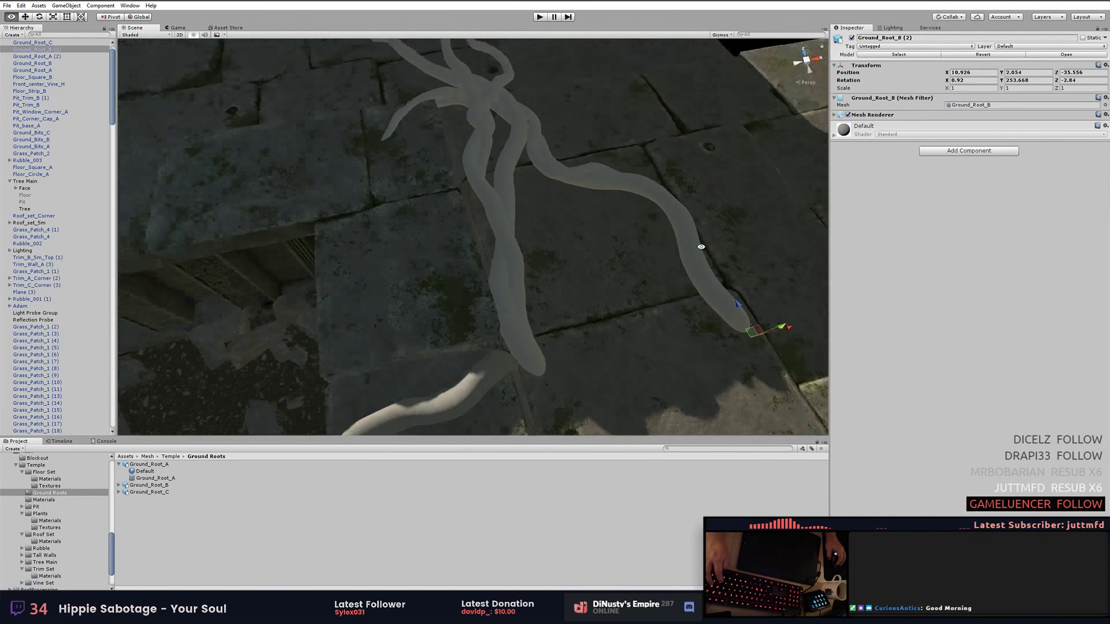
{"action": "left_click_drag", "start_coordinate": [343, 82], "coordinate": [670, 308], "text": "alt"}
{"action": "left_click_drag", "start_coordinate": [614, 153], "coordinate": [470, 255], "text": "alt"}
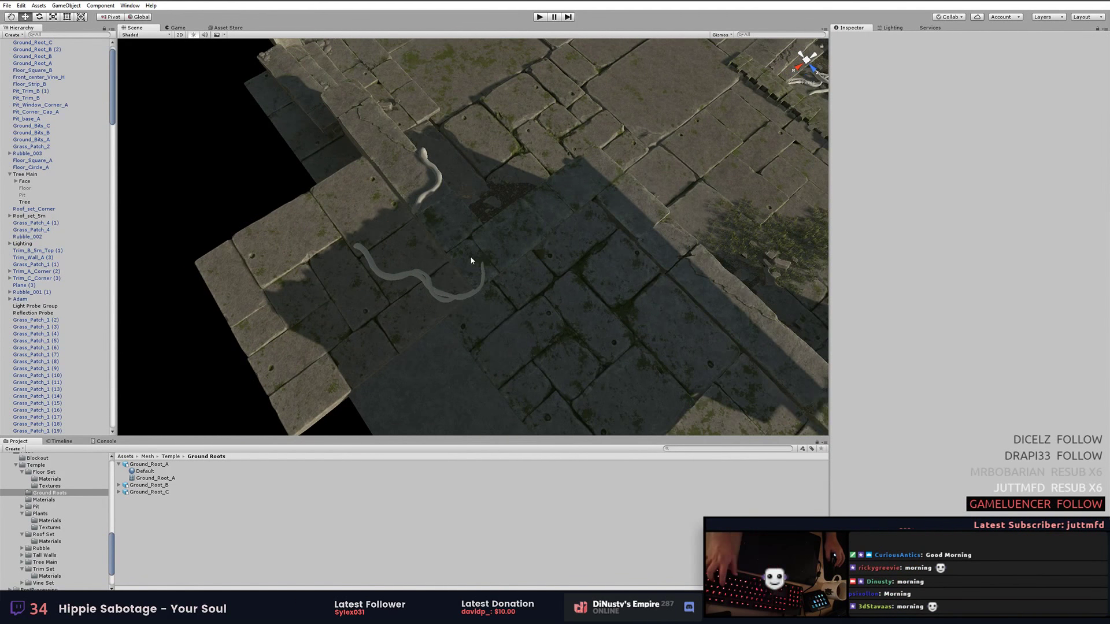
{"action": "left_click", "coordinate": [404, 206]}
{"action": "left_click_drag", "start_coordinate": [405, 206], "coordinate": [618, 244], "text": "alt"}
{"action": "mouse_move", "coordinate": [520, 352]}
{"action": "left_mouse_down", "text": "alt"}
{"action": "mouse_move", "coordinate": [630, 239]}
{"action": "mouse_move", "coordinate": [546, 270]}
{"action": "left_mouse_up", "text": "alt"}
Delete floor slab Floor_Square_B (20), rotate Trim_B_5m_Top (12) and place a duplicate beside it.
{"action": "left_click", "coordinate": [546, 270]}
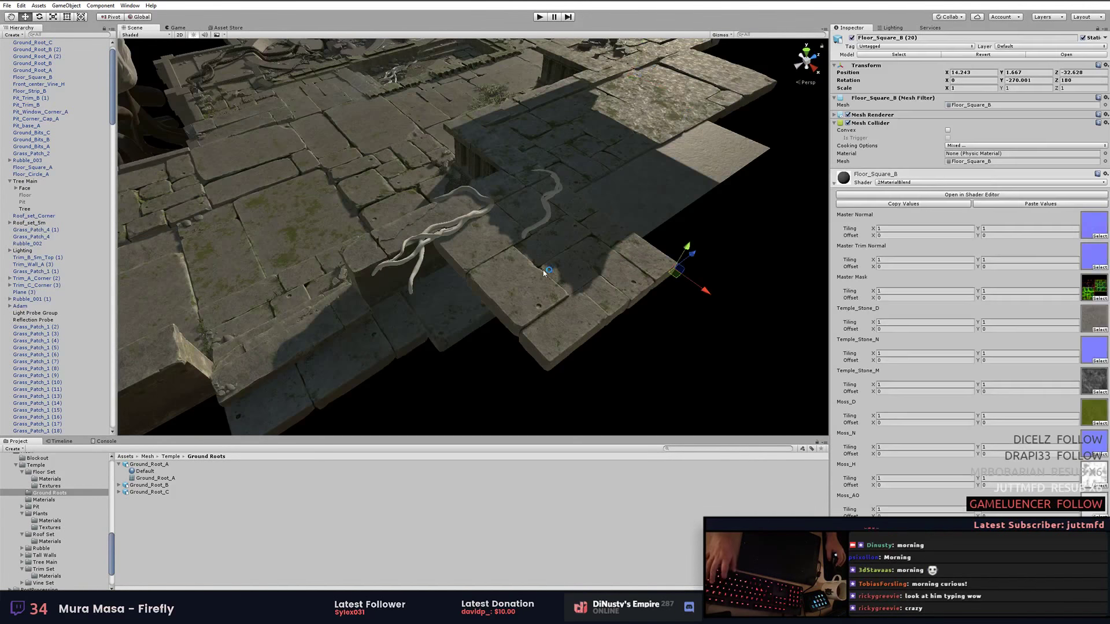
{"action": "key", "text": "Delete"}
{"action": "left_click", "coordinate": [448, 215]}
{"action": "key", "text": "e"}
{"action": "left_click_drag", "start_coordinate": [433, 252], "coordinate": [587, 157]}
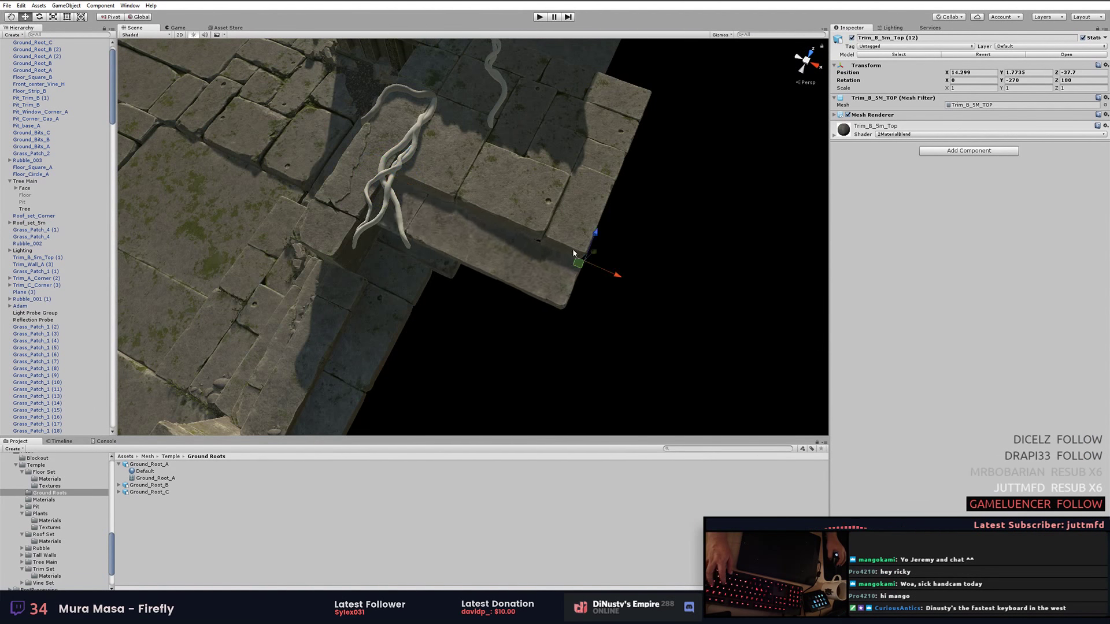
{"action": "key", "text": "ctrl+d"}
{"action": "mouse_move", "coordinate": [594, 252]}
{"action": "left_mouse_down", "text": "alt"}
{"action": "mouse_move", "coordinate": [607, 252]}
{"action": "mouse_move", "coordinate": [488, 212]}
{"action": "left_mouse_up", "text": "alt"}
Turn Ground_Root_C (1) from -120 to -150 degrees and slide it slightly over the pit edge.
{"action": "mouse_move", "coordinate": [610, 297]}
{"action": "left_mouse_down", "text": "alt"}
{"action": "mouse_move", "coordinate": [621, 272]}
{"action": "mouse_move", "coordinate": [521, 260]}
{"action": "left_mouse_up", "text": "alt"}
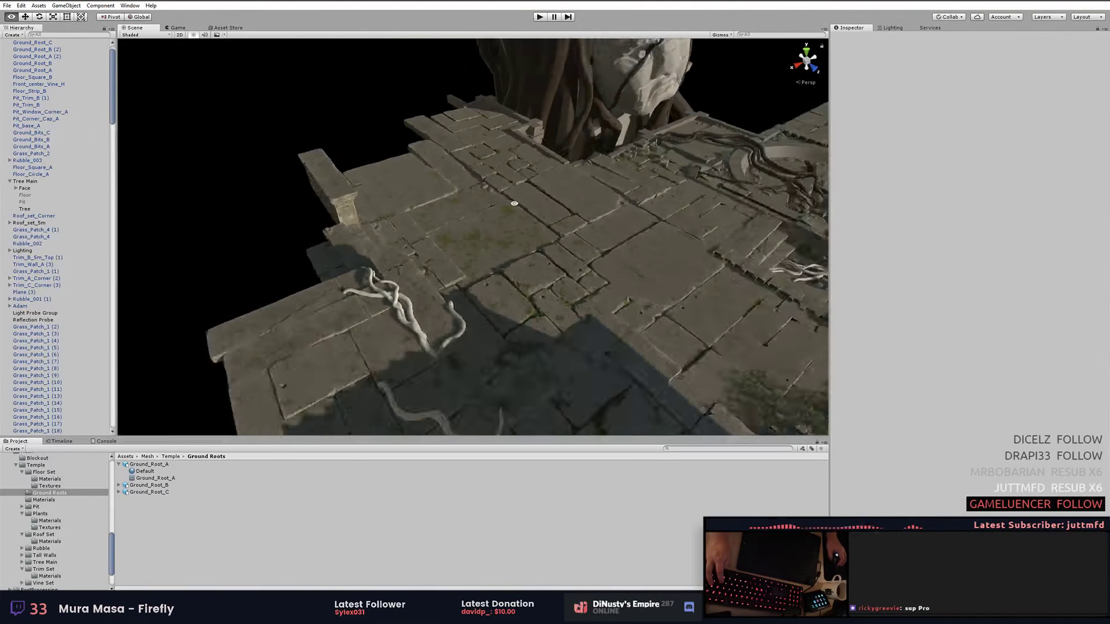
{"action": "left_click", "coordinate": [540, 297]}
{"action": "key", "text": "f"}
{"action": "left_click_drag", "start_coordinate": [579, 218], "coordinate": [342, 263], "text": "alt"}
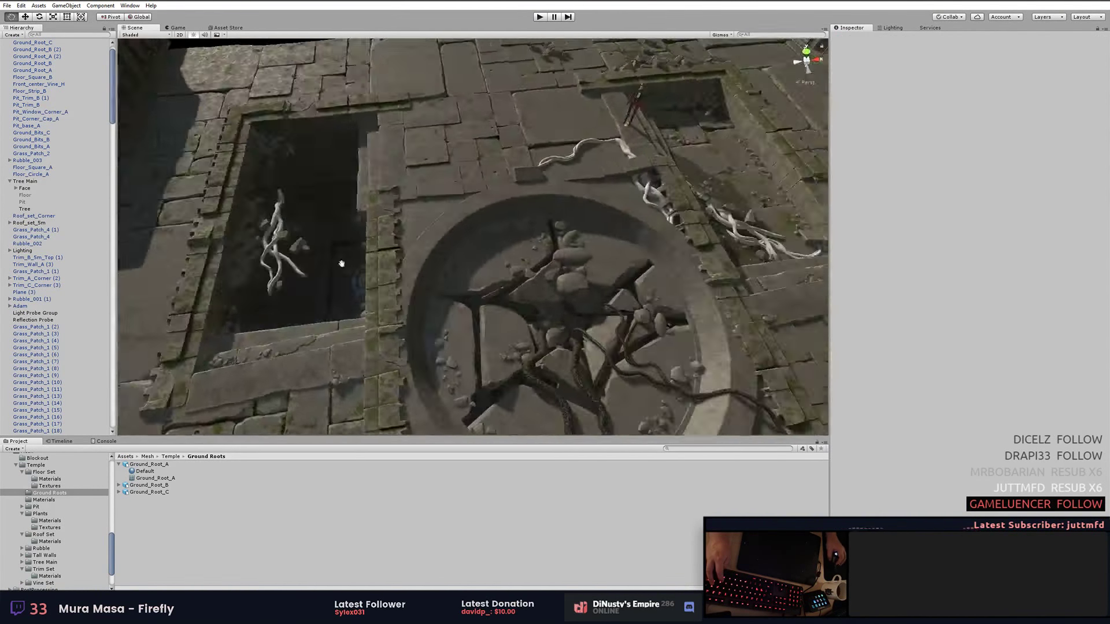
{"action": "left_click", "coordinate": [342, 264]}
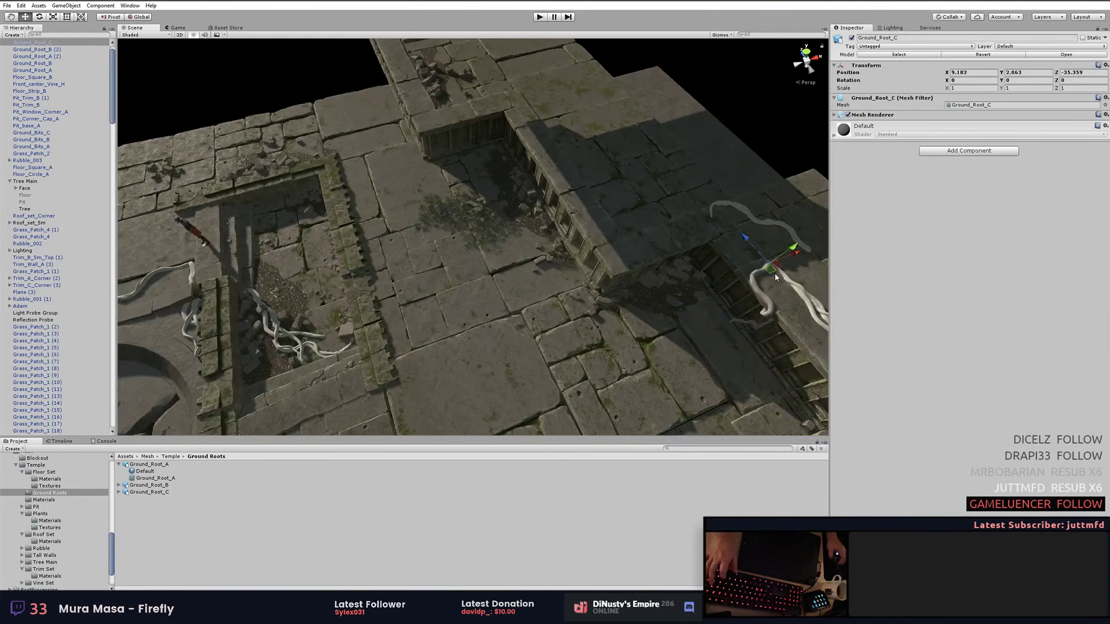
{"action": "key", "text": "f"}
{"action": "key", "text": "e"}
{"action": "left_click_drag", "start_coordinate": [704, 69], "coordinate": [553, 223], "text": "alt"}
{"action": "key", "text": "w"}
{"action": "left_click_drag", "start_coordinate": [553, 223], "coordinate": [501, 245], "text": "alt"}
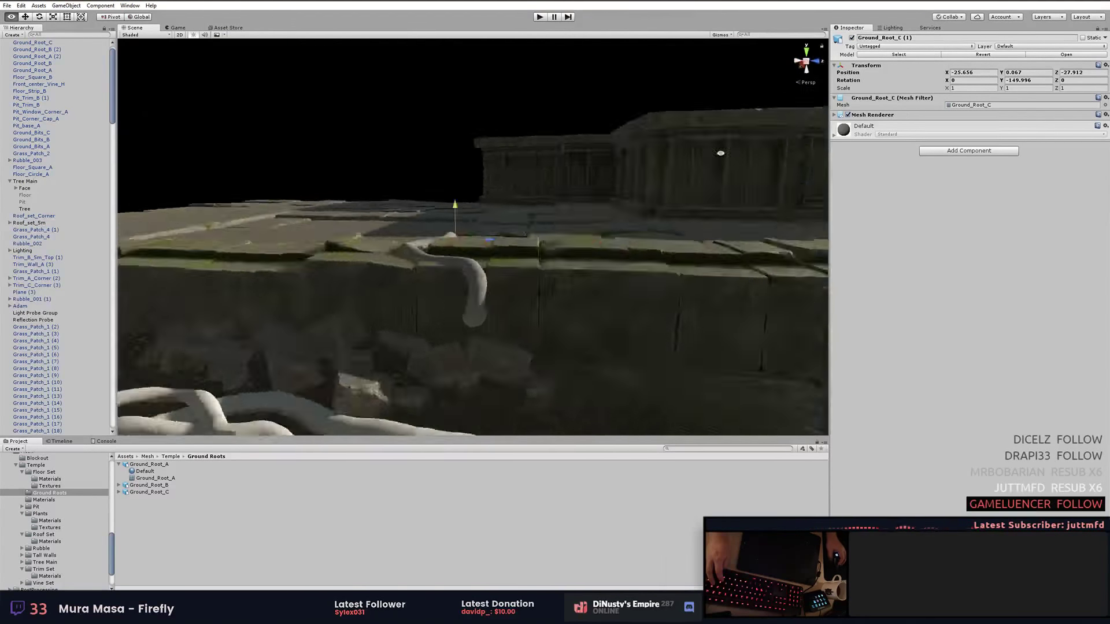
Inspect the Ground_Root_A (3) root in the pit from low views, then switch to Modo.
{"action": "left_click", "coordinate": [119, 222]}
{"action": "key", "text": "f"}
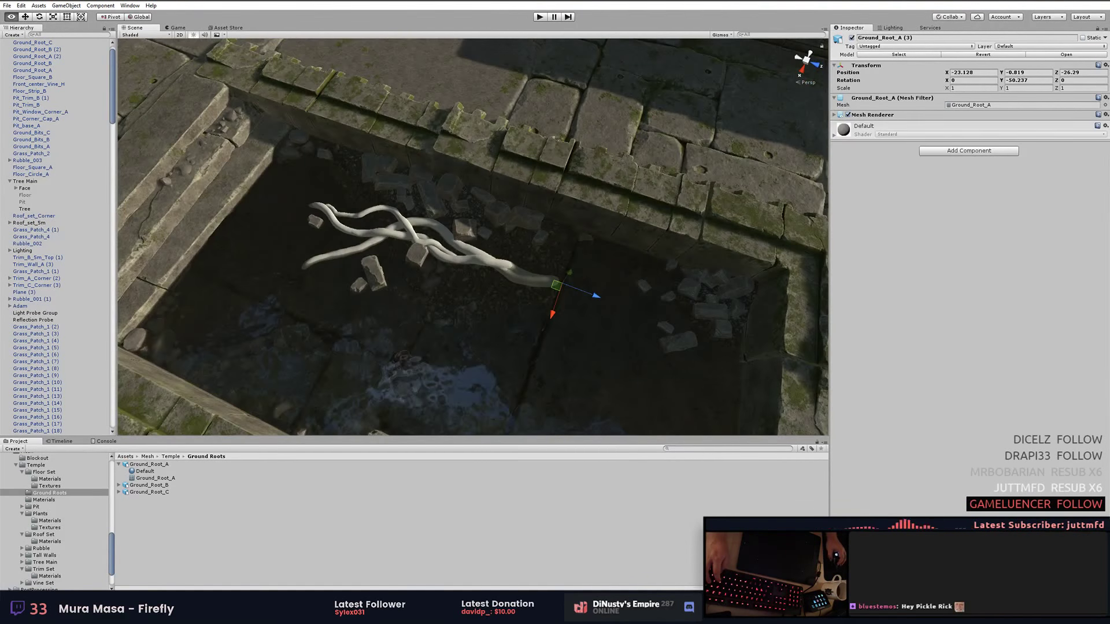
{"action": "right_click_drag", "start_coordinate": [488, 249], "coordinate": [445, 198]}
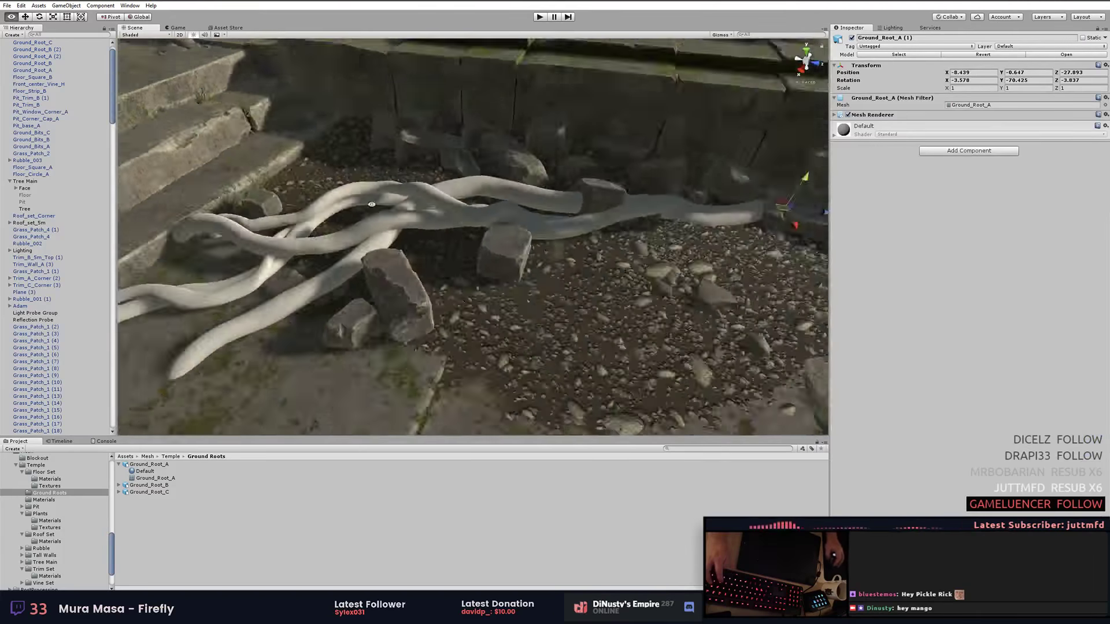
{"action": "right_click_drag", "start_coordinate": [446, 198], "coordinate": [617, 176]}
{"action": "key", "text": "alt+Tab"}
{"action": "left_click", "coordinate": [568, 151]}
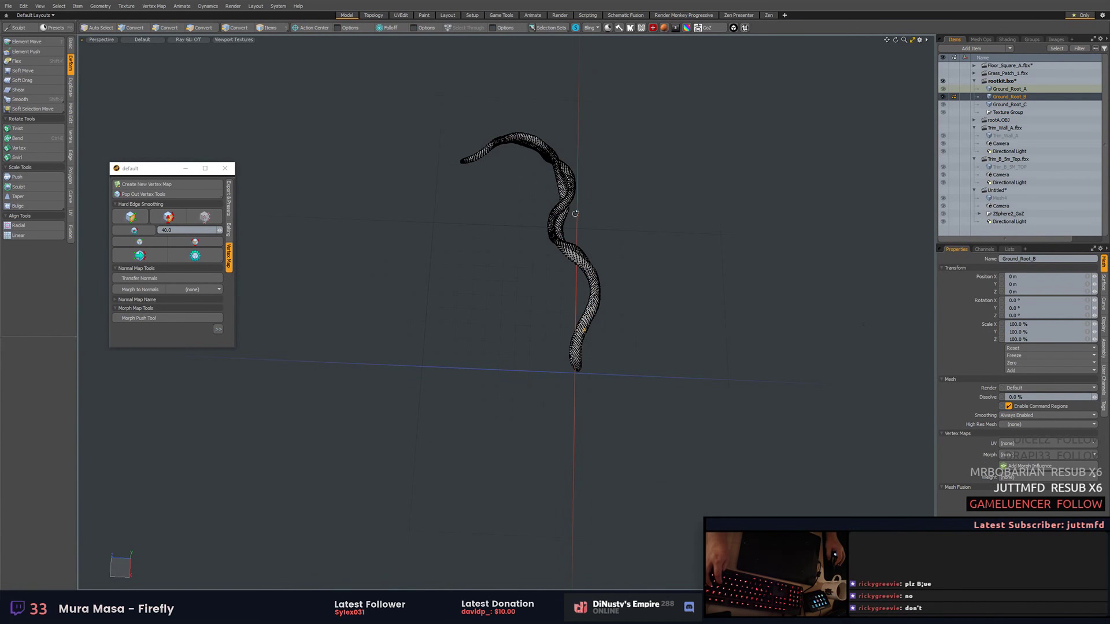
Create the Ground_Root_Ba mesh item and select its whole root mesh in Top view.
{"action": "left_click_drag", "start_coordinate": [574, 213], "coordinate": [567, 347], "text": "alt"}
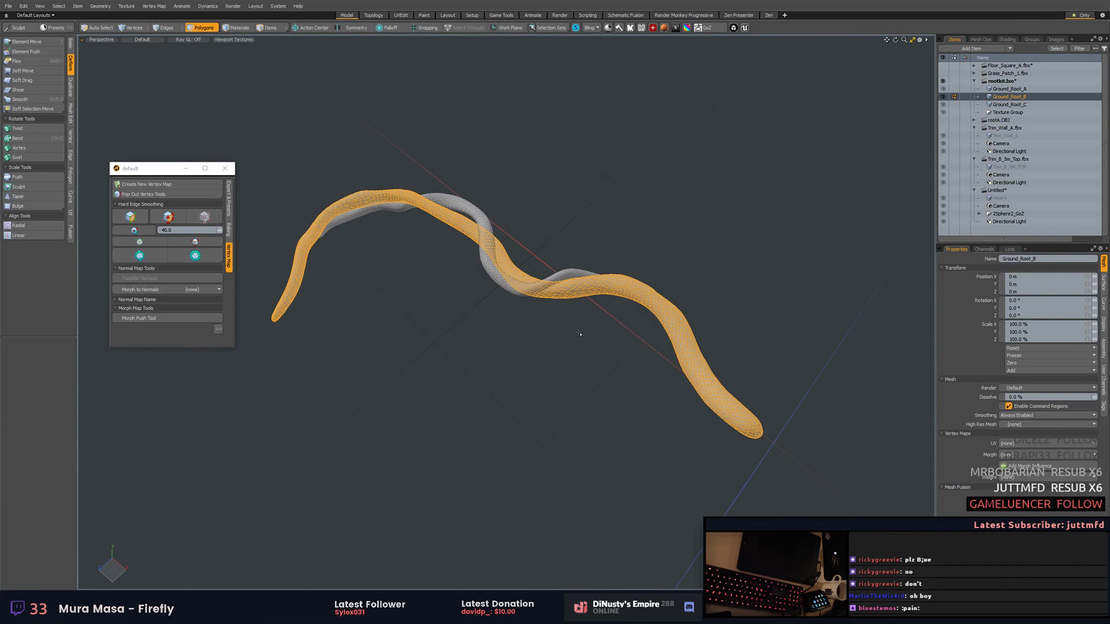
{"action": "left_click_drag", "start_coordinate": [579, 334], "coordinate": [587, 278], "text": "alt"}
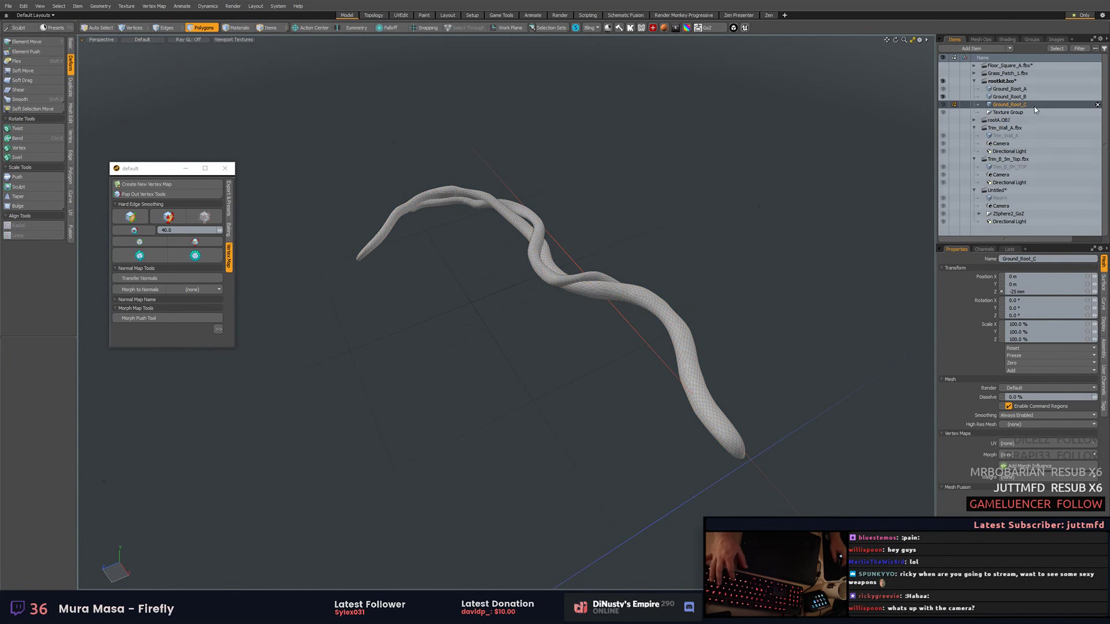
{"action": "left_click", "coordinate": [1006, 113]}
{"action": "left_click_drag", "start_coordinate": [722, 156], "coordinate": [607, 176], "text": "alt"}
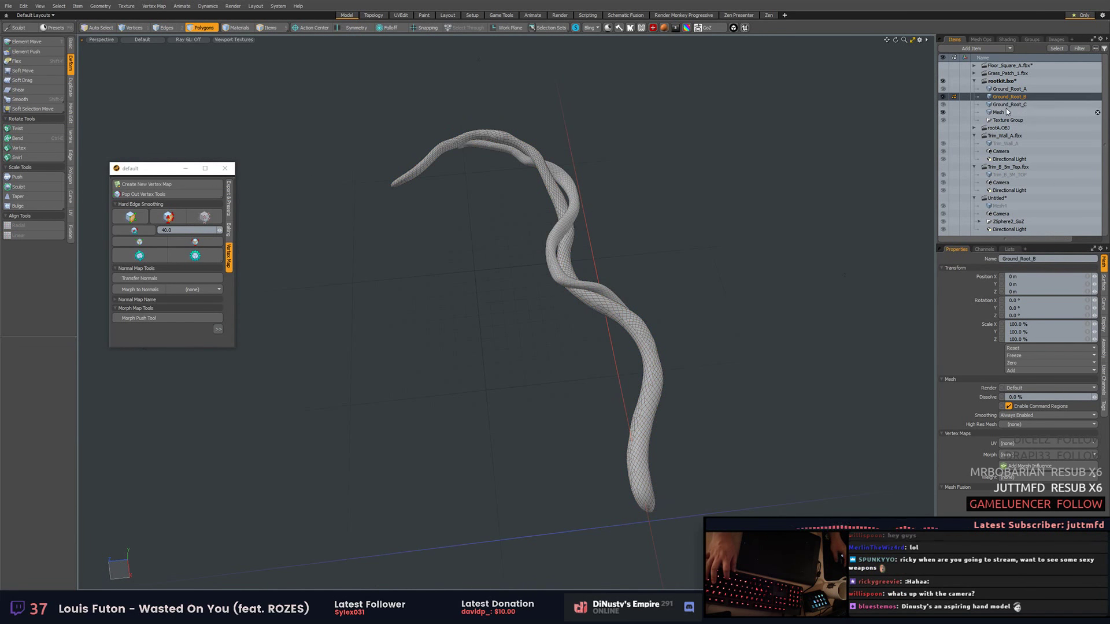
{"action": "left_click_drag", "start_coordinate": [752, 324], "coordinate": [713, 374], "text": "alt"}
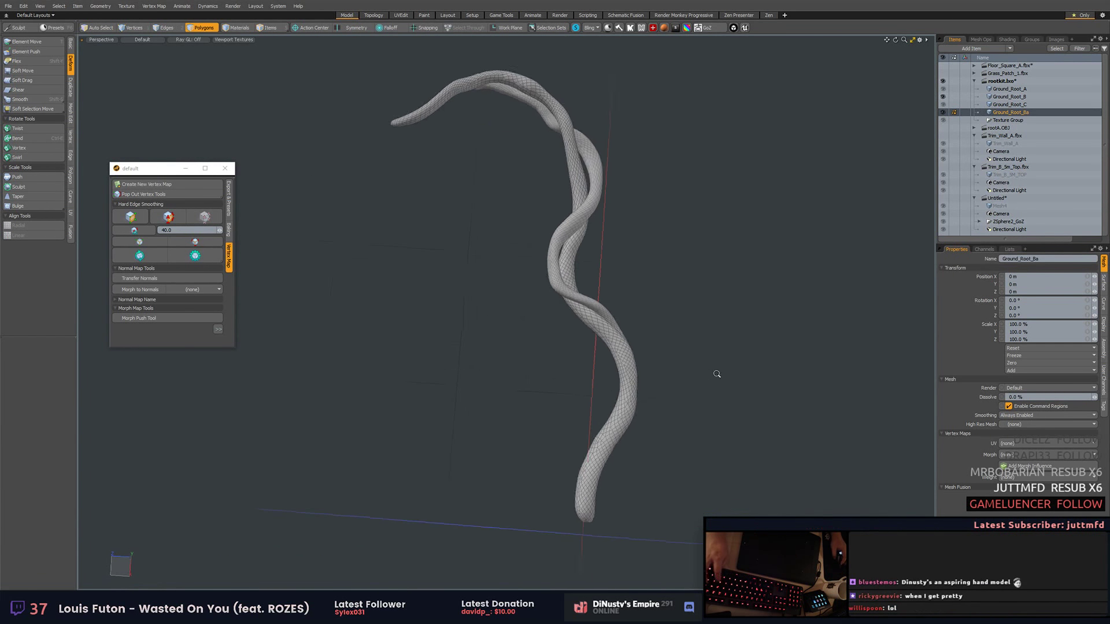
{"action": "left_click", "coordinate": [1022, 92]}
{"action": "left_click", "coordinate": [721, 314]}
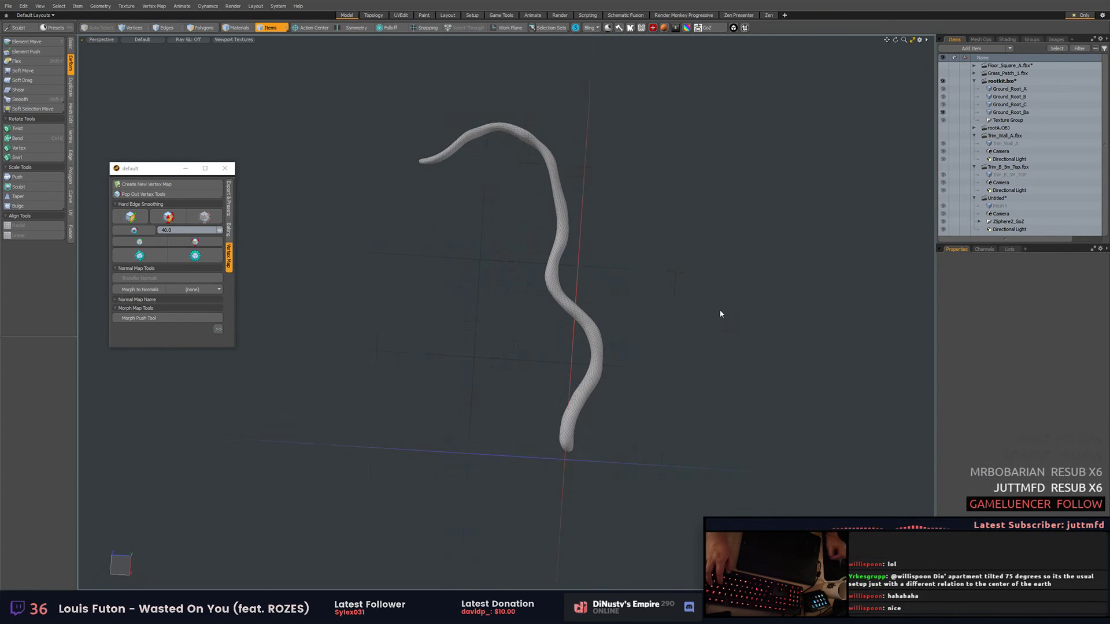
{"action": "key", "text": "3"}
{"action": "double_click", "coordinate": [730, 274]}
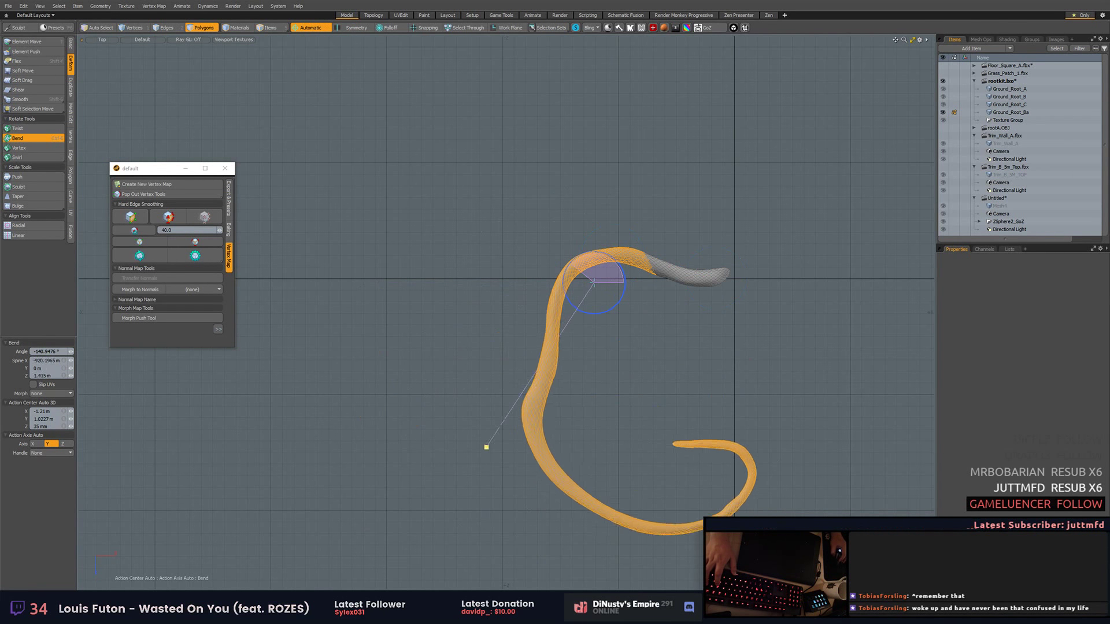
Reshape the root's hook end by selecting and transforming its vertices.
{"action": "key", "text": "space"}
{"action": "mouse_move", "coordinate": [594, 282]}
{"action": "left_mouse_down", "text": "alt"}
{"action": "mouse_move", "coordinate": [727, 357]}
{"action": "mouse_move", "coordinate": [273, 30]}
{"action": "left_mouse_up", "text": "alt"}
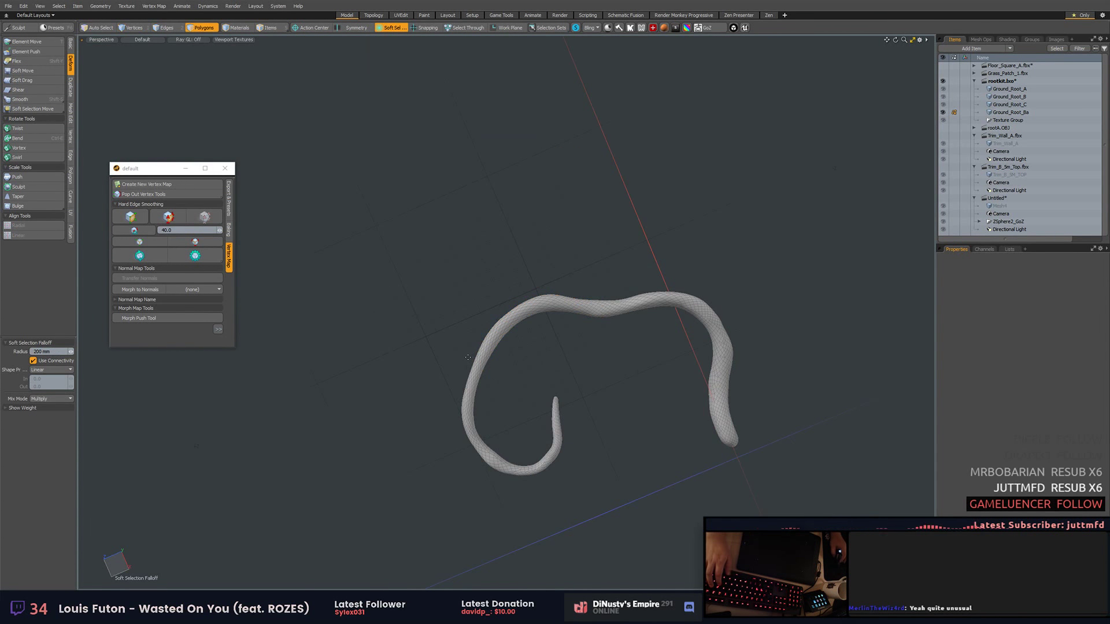
{"action": "key", "text": "1"}
{"action": "left_click_drag", "start_coordinate": [458, 335], "coordinate": [456, 288], "text": "alt"}
{"action": "key", "text": "1"}
{"action": "left_click_drag", "start_coordinate": [481, 348], "coordinate": [500, 340], "text": "alt"}
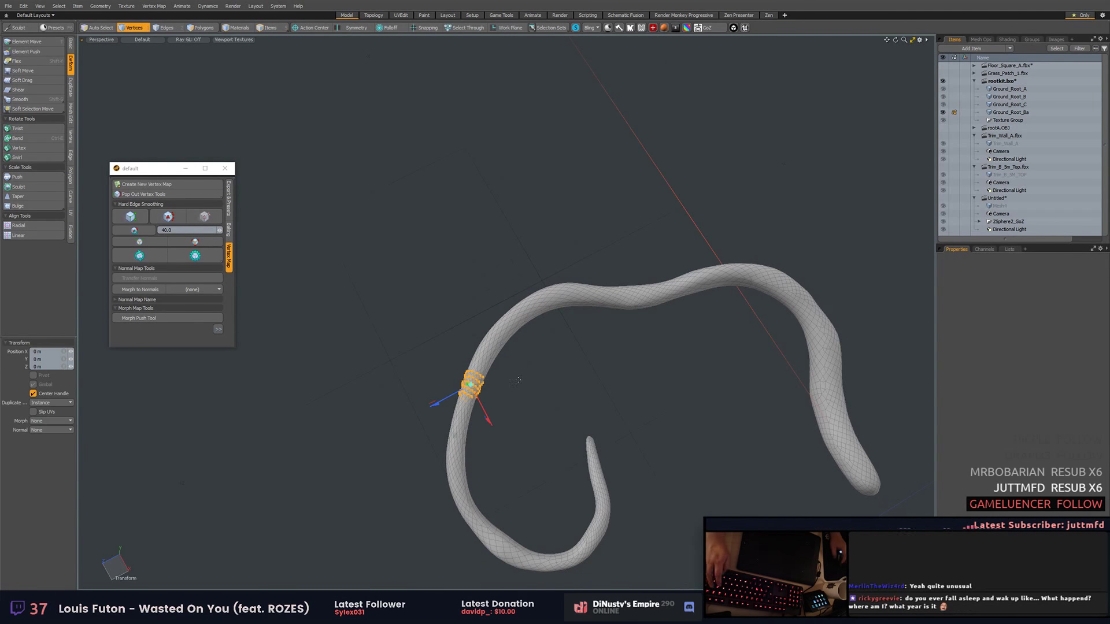
{"action": "key", "text": "space"}
{"action": "left_click_drag", "start_coordinate": [478, 385], "coordinate": [571, 425], "text": "alt"}
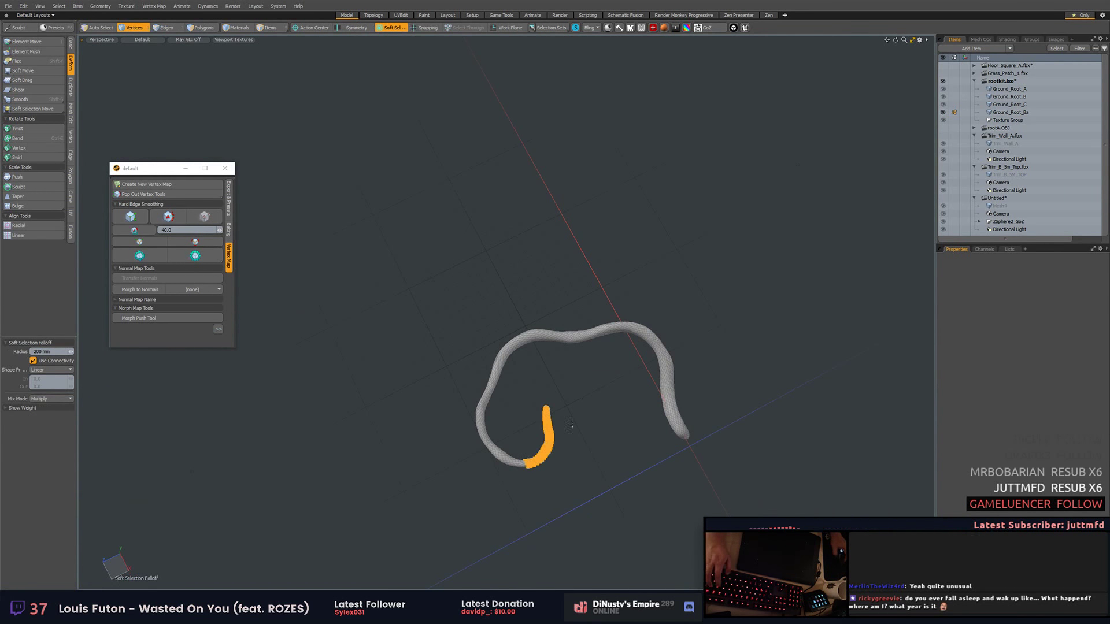
{"action": "left_click_drag", "start_coordinate": [499, 401], "coordinate": [614, 332], "text": "alt"}
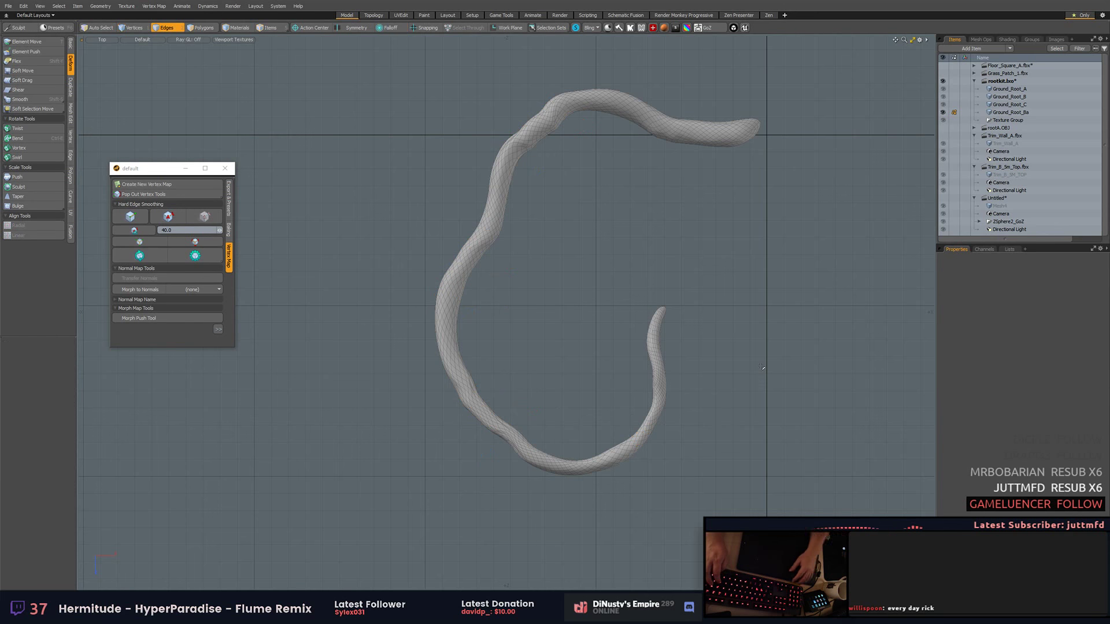
{"action": "left_click_drag", "start_coordinate": [761, 367], "coordinate": [293, 290], "text": "alt"}
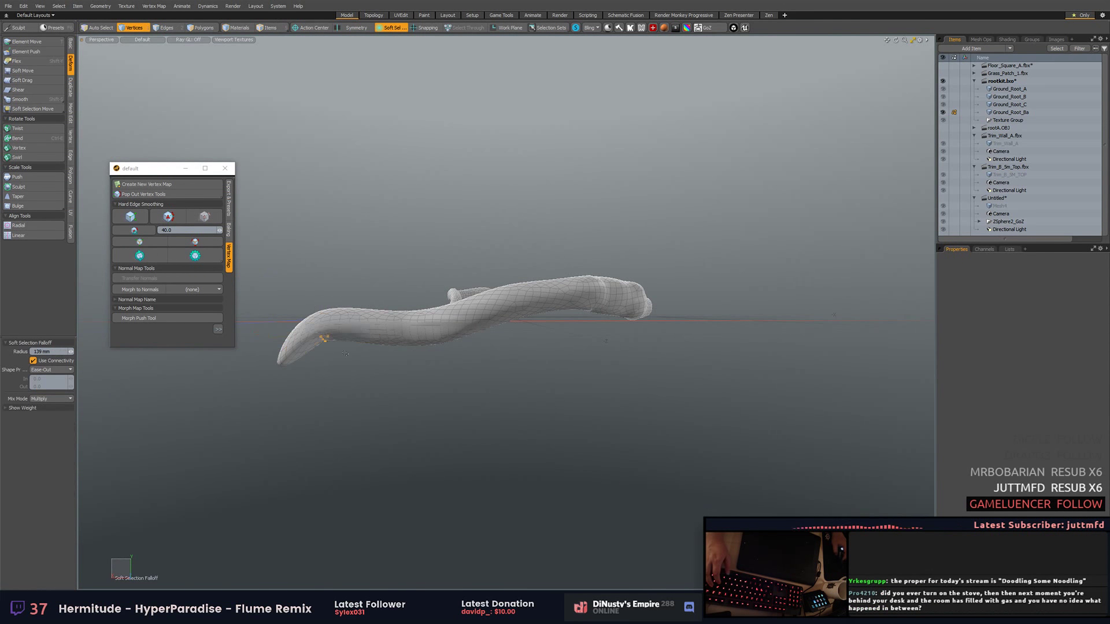
{"action": "left_click_drag", "start_coordinate": [336, 338], "coordinate": [359, 205], "text": "alt"}
Export the selected root as Ground_Root_Ba in Autodesk FBX 2018 format.
{"action": "key", "text": "3"}
{"action": "key", "text": "ctrl+e"}
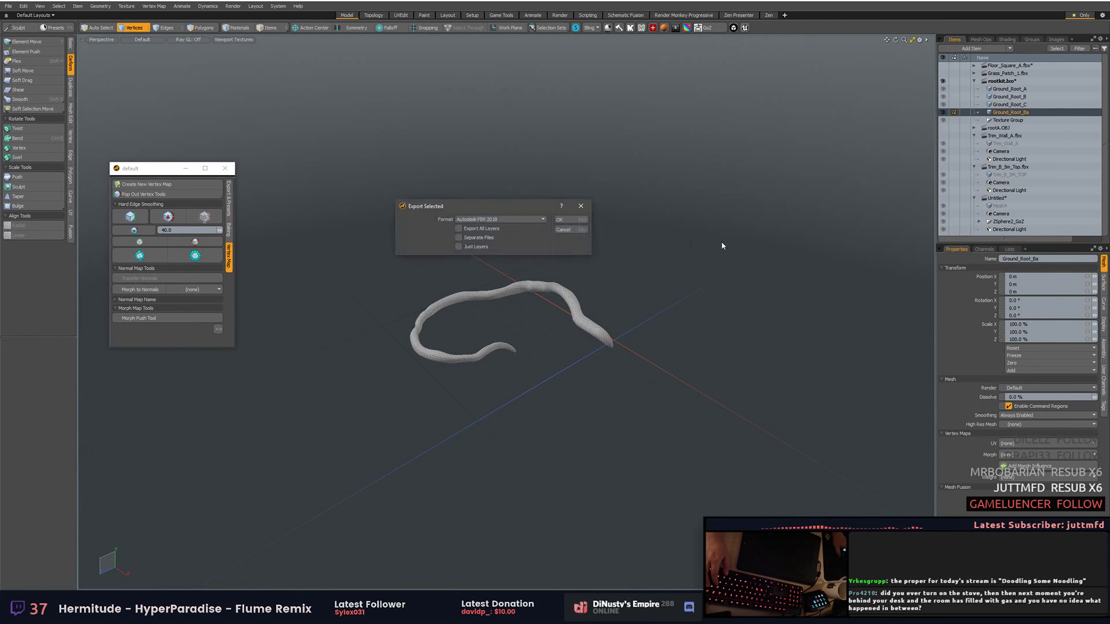
{"action": "key", "text": "Return"}
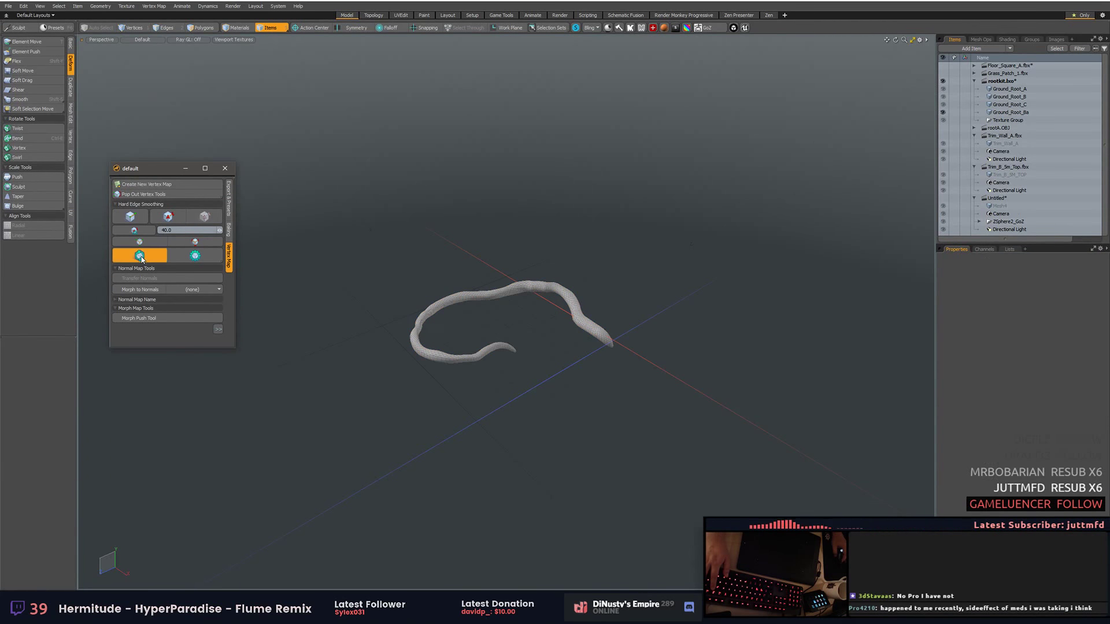
Back in Unity, scale the Ground_Root_Ba root to about 1.48 and turn it on its vertical axis.
{"action": "key", "text": "ctrl+z"}
{"action": "left_click", "coordinate": [1002, 151]}
{"action": "key", "text": "Return"}
{"action": "right_click_drag", "start_coordinate": [405, 231], "coordinate": [388, 237]}
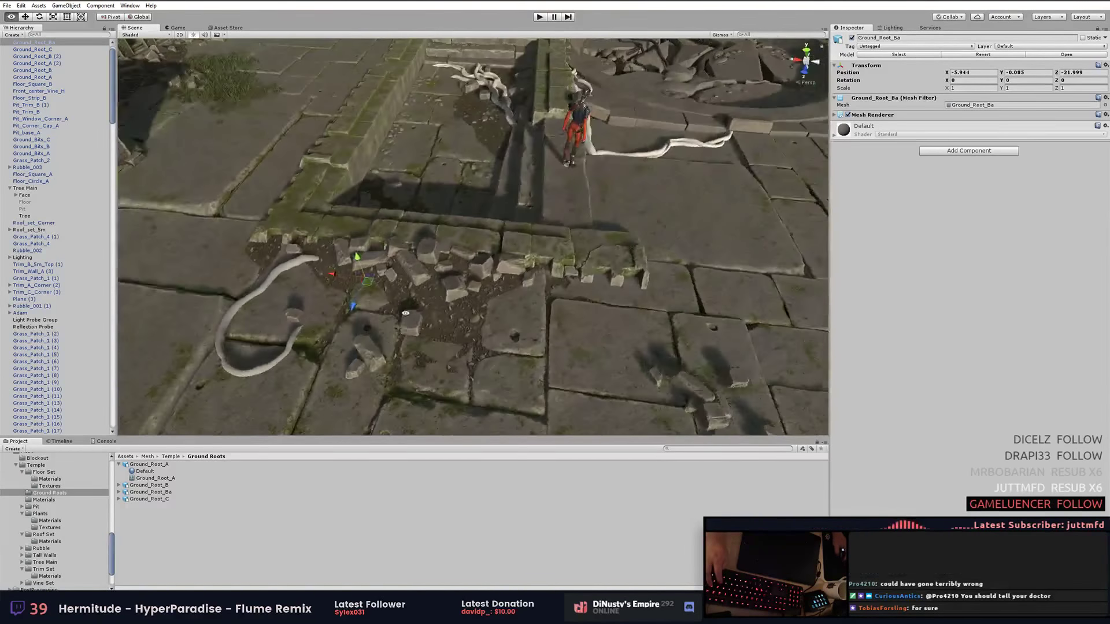
{"action": "mouse_move", "coordinate": [387, 237]}
{"action": "right_mouse_down"}
{"action": "mouse_move", "coordinate": [380, 113]}
{"action": "mouse_move", "coordinate": [503, 283]}
{"action": "right_mouse_up"}
{"action": "key", "text": "r"}
{"action": "mouse_move", "coordinate": [519, 291]}
{"action": "left_mouse_down"}
{"action": "mouse_move", "coordinate": [508, 290]}
{"action": "mouse_move", "coordinate": [512, 312]}
{"action": "left_mouse_up"}
{"action": "mouse_move", "coordinate": [512, 312]}
{"action": "right_mouse_down"}
{"action": "mouse_move", "coordinate": [516, 334]}
{"action": "mouse_move", "coordinate": [496, 235]}
{"action": "right_mouse_up"}
{"action": "left_click_drag", "start_coordinate": [496, 236], "coordinate": [509, 243]}
Slide the root beside the pit and turn it to follow the wall base.
{"action": "key", "text": "w"}
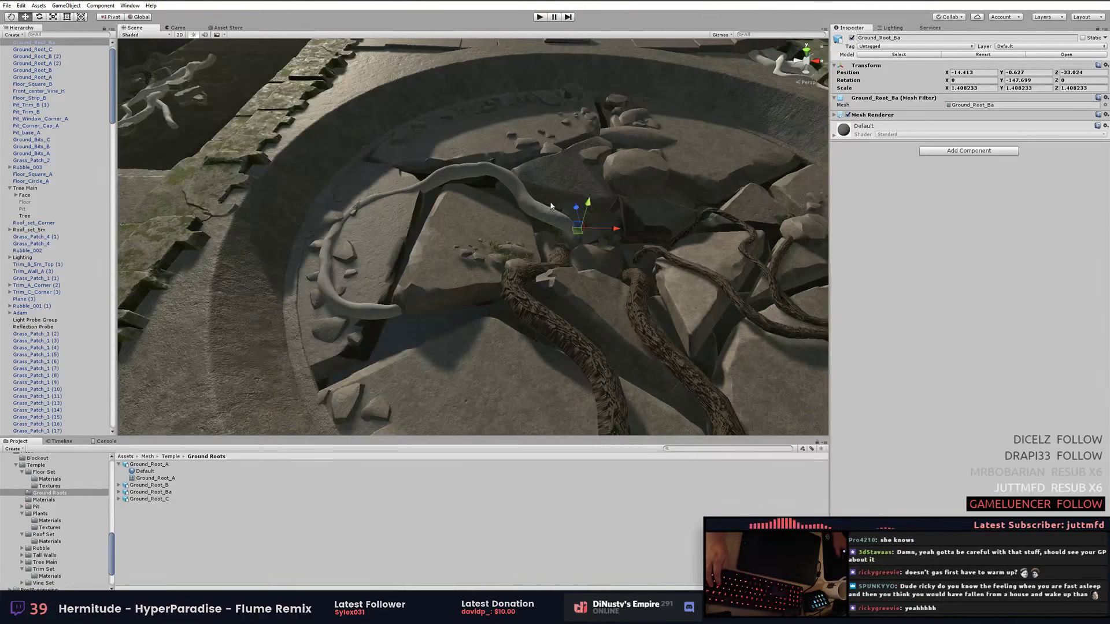
{"action": "right_click_drag", "start_coordinate": [508, 243], "coordinate": [529, 216]}
{"action": "left_click_drag", "start_coordinate": [529, 216], "coordinate": [538, 209]}
{"action": "mouse_move", "coordinate": [538, 208]}
{"action": "right_mouse_down"}
{"action": "mouse_move", "coordinate": [459, 161]}
{"action": "mouse_move", "coordinate": [371, 323]}
{"action": "right_mouse_up"}
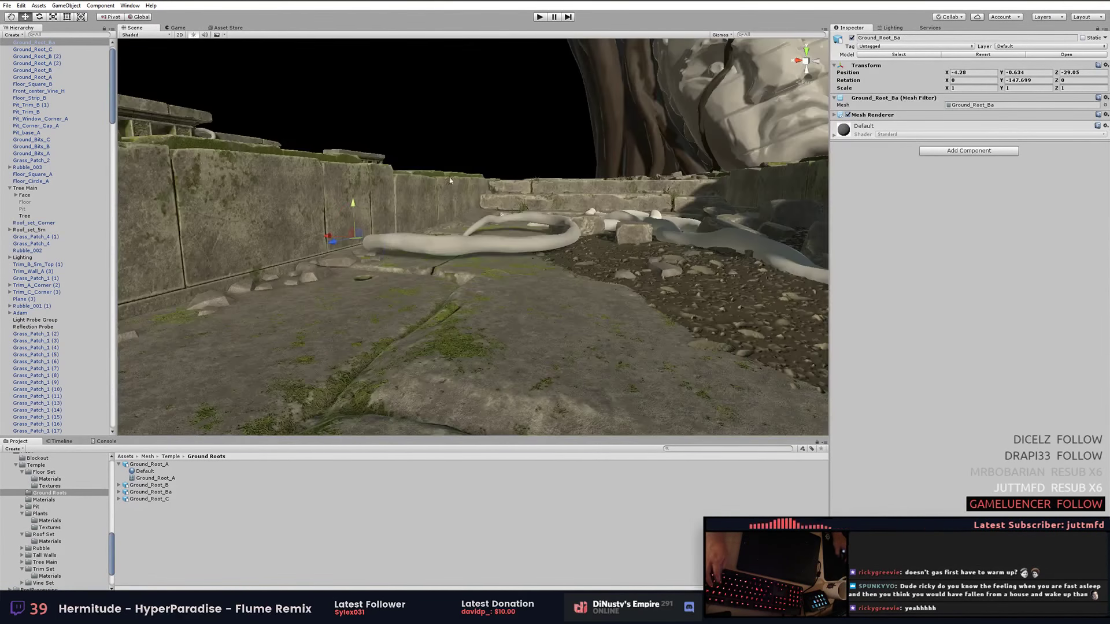
{"action": "key", "text": "e"}
{"action": "left_click_drag", "start_coordinate": [674, 203], "coordinate": [647, 219]}
{"action": "mouse_move", "coordinate": [647, 220]}
{"action": "right_mouse_down"}
{"action": "mouse_move", "coordinate": [533, 286]}
{"action": "mouse_move", "coordinate": [500, 180]}
{"action": "right_mouse_up"}
{"action": "key", "text": "w"}
Rotate the Ground_Root_Ba root across the floor stones, then return to Modo.
{"action": "key", "text": "ctrl+z"}
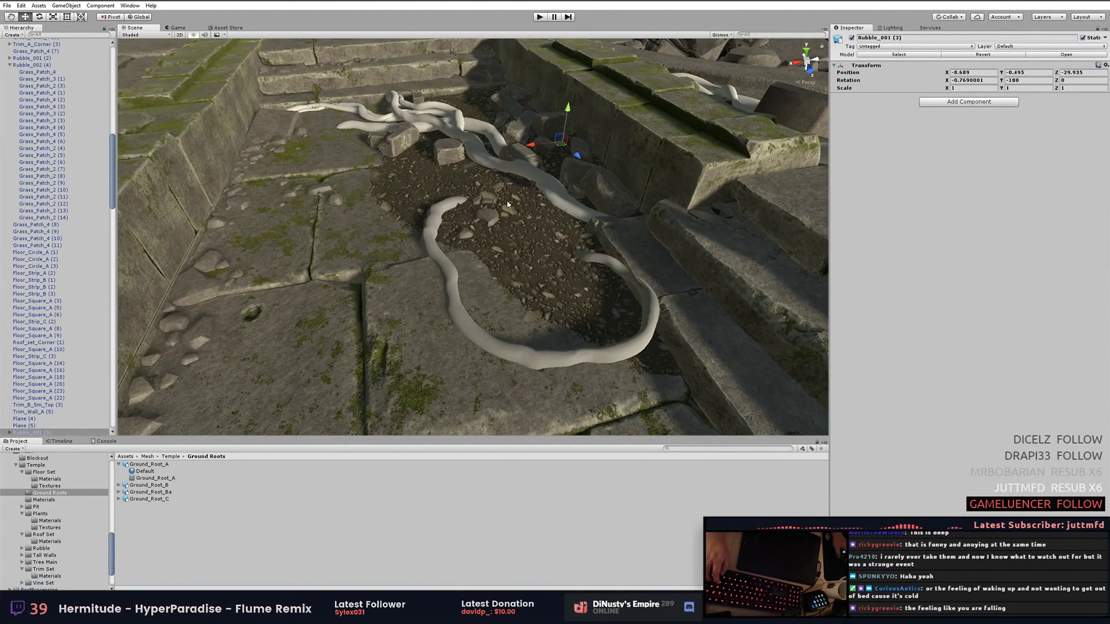
{"action": "key", "text": "e"}
{"action": "mouse_move", "coordinate": [528, 186]}
{"action": "right_mouse_down"}
{"action": "mouse_move", "coordinate": [293, 293]}
{"action": "mouse_move", "coordinate": [580, 243]}
{"action": "right_mouse_up"}
{"action": "key", "text": "e"}
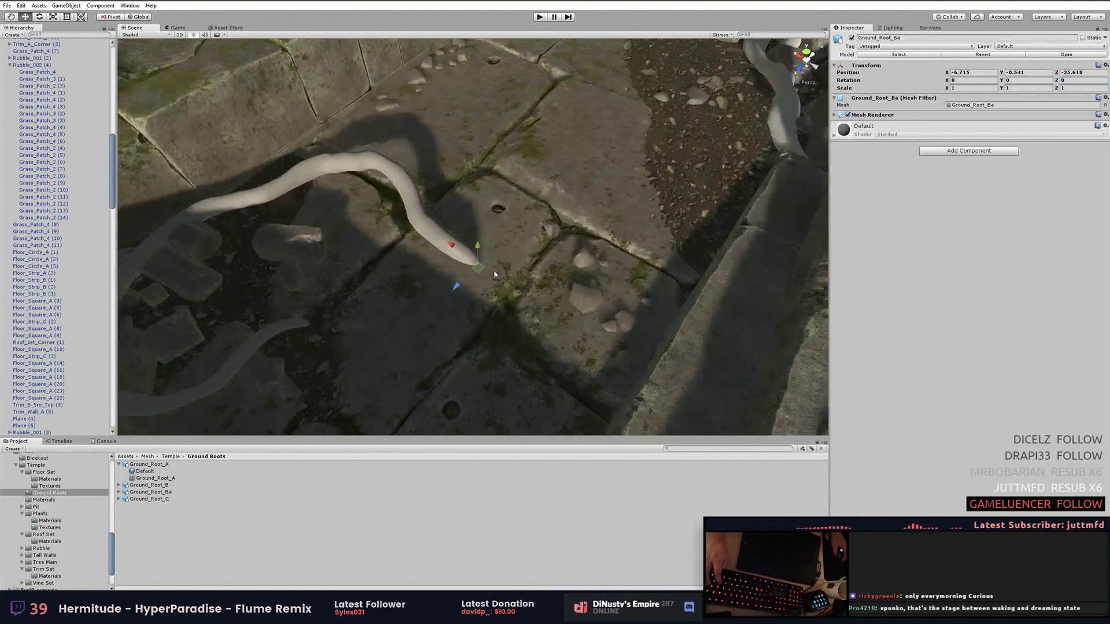
{"action": "right_click_drag", "start_coordinate": [580, 243], "coordinate": [561, 173]}
{"action": "key", "text": "alt+Tab"}
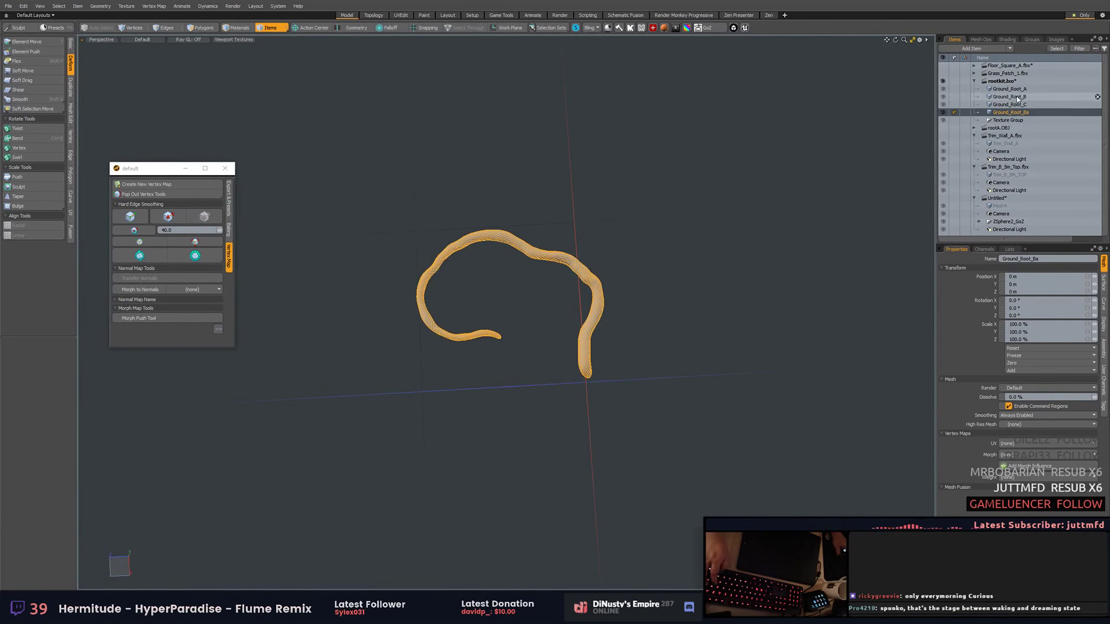
Bend the tip of Ground_Root_B and export it as FBX into Ground Roots, then return to Unity.
{"action": "left_click", "coordinate": [559, 171]}
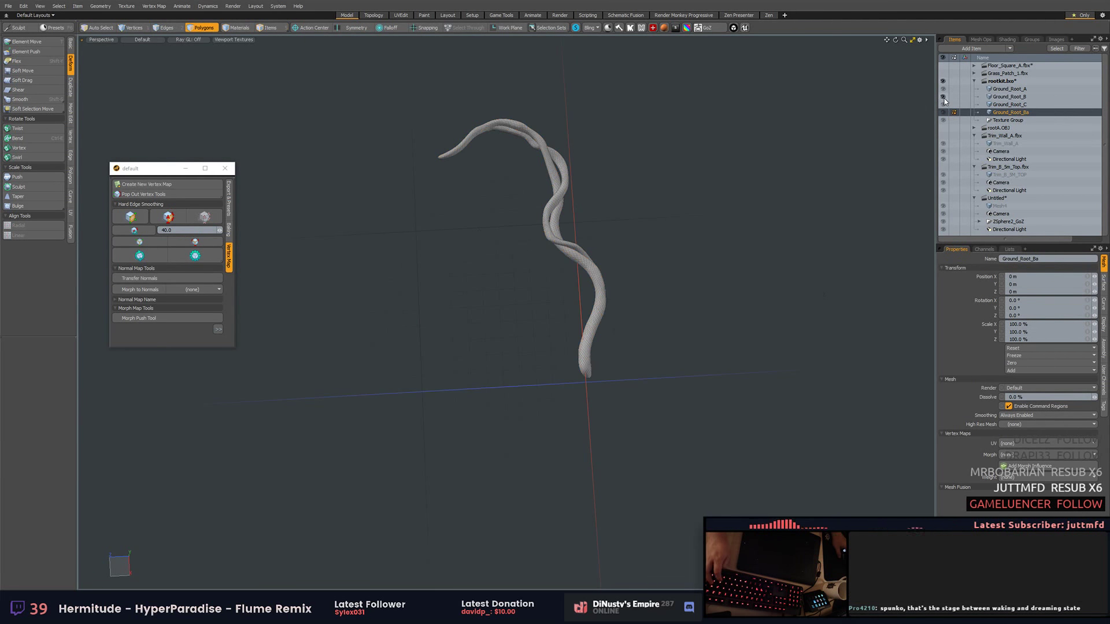
{"action": "left_click_drag", "start_coordinate": [660, 247], "coordinate": [744, 251], "text": "alt"}
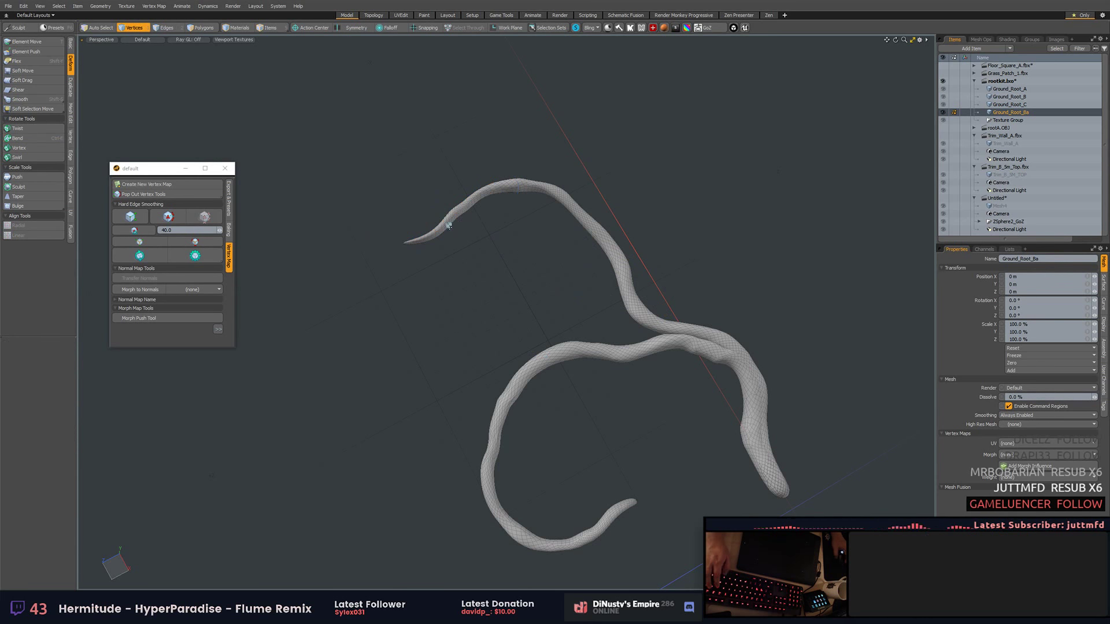
{"action": "key", "text": "ctrl+e"}
{"action": "left_click", "coordinate": [432, 316]}
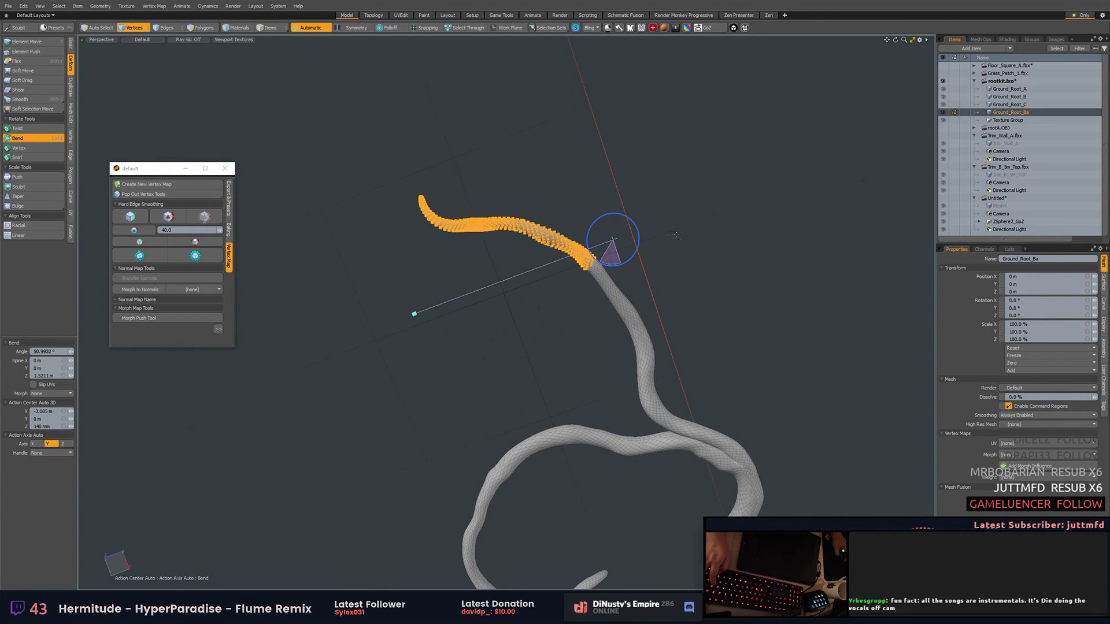
{"action": "key", "text": "space"}
{"action": "right_click", "coordinate": [1011, 112]}
{"action": "left_click", "coordinate": [1018, 324]}
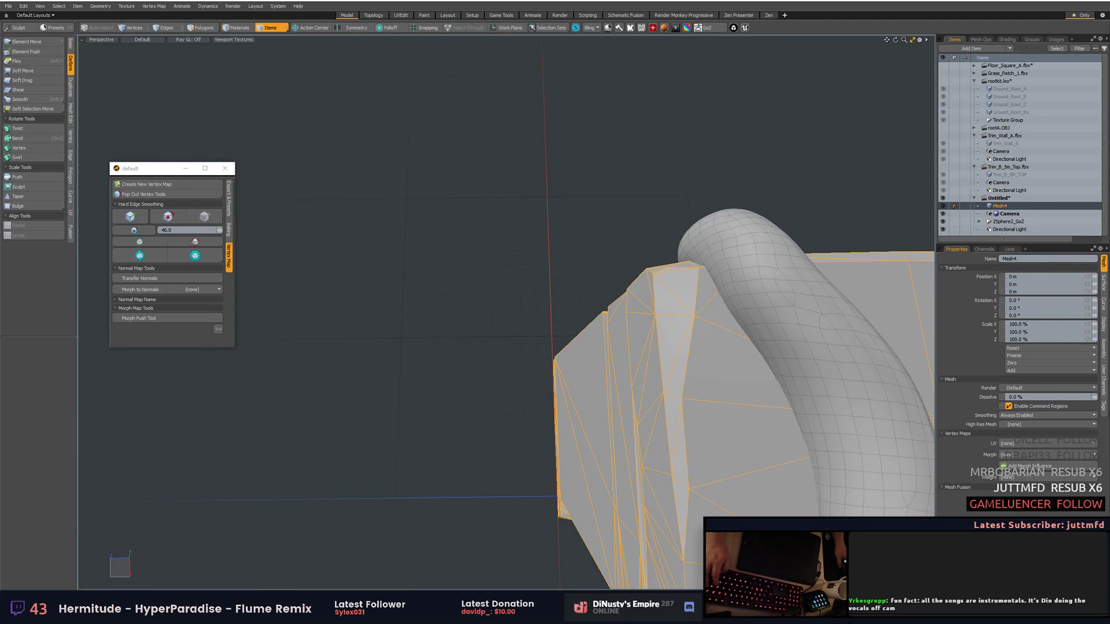
{"action": "key", "text": "alt+Tab"}
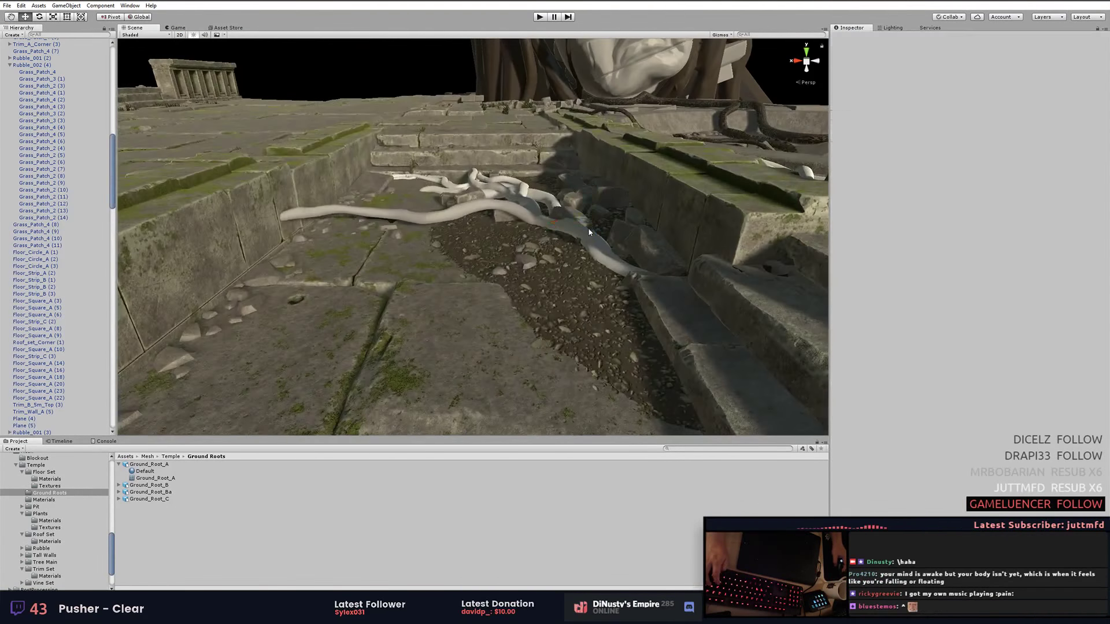
Nudge Ground_Root_Ba into place, rotate Ground_Root_B (2), and select Ground_Root_B (3) and the Water (1) plane.
{"action": "mouse_move", "coordinate": [795, 234]}
{"action": "left_mouse_down", "text": "alt"}
{"action": "mouse_move", "coordinate": [574, 358]}
{"action": "mouse_move", "coordinate": [467, 234]}
{"action": "left_mouse_up", "text": "alt"}
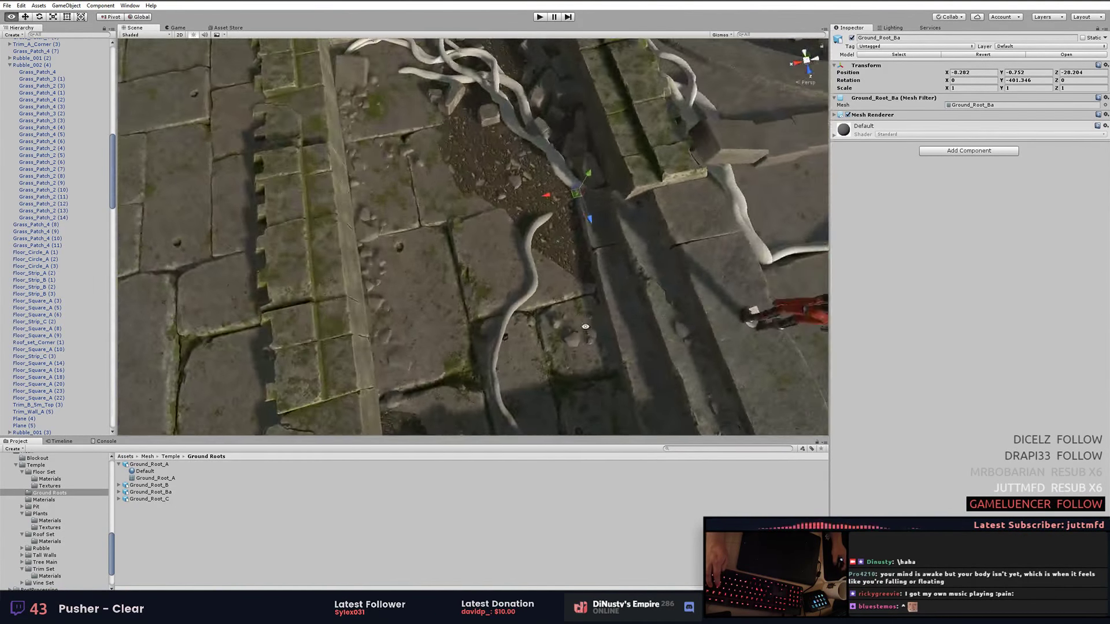
{"action": "left_click_drag", "start_coordinate": [468, 234], "coordinate": [454, 258], "text": "alt"}
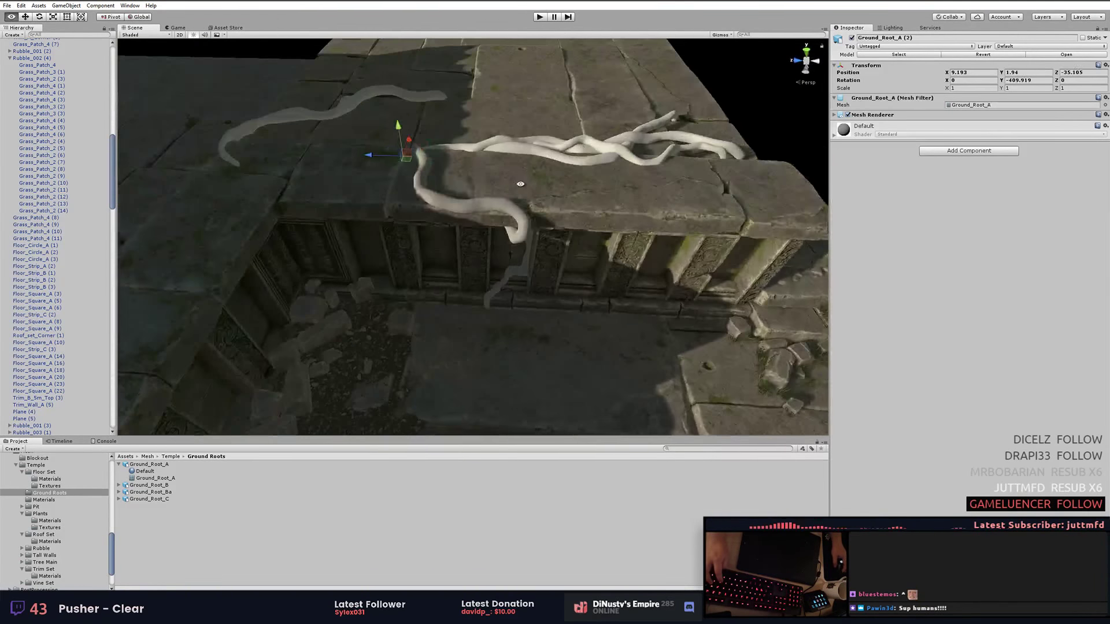
{"action": "left_click", "coordinate": [554, 162]}
{"action": "left_click_drag", "start_coordinate": [554, 162], "coordinate": [397, 347], "text": "alt"}
{"action": "key", "text": "w"}
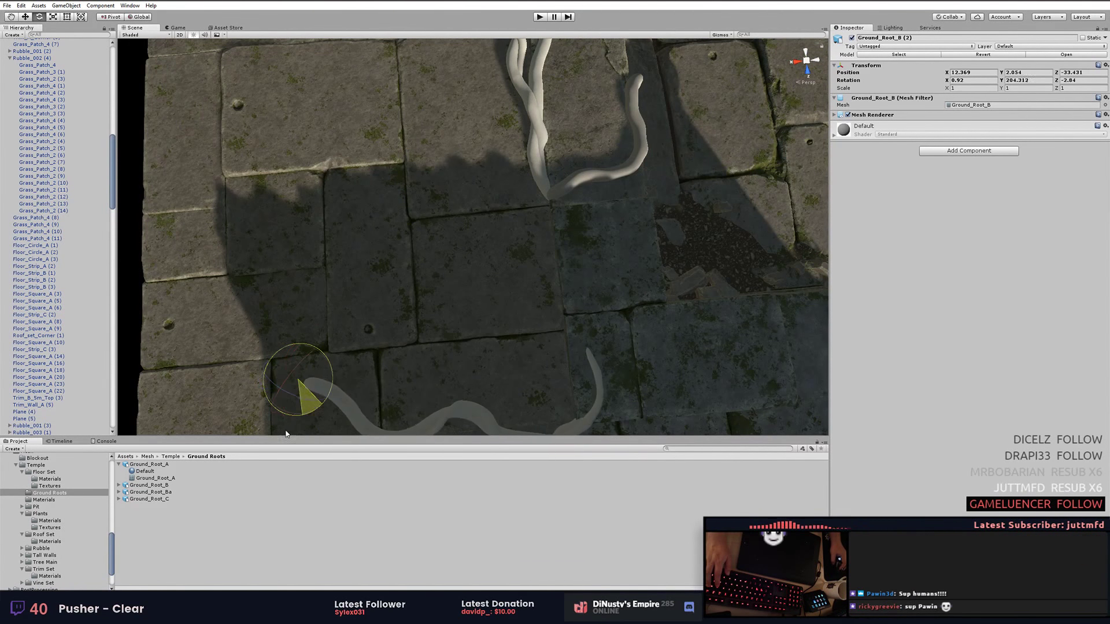
{"action": "left_click_drag", "start_coordinate": [287, 433], "coordinate": [386, 339], "text": "alt"}
{"action": "mouse_move", "coordinate": [579, 276]}
{"action": "left_mouse_down", "text": "alt"}
{"action": "mouse_move", "coordinate": [92, 319]}
{"action": "mouse_move", "coordinate": [447, 292]}
{"action": "left_mouse_up", "text": "alt"}
{"action": "left_click", "coordinate": [504, 211]}
{"action": "mouse_move", "coordinate": [504, 211]}
{"action": "middle_mouse_down"}
{"action": "mouse_move", "coordinate": [614, 352]}
{"action": "mouse_move", "coordinate": [288, 106]}
{"action": "middle_mouse_up"}
Resize the Water (1) plane, change its Water Normal Tiling X, and lower it slightly.
{"action": "key", "text": "t"}
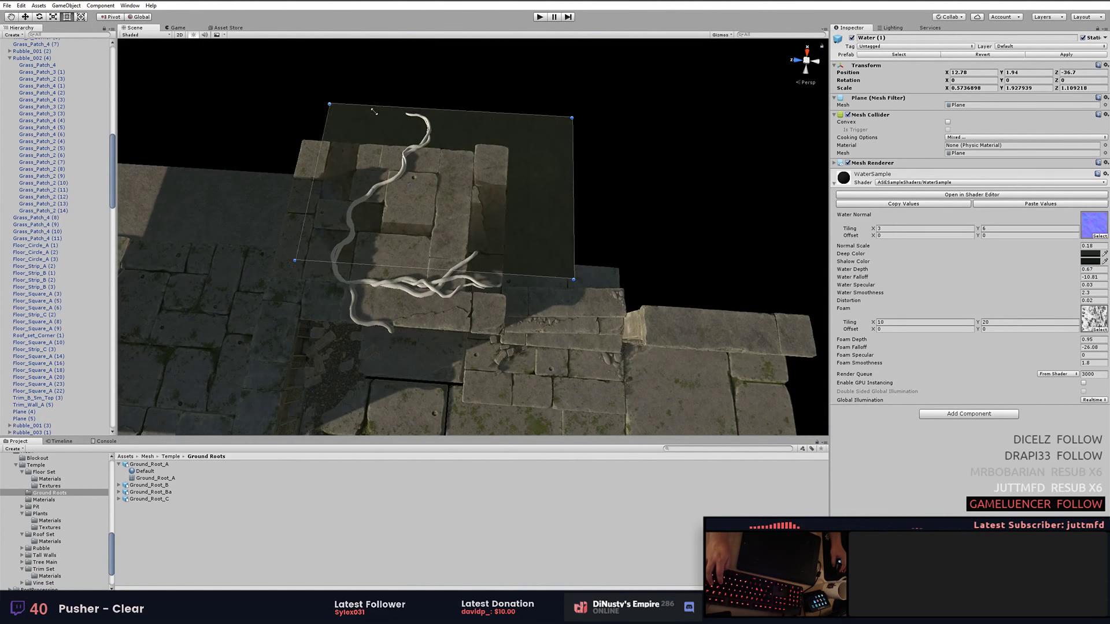
{"action": "left_click_drag", "start_coordinate": [515, 247], "coordinate": [512, 245]}
{"action": "key", "text": "f"}
{"action": "left_click", "coordinate": [888, 229]}
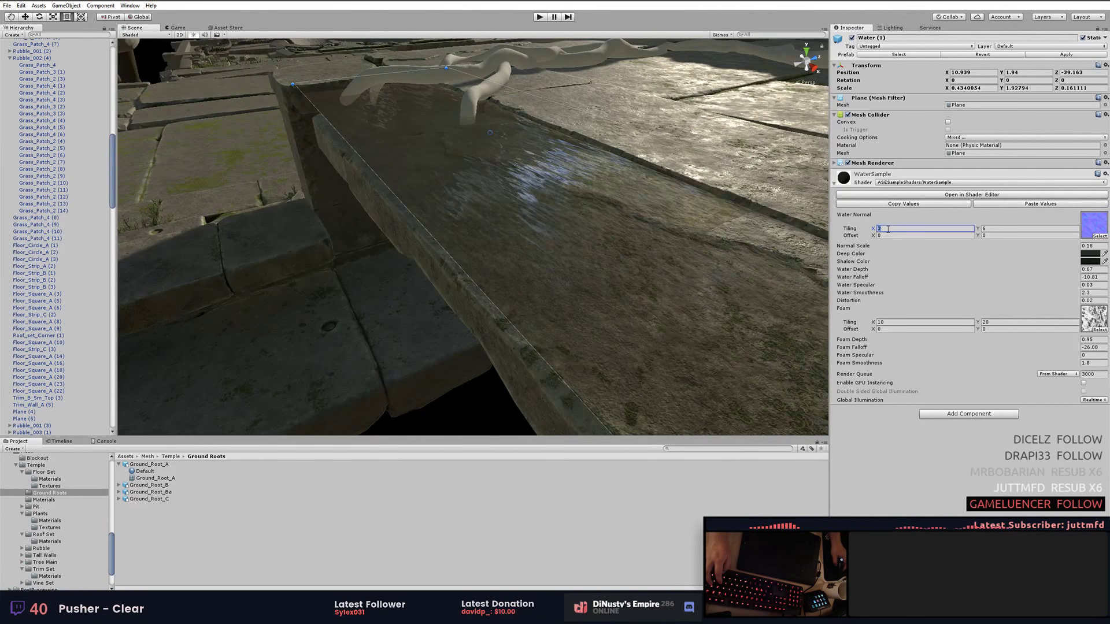
{"action": "key", "text": "w"}
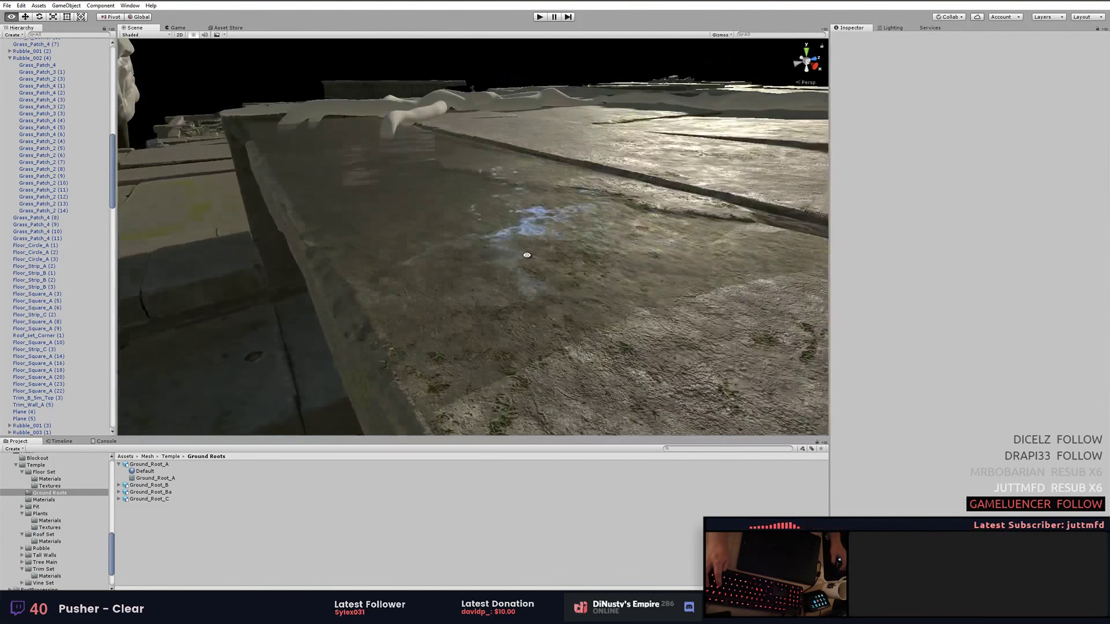
{"action": "left_click_drag", "start_coordinate": [672, 299], "coordinate": [474, 174], "text": "alt"}
Lower the Trim_B_5m_Top (19) slab on the temple ledge.
{"action": "left_click_drag", "start_coordinate": [475, 130], "coordinate": [477, 133]}
{"action": "left_click", "coordinate": [477, 137]}
{"action": "key", "text": "f"}
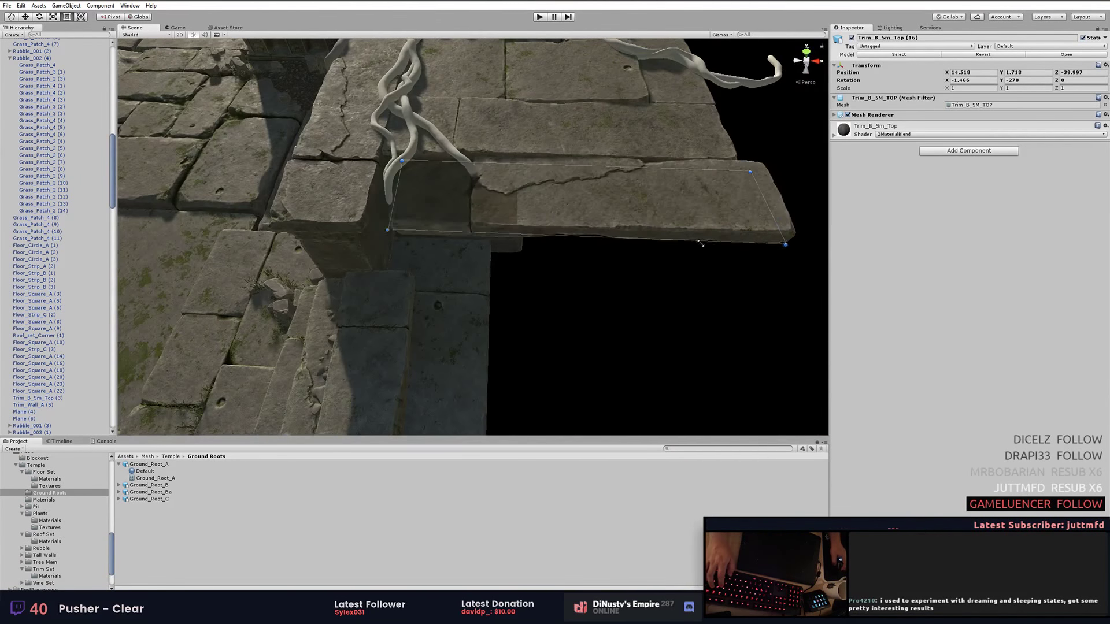
{"action": "mouse_move", "coordinate": [714, 223]}
{"action": "left_mouse_down", "text": "alt"}
{"action": "mouse_move", "coordinate": [600, 224]}
{"action": "mouse_move", "coordinate": [451, 360]}
{"action": "left_mouse_up", "text": "alt"}
{"action": "left_click", "coordinate": [523, 376]}
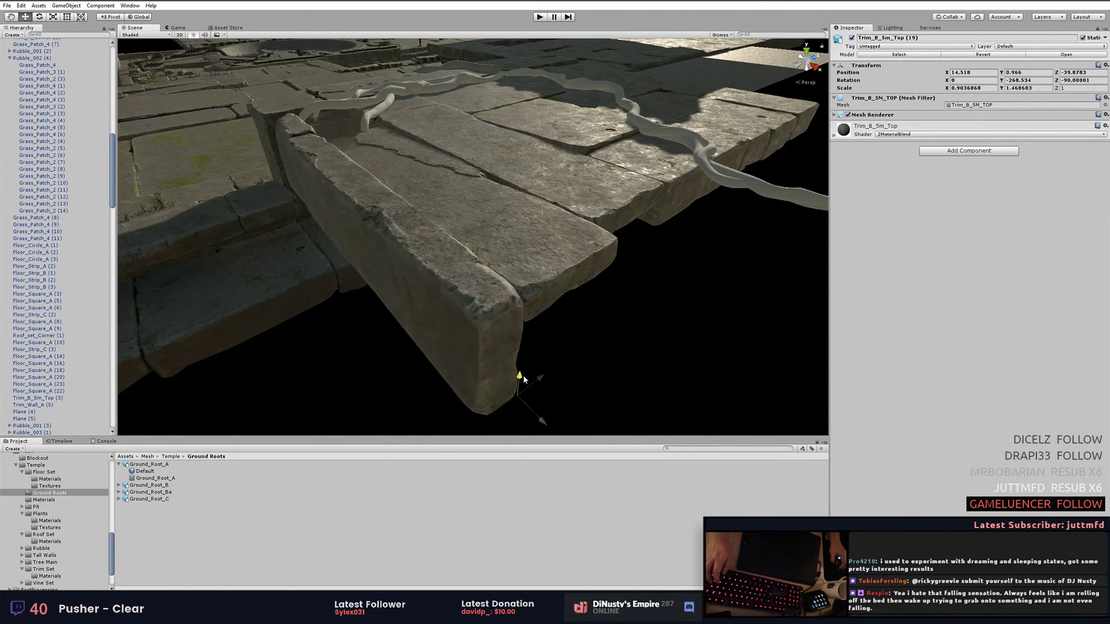
{"action": "left_click_drag", "start_coordinate": [523, 376], "coordinate": [250, 157], "text": "alt"}
{"action": "left_click_drag", "start_coordinate": [250, 158], "coordinate": [233, 160], "text": "alt"}
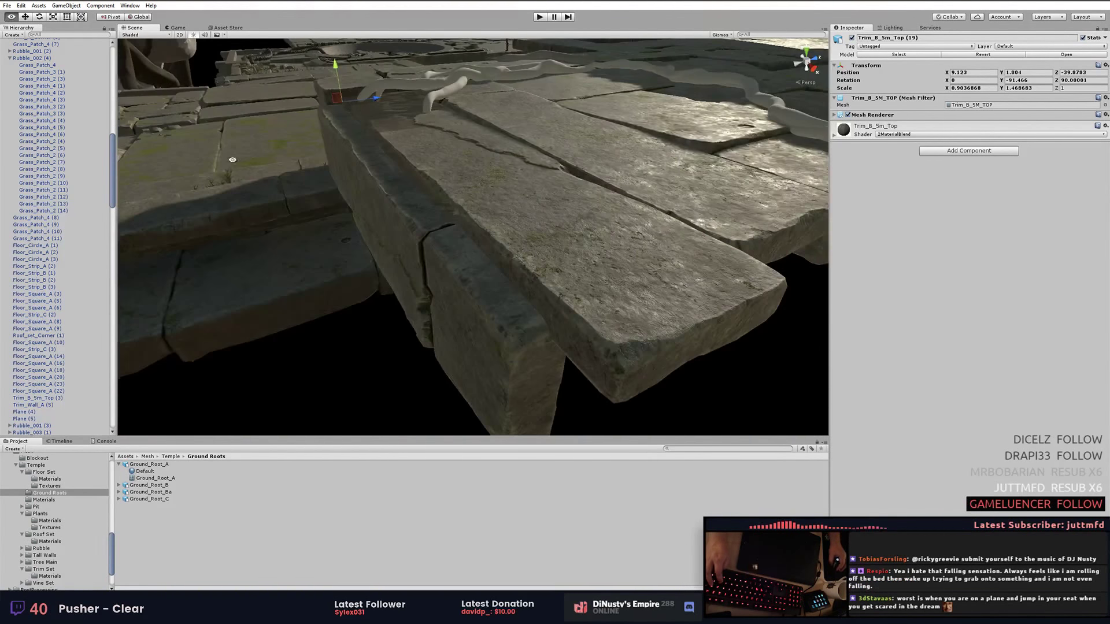
Shrink the Trim_B_5m_Top (16) slab beside the roots.
{"action": "mouse_move", "coordinate": [338, 60]}
{"action": "left_mouse_down", "text": "alt"}
{"action": "mouse_move", "coordinate": [534, 201]}
{"action": "mouse_move", "coordinate": [507, 255]}
{"action": "left_mouse_up", "text": "alt"}
{"action": "left_click", "coordinate": [534, 202]}
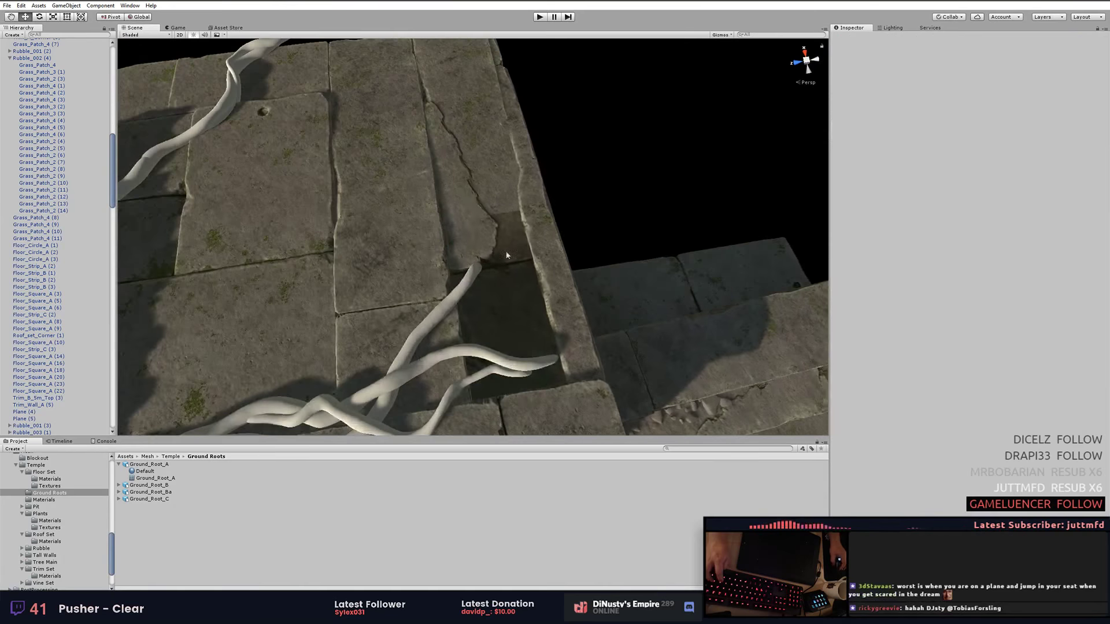
{"action": "left_click_drag", "start_coordinate": [427, 190], "coordinate": [445, 186]}
{"action": "mouse_move", "coordinate": [445, 186]}
{"action": "left_mouse_down", "text": "alt"}
{"action": "mouse_move", "coordinate": [662, 139]}
{"action": "mouse_move", "coordinate": [655, 114]}
{"action": "mouse_move", "coordinate": [649, 267]}
{"action": "mouse_move", "coordinate": [438, 212]}
{"action": "left_mouse_up", "text": "alt"}
{"action": "left_click", "coordinate": [649, 267]}
Select the trim slabs along the steps, including Trim_B_5m_Top (20) at the top edge.
{"action": "mouse_move", "coordinate": [328, 363]}
{"action": "left_mouse_down", "text": "alt"}
{"action": "mouse_move", "coordinate": [491, 289]}
{"action": "mouse_move", "coordinate": [513, 176]}
{"action": "mouse_move", "coordinate": [308, 241]}
{"action": "mouse_move", "coordinate": [565, 241]}
{"action": "left_mouse_up", "text": "alt"}
{"action": "left_click", "coordinate": [514, 176], "text": "shift"}
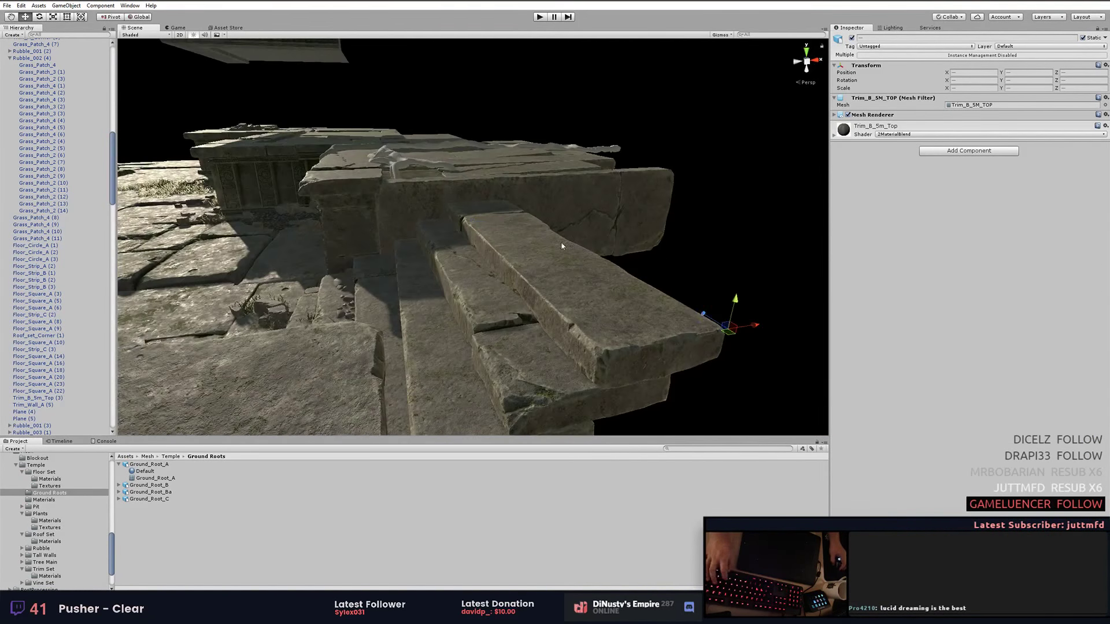
{"action": "middle_click_drag", "start_coordinate": [568, 240], "coordinate": [556, 319]}
{"action": "left_click_drag", "start_coordinate": [557, 320], "coordinate": [547, 118], "text": "alt"}
{"action": "left_click", "coordinate": [547, 119]}
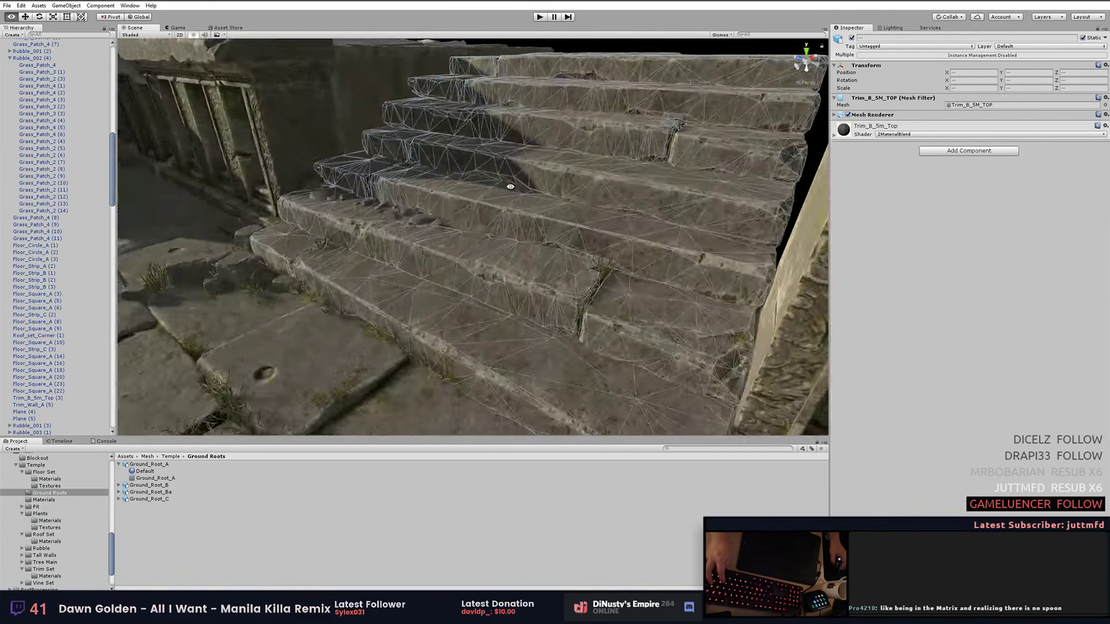
Select the Floor_Square_B (21) slab and drag it into place on the temple floor.
{"action": "mouse_move", "coordinate": [578, 231]}
{"action": "left_mouse_down", "text": "alt"}
{"action": "mouse_move", "coordinate": [589, 242]}
{"action": "mouse_move", "coordinate": [527, 228]}
{"action": "mouse_move", "coordinate": [530, 200]}
{"action": "left_mouse_up", "text": "alt"}
{"action": "left_click", "coordinate": [590, 243]}
{"action": "left_click", "coordinate": [530, 200]}
{"action": "mouse_move", "coordinate": [586, 254]}
{"action": "left_mouse_down", "text": "alt"}
{"action": "mouse_move", "coordinate": [480, 110]}
{"action": "mouse_move", "coordinate": [443, 324]}
{"action": "mouse_move", "coordinate": [606, 402]}
{"action": "left_mouse_up", "text": "alt"}
{"action": "left_click", "coordinate": [480, 110]}
{"action": "left_click", "coordinate": [480, 112]}
{"action": "left_click", "coordinate": [444, 324]}
{"action": "left_click", "coordinate": [443, 325]}
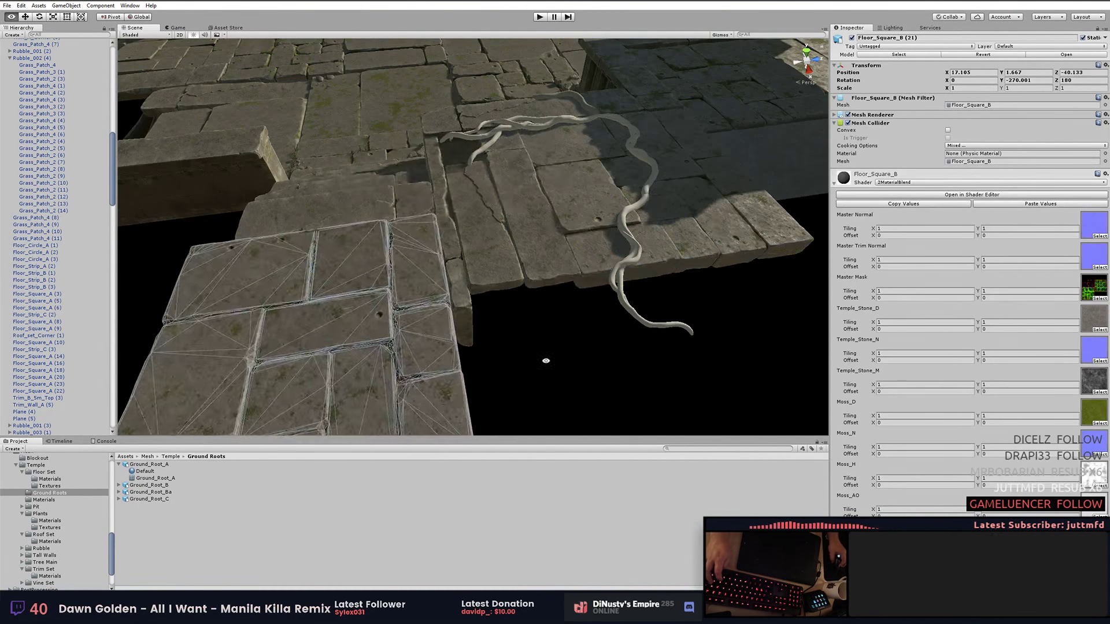
{"action": "mouse_move", "coordinate": [501, 348]}
{"action": "left_mouse_down"}
{"action": "mouse_move", "coordinate": [530, 292]}
{"action": "mouse_move", "coordinate": [703, 318]}
{"action": "mouse_move", "coordinate": [265, 211]}
{"action": "left_mouse_up"}
Check the slab's placement from oblique, low and overhead views around the stairs.
{"action": "left_click", "coordinate": [266, 211]}
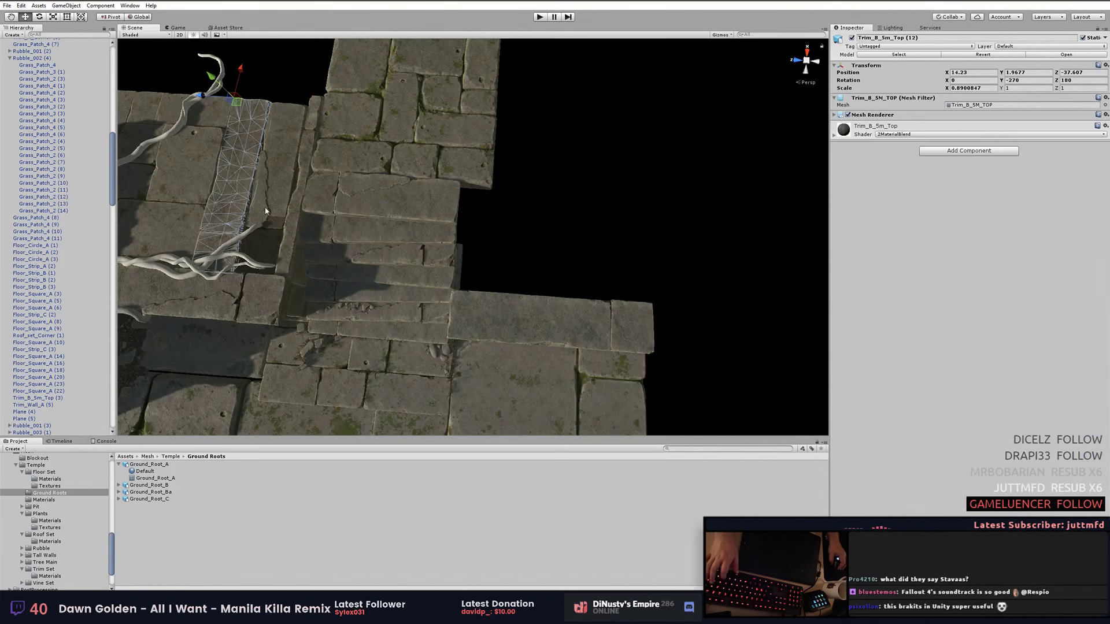
{"action": "left_click", "coordinate": [232, 144]}
{"action": "mouse_move", "coordinate": [231, 145]}
{"action": "left_mouse_down", "text": "alt"}
{"action": "mouse_move", "coordinate": [254, 204]}
{"action": "mouse_move", "coordinate": [391, 149]}
{"action": "left_mouse_up", "text": "alt"}
{"action": "left_click", "coordinate": [391, 149]}
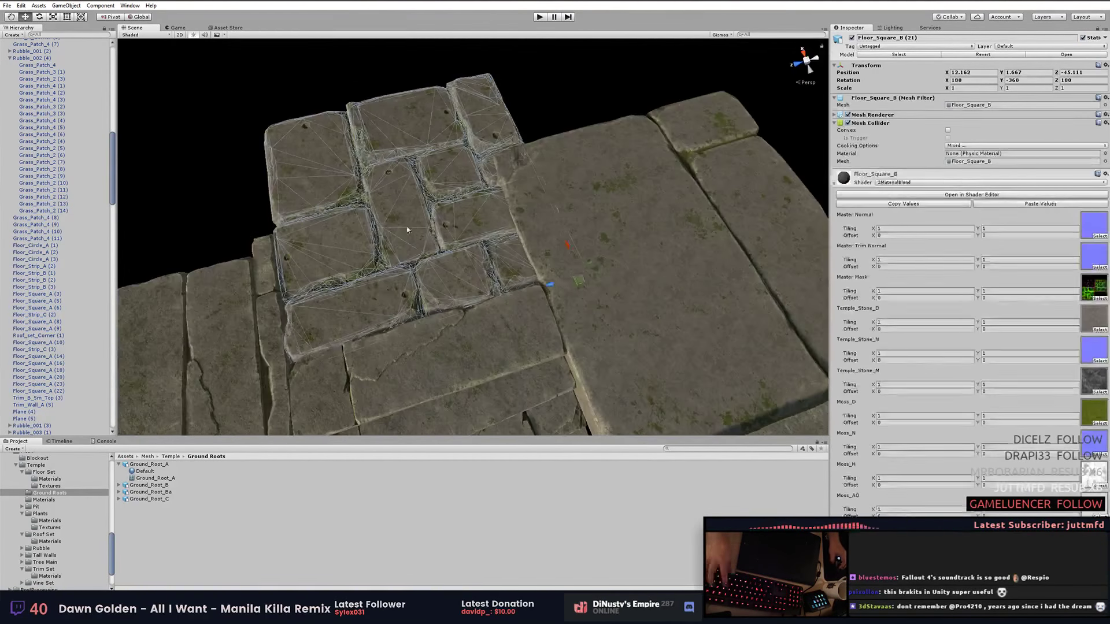
{"action": "left_click", "coordinate": [390, 149]}
{"action": "left_click_drag", "start_coordinate": [391, 149], "coordinate": [309, 181], "text": "alt"}
{"action": "mouse_move", "coordinate": [663, 192]}
{"action": "left_mouse_down", "text": "alt"}
{"action": "mouse_move", "coordinate": [655, 146]}
{"action": "mouse_move", "coordinate": [382, 242]}
{"action": "mouse_move", "coordinate": [441, 171]}
{"action": "left_mouse_up", "text": "alt"}
{"action": "left_click", "coordinate": [654, 146]}
{"action": "right_click_drag", "start_coordinate": [454, 177], "coordinate": [261, 163]}
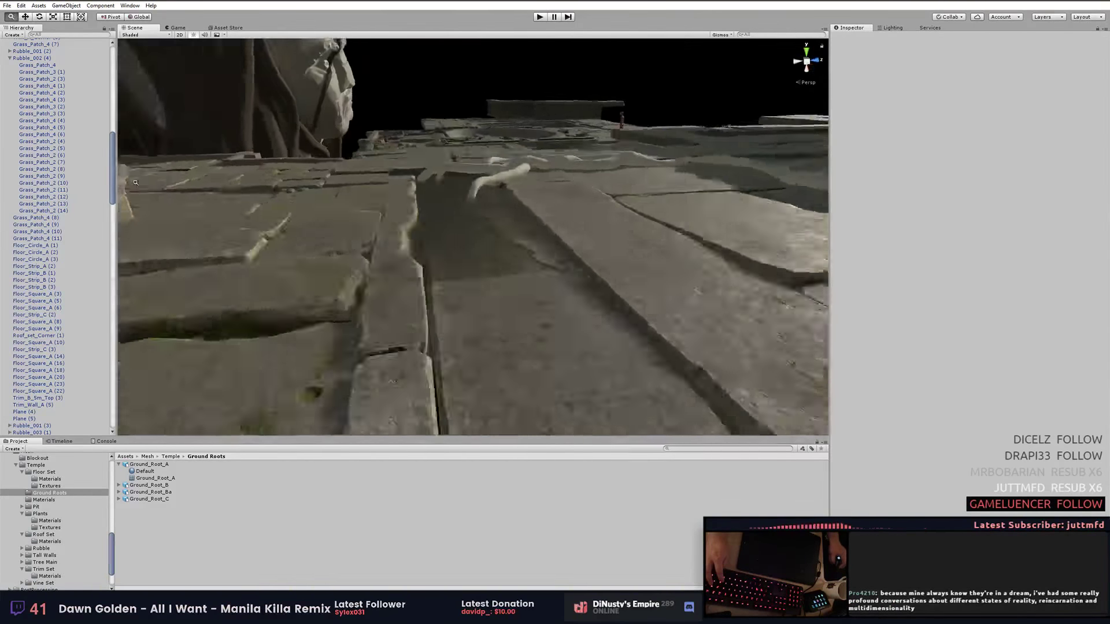
{"action": "mouse_move", "coordinate": [261, 162]}
{"action": "right_mouse_down"}
{"action": "mouse_move", "coordinate": [538, 250]}
{"action": "mouse_move", "coordinate": [568, 219]}
{"action": "mouse_move", "coordinate": [673, 287]}
{"action": "right_mouse_up"}
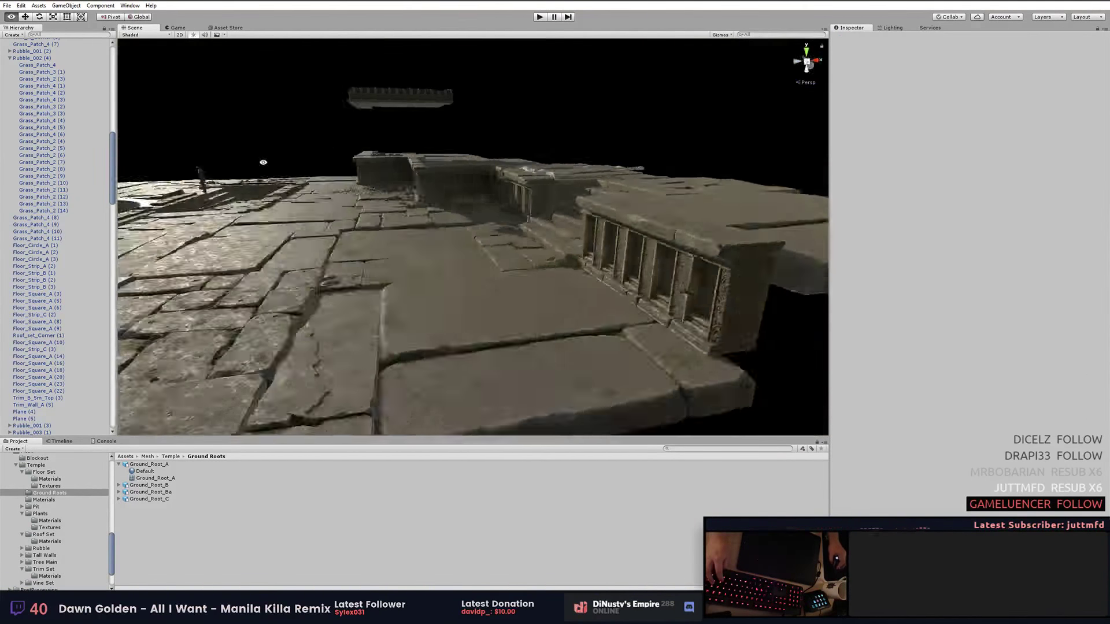
{"action": "left_click", "coordinate": [672, 287]}
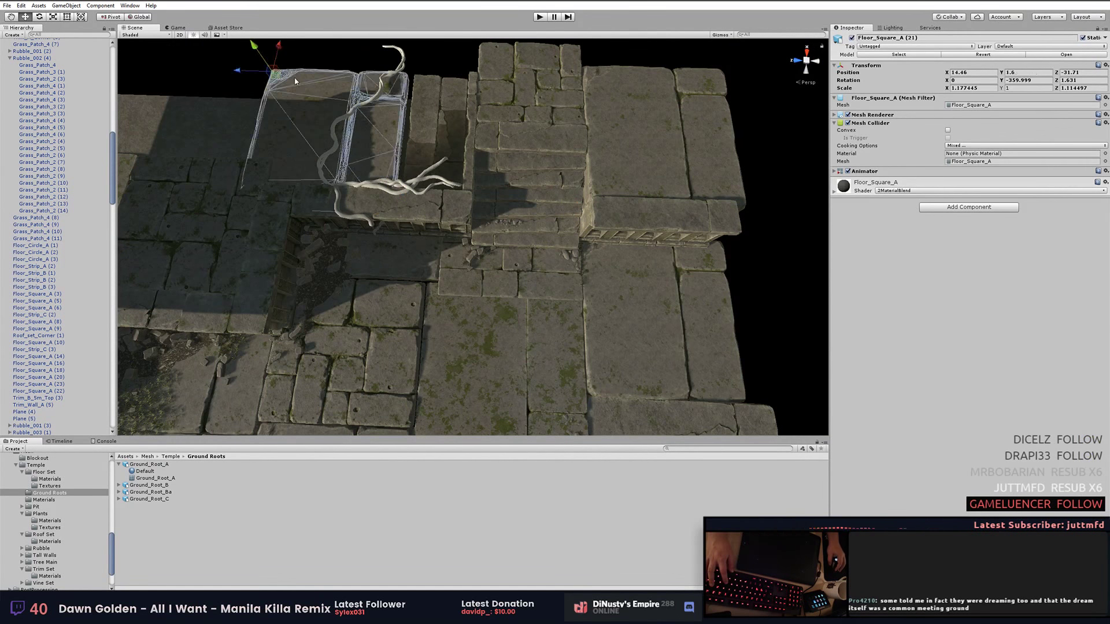
Frame the Rubble_001 (7) pile and rotate it, returning to the Move tool.
{"action": "left_click", "coordinate": [690, 80]}
{"action": "key", "text": "z"}
{"action": "mouse_move", "coordinate": [677, 110]}
{"action": "right_mouse_down"}
{"action": "mouse_move", "coordinate": [566, 212]}
{"action": "mouse_move", "coordinate": [598, 261]}
{"action": "mouse_move", "coordinate": [572, 263]}
{"action": "right_mouse_up"}
{"action": "left_click", "coordinate": [573, 263]}
{"action": "key", "text": "f"}
{"action": "mouse_move", "coordinate": [500, 331]}
{"action": "right_mouse_down"}
{"action": "mouse_move", "coordinate": [751, 352]}
{"action": "mouse_move", "coordinate": [249, 190]}
{"action": "mouse_move", "coordinate": [635, 187]}
{"action": "mouse_move", "coordinate": [558, 72]}
{"action": "mouse_move", "coordinate": [501, 96]}
{"action": "mouse_move", "coordinate": [345, 236]}
{"action": "mouse_move", "coordinate": [563, 329]}
{"action": "right_mouse_up"}
{"action": "left_click", "coordinate": [249, 190]}
{"action": "key", "text": "f"}
{"action": "key", "text": "e"}
{"action": "key", "text": "w"}
Inspect the Trim_B_5m_Top (20) ledge and the colonnade wall pieces.
{"action": "left_click", "coordinate": [345, 236]}
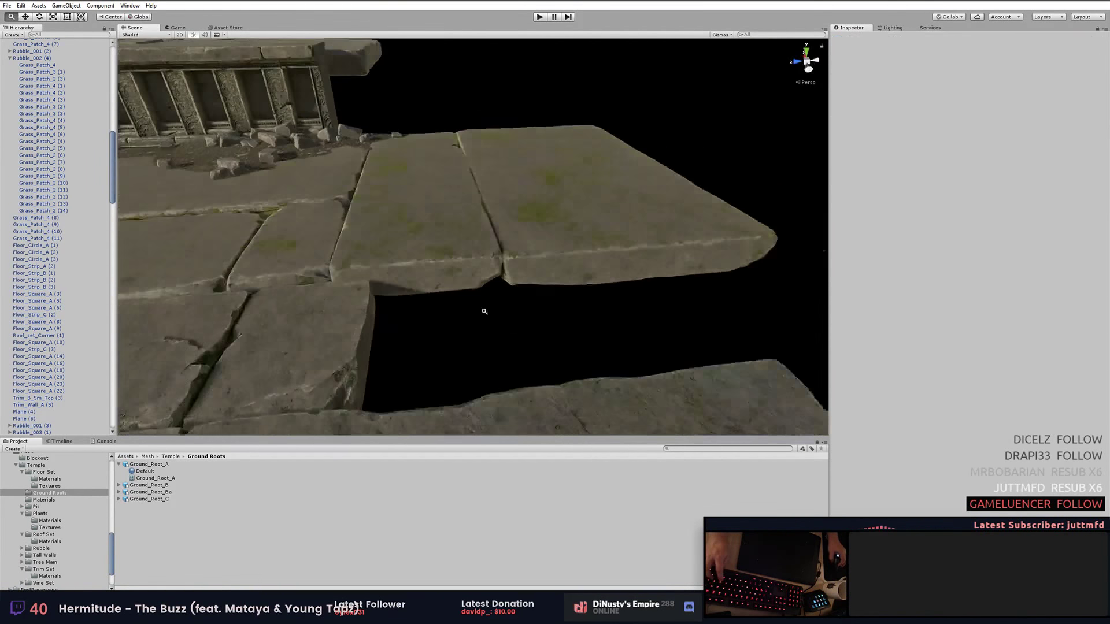
{"action": "right_click_drag", "start_coordinate": [564, 329], "coordinate": [477, 207]}
{"action": "left_click", "coordinate": [477, 207]}
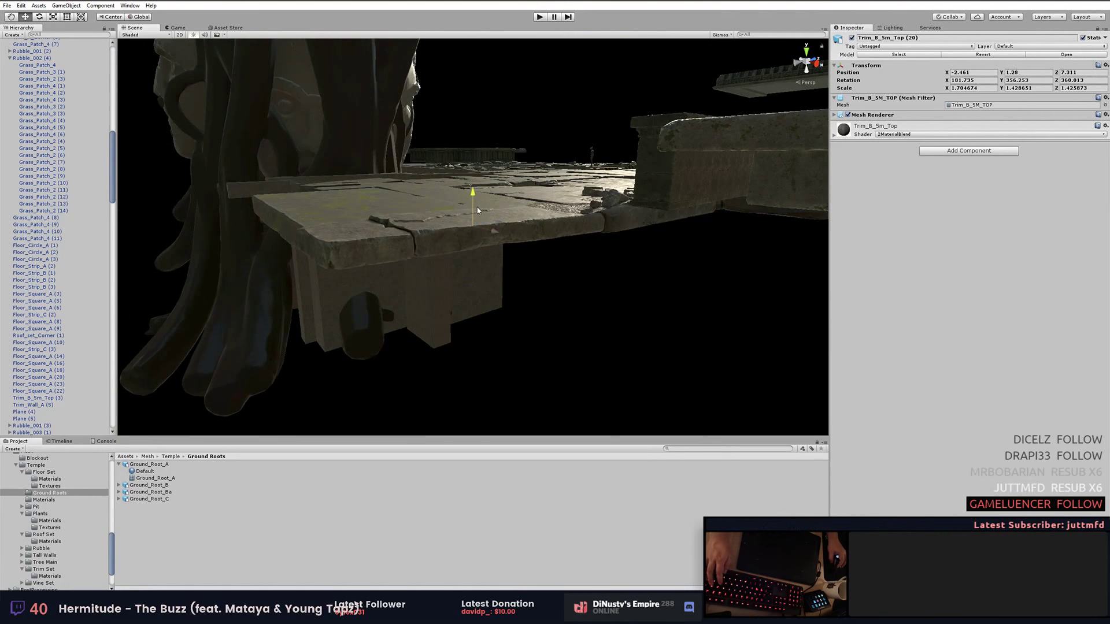
{"action": "mouse_move", "coordinate": [477, 207]}
{"action": "right_mouse_down"}
{"action": "mouse_move", "coordinate": [412, 241]}
{"action": "mouse_move", "coordinate": [704, 192]}
{"action": "right_mouse_up"}
{"action": "left_click", "coordinate": [413, 241], "text": "shift"}
{"action": "left_click", "coordinate": [704, 191]}
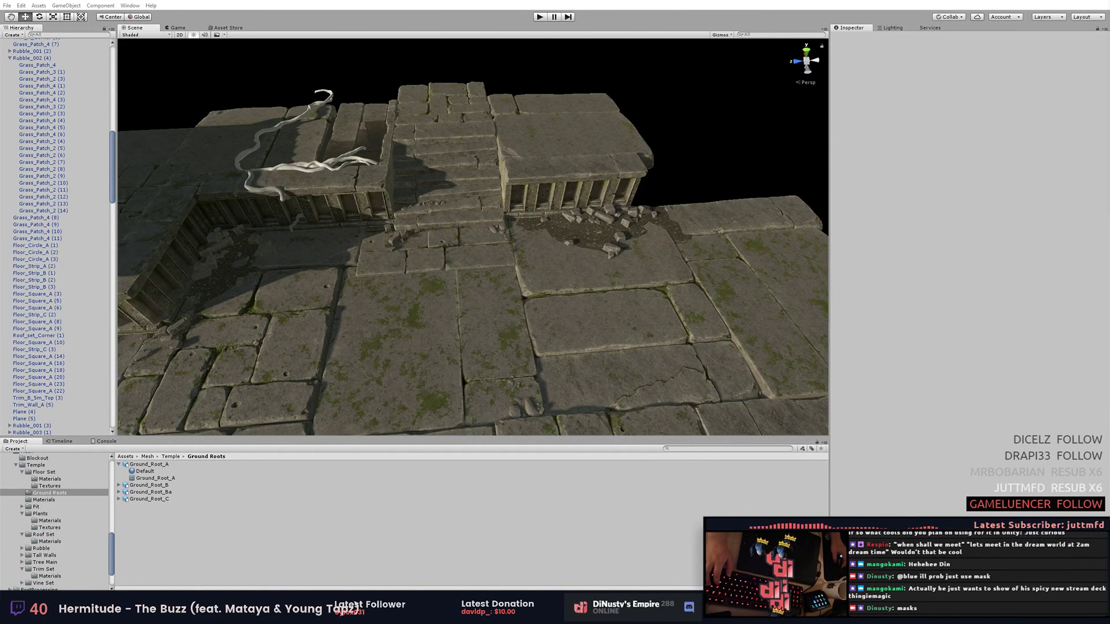
Select the Trim_A_Corner (6) block on the temple wall with the Move tool.
{"action": "right_click_drag", "start_coordinate": [387, 261], "coordinate": [461, 269]}
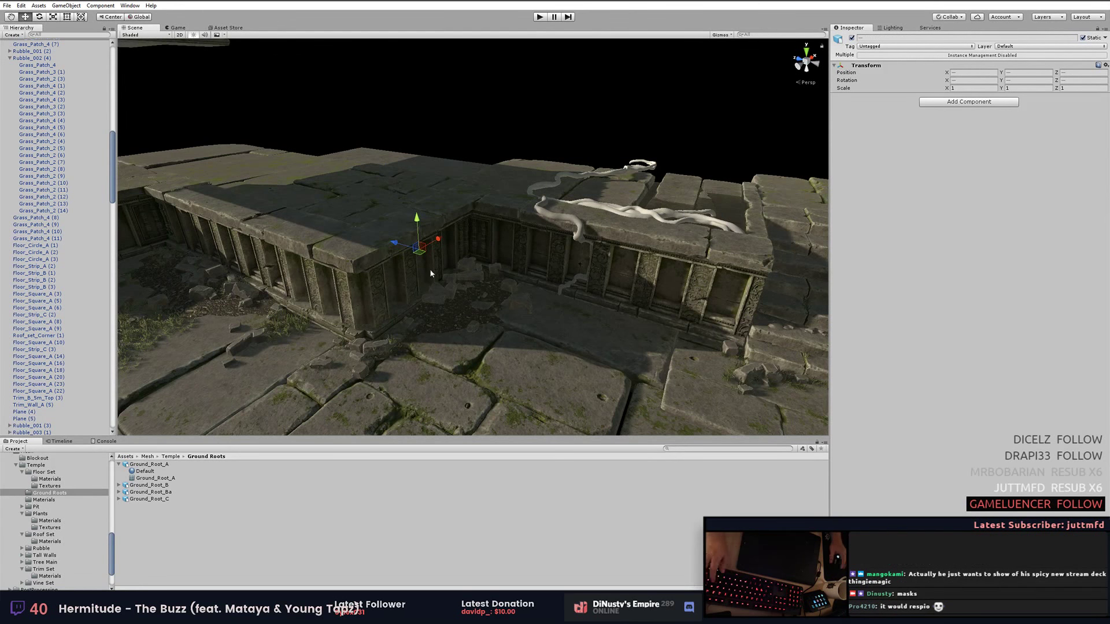
{"action": "mouse_move", "coordinate": [426, 275]}
{"action": "right_mouse_down"}
{"action": "mouse_move", "coordinate": [483, 230]}
{"action": "mouse_move", "coordinate": [459, 232]}
{"action": "right_mouse_up"}
{"action": "left_click", "coordinate": [483, 231]}
{"action": "key", "text": "w"}
{"action": "left_click", "coordinate": [459, 232]}
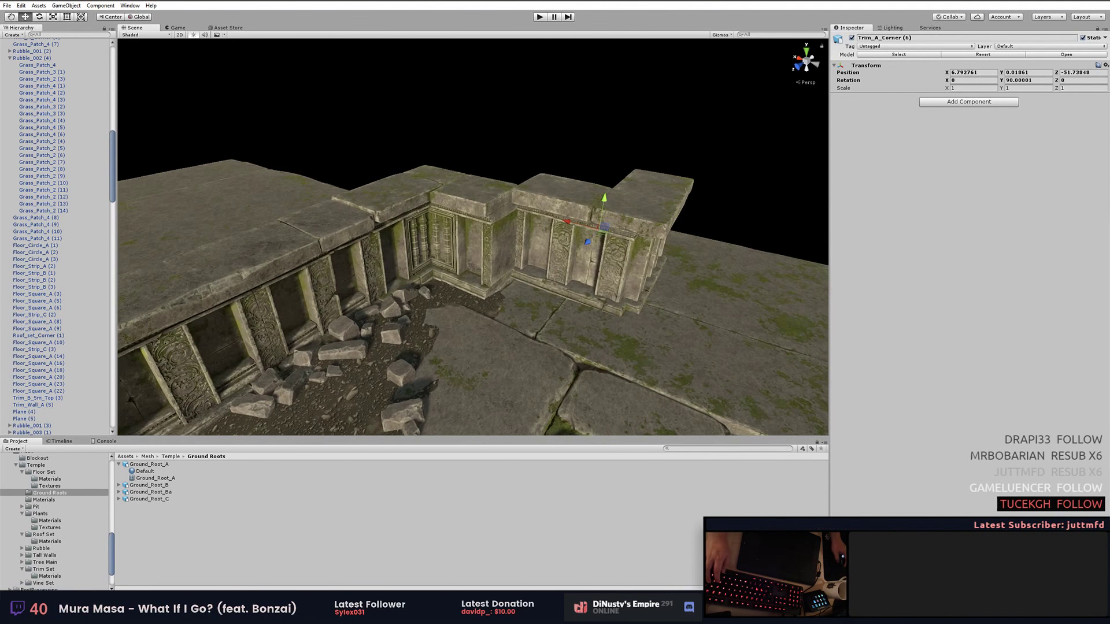
Slide the Trim_A_Corner (6) block along the carved wall.
{"action": "mouse_move", "coordinate": [565, 315]}
{"action": "right_mouse_down"}
{"action": "mouse_move", "coordinate": [584, 205]}
{"action": "mouse_move", "coordinate": [385, 198]}
{"action": "mouse_move", "coordinate": [402, 226]}
{"action": "mouse_move", "coordinate": [448, 206]}
{"action": "right_mouse_up"}
{"action": "left_click", "coordinate": [449, 206]}
{"action": "key", "text": "f"}
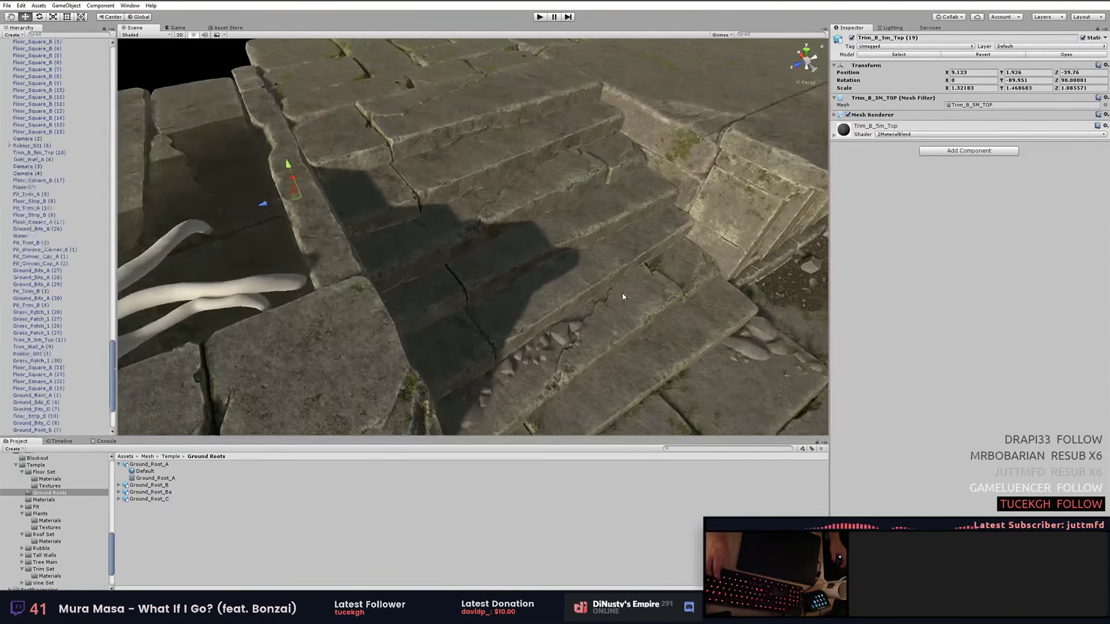
{"action": "mouse_move", "coordinate": [480, 172]}
{"action": "right_mouse_down"}
{"action": "mouse_move", "coordinate": [550, 334]}
{"action": "mouse_move", "coordinate": [423, 204]}
{"action": "mouse_move", "coordinate": [509, 203]}
{"action": "right_mouse_up"}
{"action": "left_click", "coordinate": [550, 334]}
Rotate the Floor_Square_A (21) slab to about -630° and slightly resize it with the Rect tool.
{"action": "left_click", "coordinate": [422, 204]}
{"action": "left_click_drag", "start_coordinate": [509, 203], "coordinate": [540, 201]}
{"action": "right_click_drag", "start_coordinate": [540, 200], "coordinate": [714, 235]}
{"action": "key", "text": "t"}
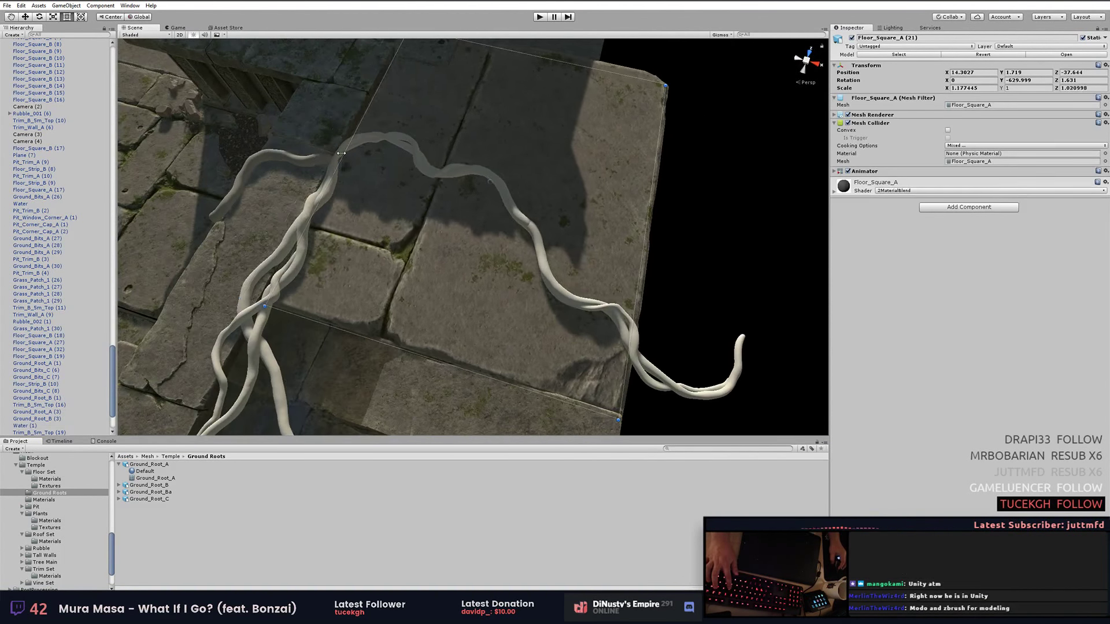
{"action": "left_click_drag", "start_coordinate": [578, 212], "coordinate": [541, 212]}
{"action": "right_click_drag", "start_coordinate": [540, 212], "coordinate": [412, 300]}
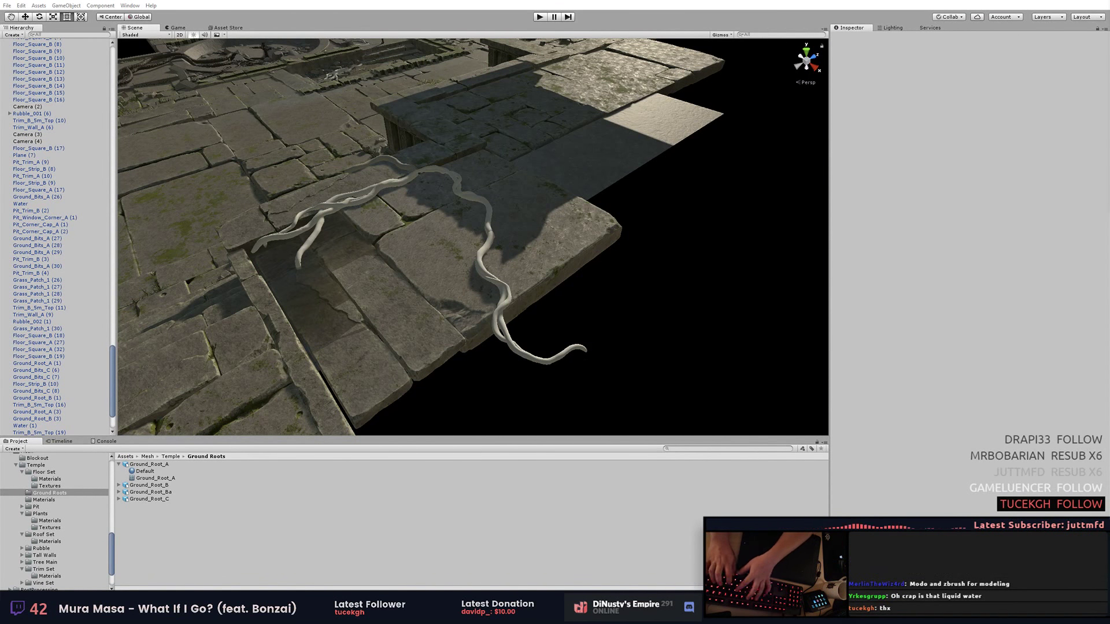
{"action": "left_click", "coordinate": [603, 248]}
{"action": "mouse_move", "coordinate": [602, 248]}
{"action": "right_mouse_down"}
{"action": "mouse_move", "coordinate": [544, 214]}
{"action": "mouse_move", "coordinate": [495, 151]}
{"action": "right_mouse_up"}
Frame Plane (8) and rescale it with the Rect tool.
{"action": "left_click", "coordinate": [496, 151]}
{"action": "key", "text": "f"}
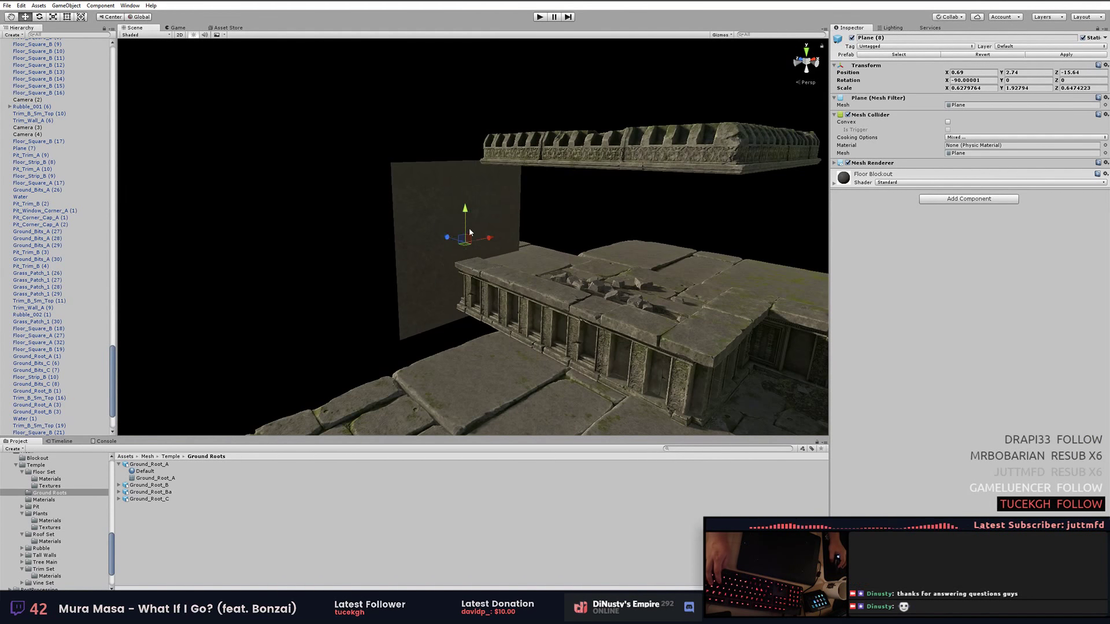
{"action": "key", "text": "t"}
{"action": "left_click_drag", "start_coordinate": [492, 241], "coordinate": [508, 77]}
{"action": "mouse_move", "coordinate": [508, 77]}
{"action": "middle_mouse_down"}
{"action": "mouse_move", "coordinate": [483, 95]}
{"action": "mouse_move", "coordinate": [485, 141]}
{"action": "middle_mouse_up"}
Rotate Plane (8) to X -90 as an upright wall and duplicate it with Ctrl+D.
{"action": "left_click", "coordinate": [406, 317]}
{"action": "key", "text": "w"}
{"action": "mouse_move", "coordinate": [407, 318]}
{"action": "right_mouse_down"}
{"action": "mouse_move", "coordinate": [526, 287]}
{"action": "mouse_move", "coordinate": [340, 200]}
{"action": "right_mouse_up"}
{"action": "left_click", "coordinate": [340, 200]}
{"action": "key", "text": "e"}
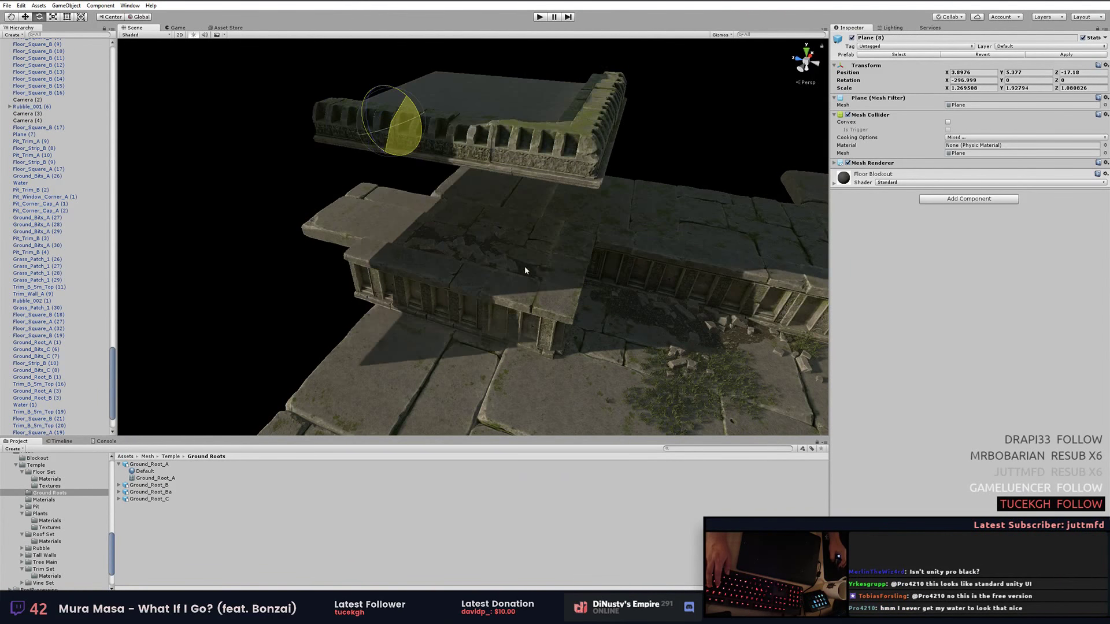
{"action": "left_click_drag", "start_coordinate": [554, 277], "coordinate": [624, 376]}
{"action": "key", "text": "ctrl+d"}
{"action": "mouse_move", "coordinate": [710, 133]}
{"action": "right_mouse_down"}
{"action": "mouse_move", "coordinate": [470, 138]}
{"action": "mouse_move", "coordinate": [538, 291]}
{"action": "mouse_move", "coordinate": [439, 190]}
{"action": "right_mouse_up"}
{"action": "key", "text": "w"}
{"action": "left_click", "coordinate": [537, 291]}
Scale Cube (7) up to about 10 × 10.8 as a tall wall mass.
{"action": "key", "text": "t"}
{"action": "left_click_drag", "start_coordinate": [425, 186], "coordinate": [450, 185]}
{"action": "right_click_drag", "start_coordinate": [449, 186], "coordinate": [578, 203]}
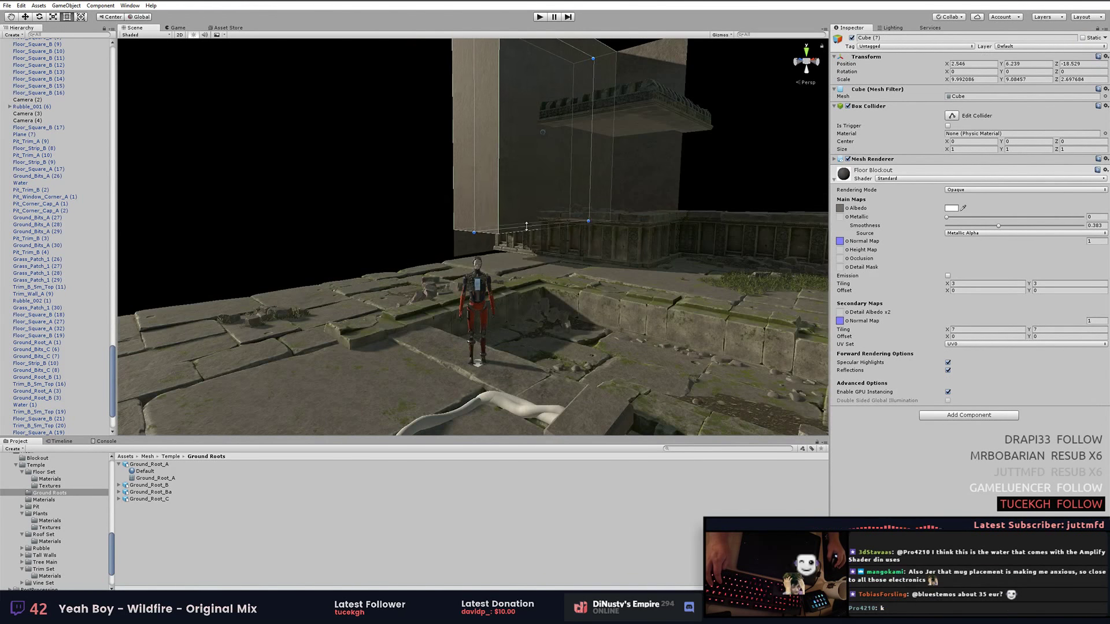
{"action": "left_click_drag", "start_coordinate": [670, 225], "coordinate": [496, 172]}
{"action": "key", "text": "w"}
{"action": "mouse_move", "coordinate": [412, 162]}
{"action": "right_mouse_down"}
{"action": "mouse_move", "coordinate": [596, 175]}
{"action": "mouse_move", "coordinate": [520, 185]}
{"action": "mouse_move", "coordinate": [479, 144]}
{"action": "right_mouse_up"}
Move the large Cube (9) blockout box beside the stairs and check it at floor level.
{"action": "left_click", "coordinate": [479, 144]}
{"action": "left_click_drag", "start_coordinate": [479, 144], "coordinate": [602, 189]}
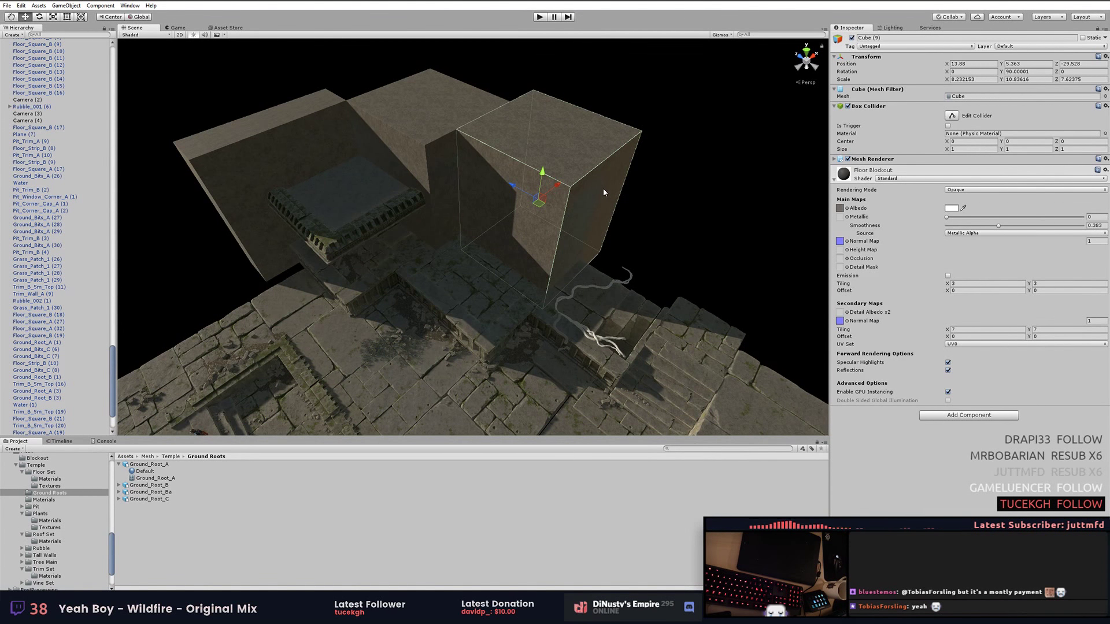
{"action": "key", "text": "Right"}
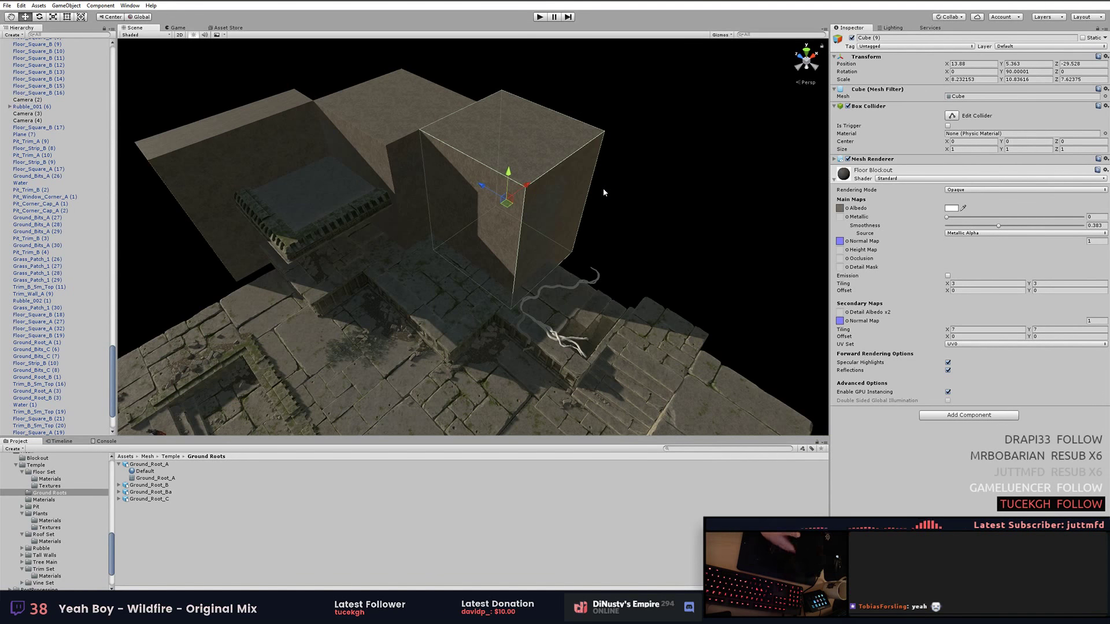
{"action": "key", "text": "Up"}
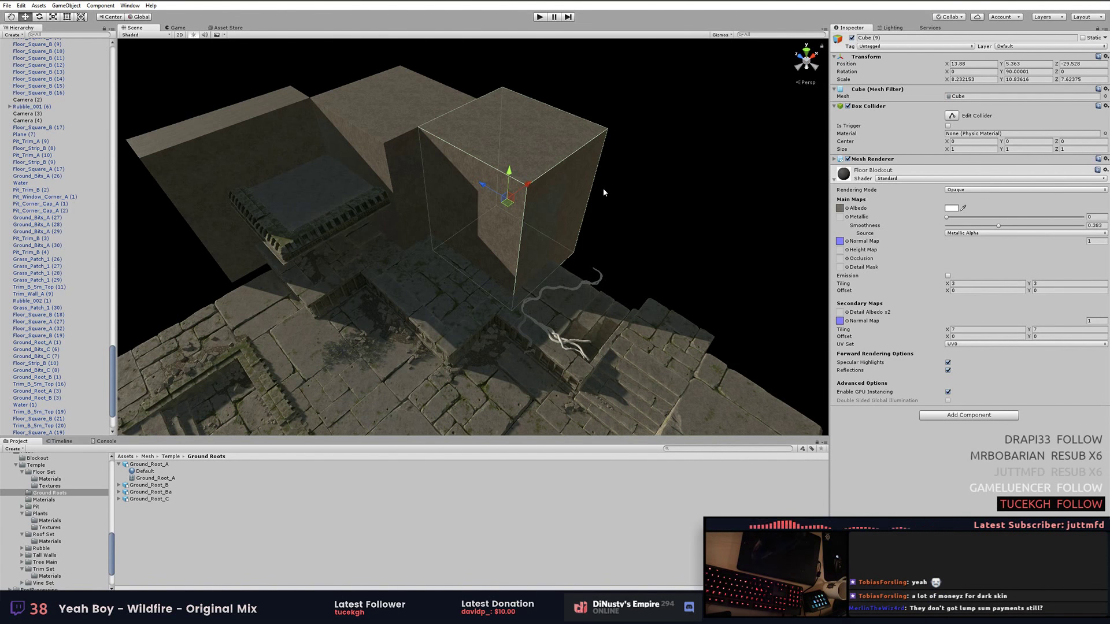
{"action": "key", "text": "Up"}
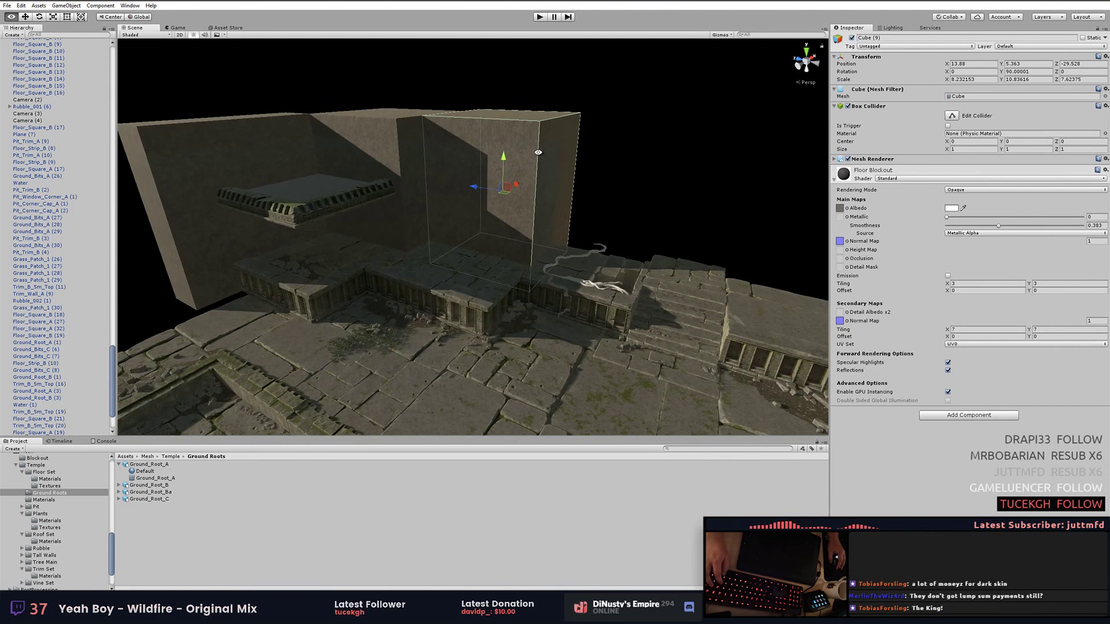
{"action": "left_click", "coordinate": [645, 179]}
{"action": "left_click_drag", "start_coordinate": [645, 179], "coordinate": [588, 238], "text": "alt"}
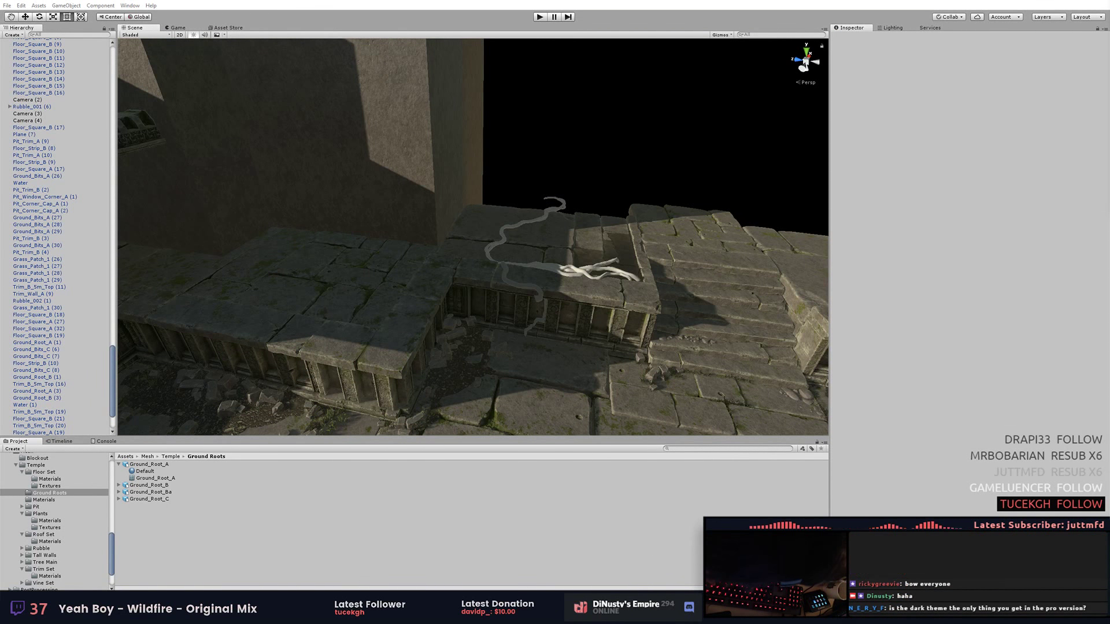
{"action": "mouse_move", "coordinate": [587, 238]}
{"action": "right_mouse_down"}
{"action": "mouse_move", "coordinate": [639, 154]}
{"action": "mouse_move", "coordinate": [434, 278]}
{"action": "right_mouse_up"}
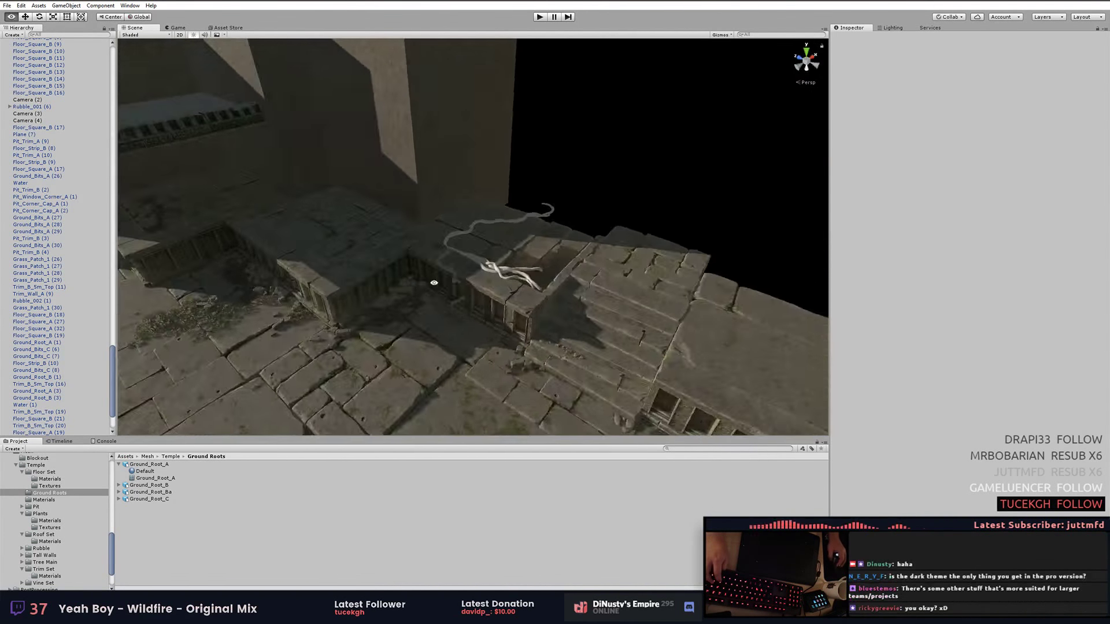
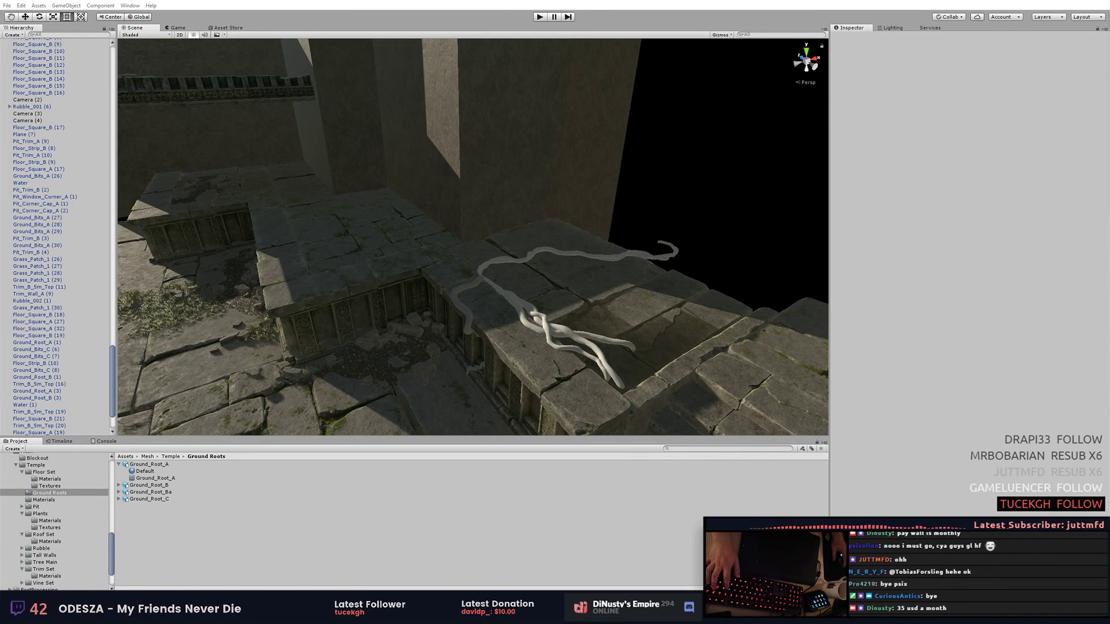
Shift the Water (1) plane along the channel and scale it up slightly.
{"action": "mouse_move", "coordinate": [585, 235]}
{"action": "right_mouse_down"}
{"action": "mouse_move", "coordinate": [467, 215]}
{"action": "mouse_move", "coordinate": [474, 225]}
{"action": "right_mouse_up"}
{"action": "left_click", "coordinate": [555, 249]}
{"action": "left_click", "coordinate": [925, 229]}
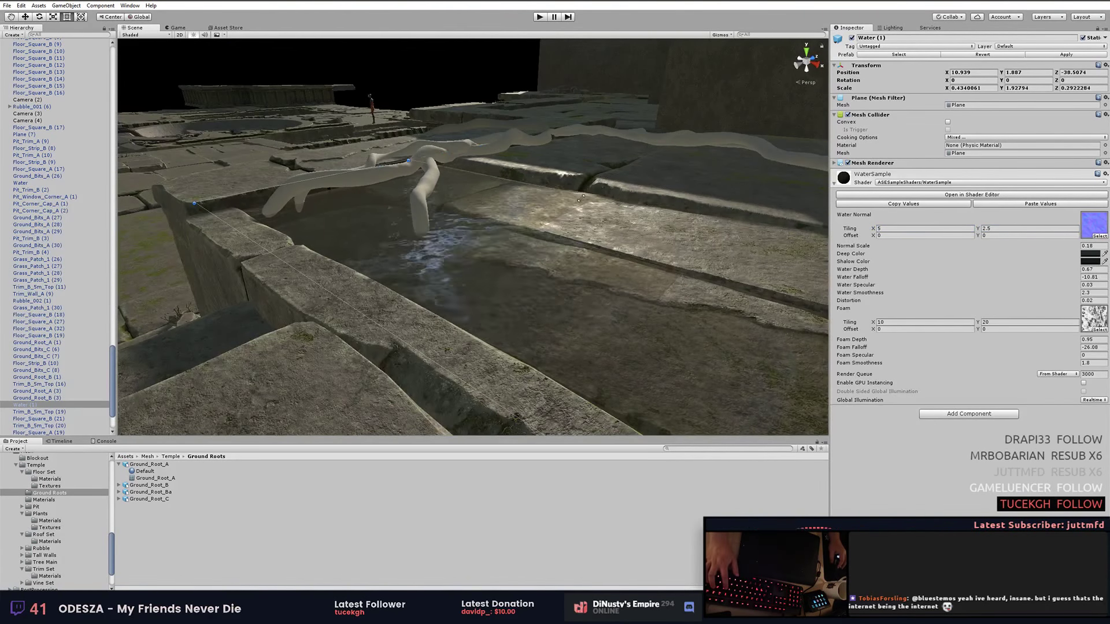
{"action": "right_click_drag", "start_coordinate": [540, 296], "coordinate": [648, 196]}
{"action": "key", "text": "t"}
{"action": "left_click_drag", "start_coordinate": [653, 195], "coordinate": [656, 195]}
Rotate Ground_Root_A (2) around its Y axis on the temple floor.
{"action": "right_click_drag", "start_coordinate": [725, 221], "coordinate": [665, 243]}
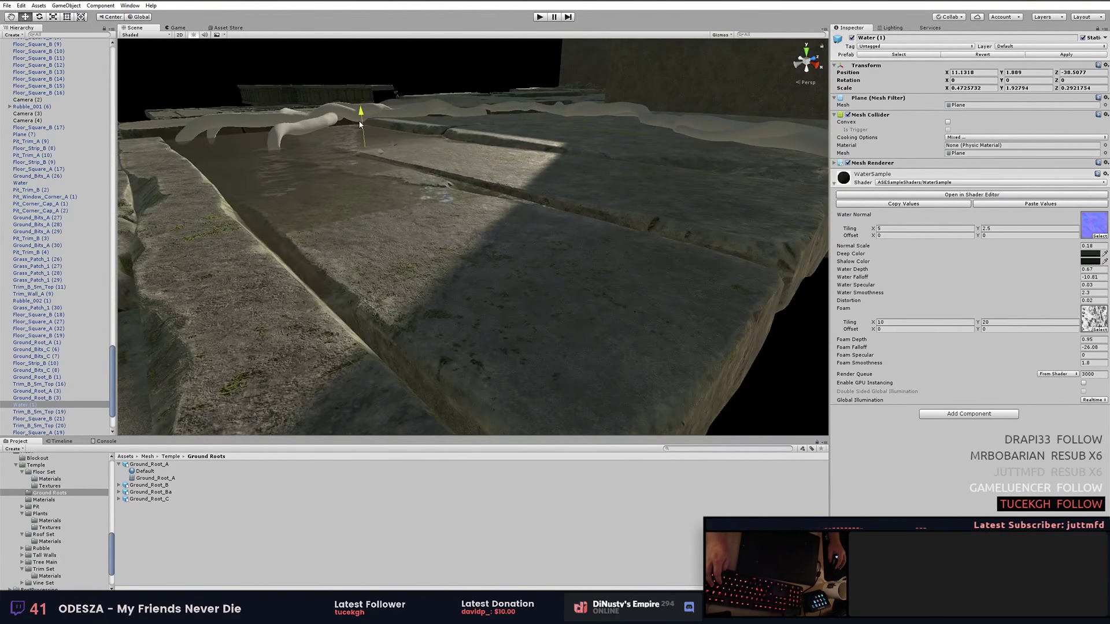
{"action": "right_click_drag", "start_coordinate": [779, 200], "coordinate": [650, 181]}
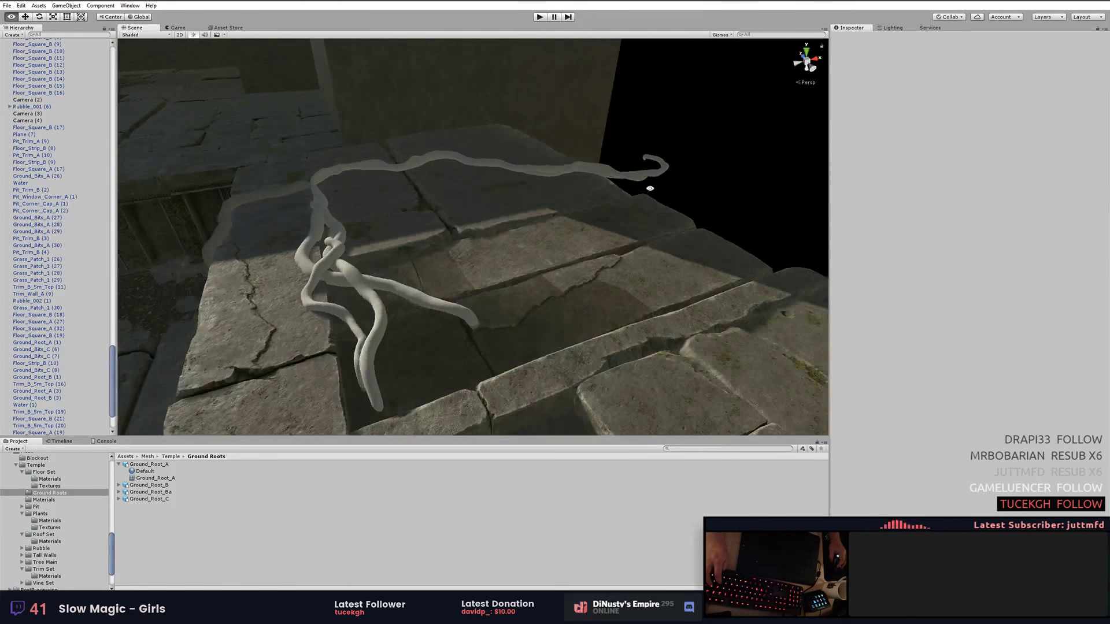
{"action": "left_click", "coordinate": [456, 208]}
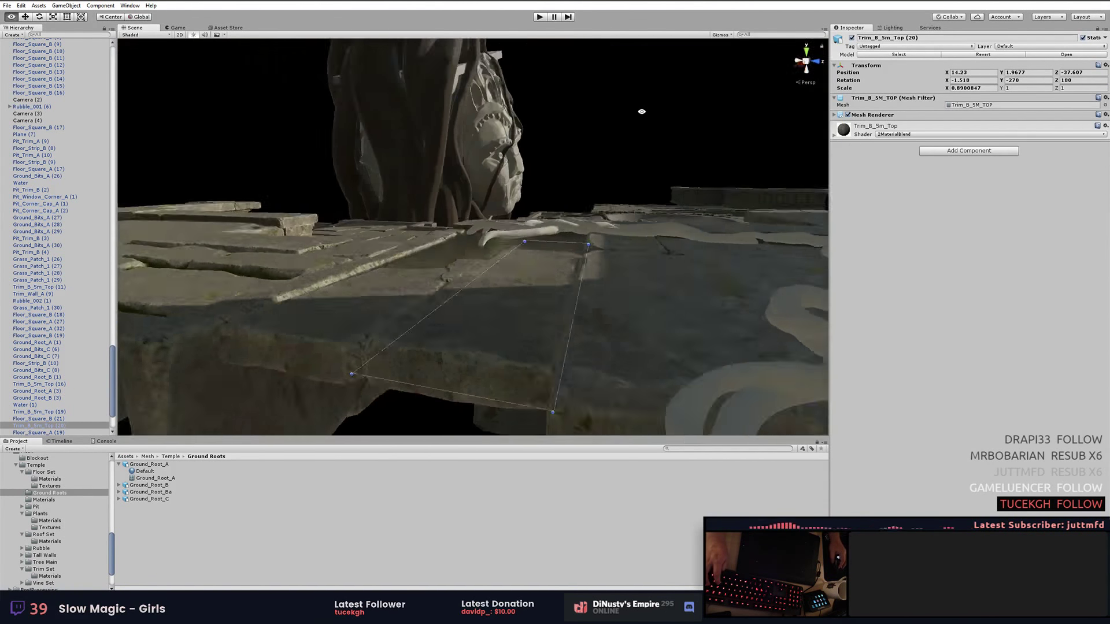
{"action": "right_click_drag", "start_coordinate": [582, 120], "coordinate": [439, 202]}
{"action": "left_click", "coordinate": [435, 208]}
{"action": "key", "text": "e"}
{"action": "key", "text": "f"}
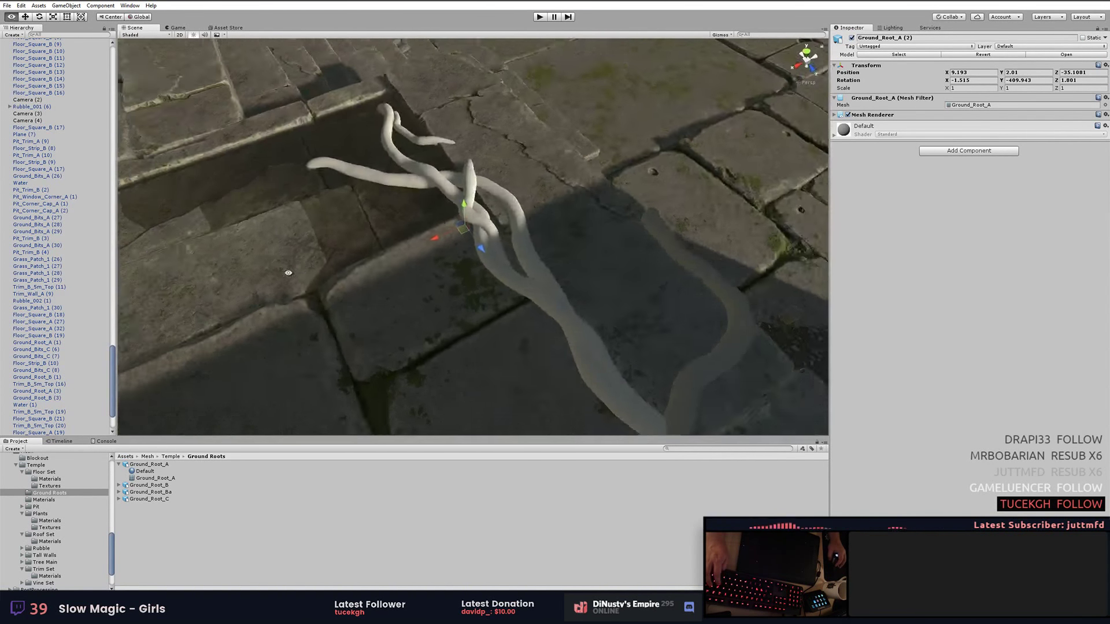
{"action": "left_click_drag", "start_coordinate": [465, 227], "coordinate": [518, 272]}
{"action": "right_click_drag", "start_coordinate": [518, 272], "coordinate": [369, 255]}
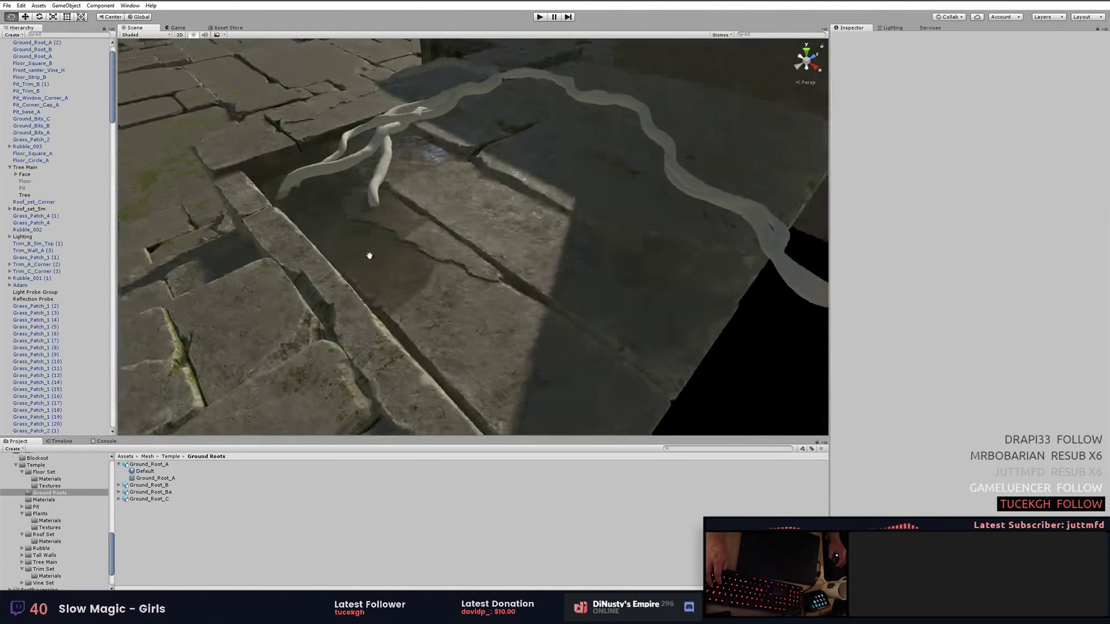
Select the second plane above the stairs and start editing its rotation.
{"action": "left_click", "coordinate": [326, 143]}
{"action": "mouse_move", "coordinate": [326, 143]}
{"action": "right_mouse_down"}
{"action": "mouse_move", "coordinate": [388, 142]}
{"action": "mouse_move", "coordinate": [520, 203]}
{"action": "right_mouse_up"}
{"action": "left_click", "coordinate": [440, 173]}
{"action": "left_click", "coordinate": [971, 80]}
{"action": "scroll", "coordinate": [404, 232], "scroll_direction": "down", "scroll_amount": 5}
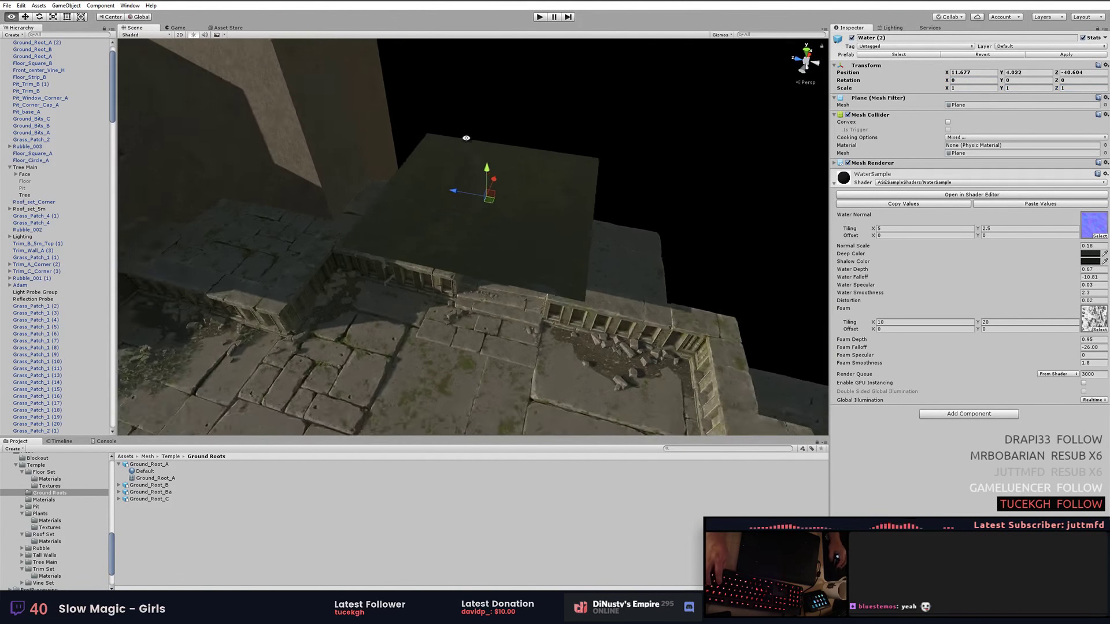
Search the Project for 'dirt' and apply the Dirt material to Water (2).
{"action": "left_click", "coordinate": [309, 287]}
{"action": "left_click", "coordinate": [300, 509]}
{"action": "left_click", "coordinate": [701, 449]}
{"action": "type", "text": "dirt"}
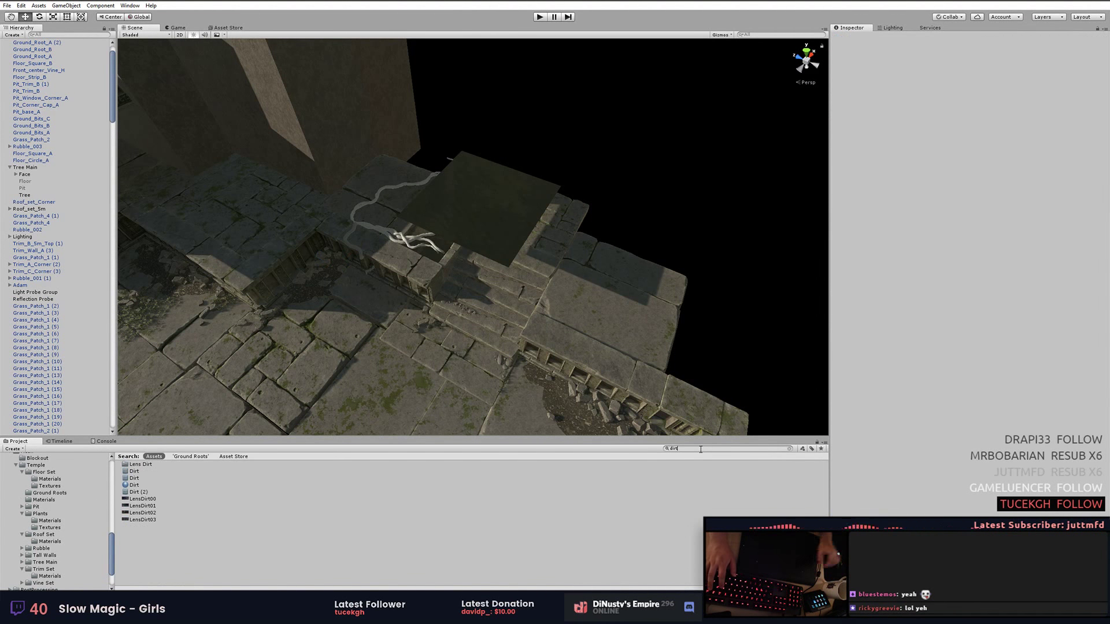
{"action": "left_click", "coordinate": [435, 228]}
{"action": "key", "text": "f"}
Enable Selection Wire, shrink the plane to about 0.2 and move it into the pit with raised height.
{"action": "left_click", "coordinate": [720, 35]}
{"action": "left_click", "coordinate": [718, 71]}
{"action": "key", "text": "r"}
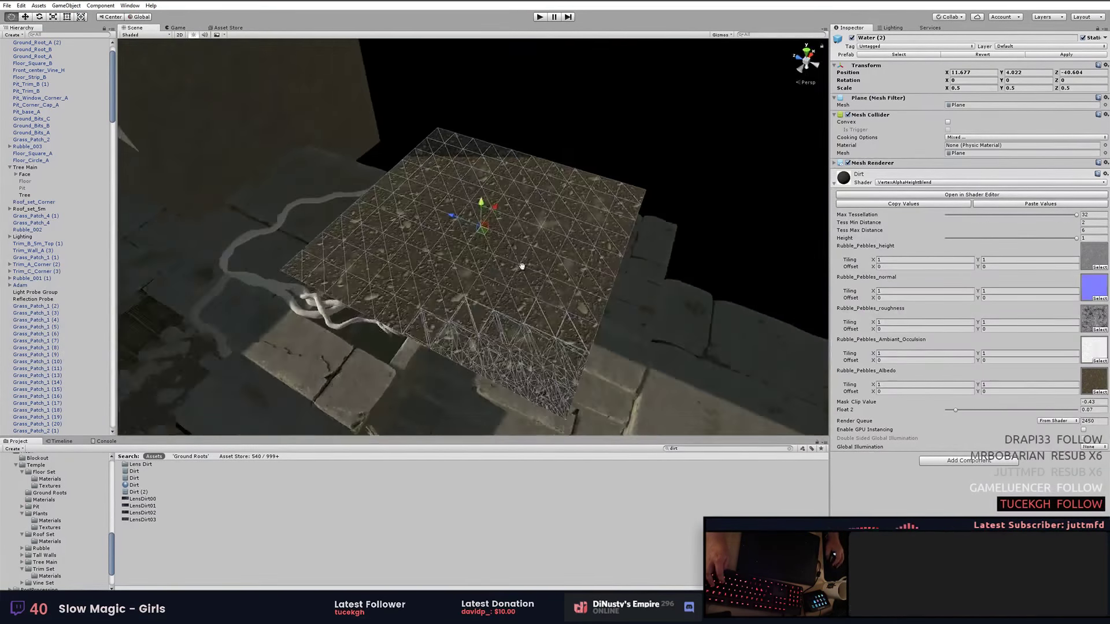
{"action": "left_click_drag", "start_coordinate": [509, 179], "coordinate": [485, 189]}
{"action": "key", "text": "w"}
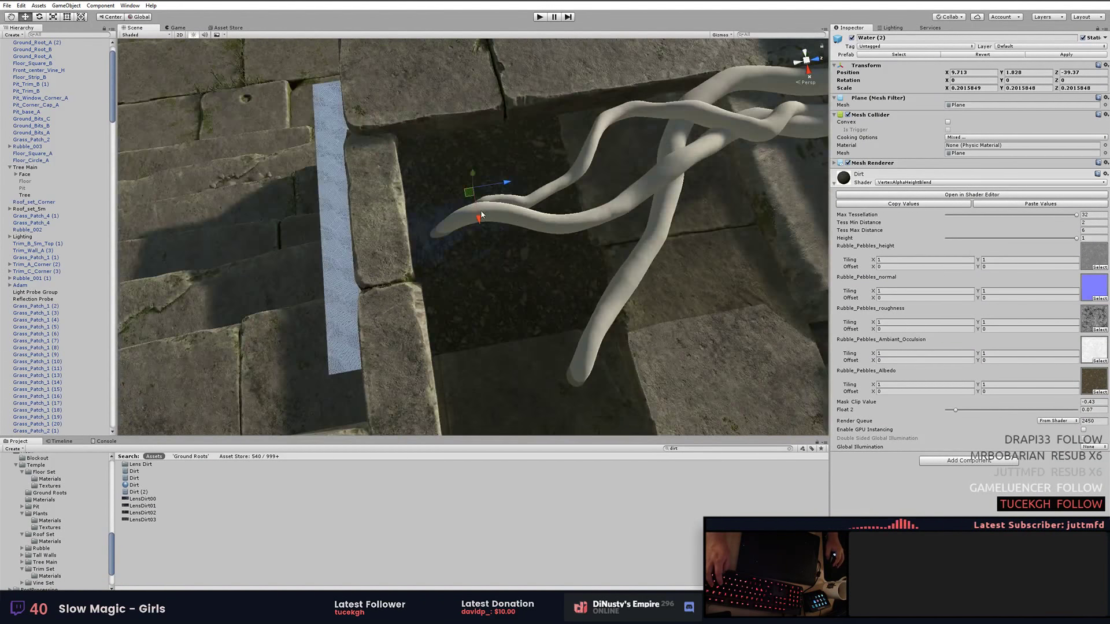
{"action": "right_click_drag", "start_coordinate": [495, 227], "coordinate": [597, 237]}
{"action": "mouse_move", "coordinate": [644, 237]}
{"action": "left_mouse_down", "text": "alt"}
{"action": "mouse_move", "coordinate": [546, 182]}
{"action": "mouse_move", "coordinate": [543, 112]}
{"action": "mouse_move", "coordinate": [520, 173]}
{"action": "left_mouse_up", "text": "alt"}
{"action": "key", "text": "r"}
Move the channel water plane to a new position.
{"action": "left_click", "coordinate": [470, 207]}
{"action": "key", "text": "w"}
{"action": "mouse_move", "coordinate": [470, 207]}
{"action": "left_mouse_down", "text": "alt"}
{"action": "mouse_move", "coordinate": [584, 205]}
{"action": "mouse_move", "coordinate": [398, 201]}
{"action": "mouse_move", "coordinate": [466, 353]}
{"action": "left_mouse_up", "text": "alt"}
{"action": "left_click", "coordinate": [465, 353]}
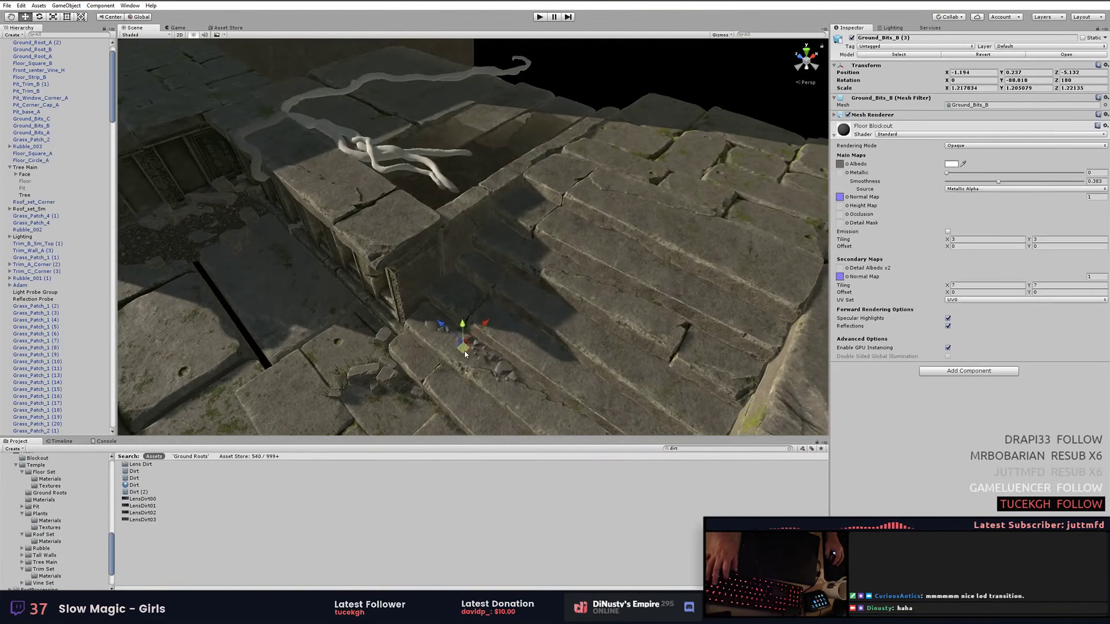
Frame and rotate a Ground_Bits pebble cluster in the pit.
{"action": "left_click", "coordinate": [490, 163]}
{"action": "key", "text": "f"}
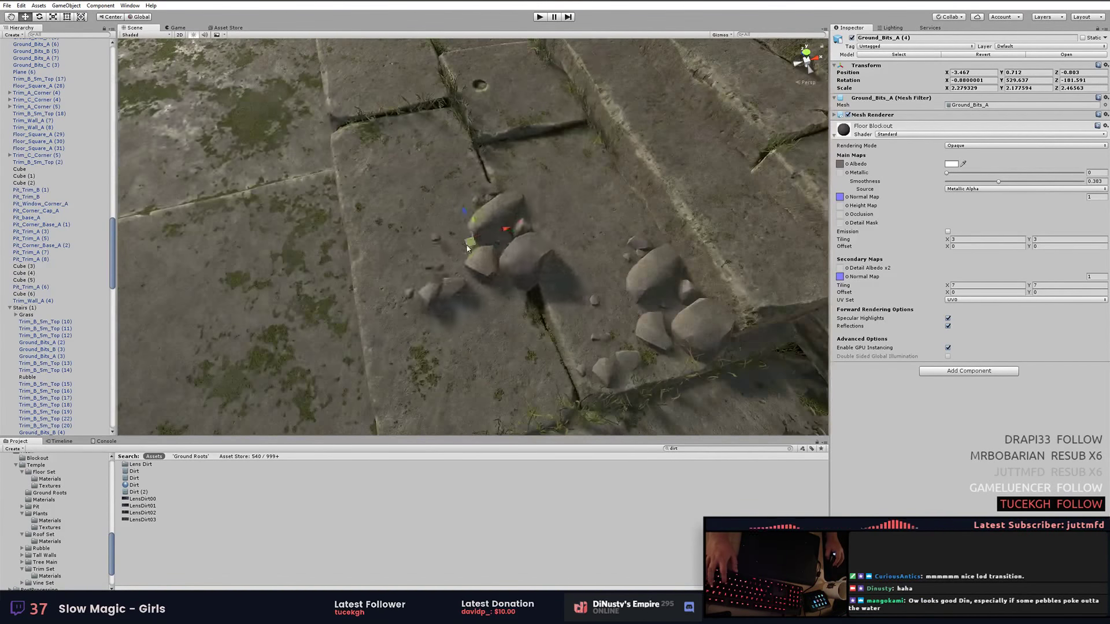
{"action": "scroll", "coordinate": [476, 239], "scroll_direction": "down", "scroll_amount": 5}
{"action": "left_click_drag", "start_coordinate": [477, 239], "coordinate": [543, 216], "text": "alt"}
{"action": "left_click", "coordinate": [478, 231]}
{"action": "key", "text": "f"}
{"action": "key", "text": "e"}
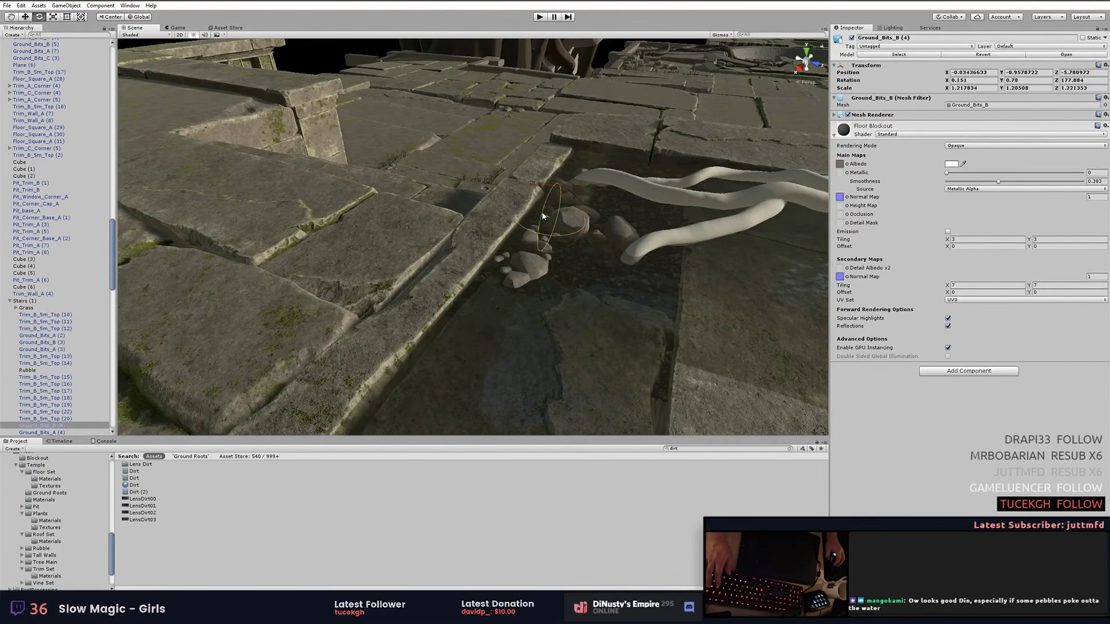
{"action": "key", "text": "w"}
Rotate another pebble cluster and enlarge its Scale Y to about 2.47.
{"action": "left_click", "coordinate": [477, 280]}
{"action": "mouse_move", "coordinate": [585, 199]}
{"action": "left_mouse_down", "text": "alt"}
{"action": "mouse_move", "coordinate": [514, 188]}
{"action": "mouse_move", "coordinate": [475, 246]}
{"action": "mouse_move", "coordinate": [671, 168]}
{"action": "left_mouse_up", "text": "alt"}
{"action": "key", "text": "f"}
{"action": "key", "text": "e"}
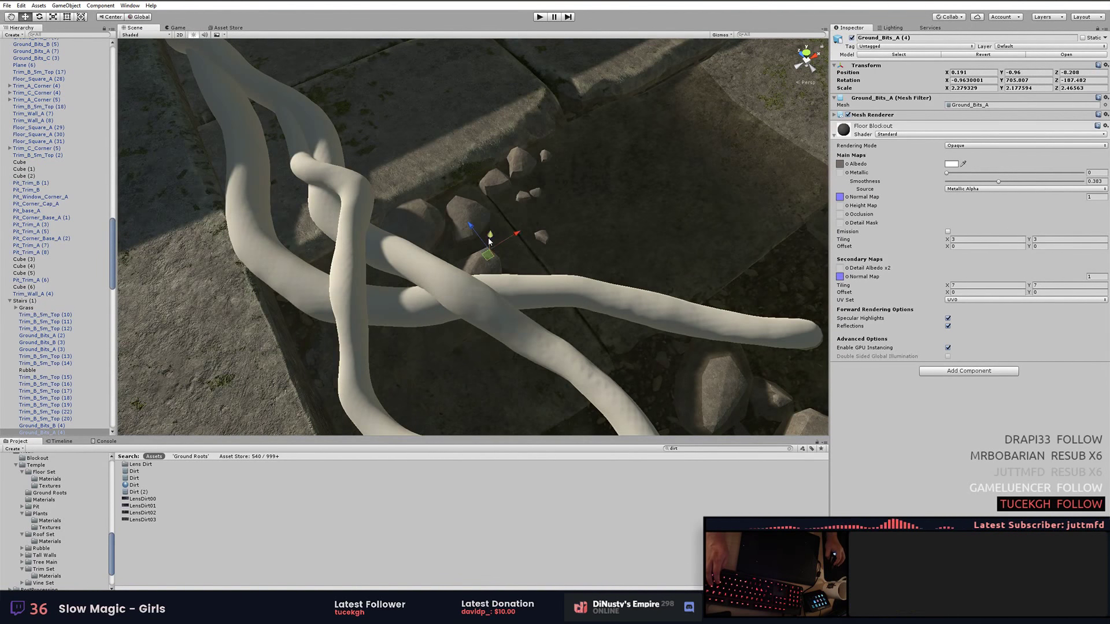
{"action": "left_click_drag", "start_coordinate": [489, 242], "coordinate": [472, 256], "text": "alt"}
{"action": "mouse_move", "coordinate": [439, 171]}
{"action": "left_mouse_down", "text": "alt"}
{"action": "mouse_move", "coordinate": [492, 108]}
{"action": "mouse_move", "coordinate": [552, 111]}
{"action": "left_mouse_up", "text": "alt"}
{"action": "left_click", "coordinate": [552, 111]}
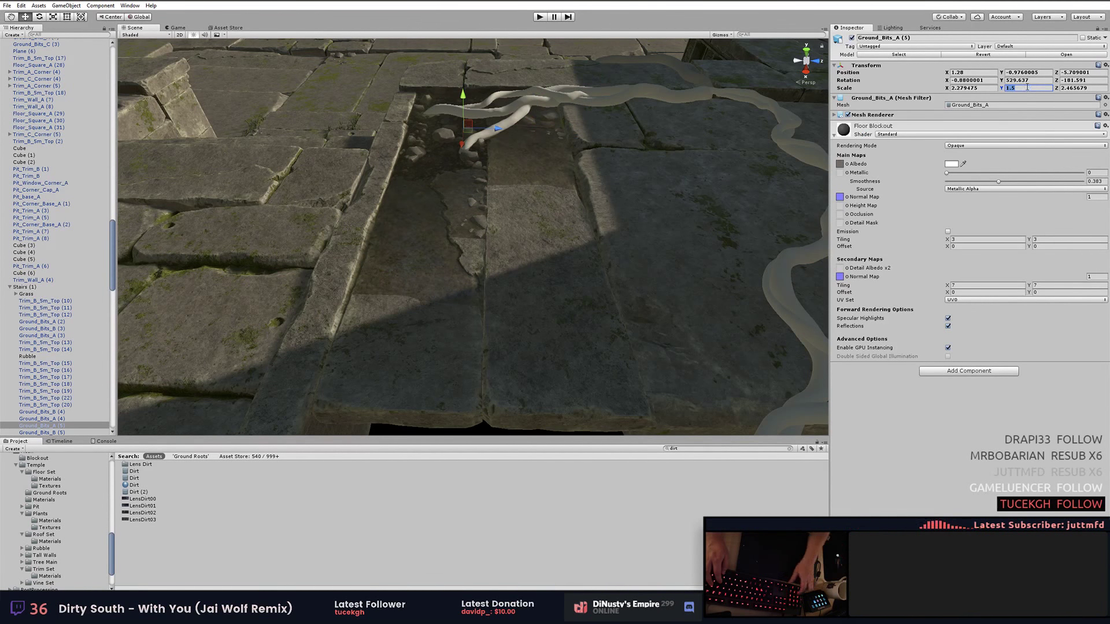
{"action": "key", "text": "Return"}
Select a floor tile and then the rubble pile along the pit.
{"action": "mouse_move", "coordinate": [632, 178]}
{"action": "left_mouse_down", "text": "alt"}
{"action": "mouse_move", "coordinate": [713, 259]}
{"action": "mouse_move", "coordinate": [540, 231]}
{"action": "left_mouse_up", "text": "alt"}
{"action": "left_click", "coordinate": [540, 231]}
{"action": "mouse_move", "coordinate": [393, 220]}
{"action": "left_mouse_down", "text": "alt"}
{"action": "mouse_move", "coordinate": [320, 234]}
{"action": "mouse_move", "coordinate": [616, 215]}
{"action": "mouse_move", "coordinate": [463, 260]}
{"action": "left_mouse_up", "text": "alt"}
{"action": "left_click", "coordinate": [320, 233]}
{"action": "scroll", "coordinate": [106, 379], "scroll_direction": "down", "scroll_amount": 10}
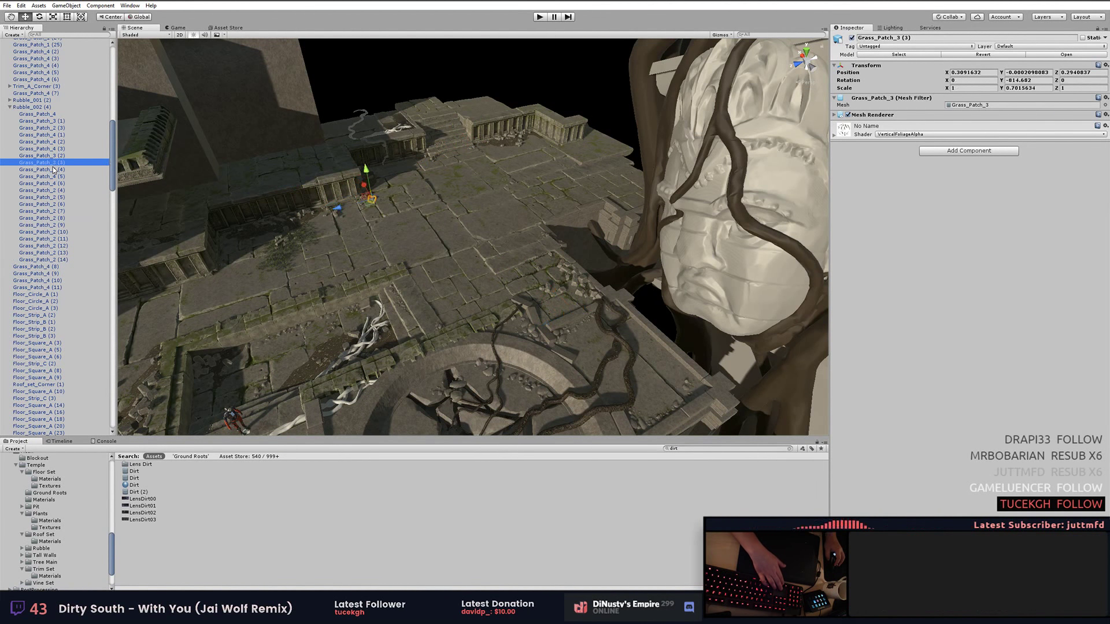
Rotate the Rubble_002 (4) pile beside the pit.
{"action": "key", "text": "ctrl+z"}
{"action": "double_click", "coordinate": [32, 183]}
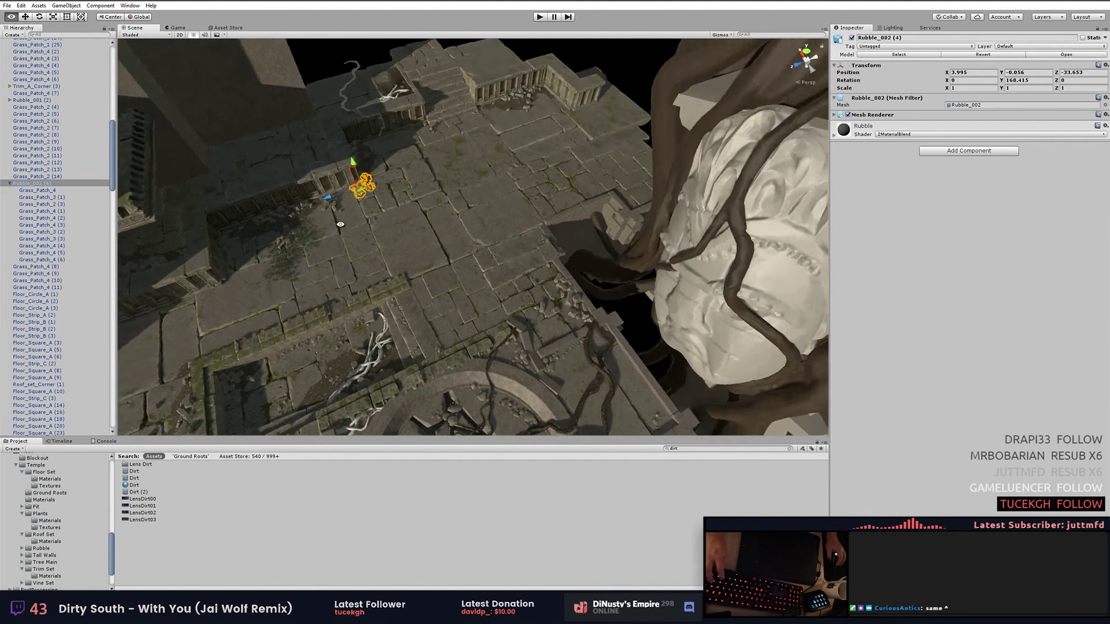
{"action": "left_click_drag", "start_coordinate": [405, 243], "coordinate": [366, 266], "text": "alt"}
{"action": "key", "text": "f"}
{"action": "key", "text": "e"}
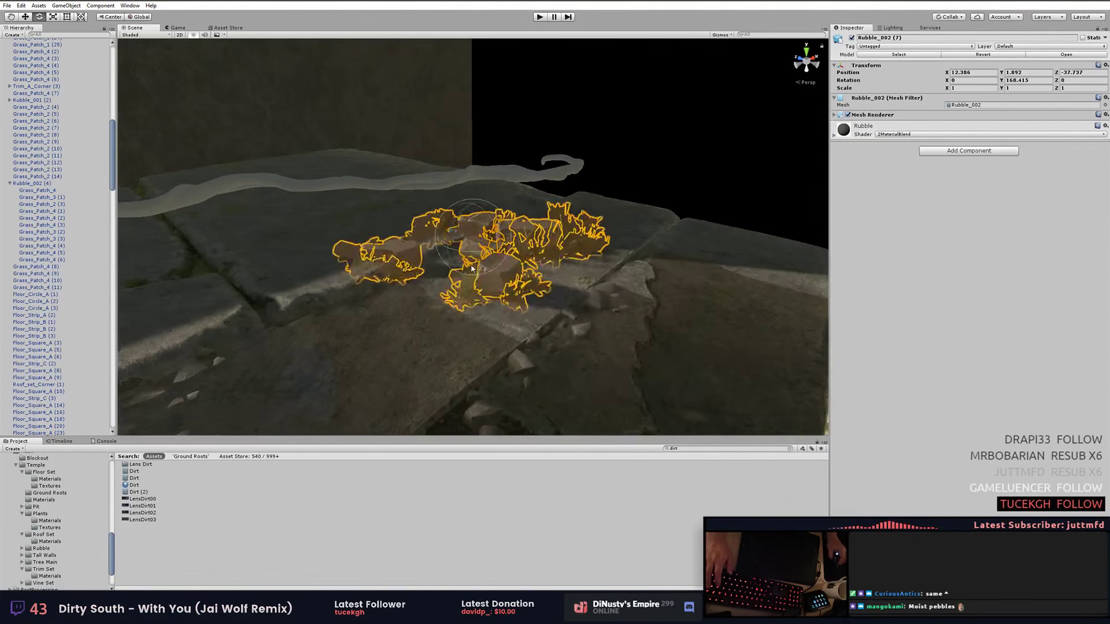
{"action": "mouse_move", "coordinate": [487, 242]}
{"action": "left_mouse_down", "text": "alt"}
{"action": "mouse_move", "coordinate": [488, 196]}
{"action": "mouse_move", "coordinate": [492, 208]}
{"action": "mouse_move", "coordinate": [214, 269]}
{"action": "left_mouse_up", "text": "alt"}
Select and frame grass patches at the pit edge with the Move tool active.
{"action": "left_click", "coordinate": [213, 269]}
{"action": "key", "text": "f"}
{"action": "key", "text": "w"}
{"action": "mouse_move", "coordinate": [214, 269]}
{"action": "left_mouse_down", "text": "alt"}
{"action": "mouse_move", "coordinate": [1004, 236]}
{"action": "mouse_move", "coordinate": [590, 209]}
{"action": "left_mouse_up", "text": "alt"}
{"action": "left_click", "coordinate": [694, 218]}
{"action": "key", "text": "f"}
Select further Grass_Patch_2 copies lining the pit's stone edge.
{"action": "left_click_drag", "start_coordinate": [502, 207], "coordinate": [680, 208], "text": "alt"}
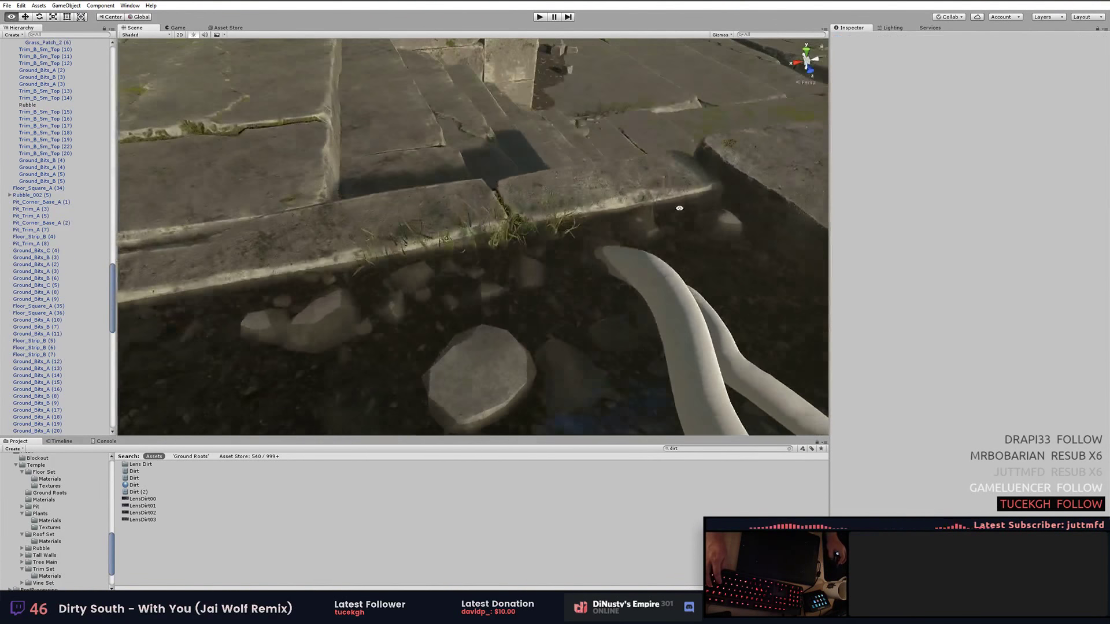
{"action": "left_click", "coordinate": [254, 249]}
{"action": "left_click", "coordinate": [460, 246]}
{"action": "left_click", "coordinate": [624, 226]}
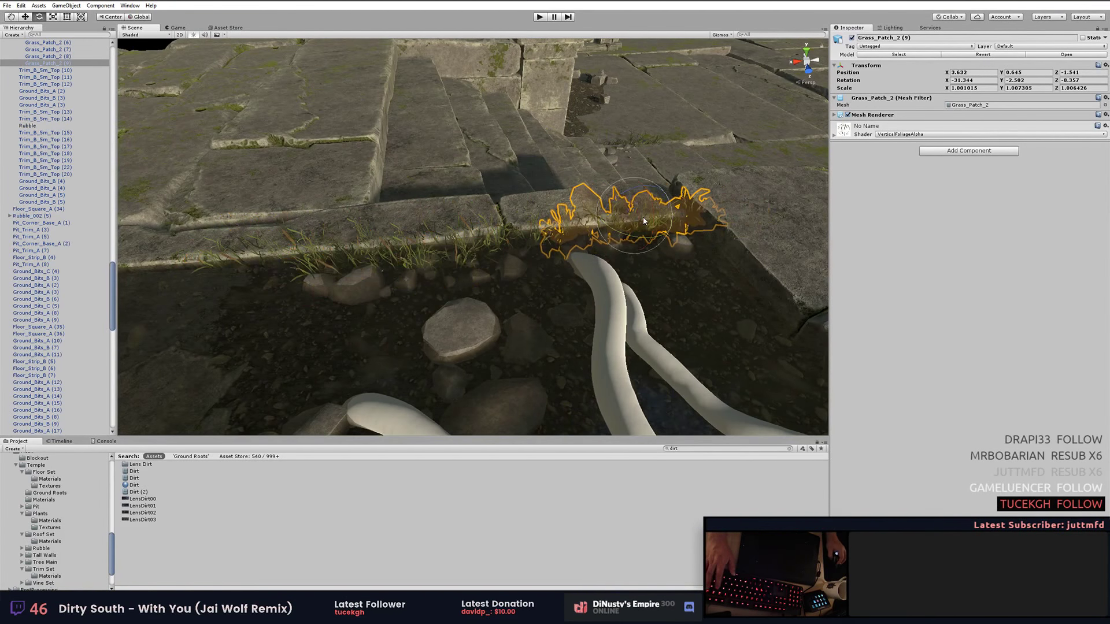
{"action": "key", "text": "f"}
{"action": "left_click_drag", "start_coordinate": [387, 229], "coordinate": [612, 149], "text": "alt"}
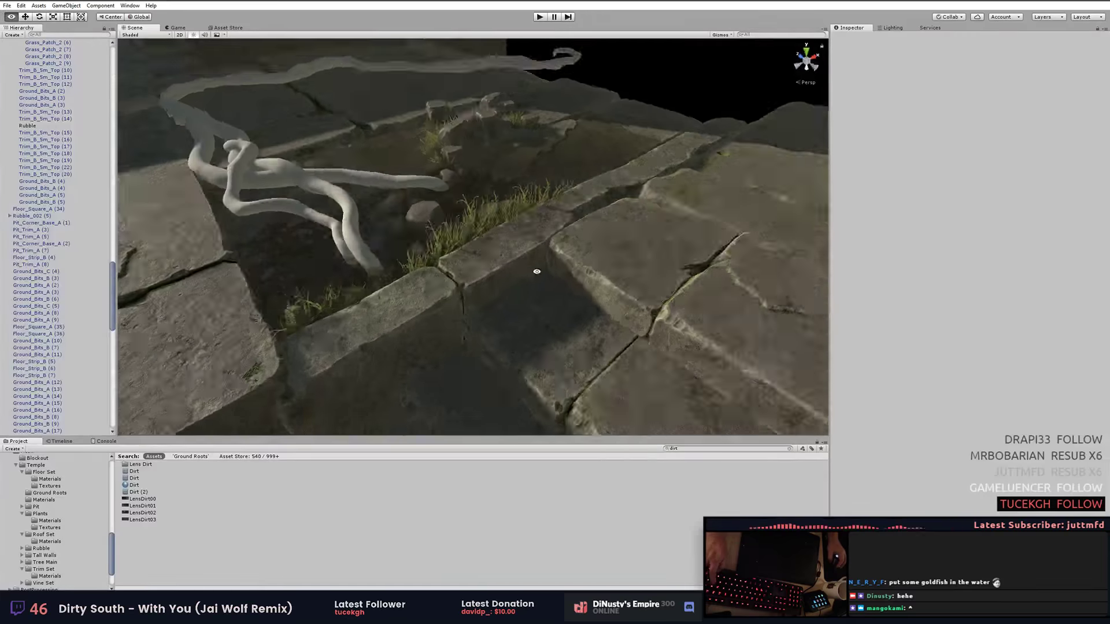
{"action": "left_click_drag", "start_coordinate": [537, 271], "coordinate": [512, 207], "text": "alt"}
{"action": "left_click", "coordinate": [512, 206]}
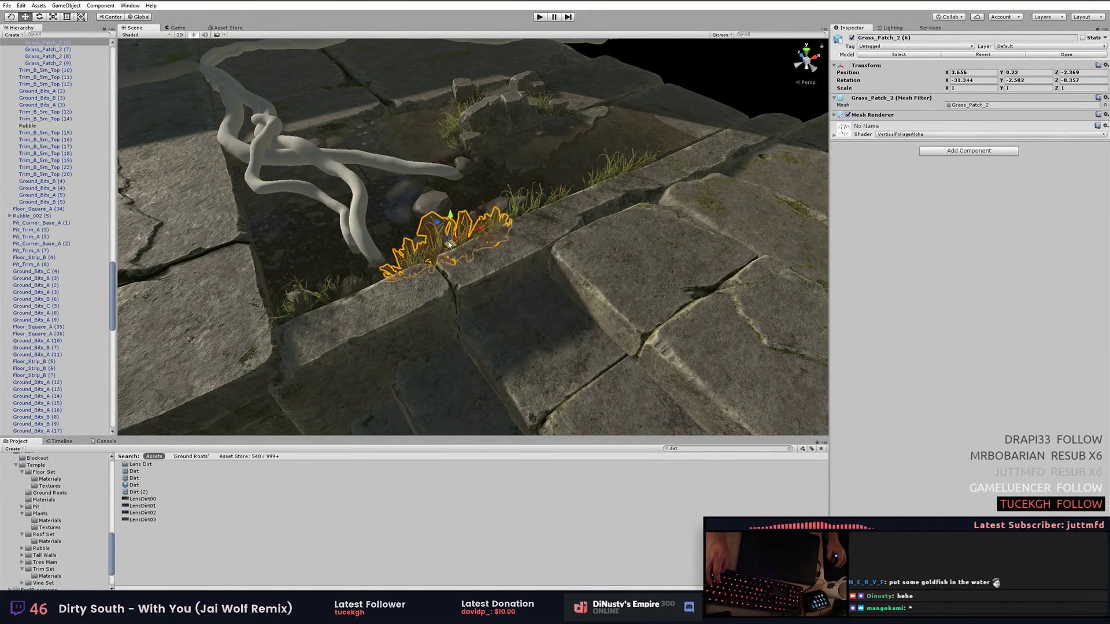
Rotate a grass patch, then duplicate the grass and move the copies into the pit.
{"action": "key", "text": "f"}
{"action": "key", "text": "e"}
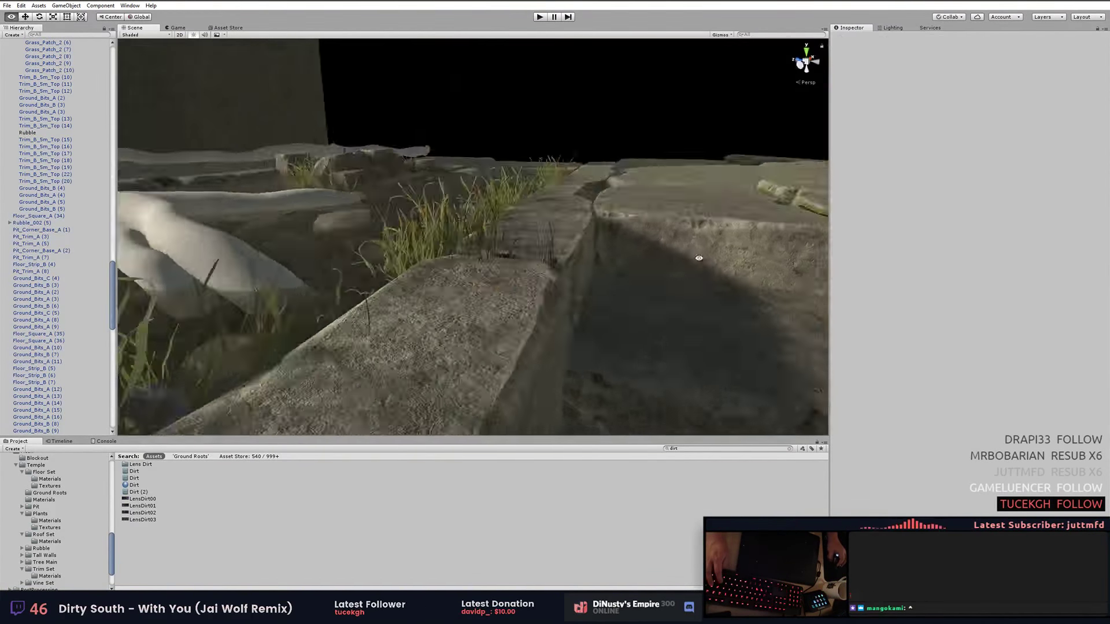
{"action": "mouse_move", "coordinate": [439, 272]}
{"action": "left_mouse_down", "text": "alt"}
{"action": "mouse_move", "coordinate": [435, 213]}
{"action": "mouse_move", "coordinate": [577, 242]}
{"action": "left_mouse_up", "text": "alt"}
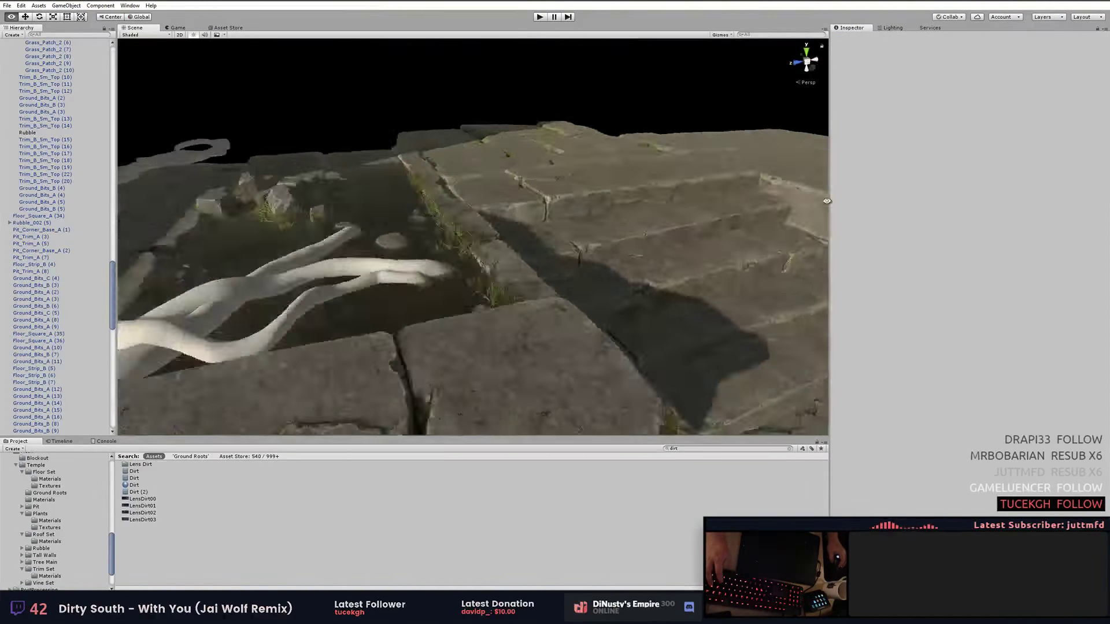
{"action": "left_click", "coordinate": [577, 242]}
{"action": "key", "text": "ctrl+z"}
{"action": "key", "text": "ctrl+d"}
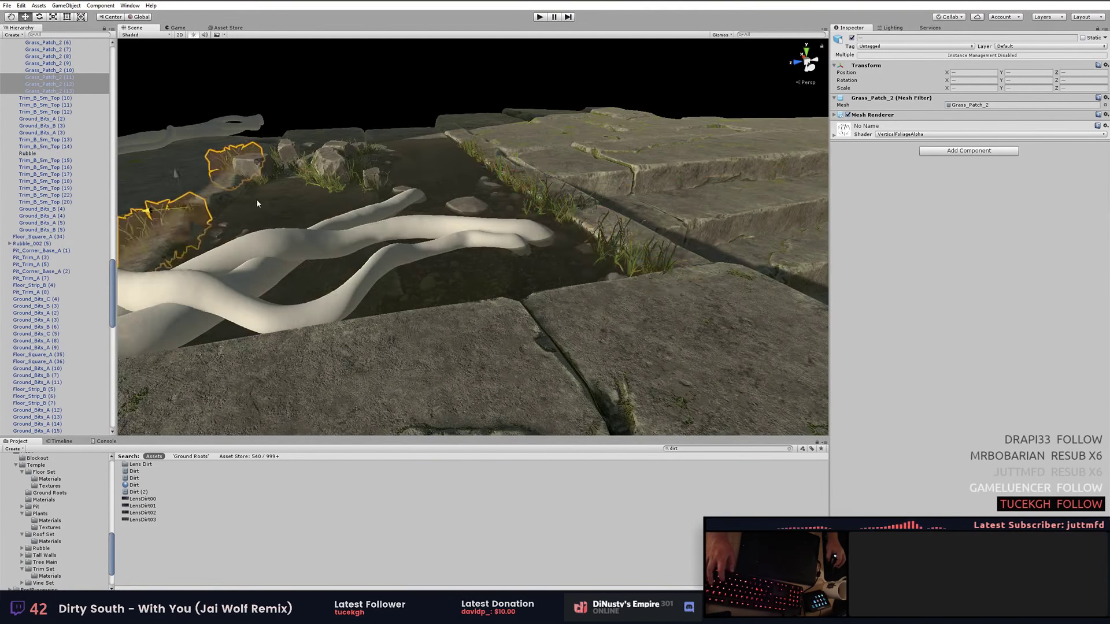
{"action": "left_click_drag", "start_coordinate": [256, 199], "coordinate": [463, 218], "text": "alt"}
Make another Grass_Patch_2 copy and view it in a low close-up.
{"action": "key", "text": "f"}
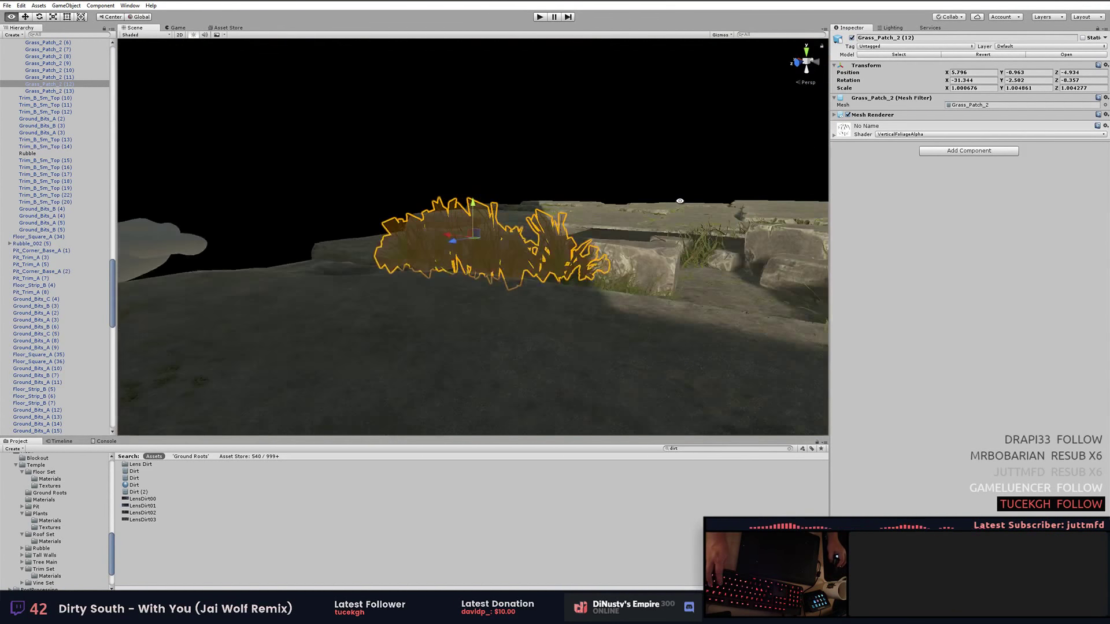
{"action": "mouse_move", "coordinate": [710, 143]}
{"action": "left_mouse_down", "text": "alt"}
{"action": "mouse_move", "coordinate": [483, 227]}
{"action": "mouse_move", "coordinate": [705, 231]}
{"action": "left_mouse_up", "text": "alt"}
{"action": "key", "text": "ctrl+d"}
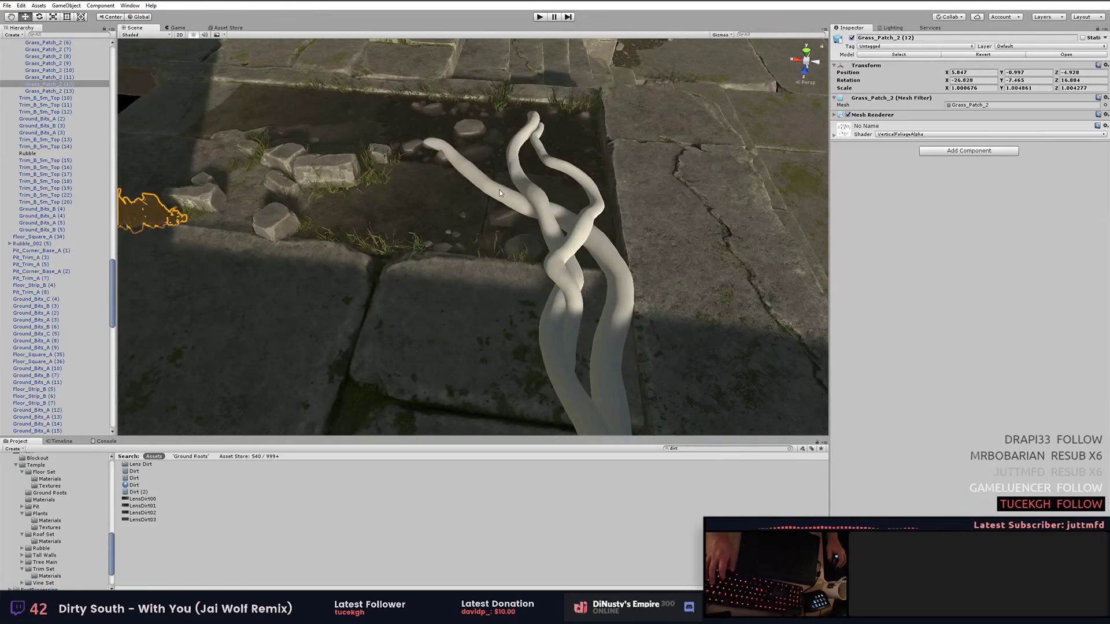
{"action": "key", "text": "f"}
{"action": "mouse_move", "coordinate": [710, 212]}
{"action": "left_mouse_down", "text": "alt"}
{"action": "mouse_move", "coordinate": [472, 233]}
{"action": "mouse_move", "coordinate": [474, 260]}
{"action": "mouse_move", "coordinate": [514, 278]}
{"action": "mouse_move", "coordinate": [578, 243]}
{"action": "left_mouse_up", "text": "alt"}
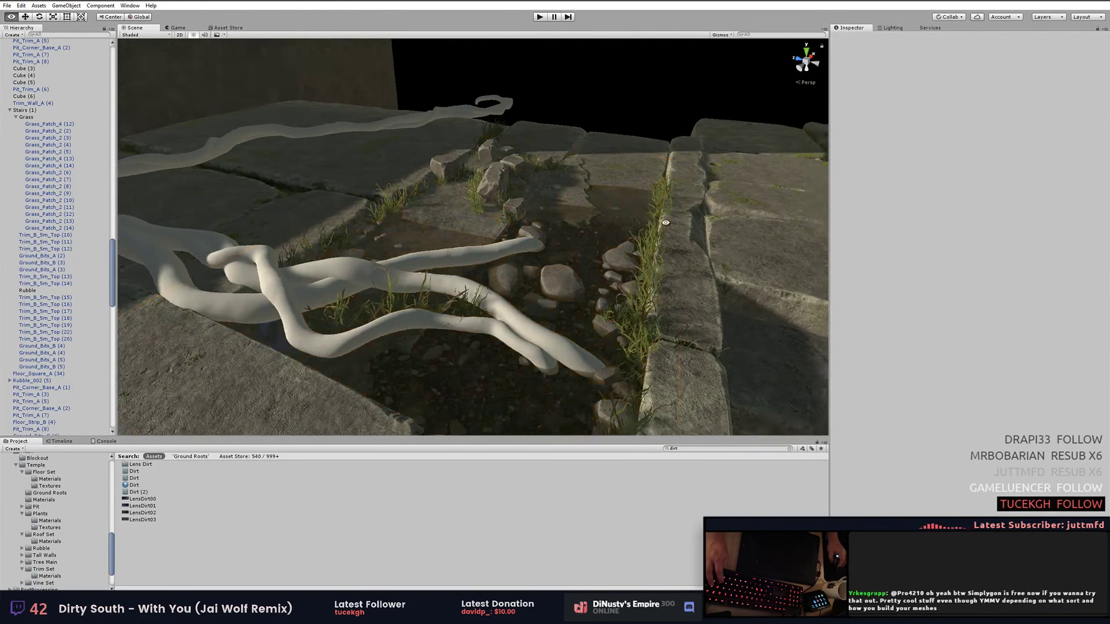
Raise Grass_Patch_2 (6)'s Ambient translucency to 0.375 and nudge Direct.
{"action": "left_click", "coordinate": [405, 283]}
{"action": "left_click_drag", "start_coordinate": [953, 218], "coordinate": [995, 216]}
{"action": "left_click_drag", "start_coordinate": [962, 209], "coordinate": [963, 210]}
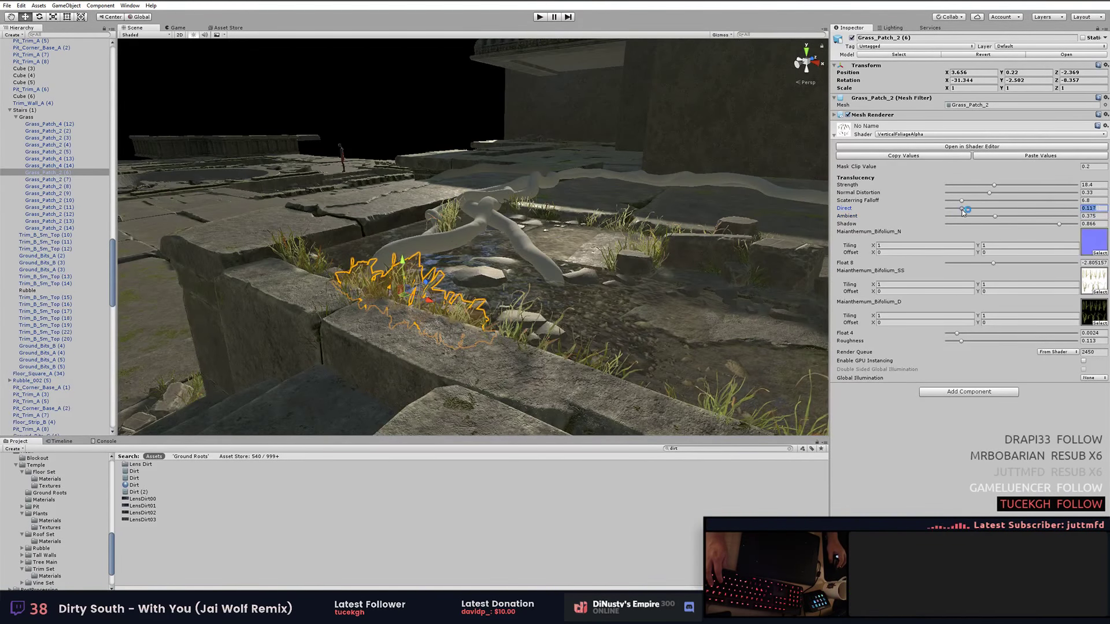
Lower the grass translucency Shadow to 0.56 and Strength from 39.9 to 11.1.
{"action": "left_click_drag", "start_coordinate": [1057, 224], "coordinate": [994, 224]}
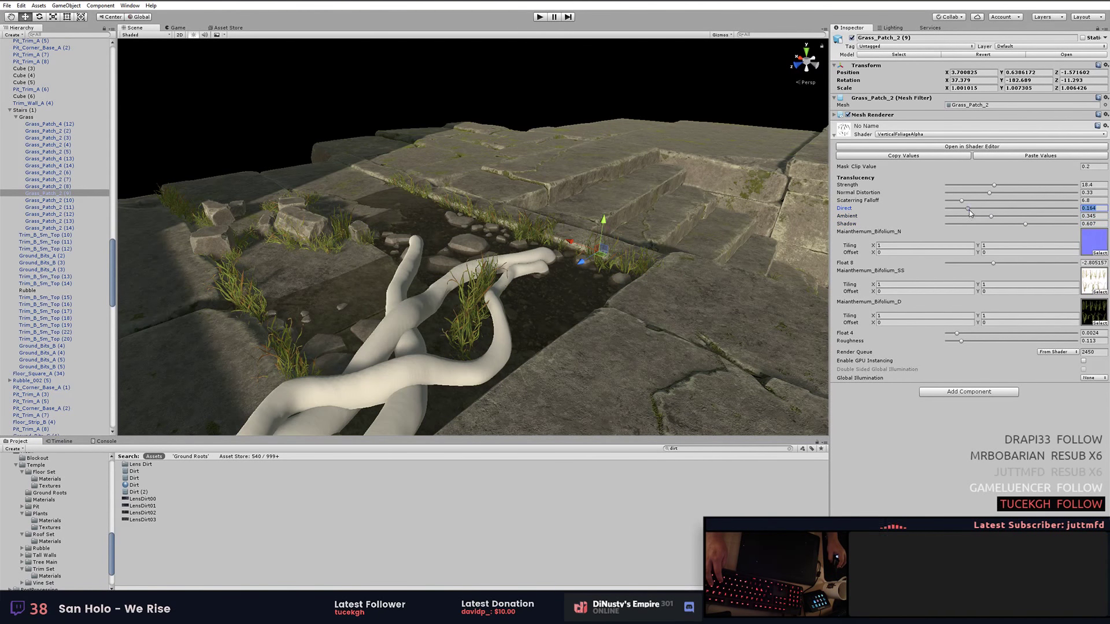
{"action": "left_click_drag", "start_coordinate": [1048, 186], "coordinate": [976, 186]}
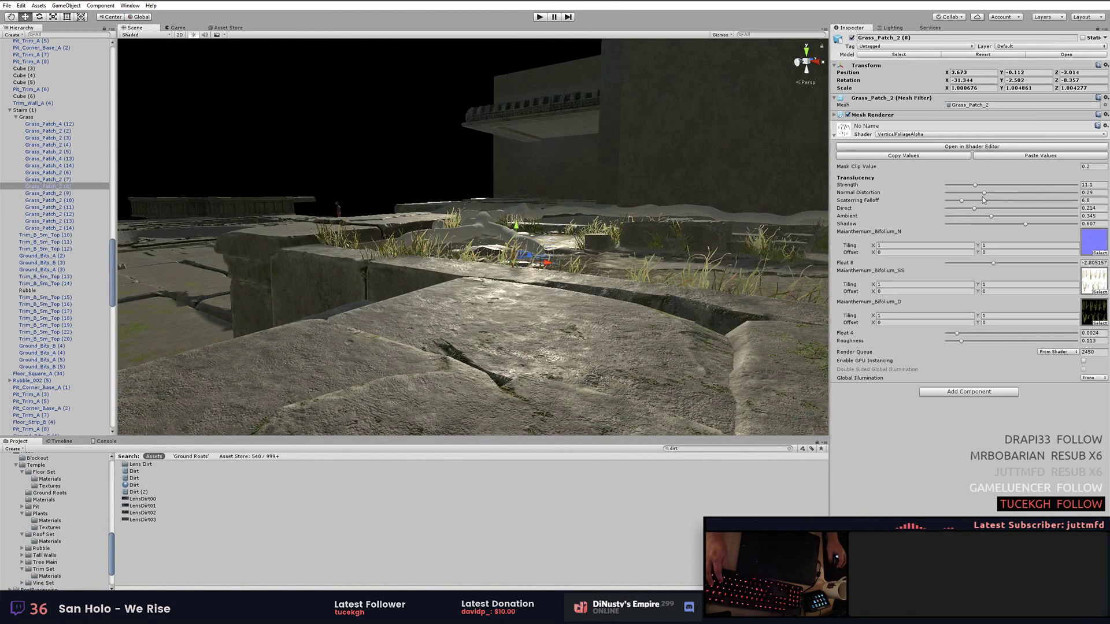
{"action": "left_click", "coordinate": [471, 137]}
{"action": "left_click", "coordinate": [763, 52]}
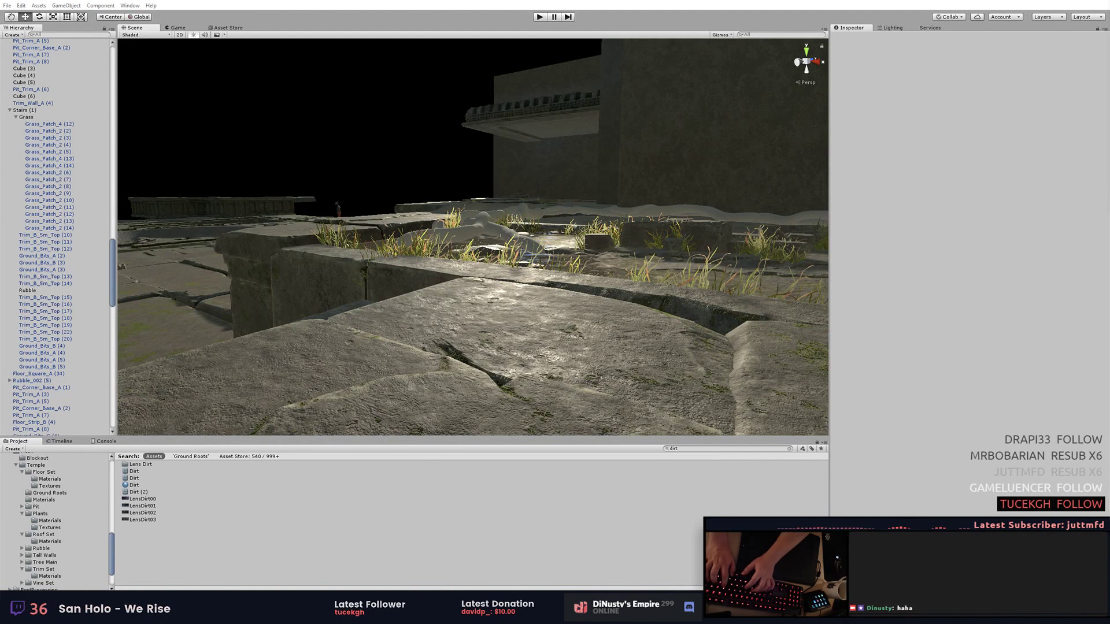
{"action": "left_click", "coordinate": [400, 236]}
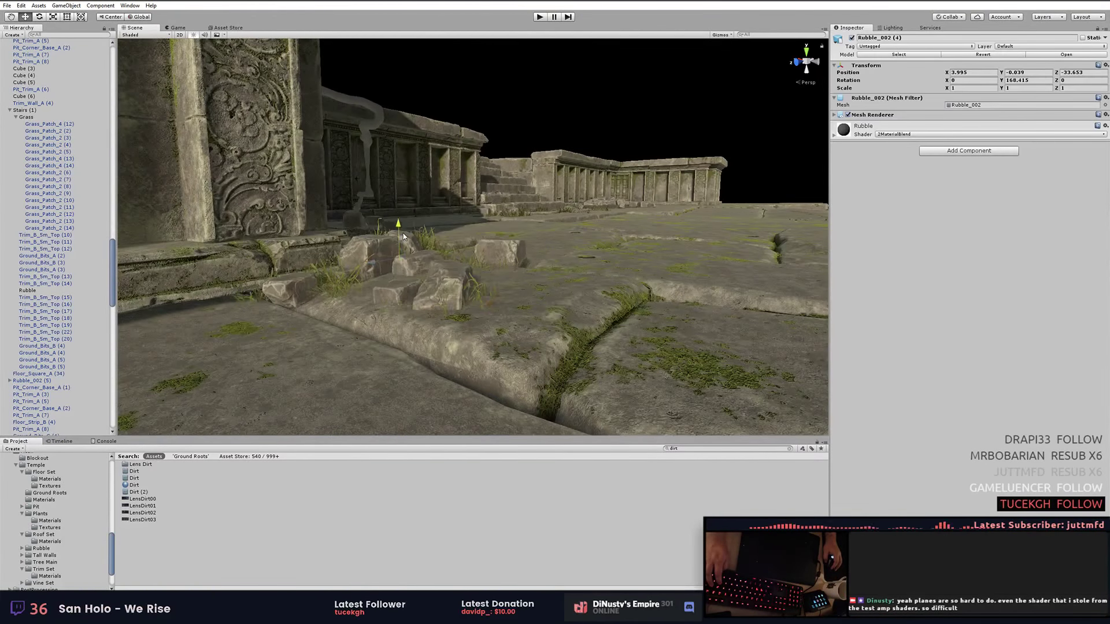
{"action": "right_click_drag", "start_coordinate": [402, 217], "coordinate": [621, 247], "text": "alt"}
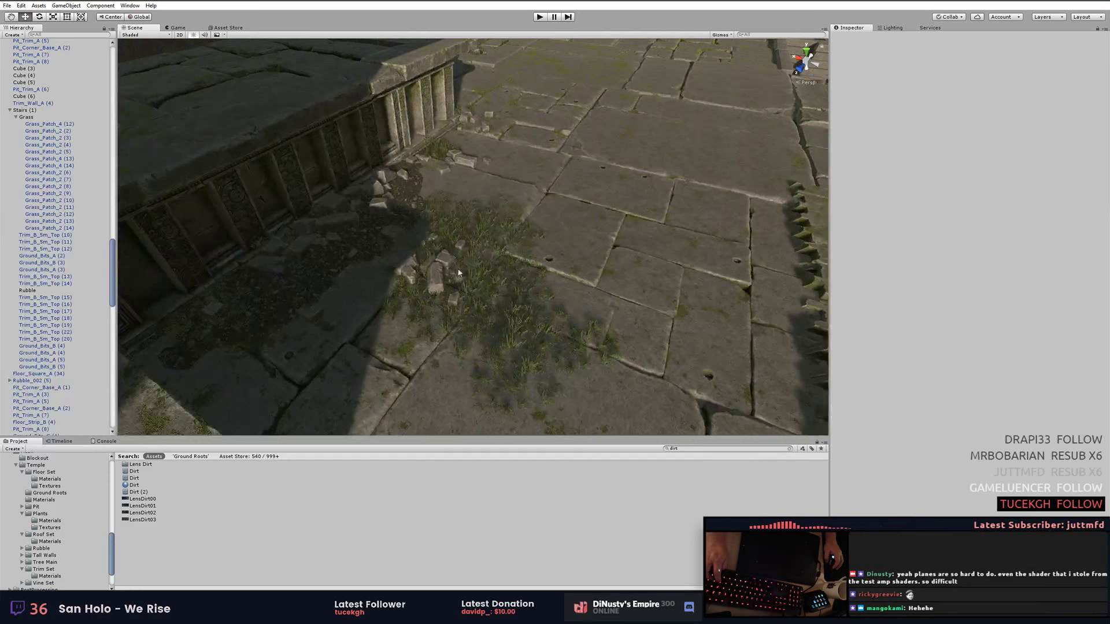
{"action": "left_click", "coordinate": [459, 277]}
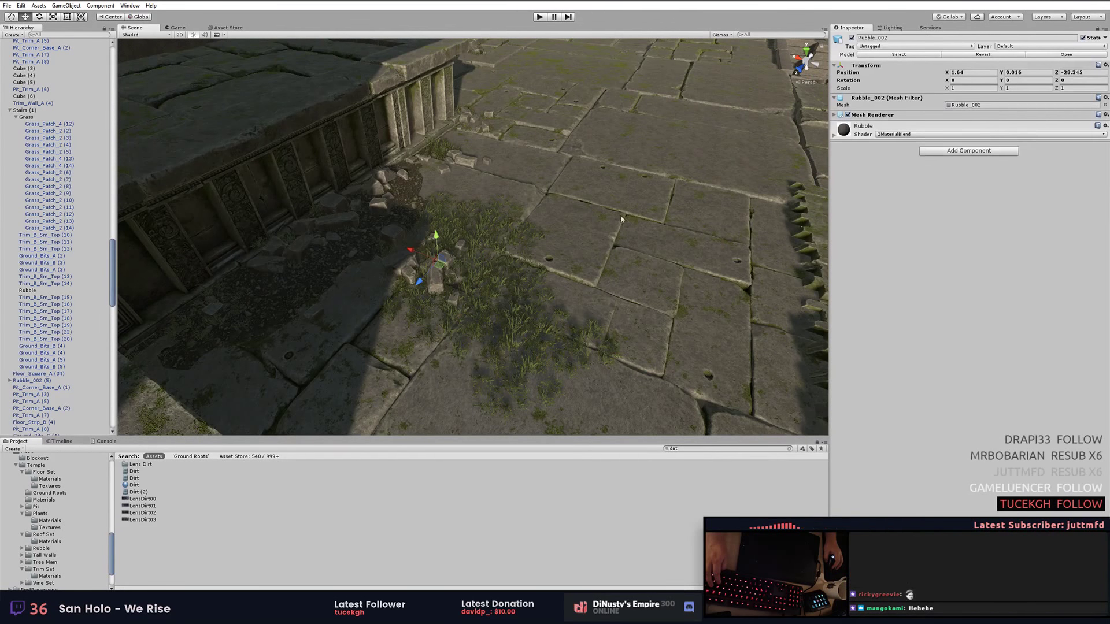
{"action": "mouse_move", "coordinate": [496, 274]}
{"action": "right_mouse_down"}
{"action": "mouse_move", "coordinate": [500, 314]}
{"action": "mouse_move", "coordinate": [380, 224]}
{"action": "mouse_move", "coordinate": [511, 217]}
{"action": "mouse_move", "coordinate": [643, 187]}
{"action": "right_mouse_up"}
{"action": "left_click", "coordinate": [511, 217]}
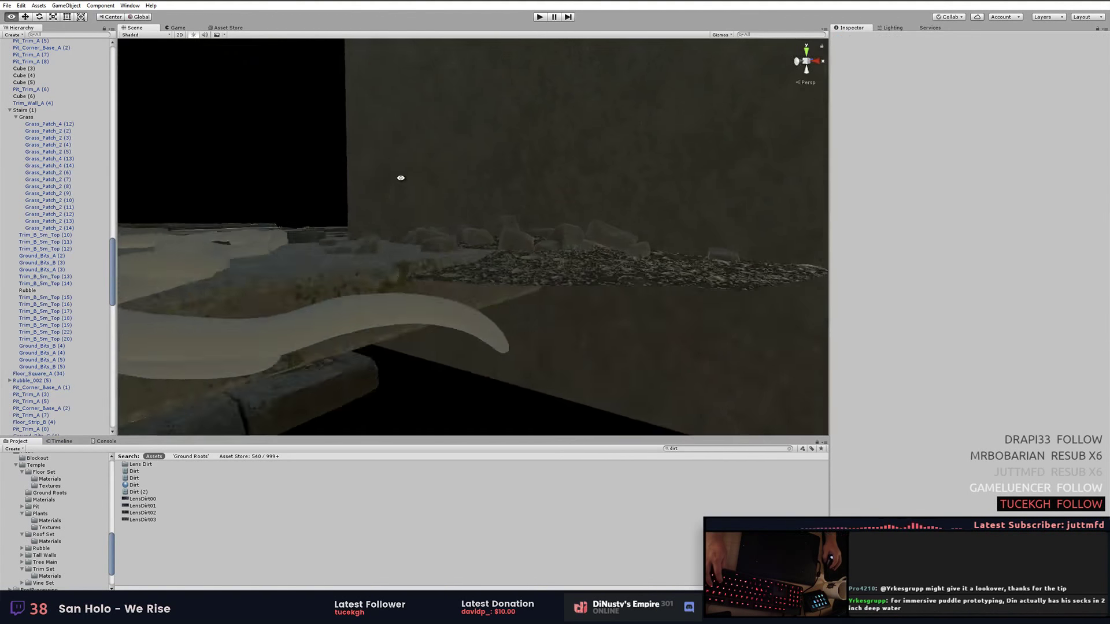
{"action": "left_click", "coordinate": [643, 185]}
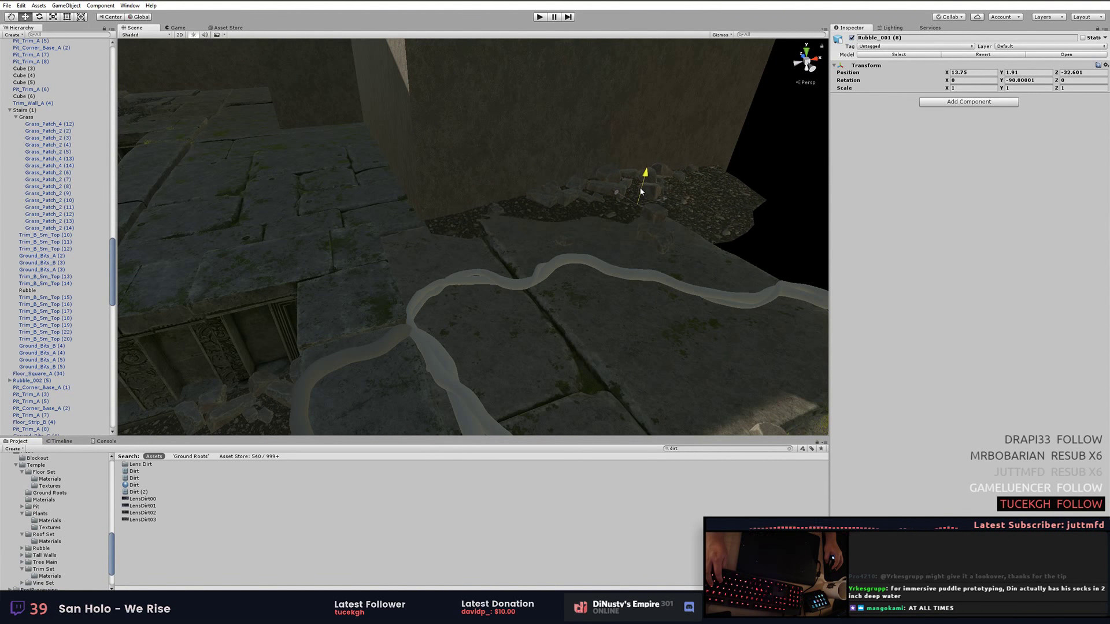
{"action": "right_click_drag", "start_coordinate": [643, 185], "coordinate": [379, 257]}
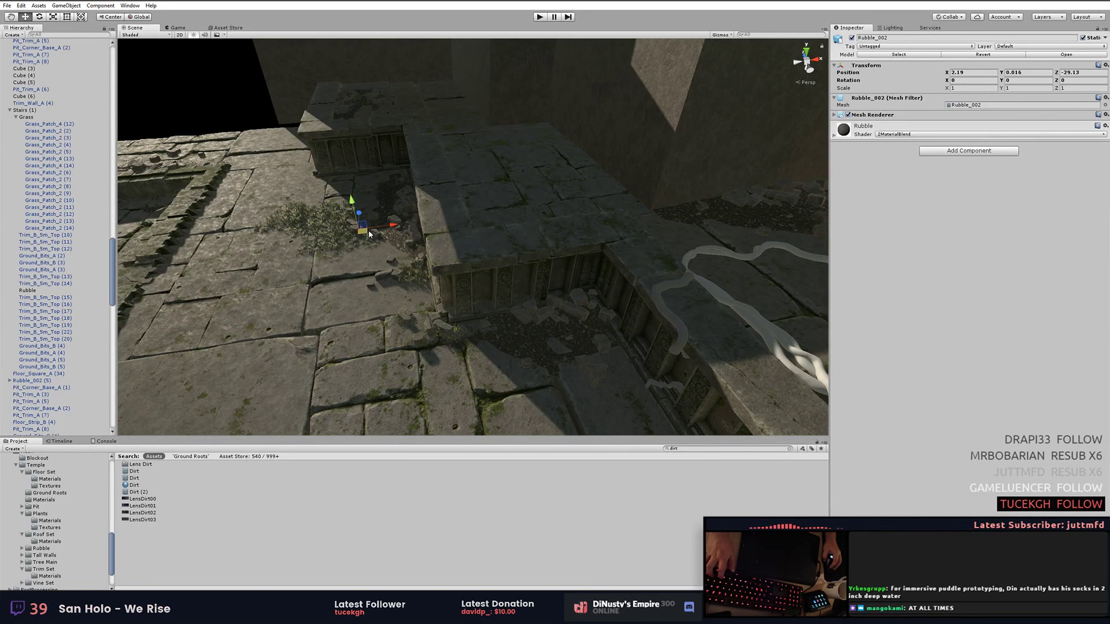
{"action": "left_click", "coordinate": [734, 217]}
{"action": "mouse_move", "coordinate": [734, 217]}
{"action": "right_mouse_down"}
{"action": "mouse_move", "coordinate": [599, 173]}
{"action": "mouse_move", "coordinate": [430, 304]}
{"action": "mouse_move", "coordinate": [514, 241]}
{"action": "right_mouse_up"}
{"action": "left_click", "coordinate": [430, 304]}
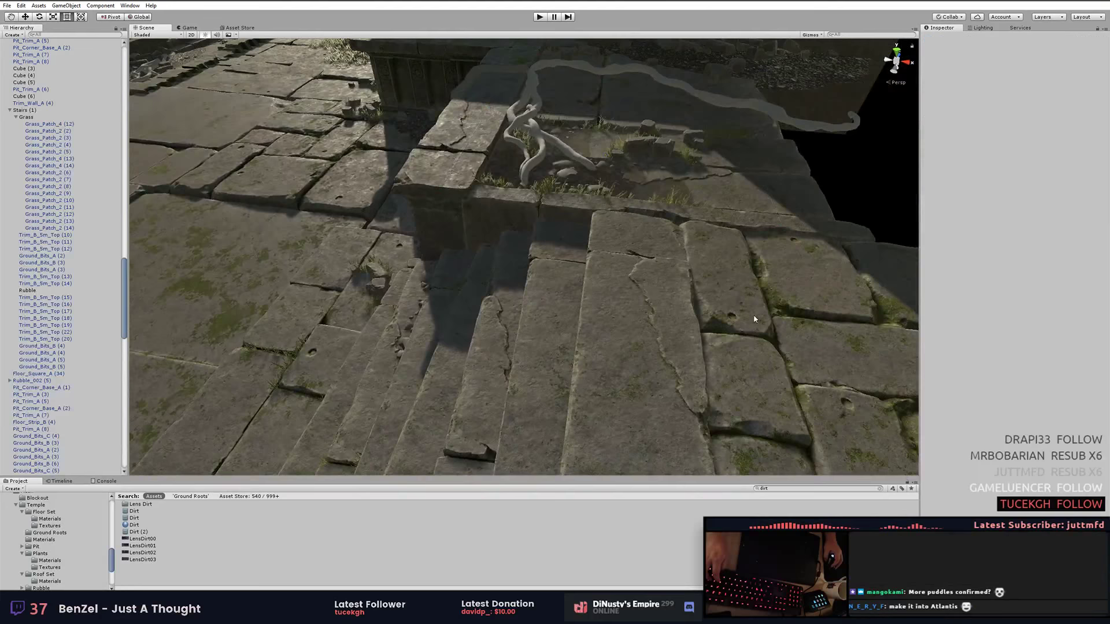
Give Water (1) Foam Depth 1 and Foam Falloff -25, and lower it to Y 1.883.
{"action": "right_click_drag", "start_coordinate": [513, 240], "coordinate": [578, 231]}
{"action": "left_click", "coordinate": [613, 243]}
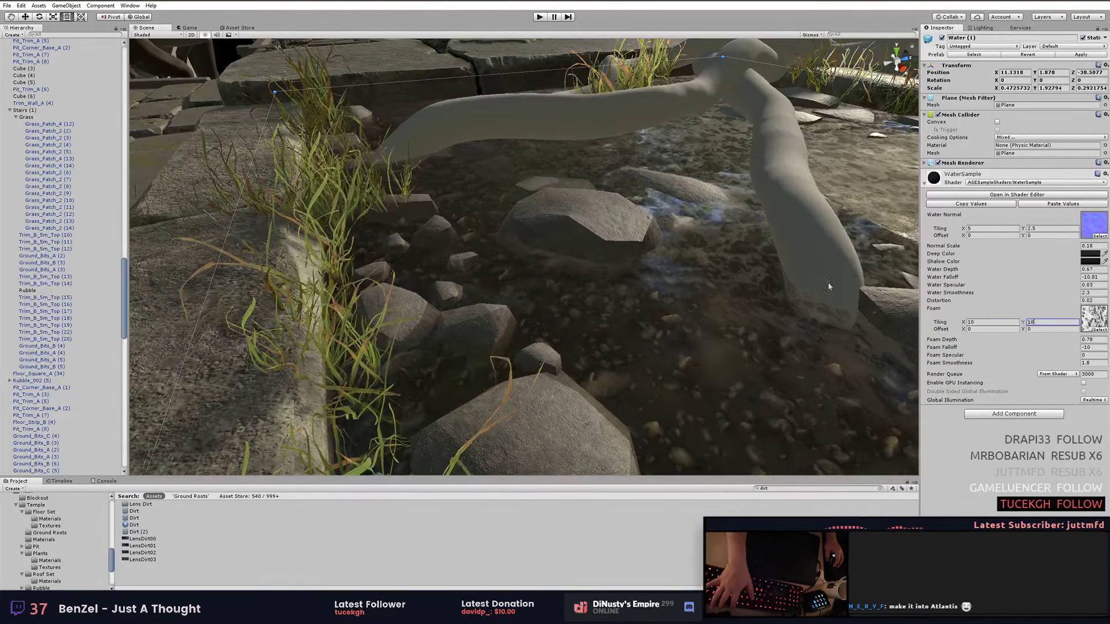
{"action": "mouse_move", "coordinate": [951, 363]}
{"action": "left_mouse_down"}
{"action": "mouse_move", "coordinate": [974, 364]}
{"action": "mouse_move", "coordinate": [960, 364]}
{"action": "left_mouse_up"}
{"action": "left_click", "coordinate": [1093, 340]}
{"action": "type", "text": "1"}
{"action": "left_click", "coordinate": [1094, 348]}
{"action": "type", "text": "-1"}
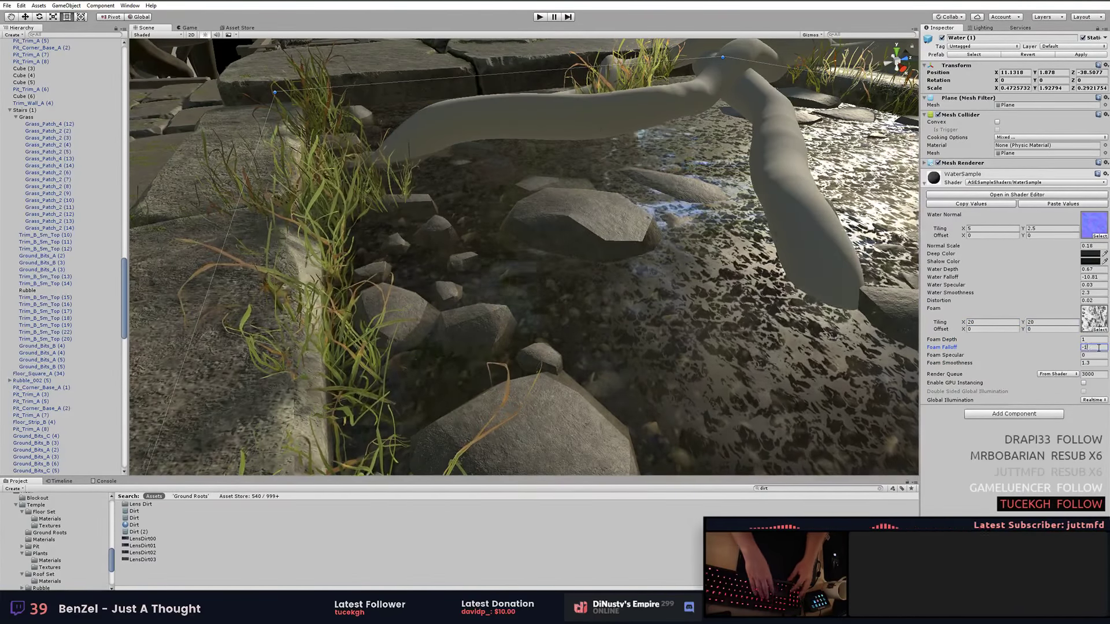
{"action": "type", "text": "25"}
{"action": "key", "text": "Return"}
{"action": "scroll", "coordinate": [660, 206], "scroll_direction": "down", "scroll_amount": 5}
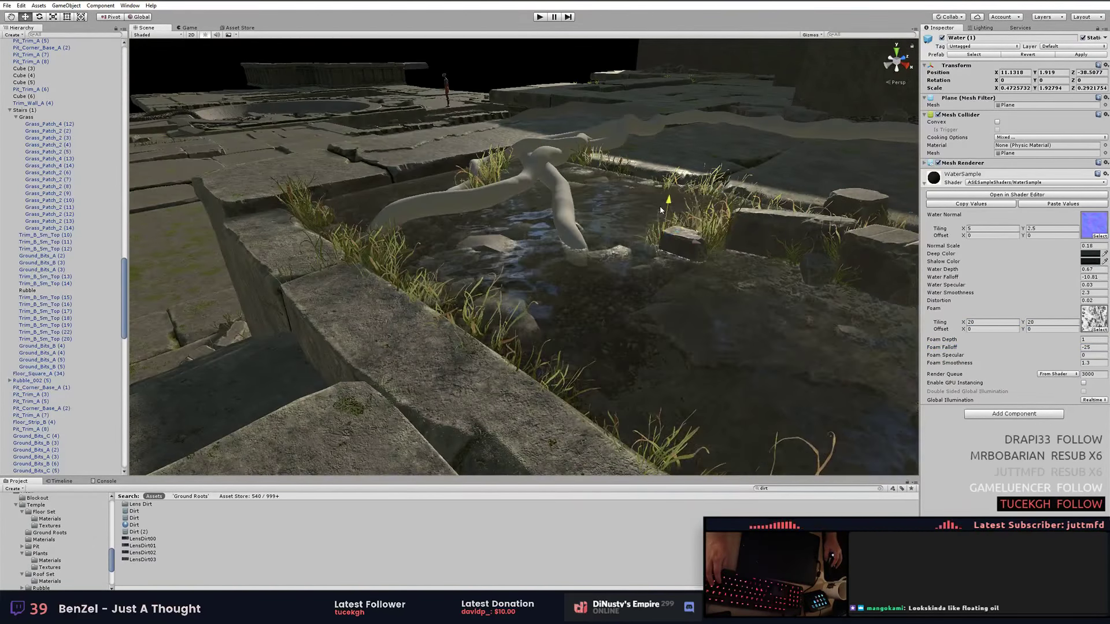
{"action": "left_click_drag", "start_coordinate": [660, 206], "coordinate": [662, 219]}
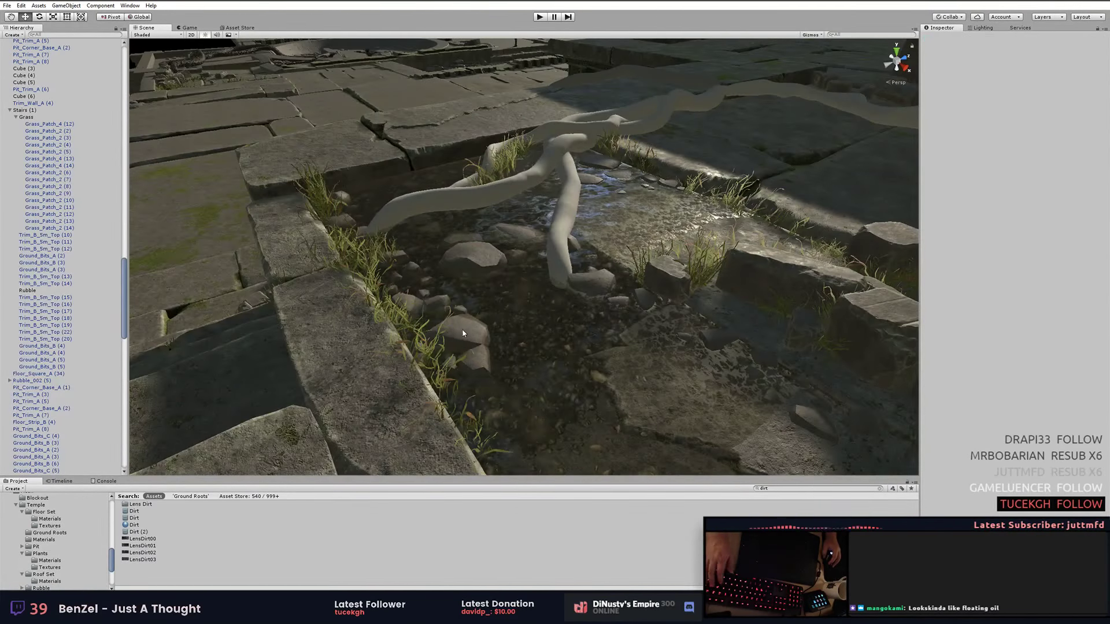
{"action": "left_click", "coordinate": [471, 308]}
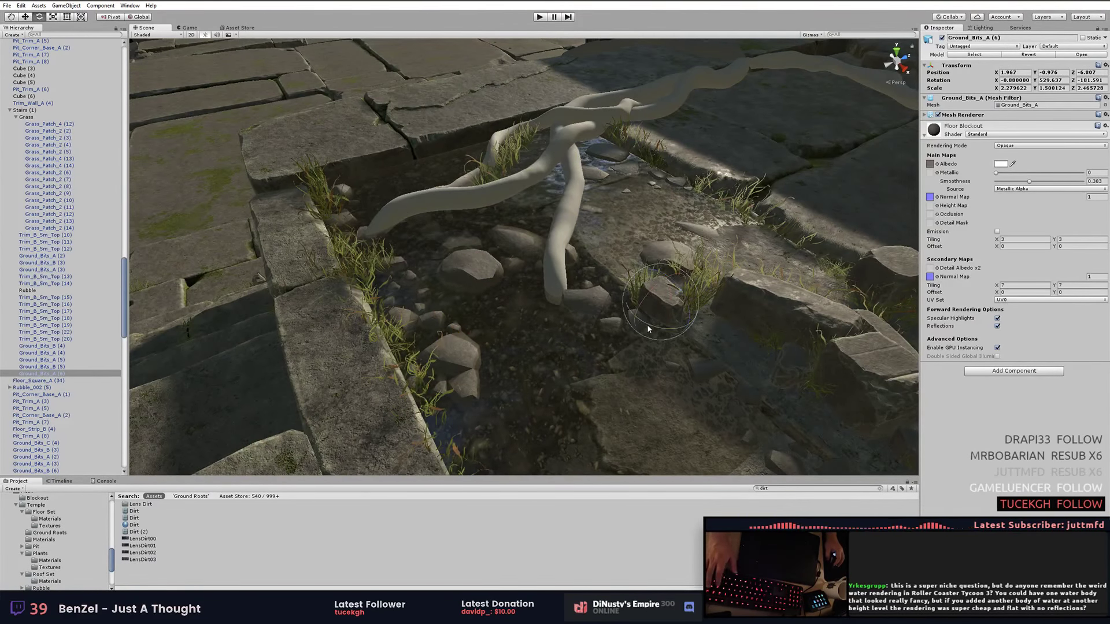
Survey the pit floor, selecting and framing grass patches.
{"action": "right_click_drag", "start_coordinate": [668, 283], "coordinate": [694, 322]}
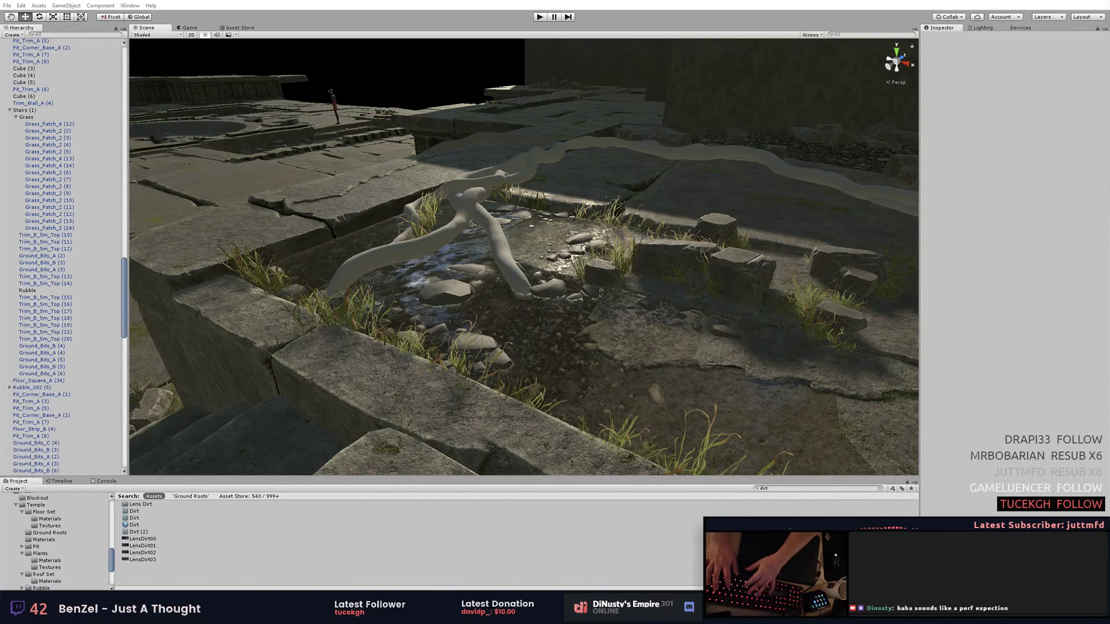
{"action": "left_click", "coordinate": [439, 263]}
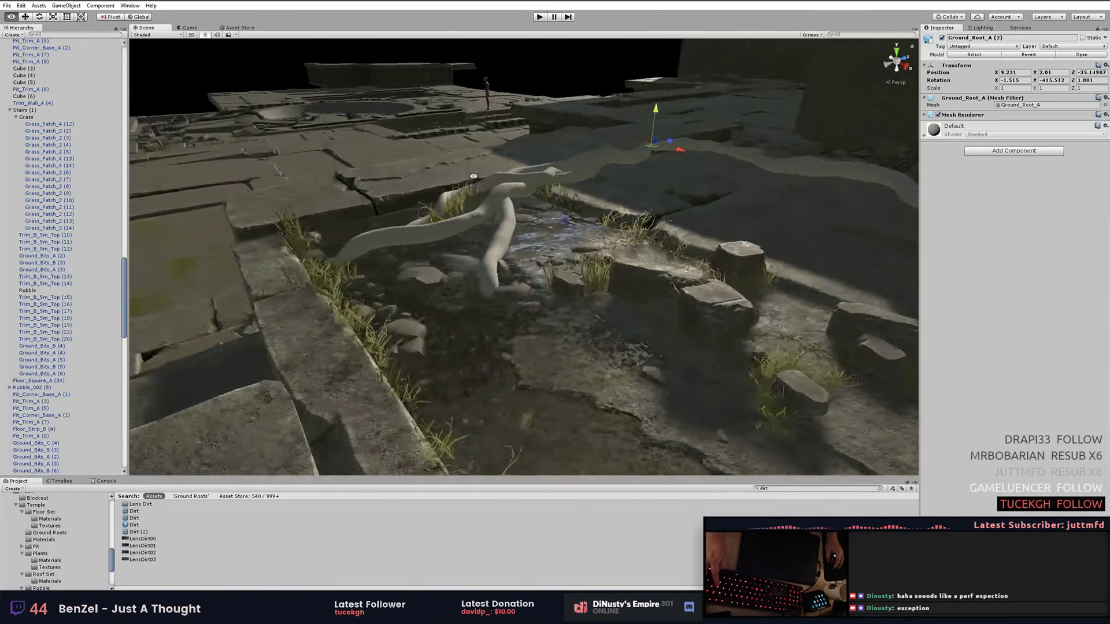
{"action": "right_click_drag", "start_coordinate": [438, 263], "coordinate": [346, 221]}
{"action": "mouse_move", "coordinate": [454, 207]}
{"action": "right_mouse_down"}
{"action": "mouse_move", "coordinate": [548, 301]}
{"action": "mouse_move", "coordinate": [275, 274]}
{"action": "mouse_move", "coordinate": [594, 169]}
{"action": "right_mouse_up"}
{"action": "left_click", "coordinate": [547, 300]}
{"action": "key", "text": "f"}
{"action": "left_click", "coordinate": [530, 268]}
Rotate the Ground_Bits_A (7) stone around its vertical axis in the dirt pit.
{"action": "left_click", "coordinate": [593, 170]}
{"action": "key", "text": "e"}
{"action": "left_click_drag", "start_coordinate": [598, 350], "coordinate": [783, 196]}
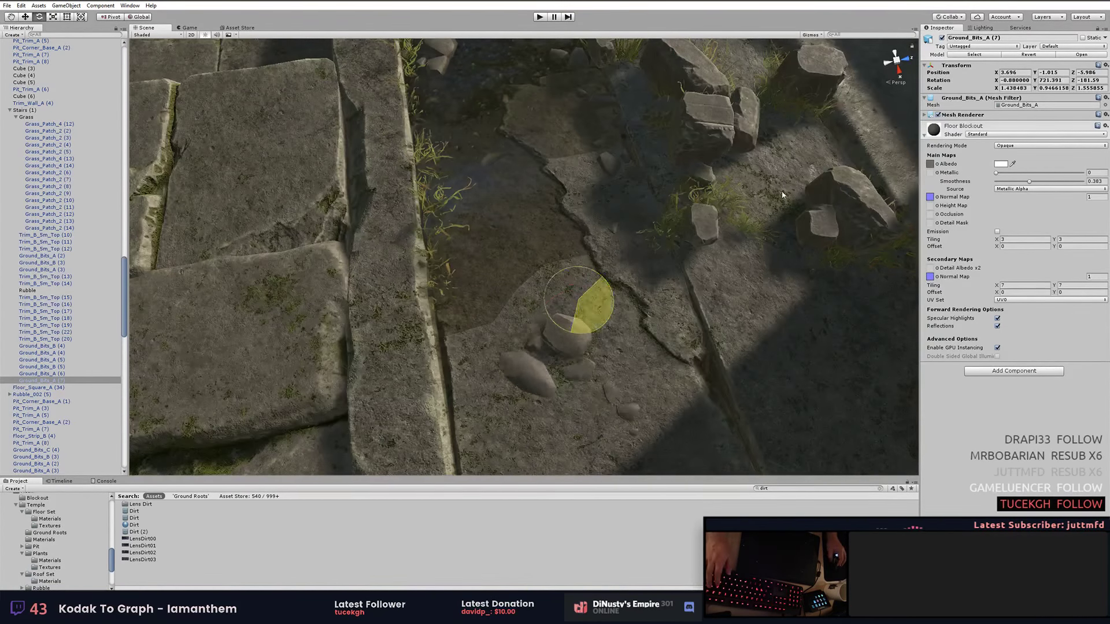
{"action": "key", "text": "w"}
{"action": "mouse_move", "coordinate": [558, 393]}
{"action": "left_mouse_down", "text": "alt"}
{"action": "mouse_move", "coordinate": [525, 239]}
{"action": "mouse_move", "coordinate": [530, 252]}
{"action": "mouse_move", "coordinate": [426, 98]}
{"action": "left_mouse_up", "text": "alt"}
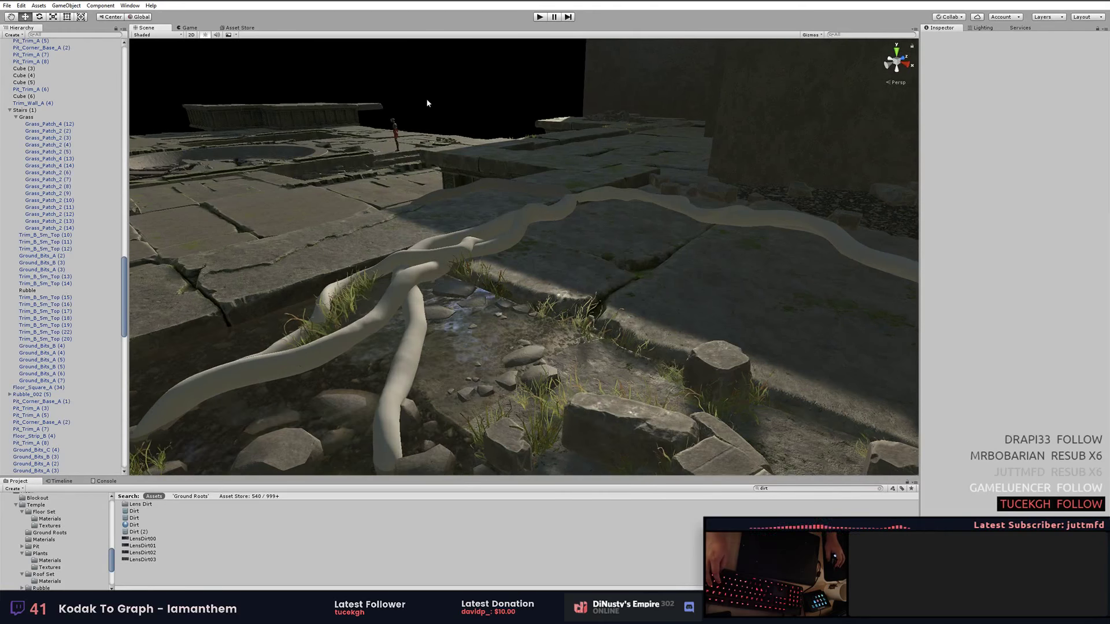
Duplicate the first camera and move the copy, Camera (5), over the pit floor.
{"action": "left_click", "coordinate": [407, 73]}
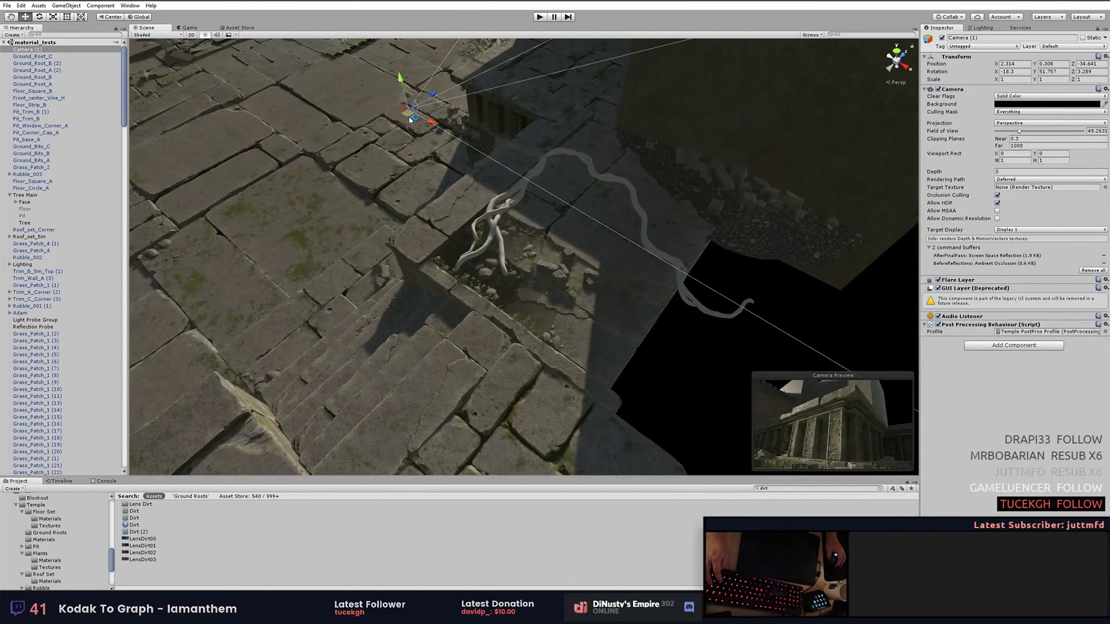
{"action": "right_click", "coordinate": [26, 49]}
{"action": "left_click", "coordinate": [63, 89]}
{"action": "mouse_move", "coordinate": [413, 114]}
{"action": "left_mouse_down"}
{"action": "mouse_move", "coordinate": [462, 361]}
{"action": "mouse_move", "coordinate": [532, 194]}
{"action": "left_mouse_up"}
{"action": "left_click_drag", "start_coordinate": [449, 161], "coordinate": [451, 138], "text": "alt"}
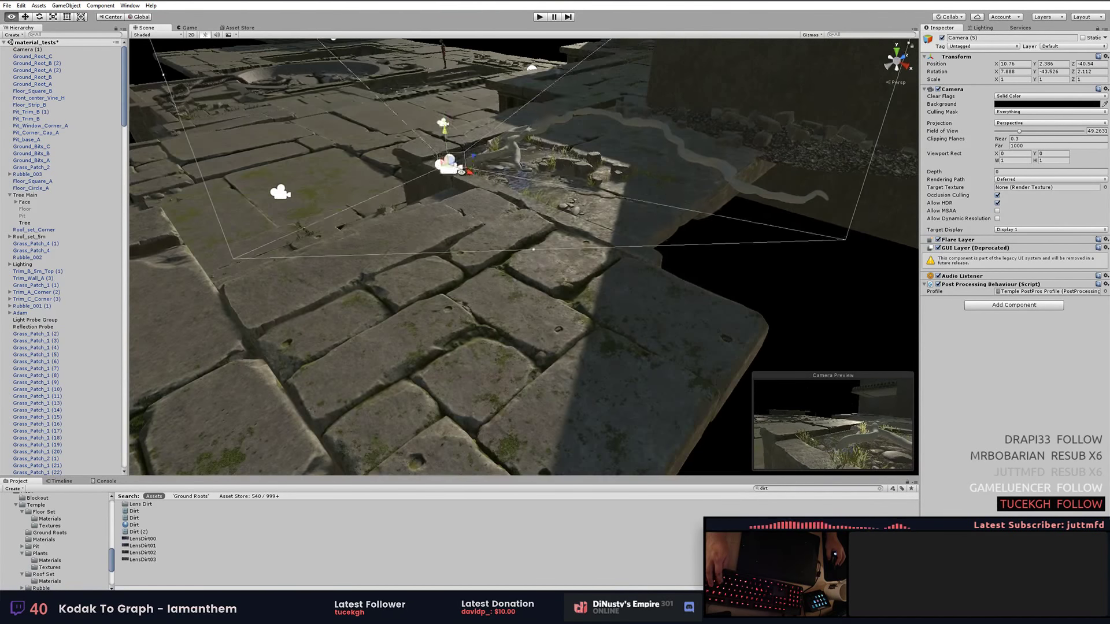
{"action": "left_click_drag", "start_coordinate": [638, 213], "coordinate": [553, 216], "text": "alt"}
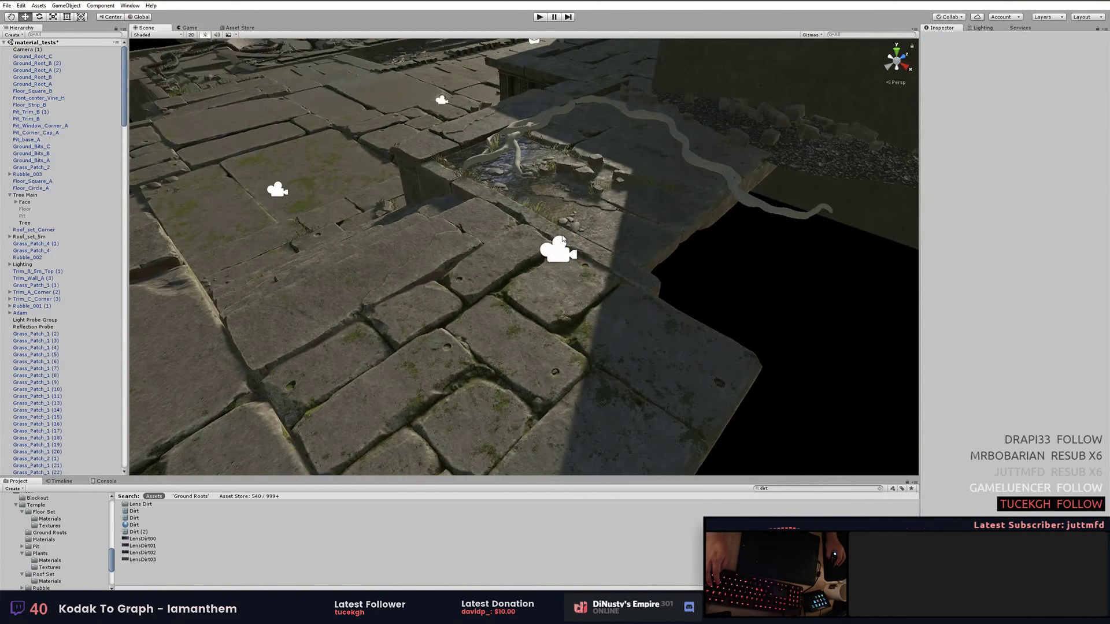
{"action": "left_click_drag", "start_coordinate": [553, 216], "coordinate": [367, 185], "text": "alt"}
Rotate Camera (5) toward the root pit and open the Temple PostPros Profile.
{"action": "key", "text": "e"}
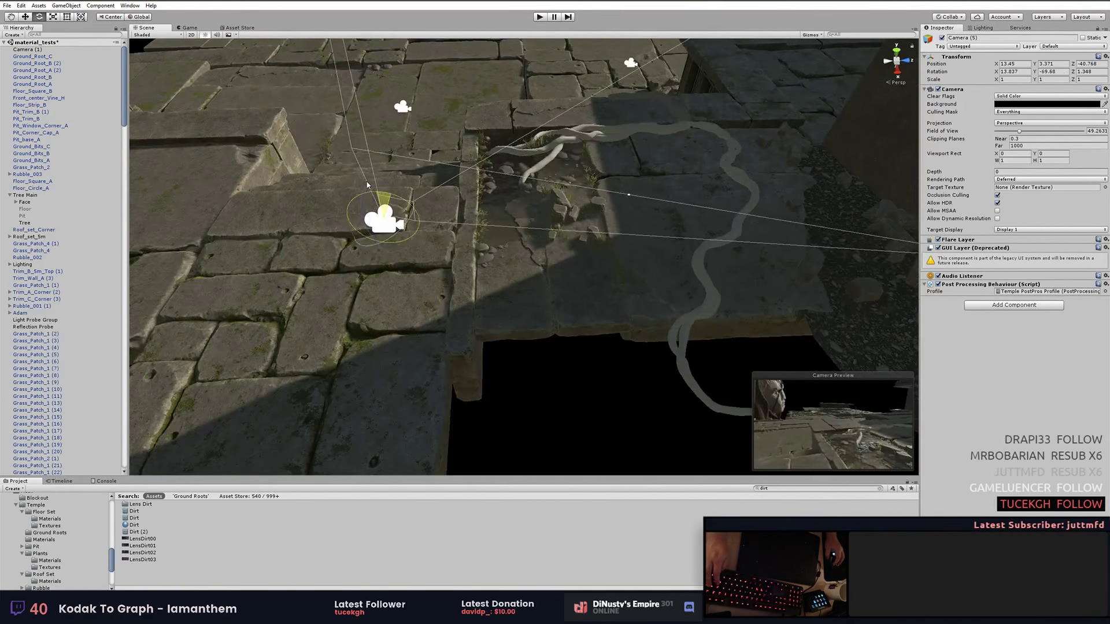
{"action": "left_click_drag", "start_coordinate": [704, 228], "coordinate": [743, 239], "text": "alt"}
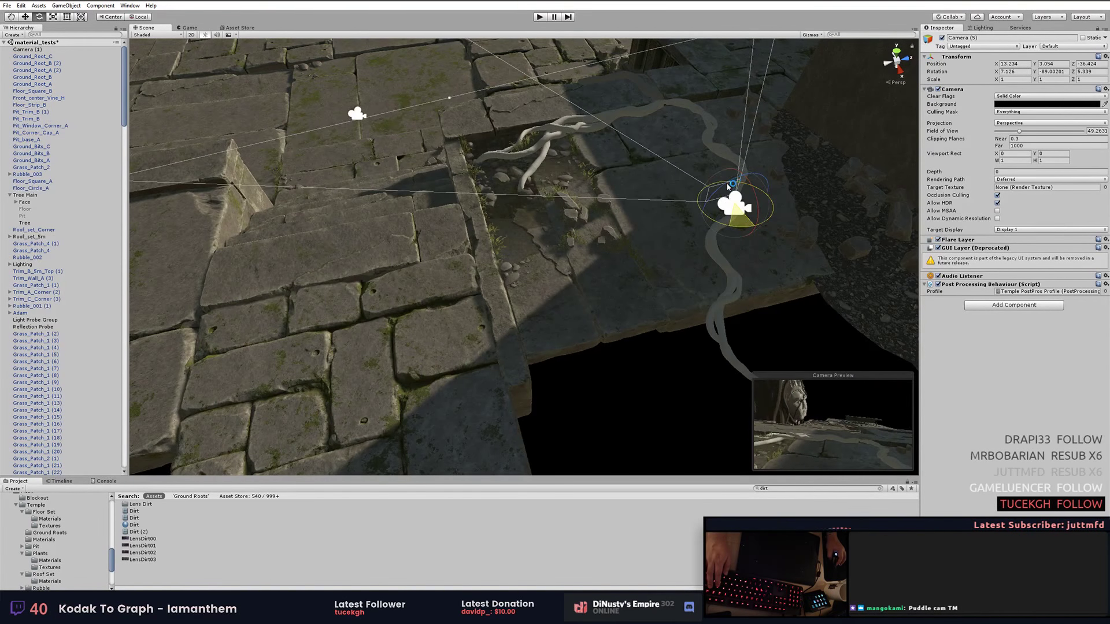
{"action": "key", "text": "f"}
{"action": "key", "text": "e"}
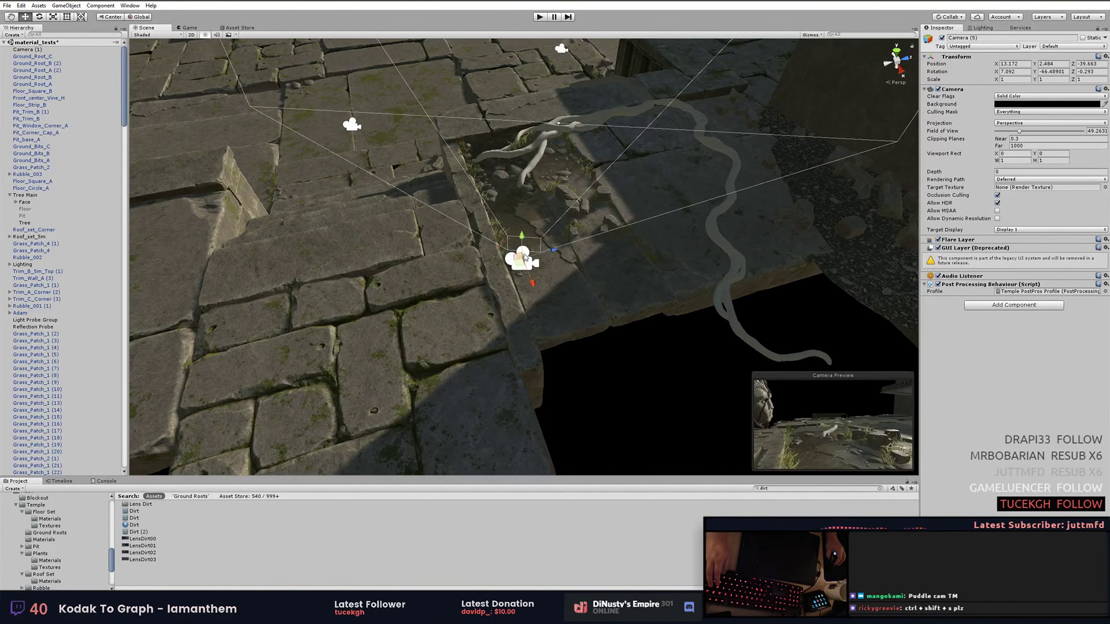
{"action": "double_click", "coordinate": [1050, 291]}
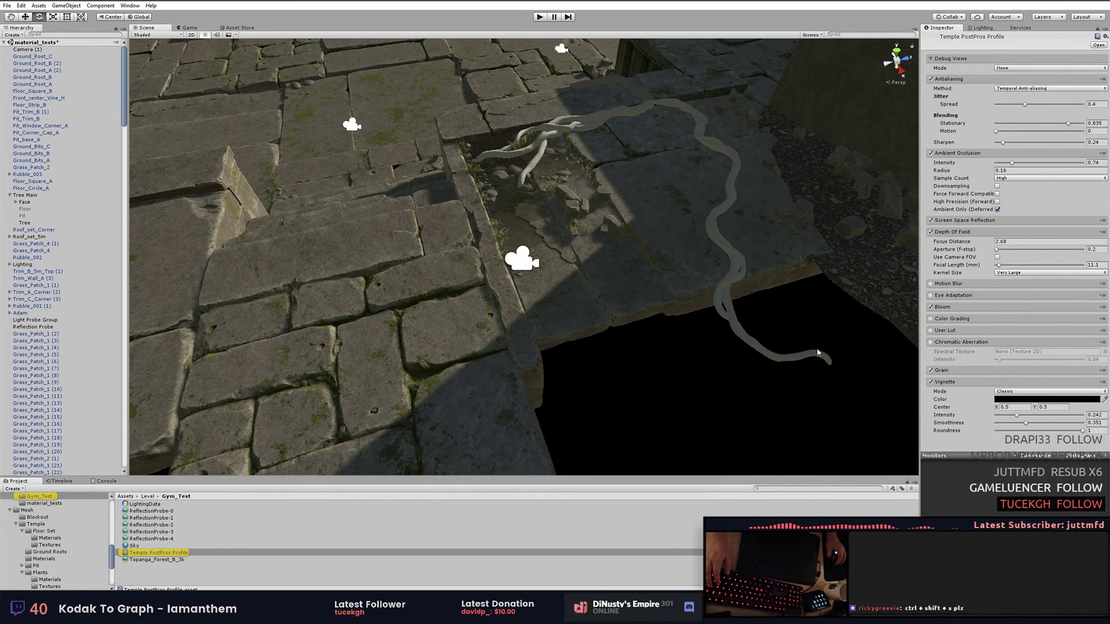
Set Depth of Field focus 3.44 and aperture 0.1, then Ambient Occlusion intensity 0.82 and radius 0.24.
{"action": "key", "text": "ctrl+2"}
{"action": "left_click_drag", "start_coordinate": [954, 245], "coordinate": [809, 317]}
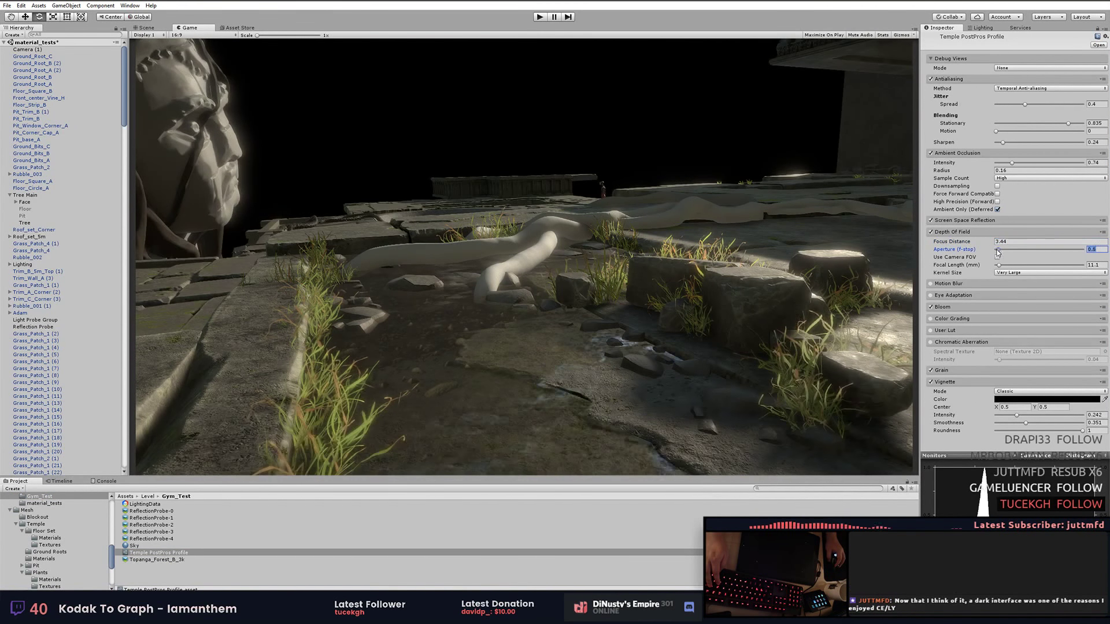
{"action": "left_click", "coordinate": [1032, 116]}
{"action": "left_click", "coordinate": [967, 98]}
{"action": "mouse_move", "coordinate": [944, 120]}
{"action": "left_mouse_down"}
{"action": "mouse_move", "coordinate": [983, 129]}
{"action": "mouse_move", "coordinate": [930, 130]}
{"action": "left_mouse_up"}
{"action": "type", "text": "0.82"}
Turn off the ambient occlusion debug view and show the Game view beside the Scene view.
{"action": "left_click", "coordinate": [1026, 88]}
{"action": "left_click", "coordinate": [1026, 51]}
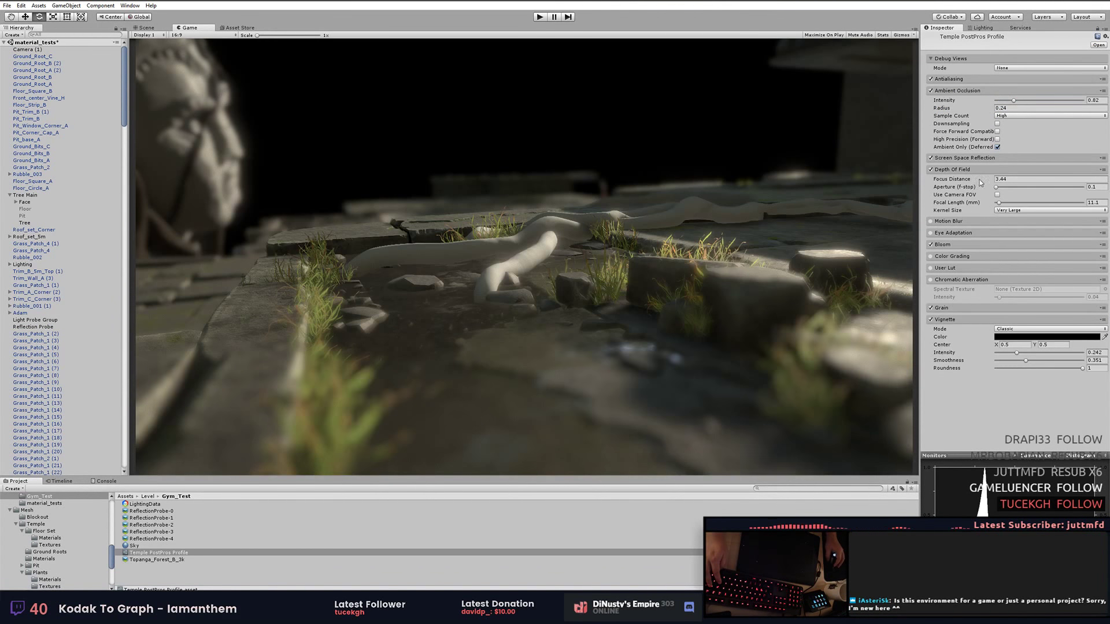
{"action": "left_click_drag", "start_coordinate": [191, 27], "coordinate": [752, 503]}
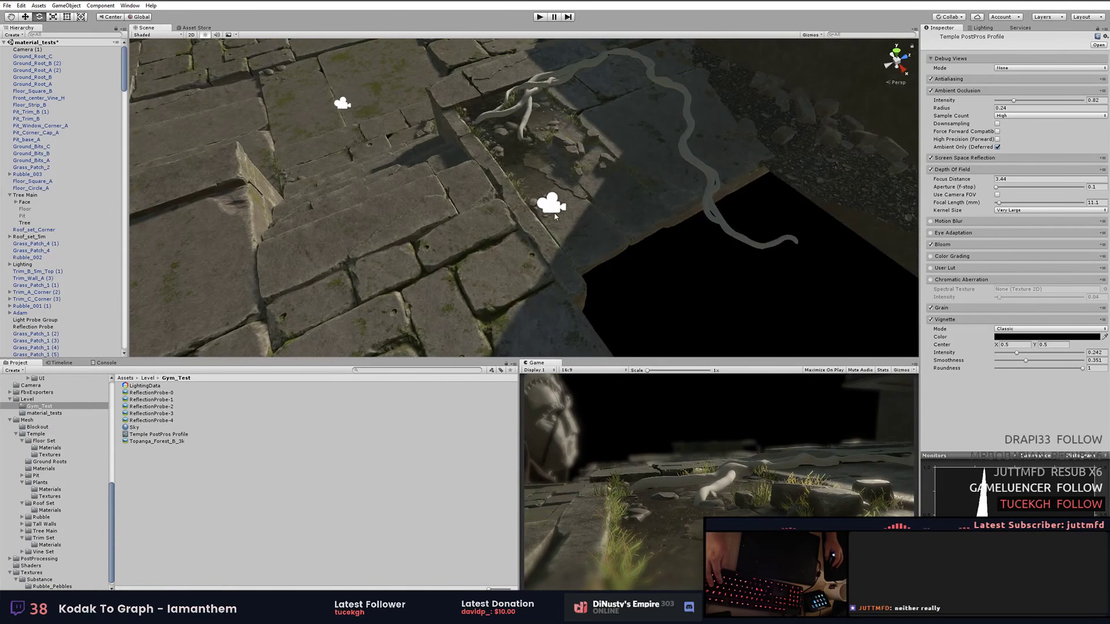
Nudge Camera (5) within the pit and switch to rotation before deselecting it.
{"action": "left_click", "coordinate": [554, 219]}
{"action": "left_click_drag", "start_coordinate": [554, 218], "coordinate": [569, 227]}
{"action": "key", "text": "e"}
{"action": "left_click", "coordinate": [839, 237]}
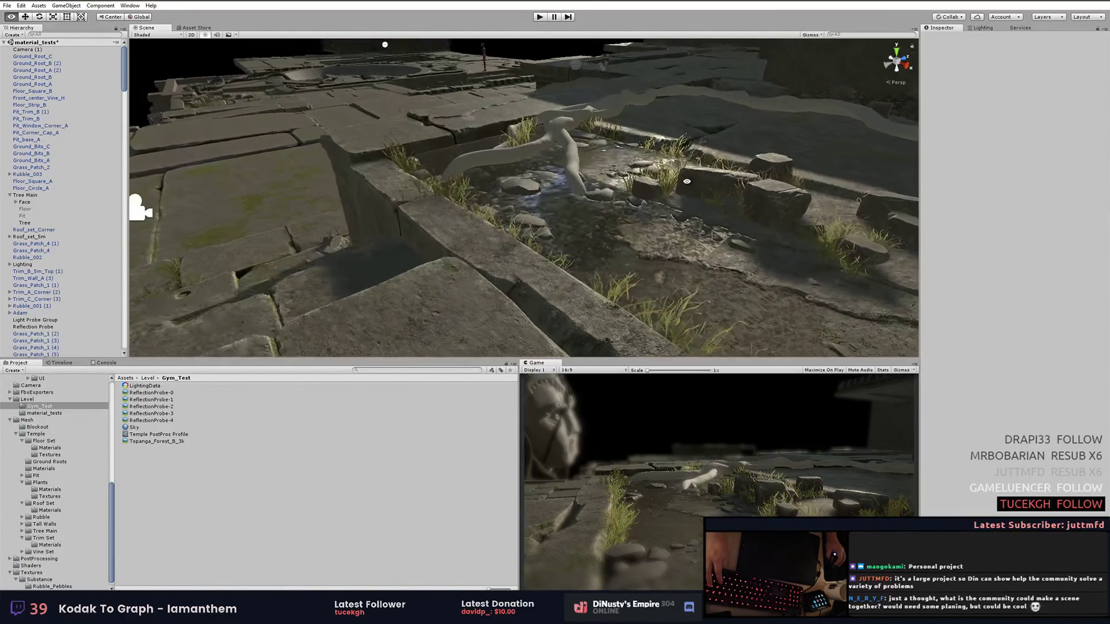
Fly the Scene view over the stream water and grass for a new shot.
{"action": "left_click", "coordinate": [38, 6]}
{"action": "left_click", "coordinate": [39, 6]}
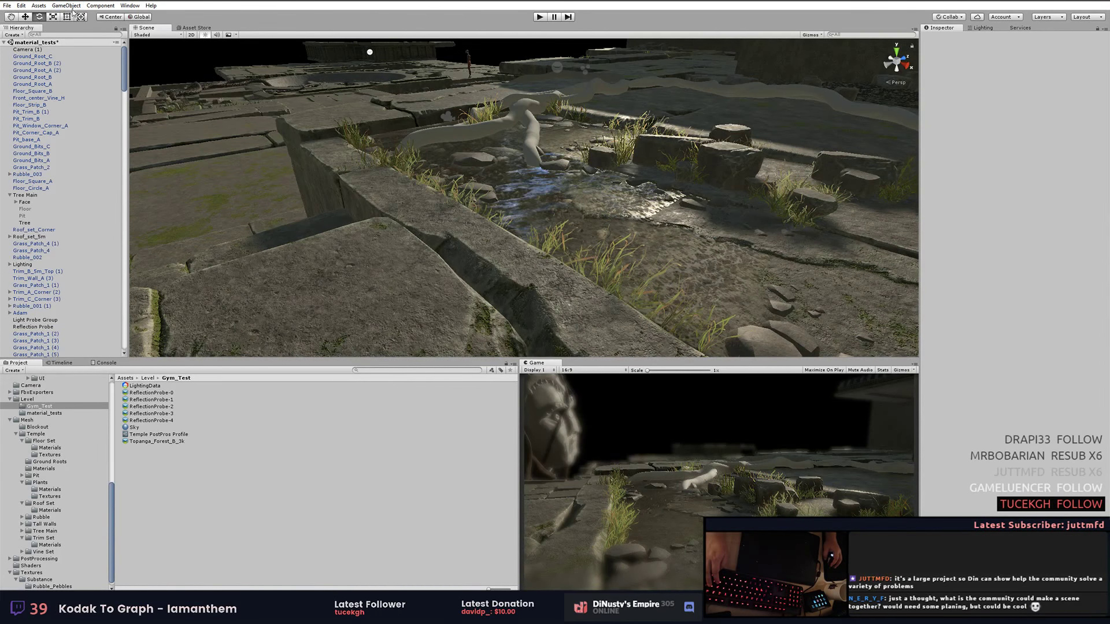
{"action": "left_click", "coordinate": [39, 6]}
{"action": "middle_click_drag", "start_coordinate": [518, 168], "coordinate": [477, 165]}
{"action": "left_click", "coordinate": [477, 164]}
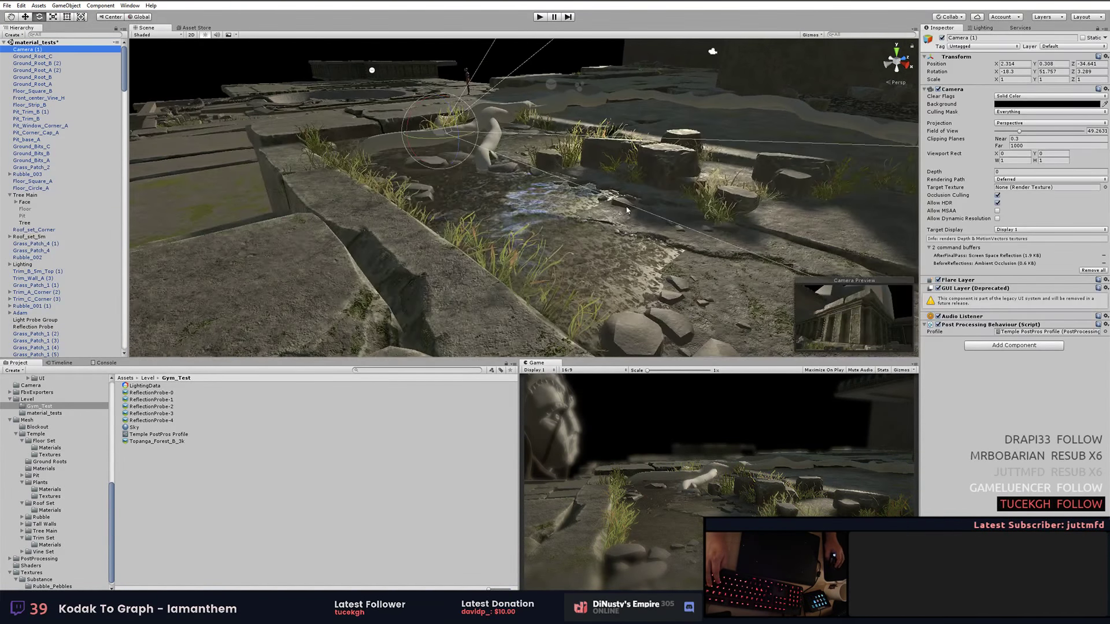
{"action": "left_click_drag", "start_coordinate": [477, 165], "coordinate": [718, 238], "text": "alt"}
{"action": "right_click_drag", "start_coordinate": [648, 224], "coordinate": [636, 220], "text": "alt"}
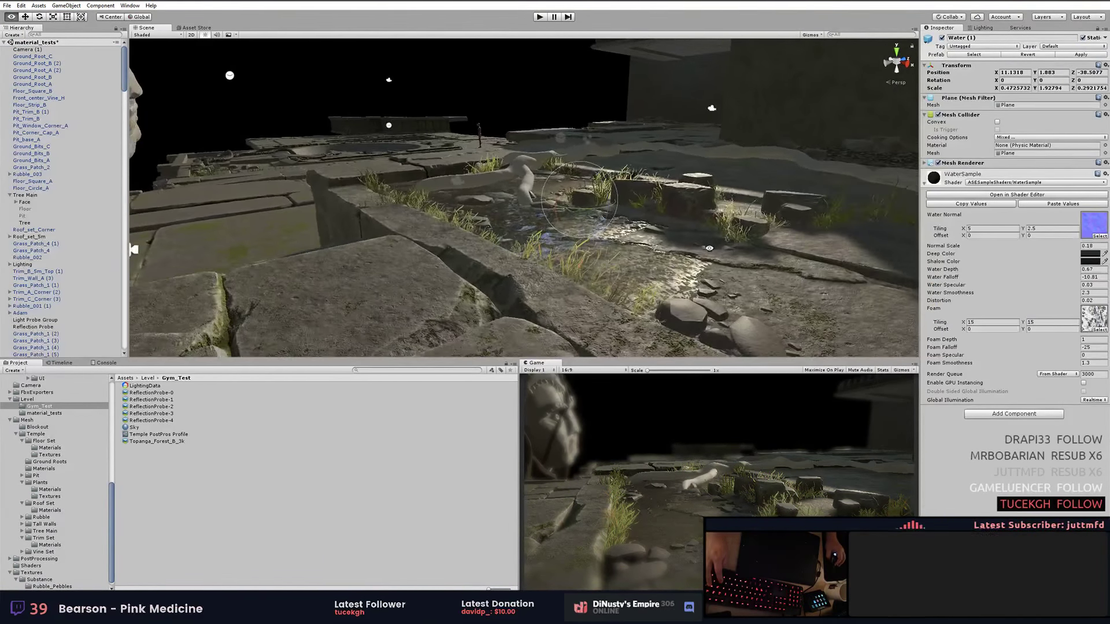
{"action": "mouse_move", "coordinate": [422, 202]}
{"action": "left_mouse_down", "text": "alt"}
{"action": "mouse_move", "coordinate": [436, 204]}
{"action": "mouse_move", "coordinate": [380, 82]}
{"action": "left_mouse_up", "text": "alt"}
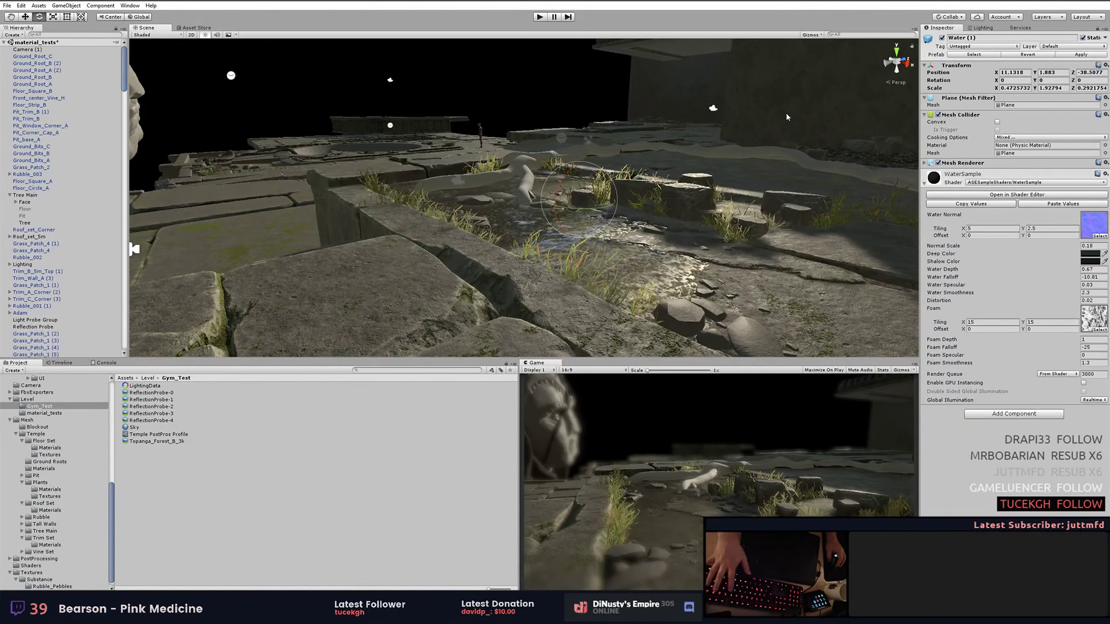
Snap Camera (5) to the current view with Align With View.
{"action": "right_click_drag", "start_coordinate": [381, 81], "coordinate": [653, 208], "text": "alt"}
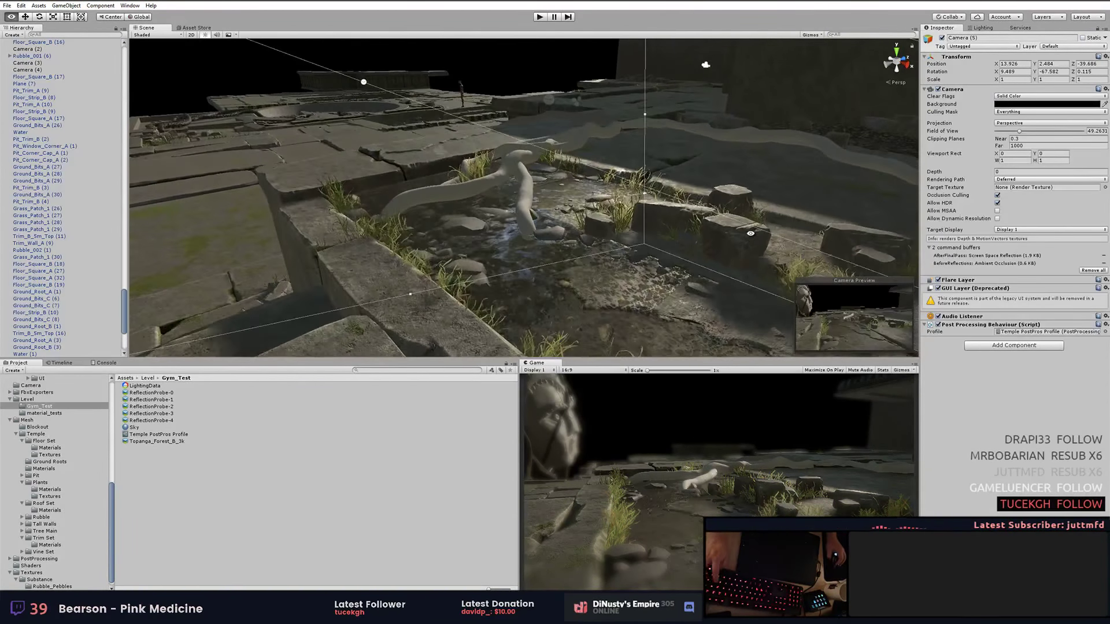
{"action": "left_click", "coordinate": [66, 5]}
{"action": "left_click", "coordinate": [90, 219]}
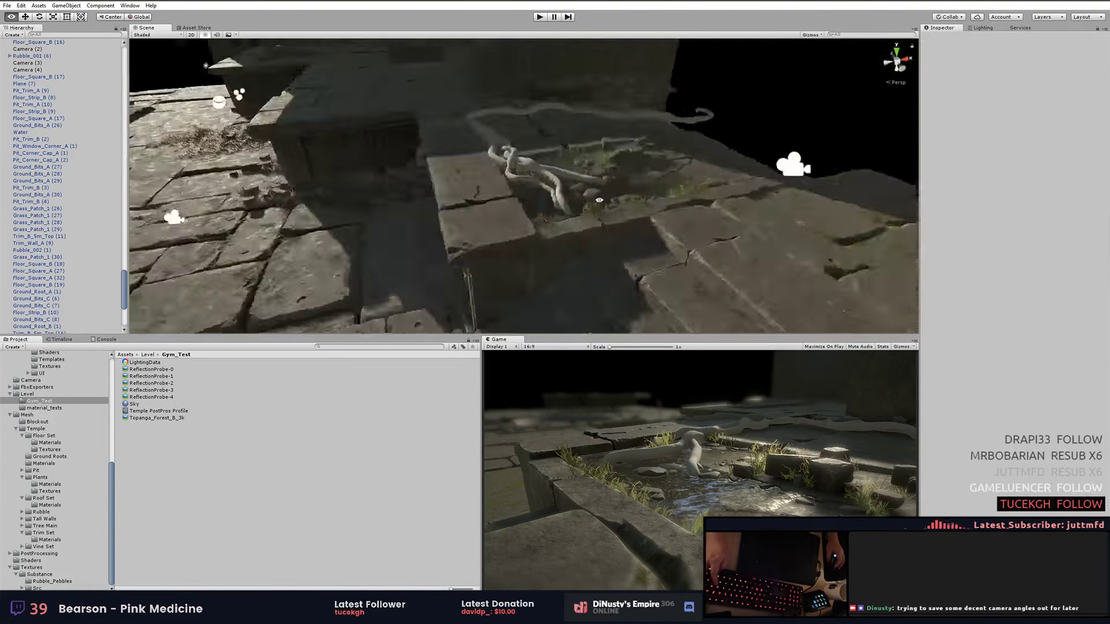
Select the rubble pile Ground_Bits_A (23) and frame the view on it.
{"action": "left_click_drag", "start_coordinate": [589, 209], "coordinate": [499, 252], "text": "alt"}
{"action": "left_click", "coordinate": [499, 252]}
{"action": "key", "text": "f"}
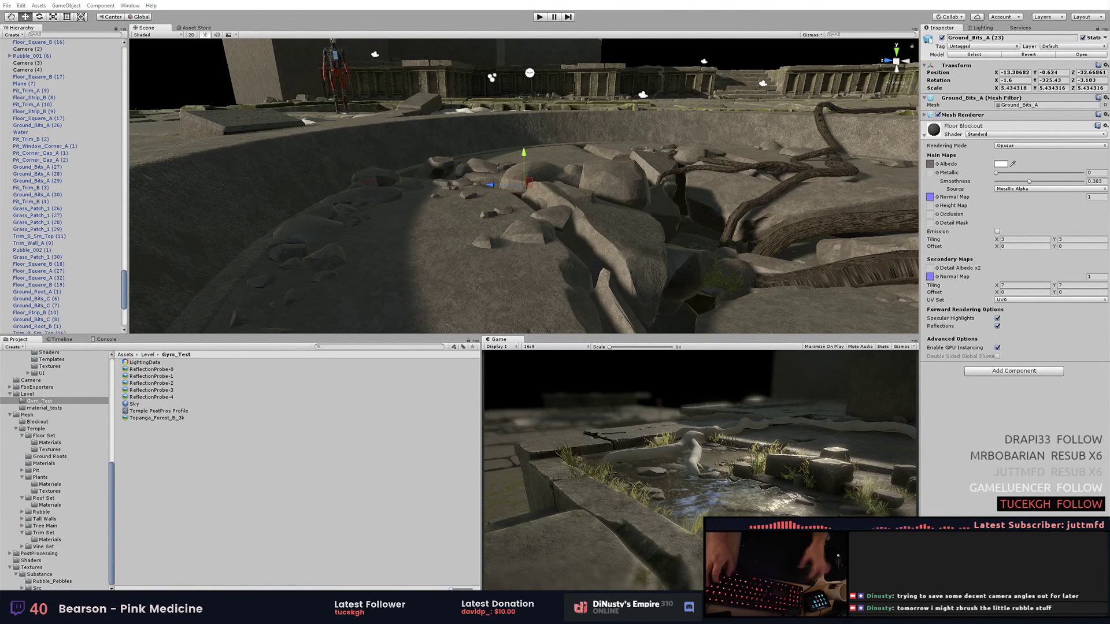
Filter the Hierarchy for 'ground_bit' and scroll through the matching objects.
{"action": "type", "text": "ground_bit"}
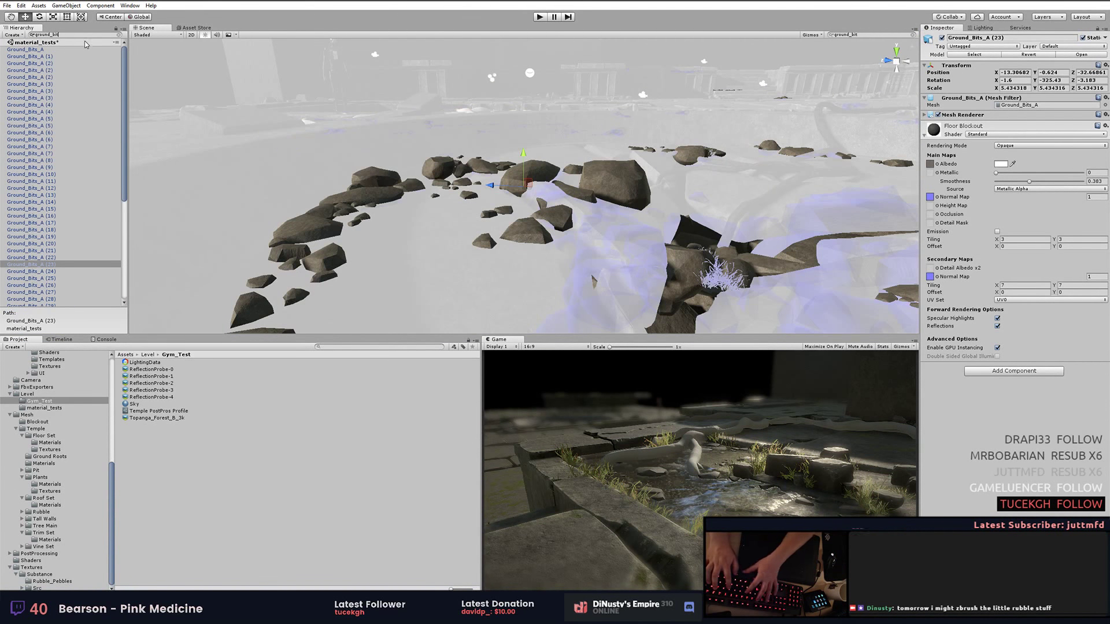
{"action": "scroll", "coordinate": [520, 185], "scroll_direction": "down", "scroll_amount": 10}
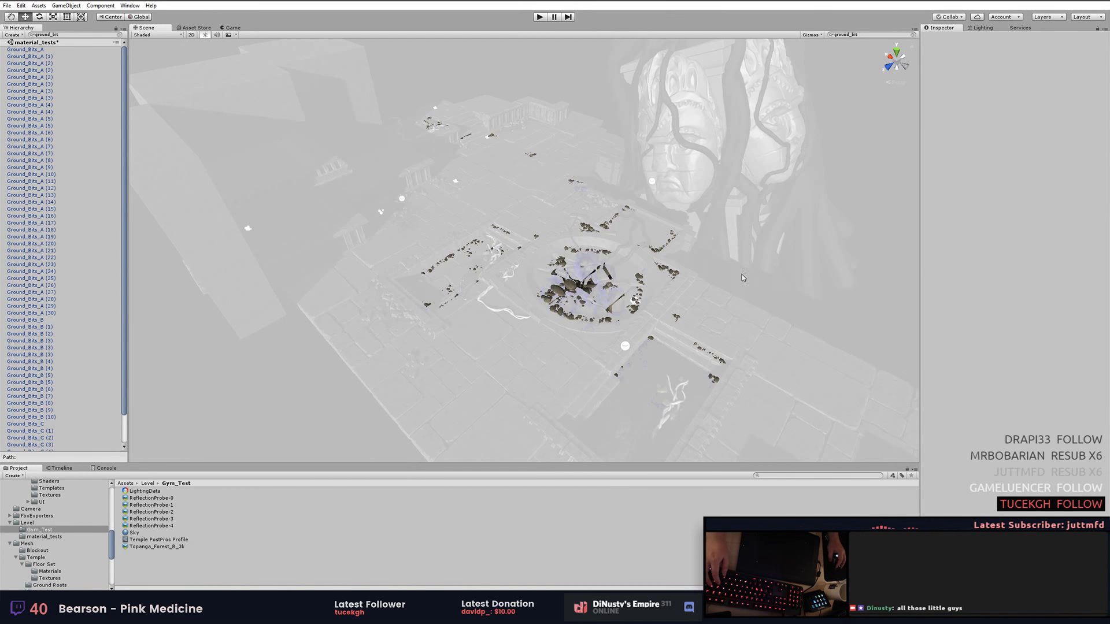
{"action": "scroll", "coordinate": [796, 253], "scroll_direction": "up", "scroll_amount": 8}
Fly around the pit, inspecting a rubble piece, slab Floor_Square_A (19) and a grass patch.
{"action": "left_click", "coordinate": [578, 277]}
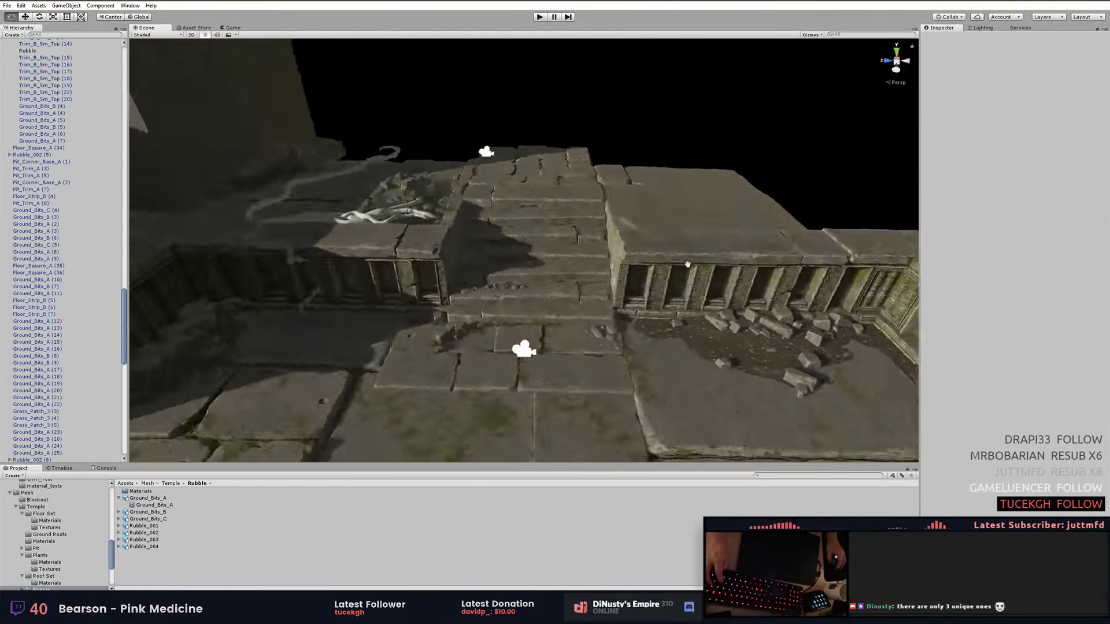
{"action": "right_click_drag", "start_coordinate": [752, 231], "coordinate": [853, 240]}
{"action": "left_click", "coordinate": [853, 240]}
{"action": "mouse_move", "coordinate": [347, 238]}
{"action": "right_mouse_down"}
{"action": "mouse_move", "coordinate": [479, 127]}
{"action": "mouse_move", "coordinate": [598, 199]}
{"action": "right_mouse_up"}
{"action": "left_click", "coordinate": [599, 199]}
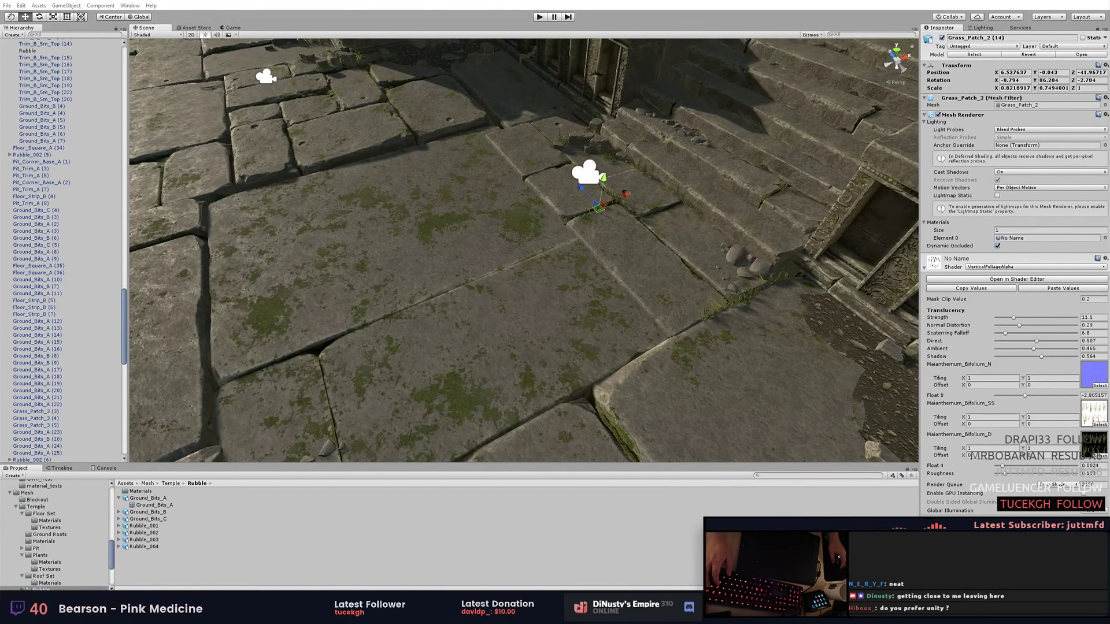
{"action": "right_click_drag", "start_coordinate": [598, 207], "coordinate": [578, 139]}
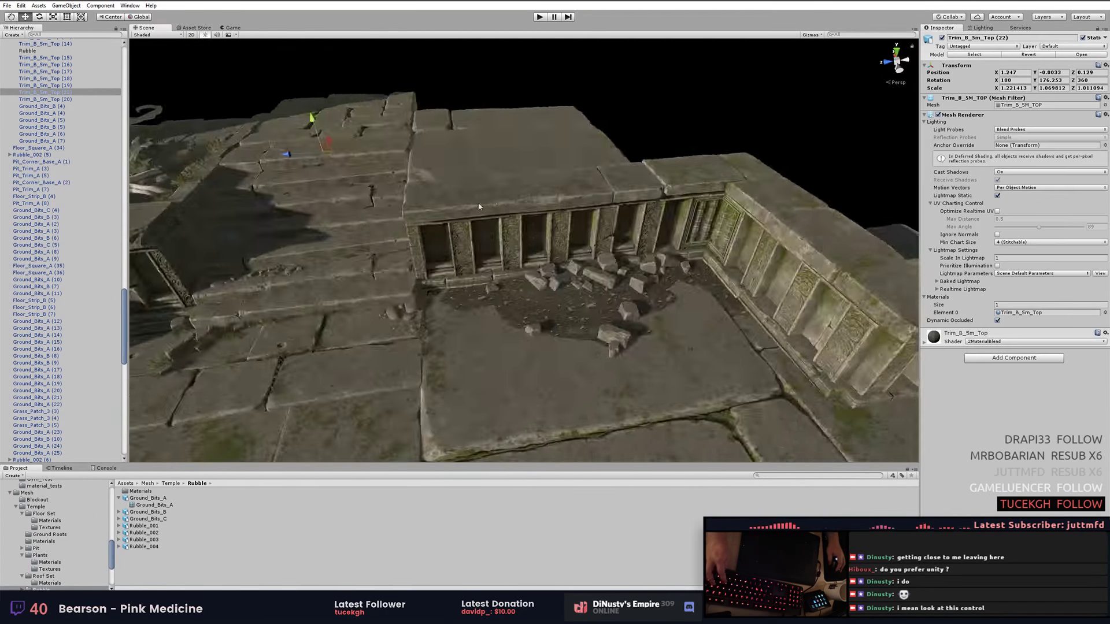
{"action": "left_click_drag", "start_coordinate": [578, 138], "coordinate": [510, 320]}
{"action": "key", "text": "ctrl+d"}
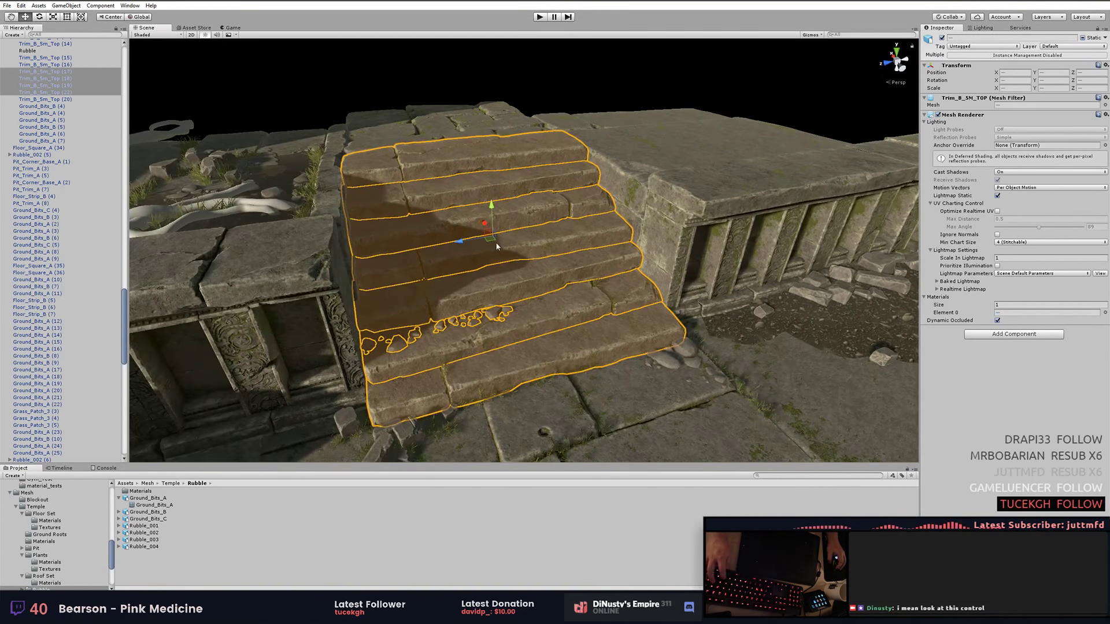
{"action": "key", "text": "f"}
{"action": "key", "text": "t"}
{"action": "mouse_move", "coordinate": [571, 141]}
{"action": "right_mouse_down"}
{"action": "mouse_move", "coordinate": [575, 268]}
{"action": "mouse_move", "coordinate": [535, 210]}
{"action": "mouse_move", "coordinate": [803, 189]}
{"action": "mouse_move", "coordinate": [632, 270]}
{"action": "right_mouse_up"}
{"action": "key", "text": "e"}
{"action": "left_click", "coordinate": [575, 267]}
{"action": "key", "text": "ctrl+z"}
{"action": "key", "text": "ctrl+z"}
{"action": "mouse_move", "coordinate": [301, 147]}
{"action": "right_mouse_down"}
{"action": "mouse_move", "coordinate": [563, 135]}
{"action": "mouse_move", "coordinate": [484, 213]}
{"action": "mouse_move", "coordinate": [534, 148]}
{"action": "mouse_move", "coordinate": [576, 221]}
{"action": "mouse_move", "coordinate": [660, 166]}
{"action": "right_mouse_up"}
{"action": "key", "text": "ctrl+z"}
{"action": "key", "text": "ctrl+z"}
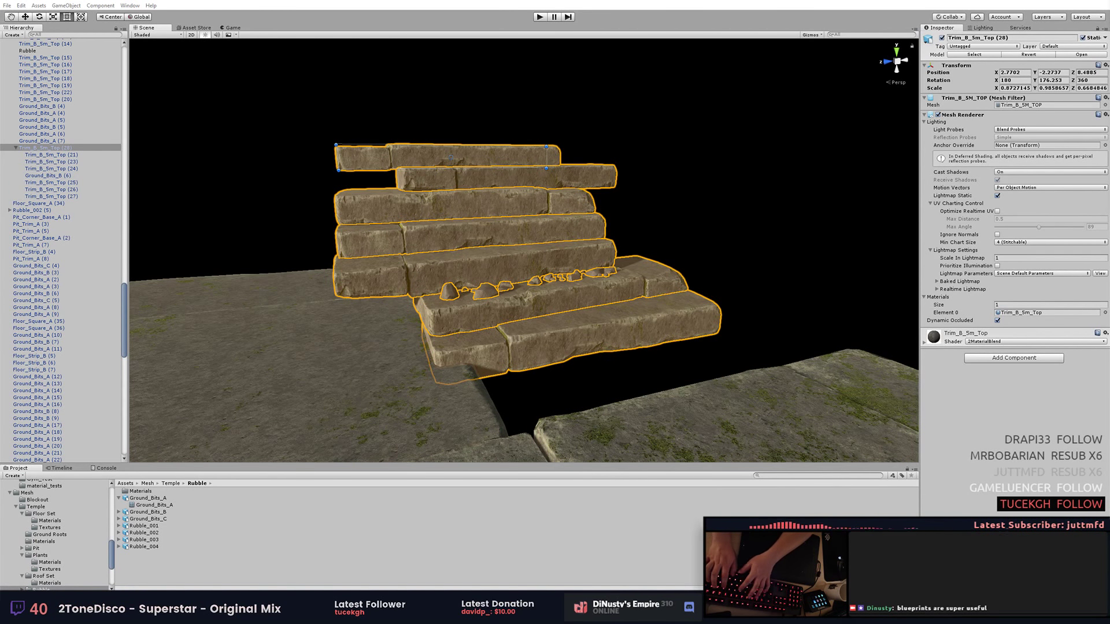
{"action": "key", "text": "ctrl+z"}
{"action": "mouse_move", "coordinate": [451, 158]}
{"action": "right_mouse_down"}
{"action": "mouse_move", "coordinate": [760, 243]}
{"action": "mouse_move", "coordinate": [736, 178]}
{"action": "mouse_move", "coordinate": [751, 232]}
{"action": "right_mouse_up"}
{"action": "left_click", "coordinate": [737, 178]}
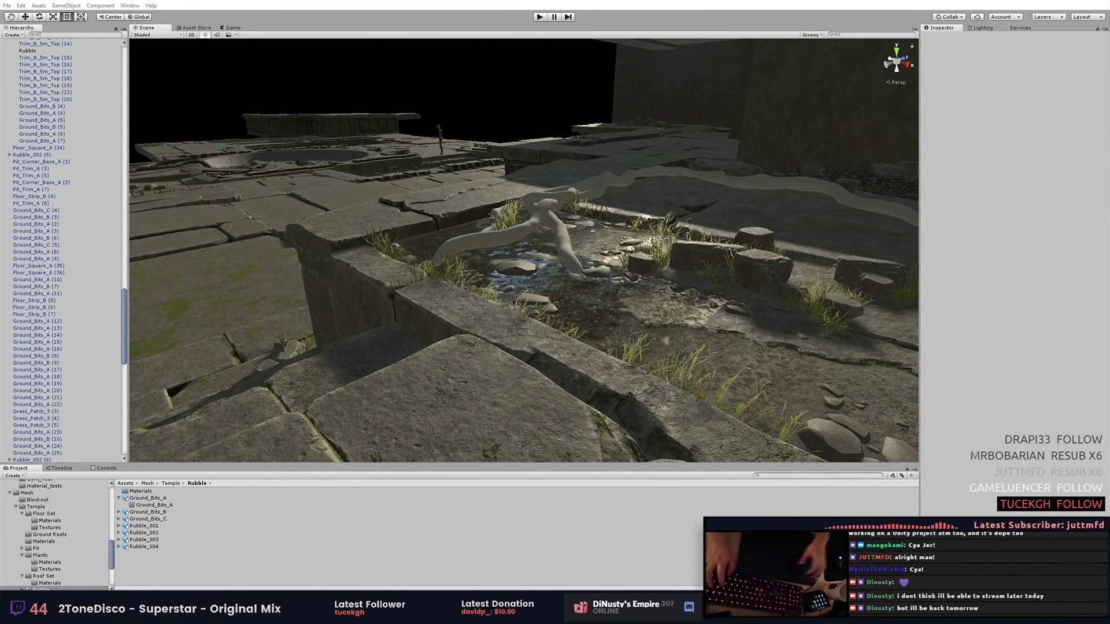
{"action": "right_click_drag", "start_coordinate": [561, 175], "coordinate": [665, 162]}
{"action": "left_click", "coordinate": [665, 162]}
{"action": "left_click", "coordinate": [566, 315]}
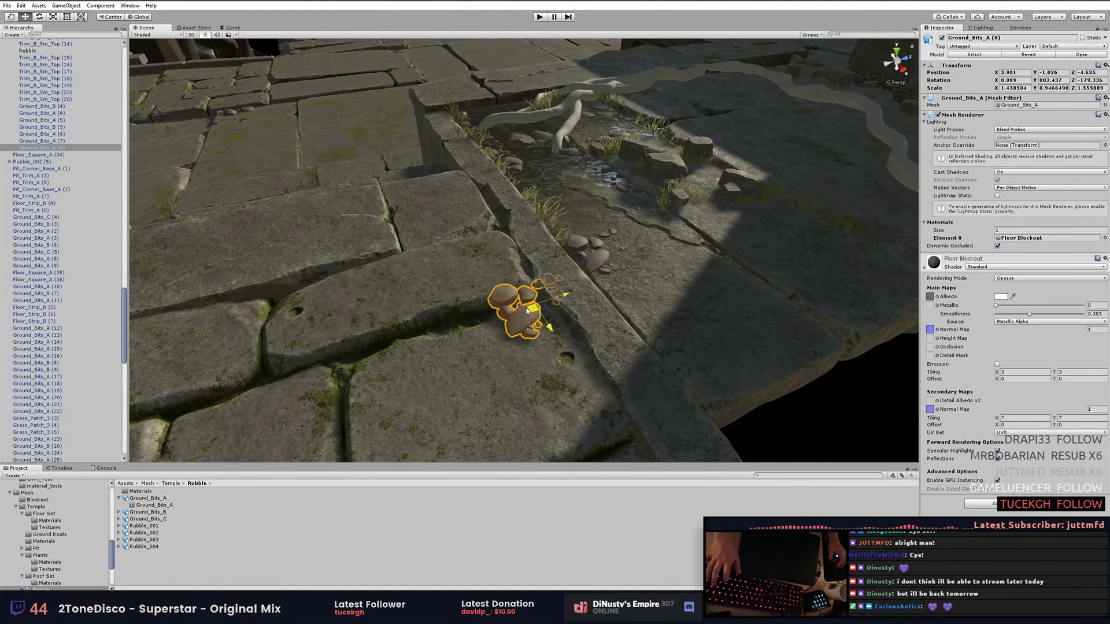
{"action": "left_click", "coordinate": [479, 149]}
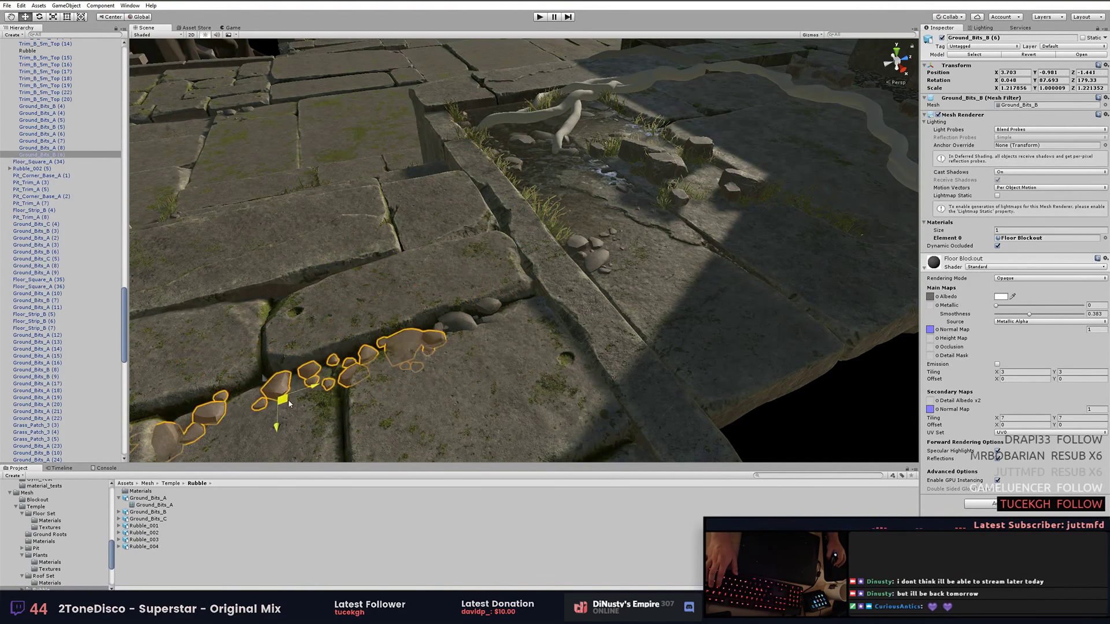
{"action": "right_click_drag", "start_coordinate": [289, 403], "coordinate": [300, 399]}
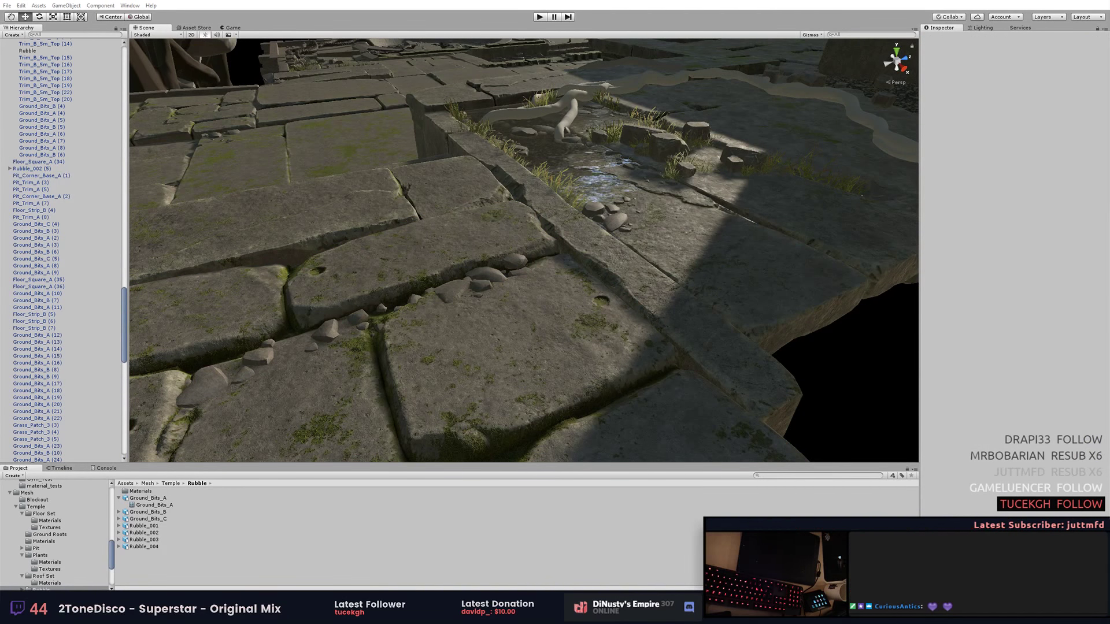